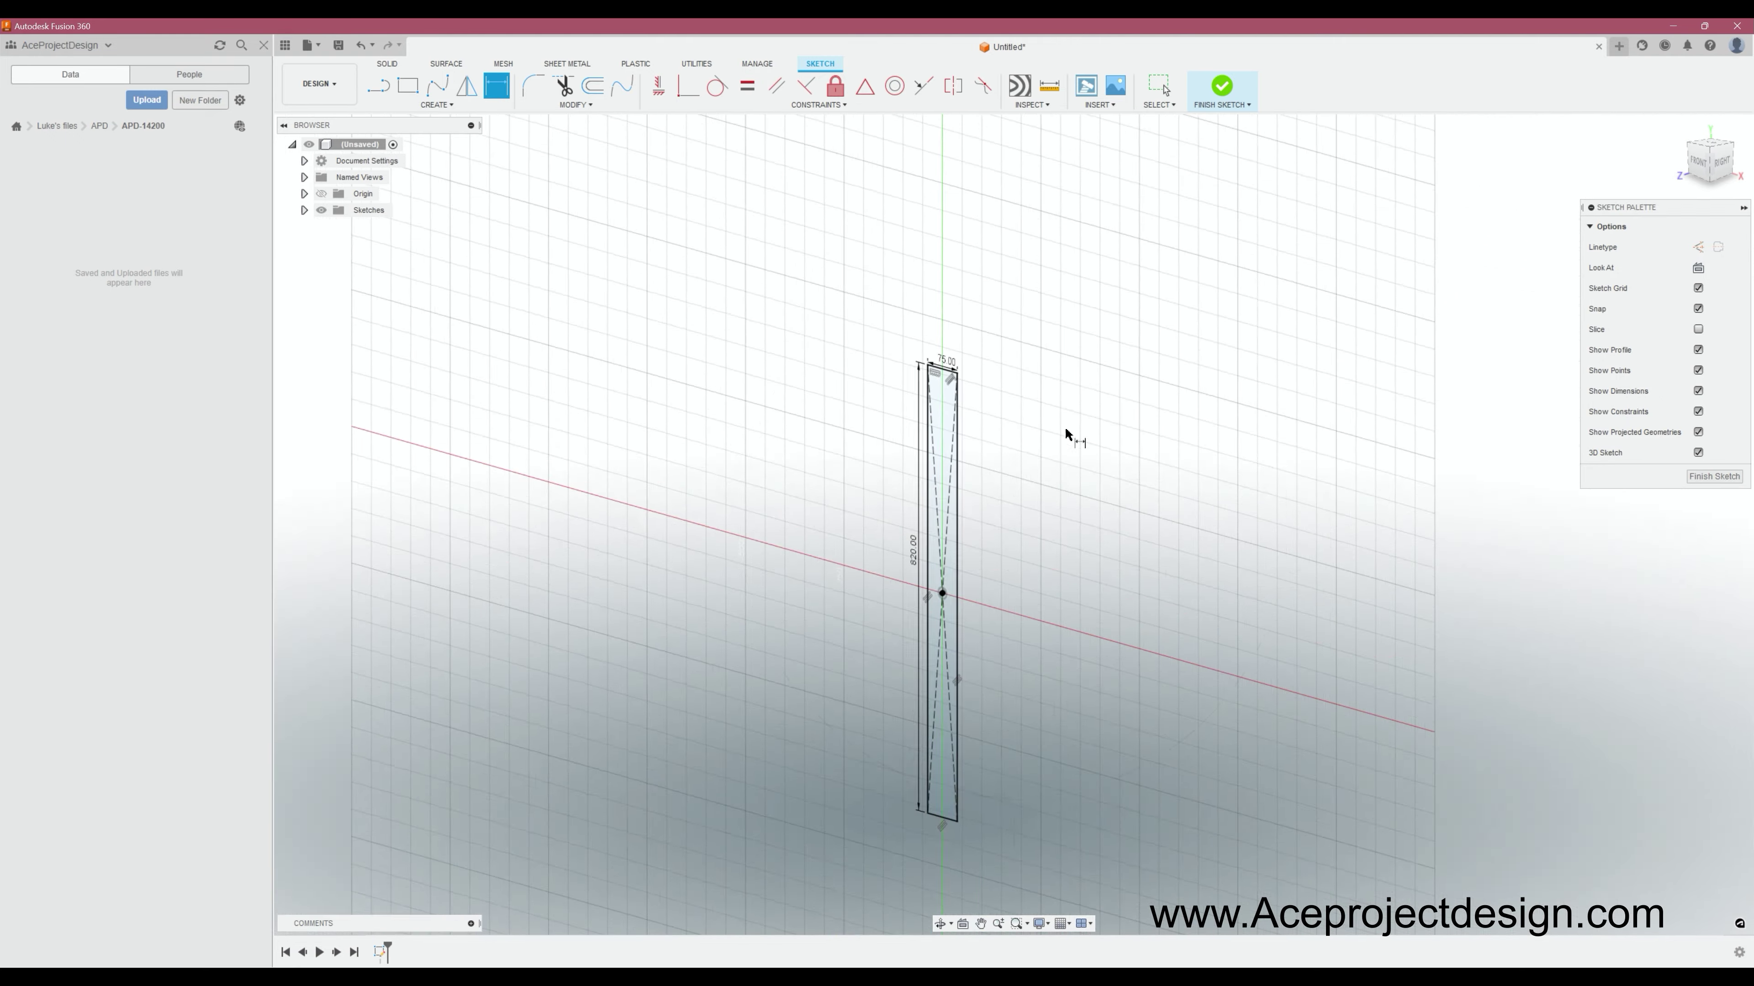
Extrude the rail profile and sketch a diagonal mitre line on its end with a 75 mm dimension.
{"action": "left_click", "coordinate": [408, 85]}
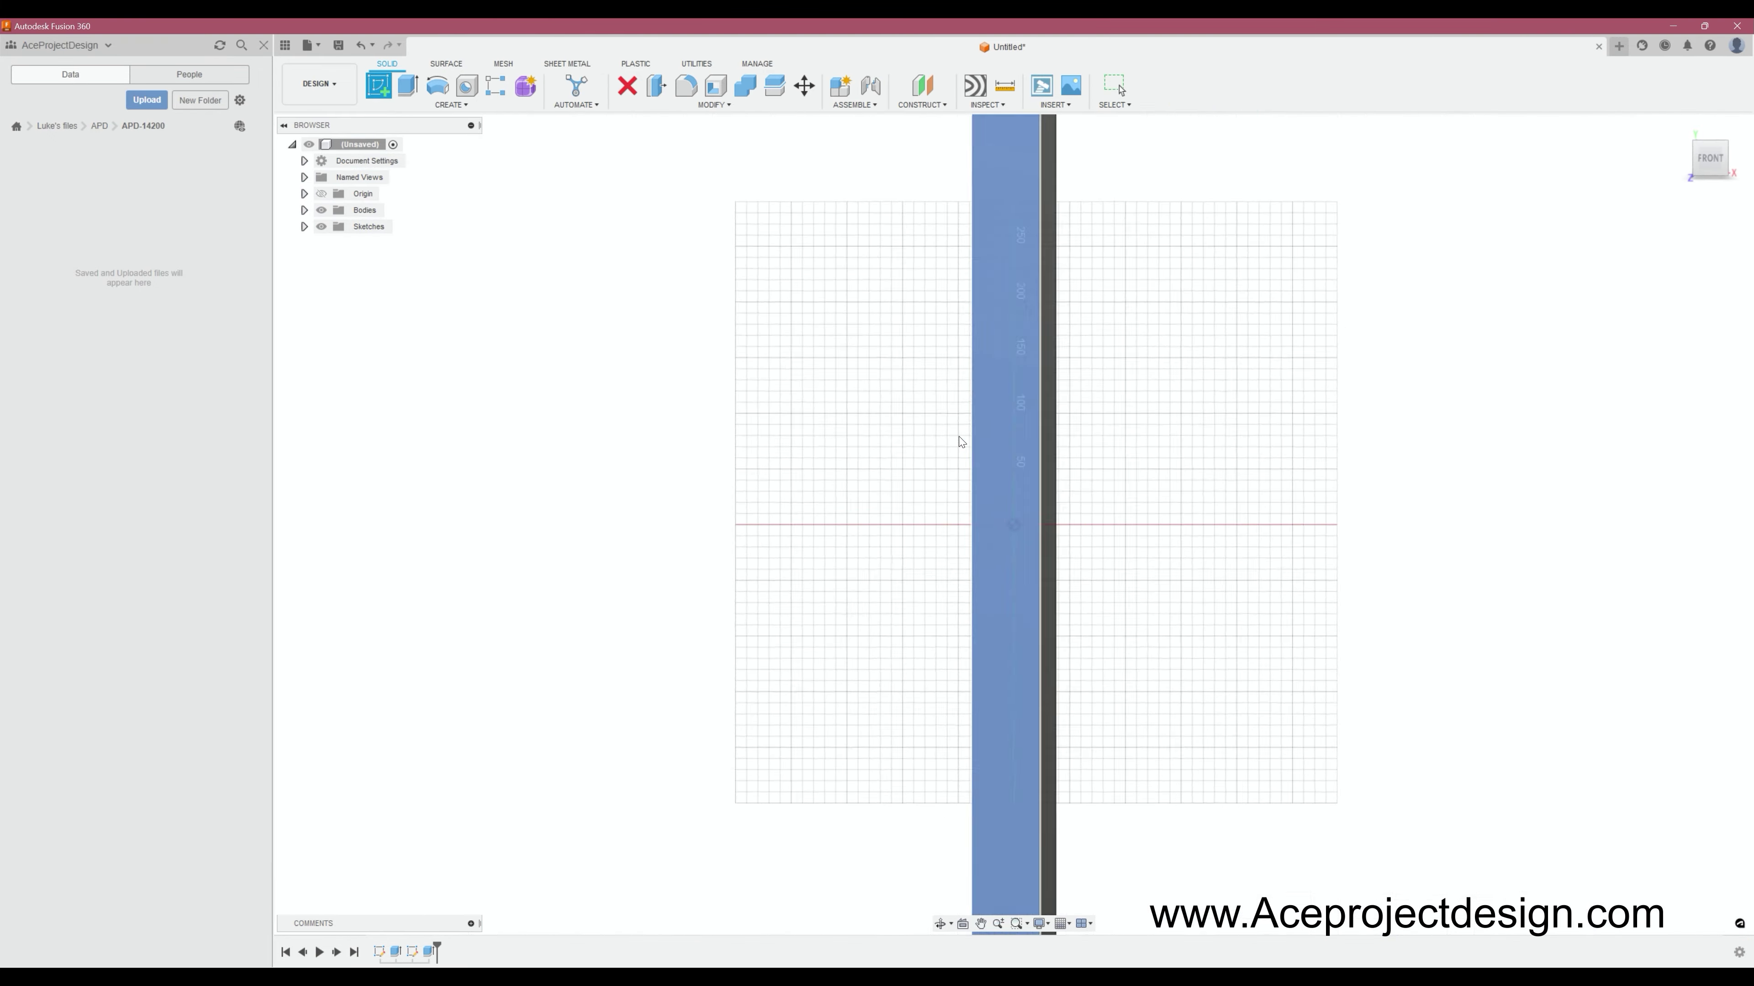
{"action": "left_click", "coordinate": [414, 120]}
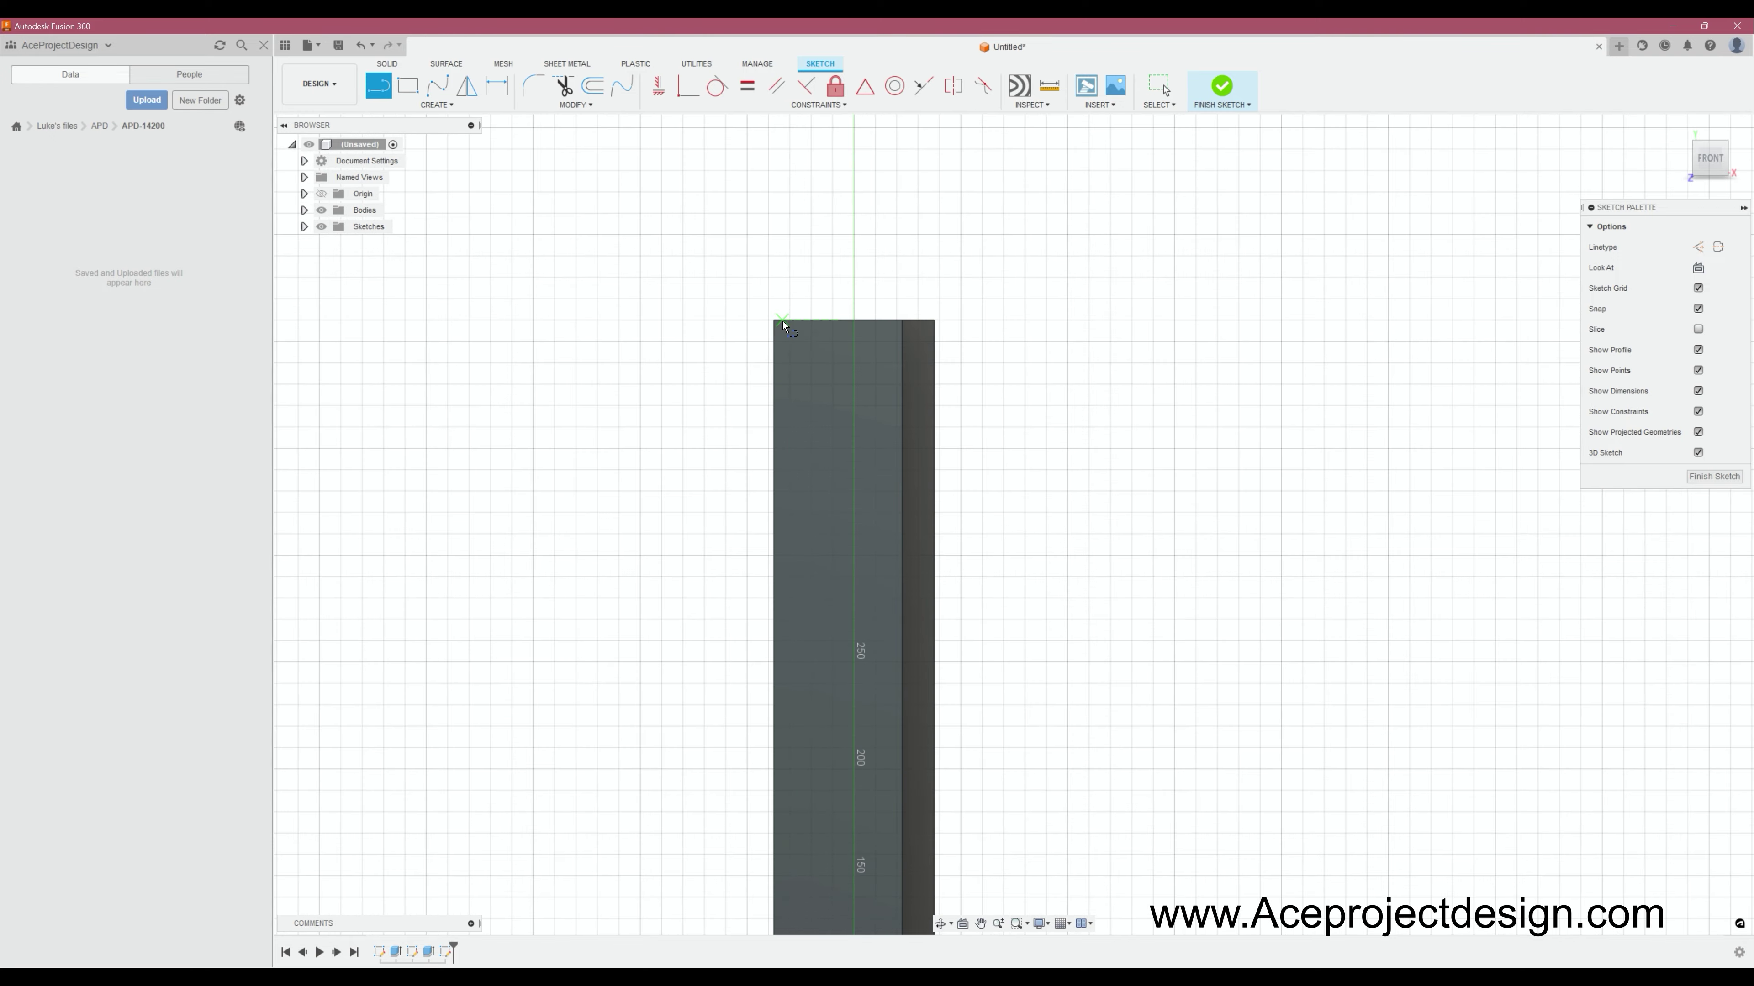
{"action": "left_click", "coordinate": [941, 478]}
{"action": "left_click", "coordinate": [941, 320]}
{"action": "key", "text": "Return"}
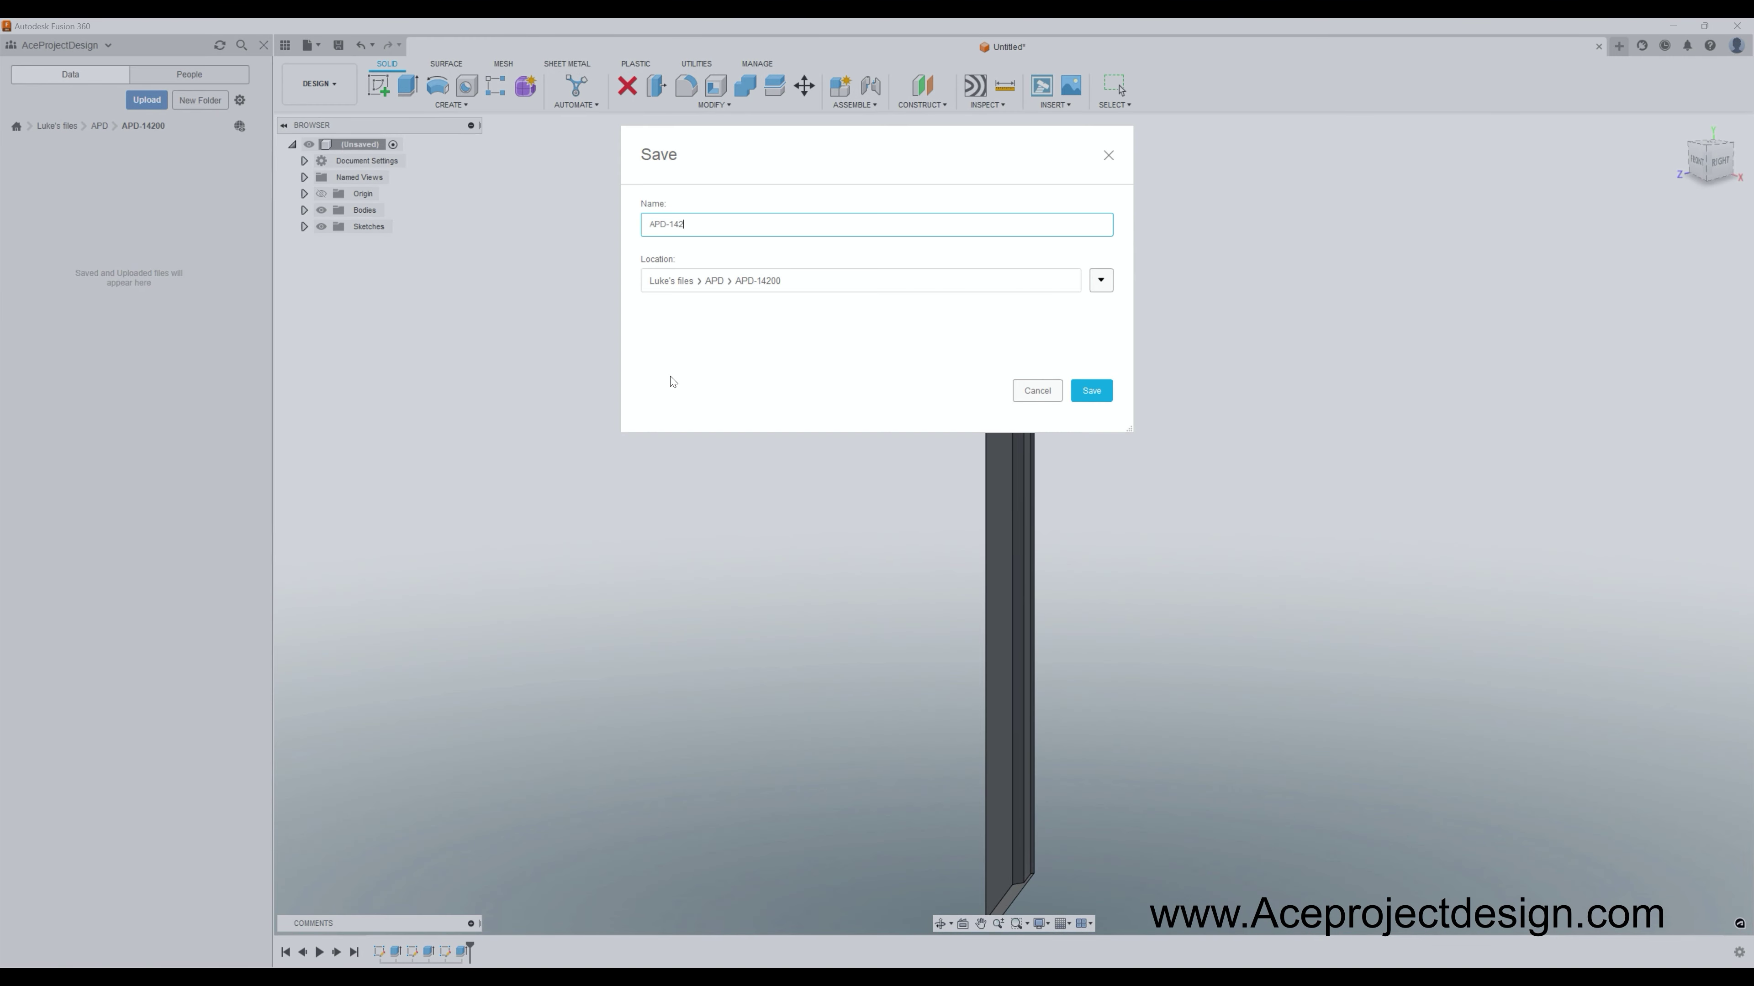
Save the rail as APD-14201.
{"action": "type", "text": "01"}
{"action": "key", "text": "Return"}
{"action": "left_click", "coordinate": [939, 925]}
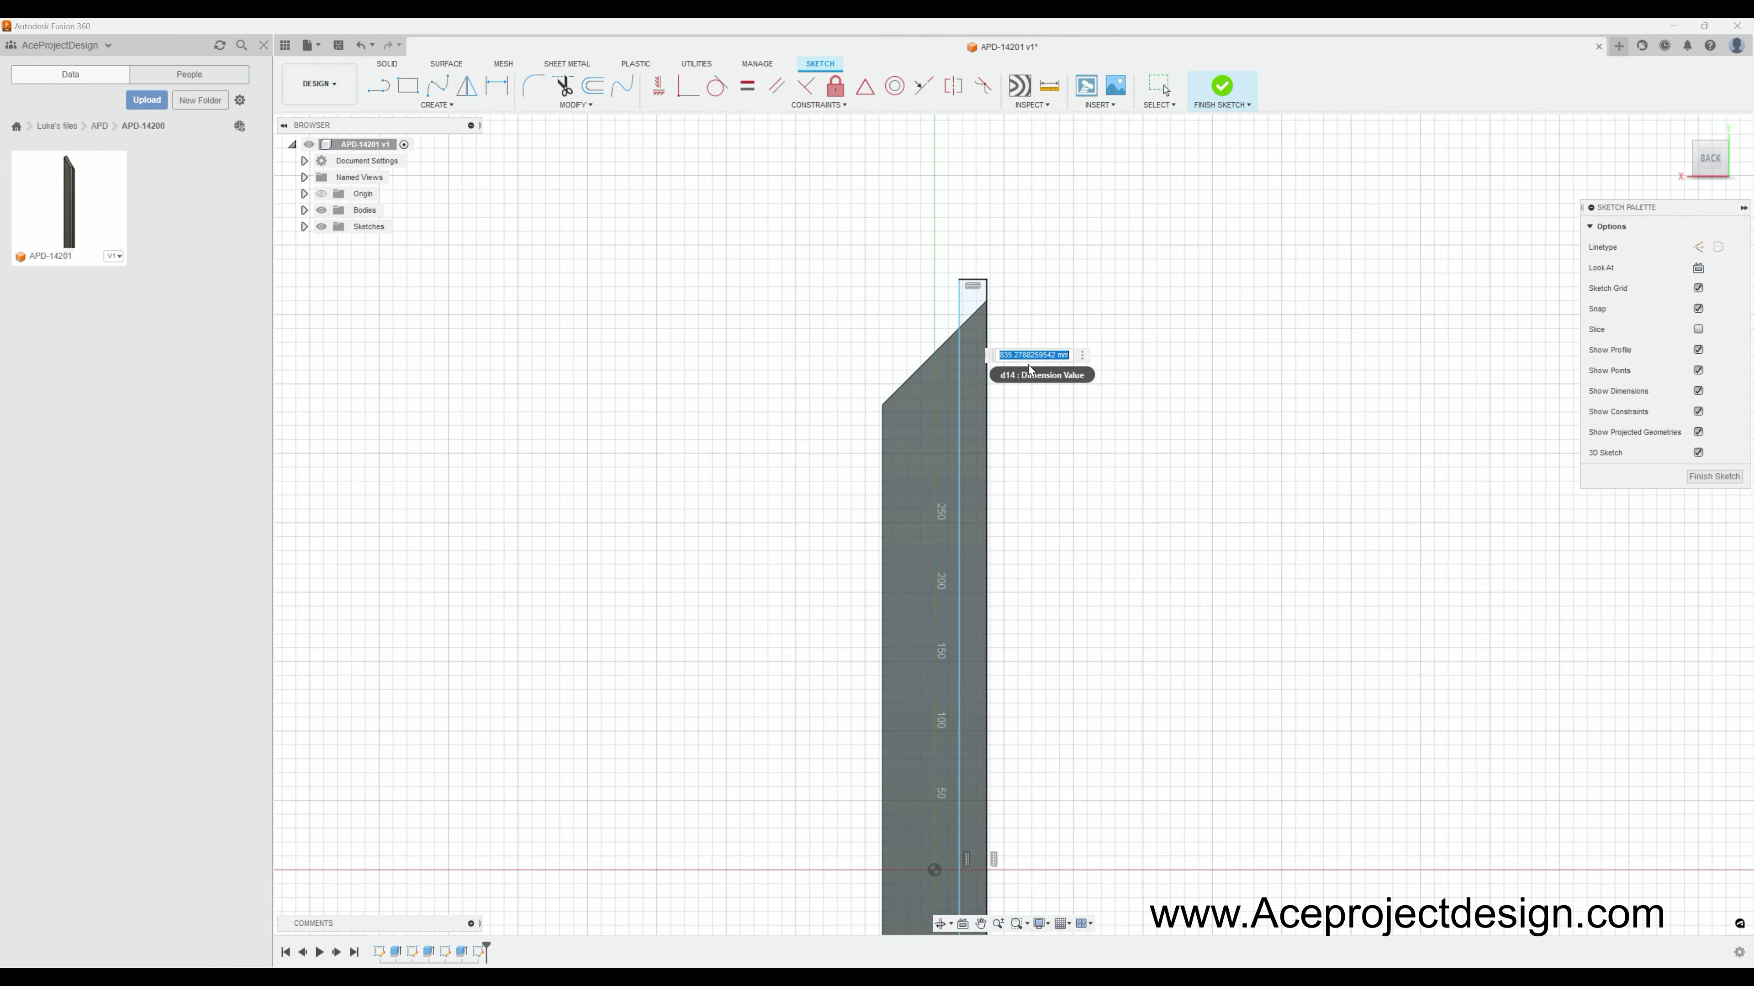
Extrude a thin raised strip along the rail edge, then begin a copy as APD-14202.
{"action": "left_click", "coordinate": [987, 302]}
{"action": "type", "text": "e"}
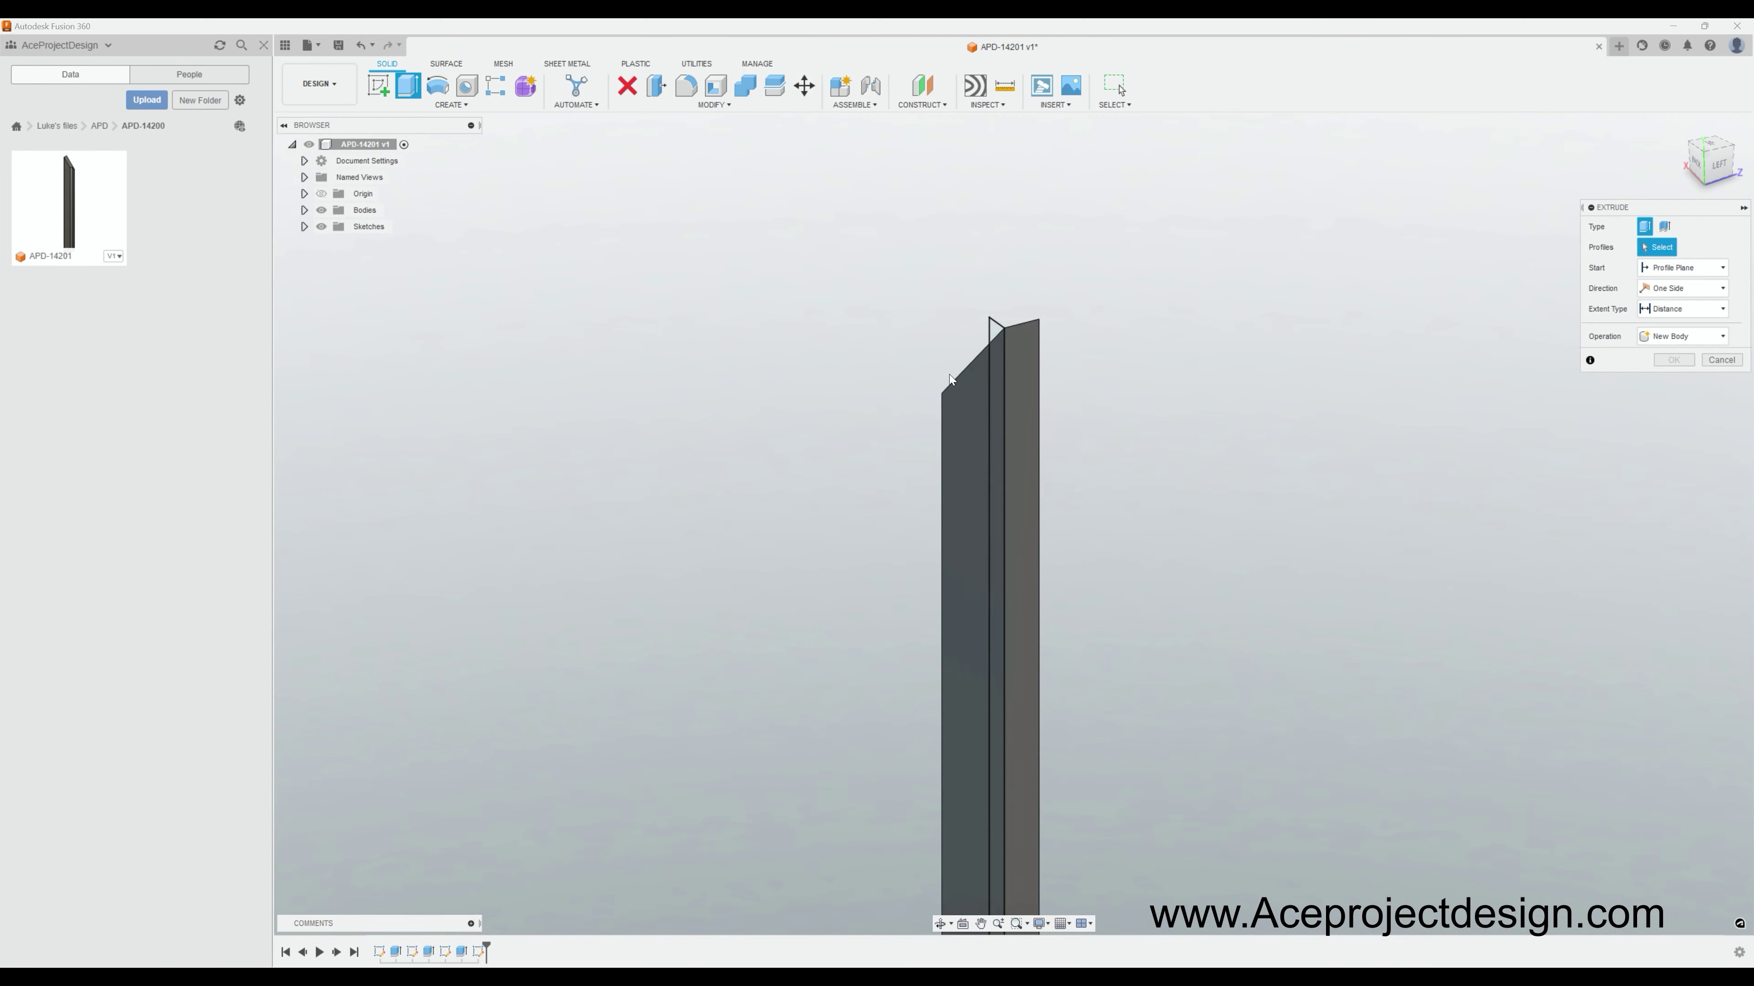
{"action": "type", "text": "18"}
{"action": "key", "text": "Return"}
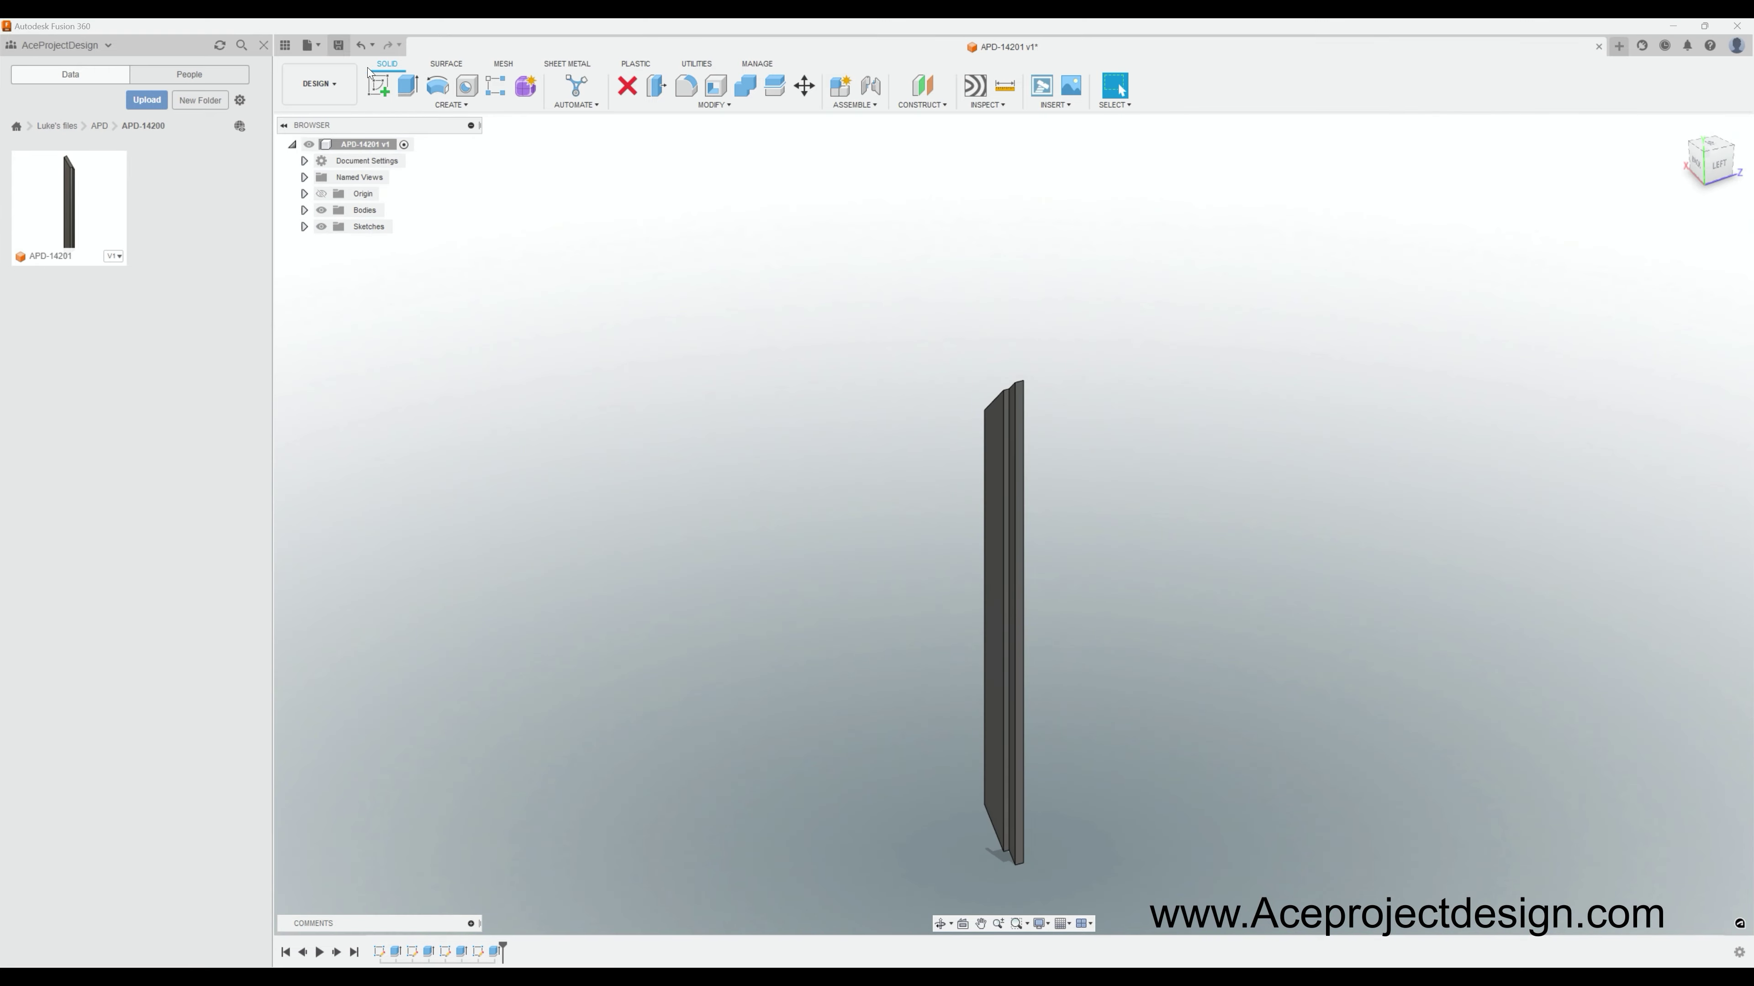
{"action": "left_click", "coordinate": [328, 189]}
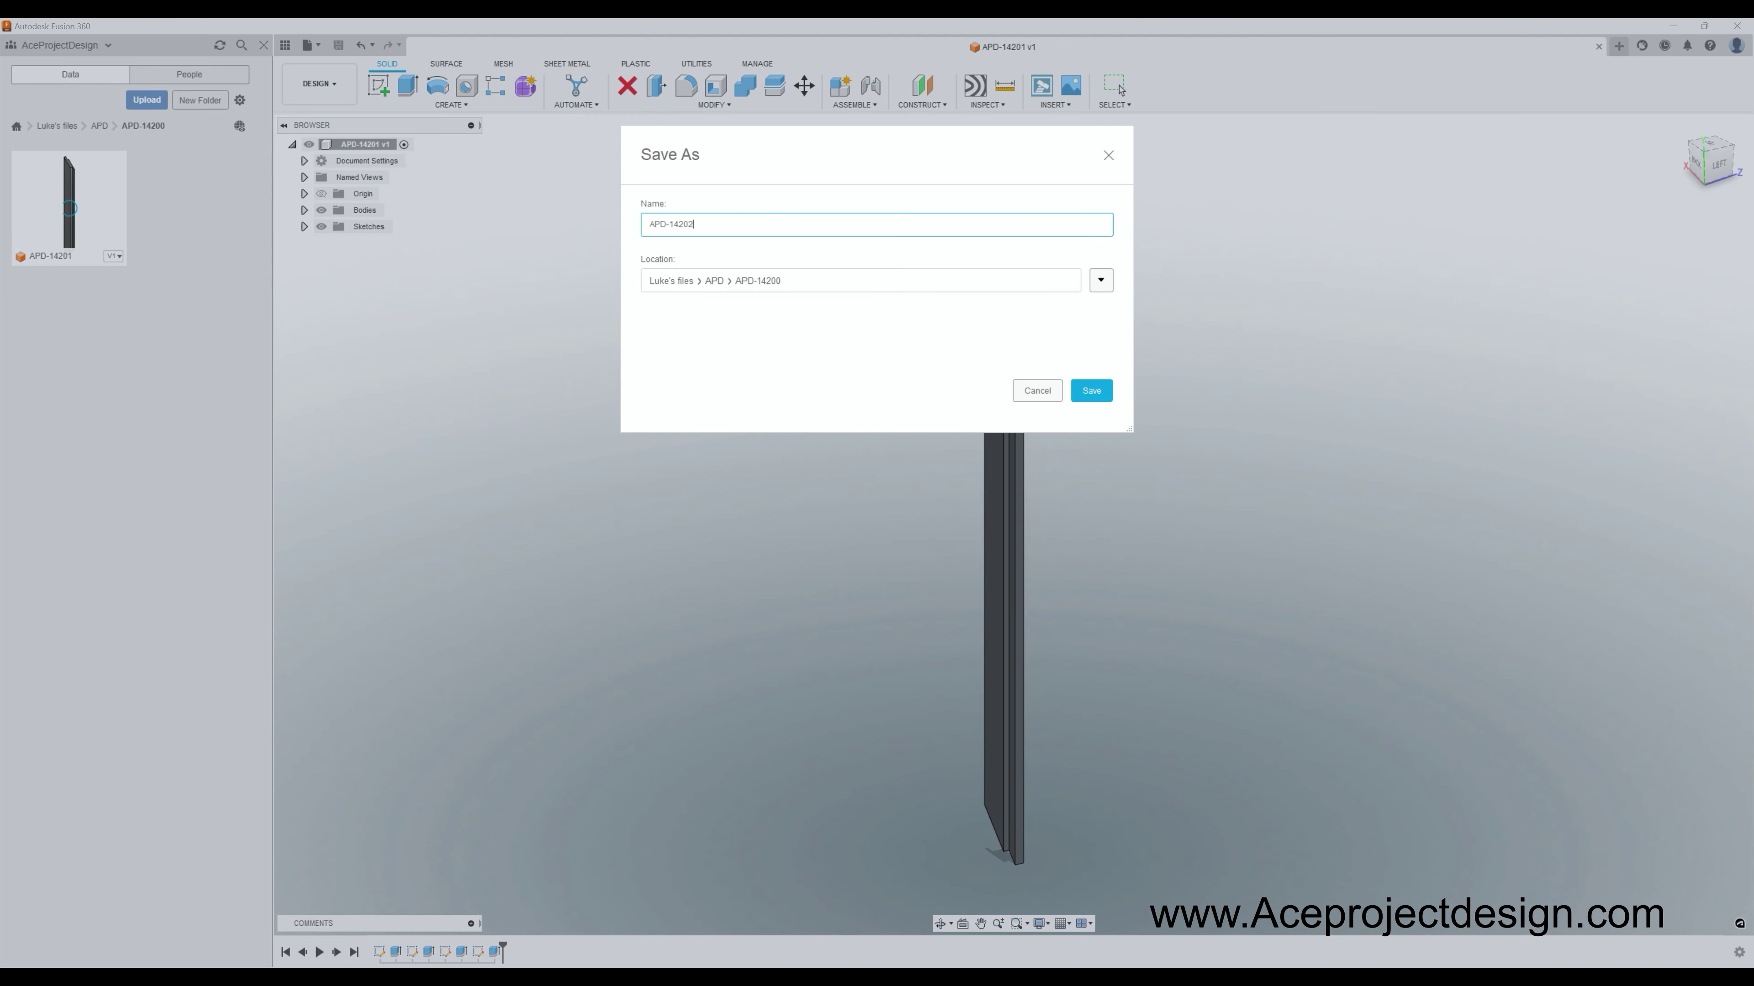
Save the copy as APD-14202 and set the 30.00 mm dimension on the APD-14203 sketch.
{"action": "key", "text": "Return"}
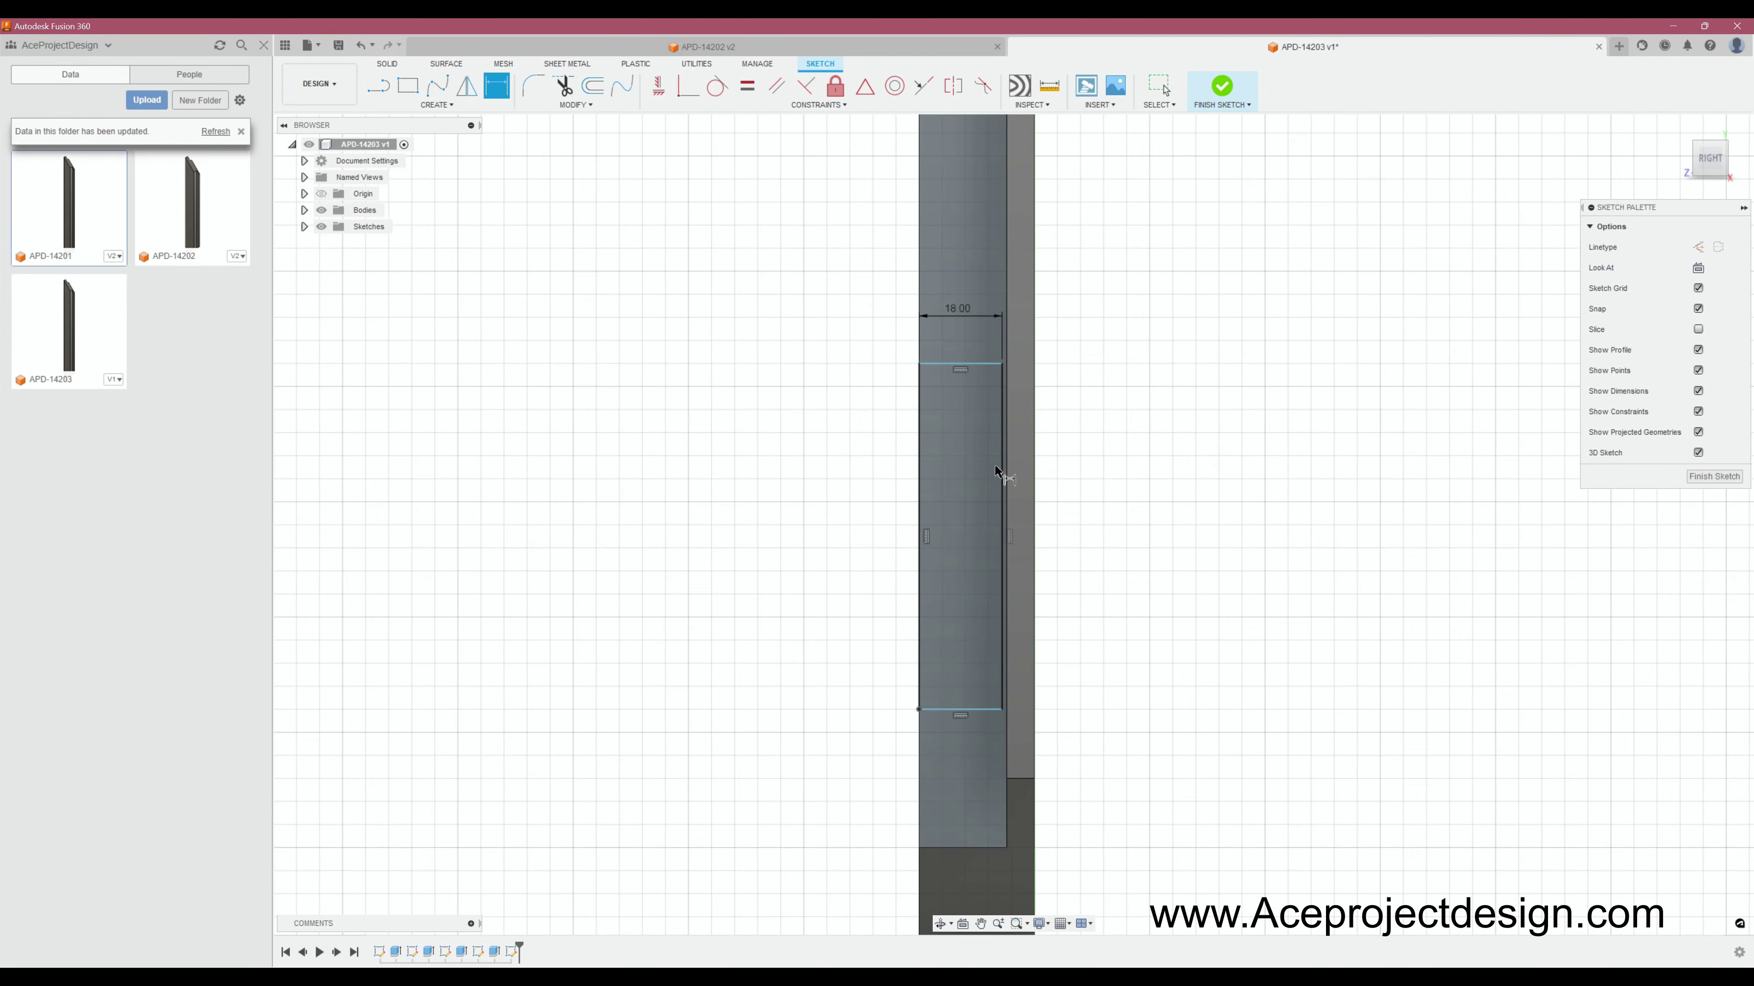
{"action": "key", "text": "Return"}
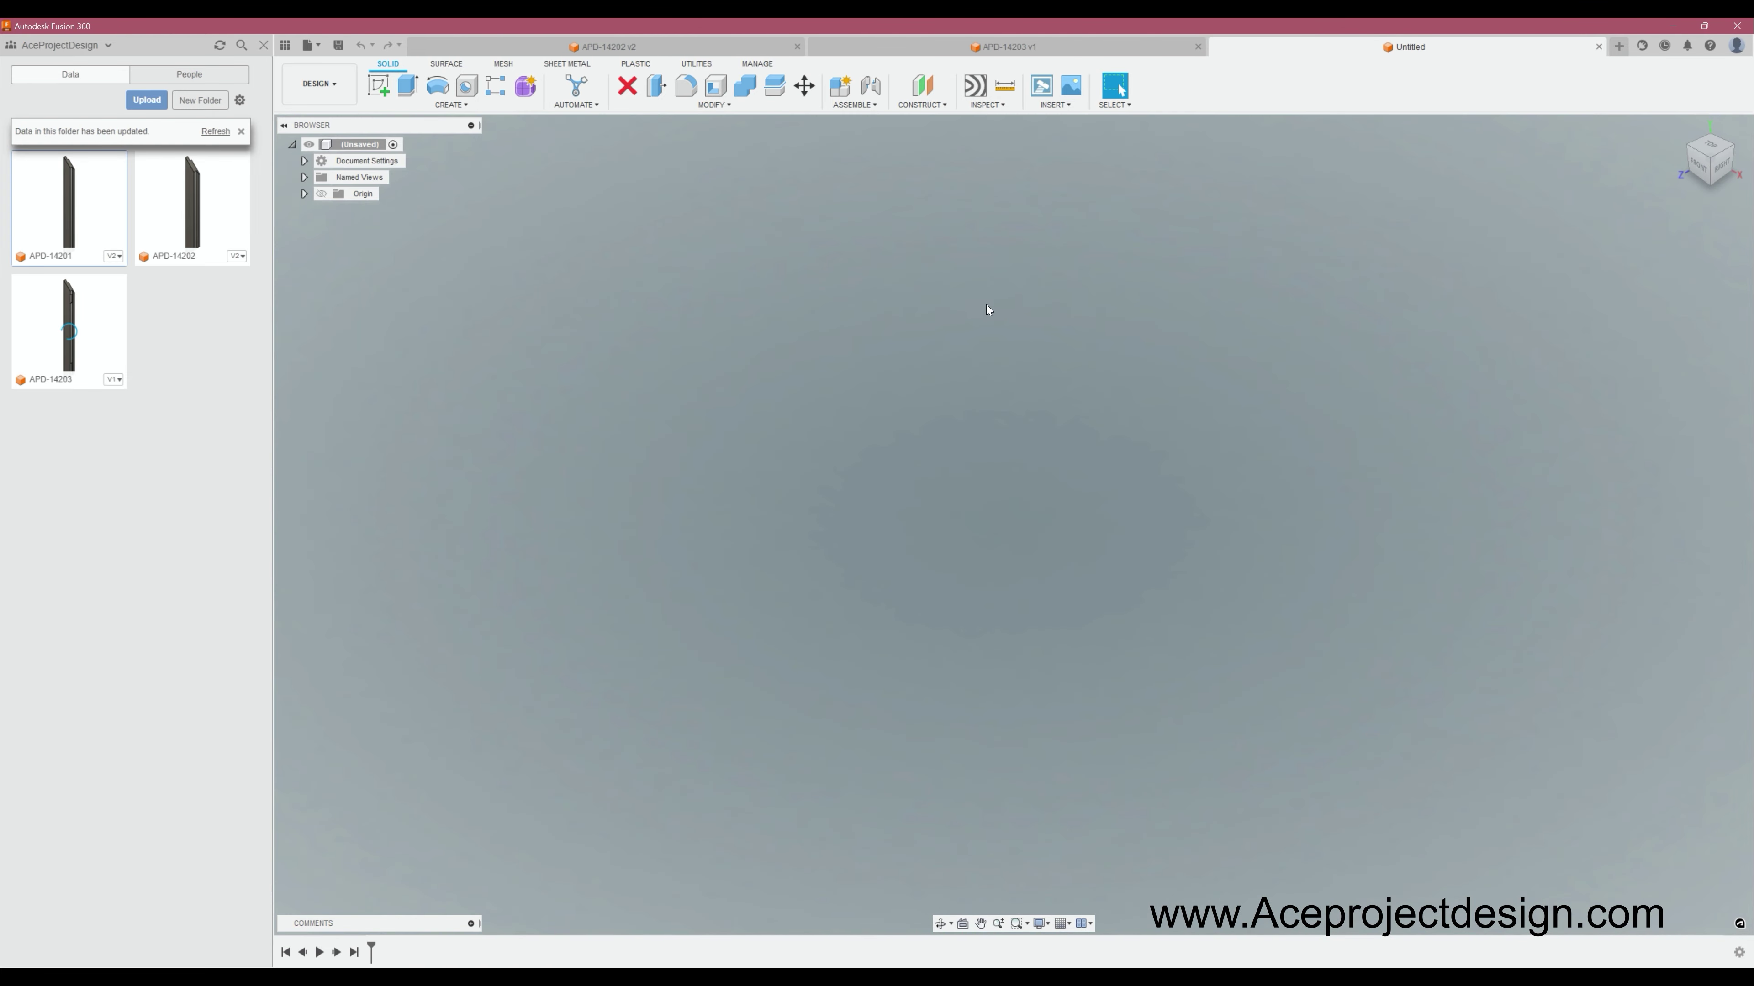
Save the new blank design as APD-14200-A.
{"action": "key", "text": "ctrl+s"}
{"action": "type", "text": "APD-14200-A"}
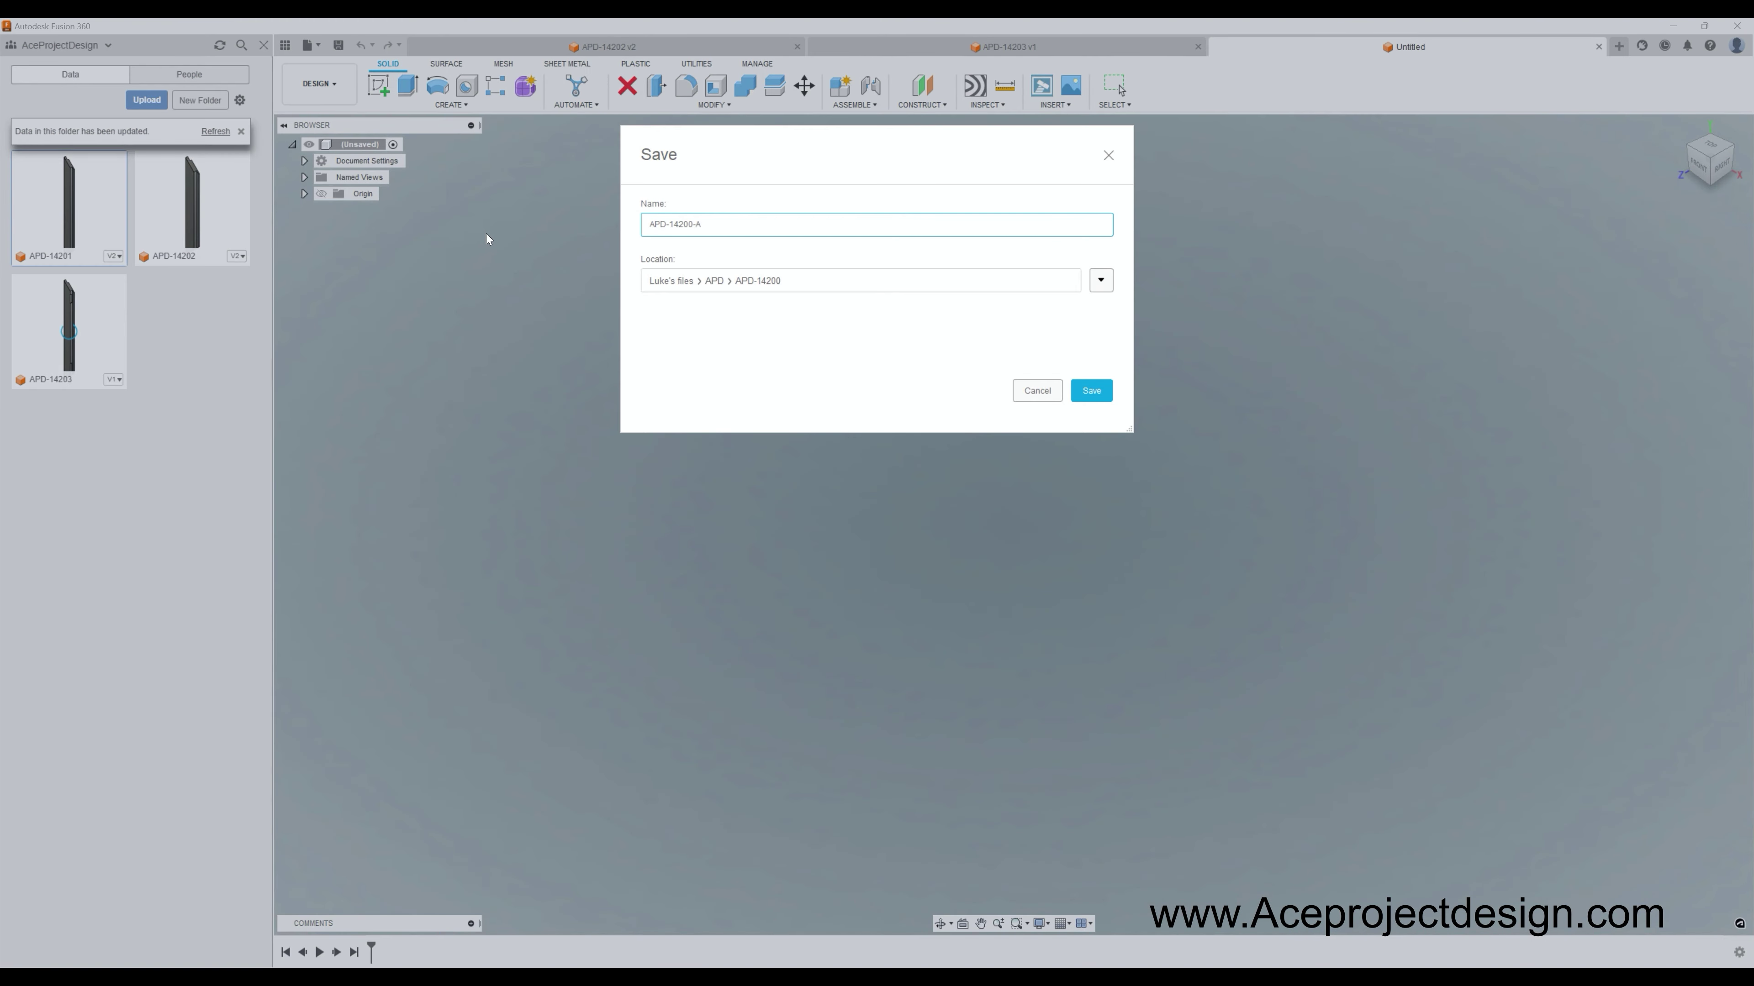
{"action": "key", "text": "Return"}
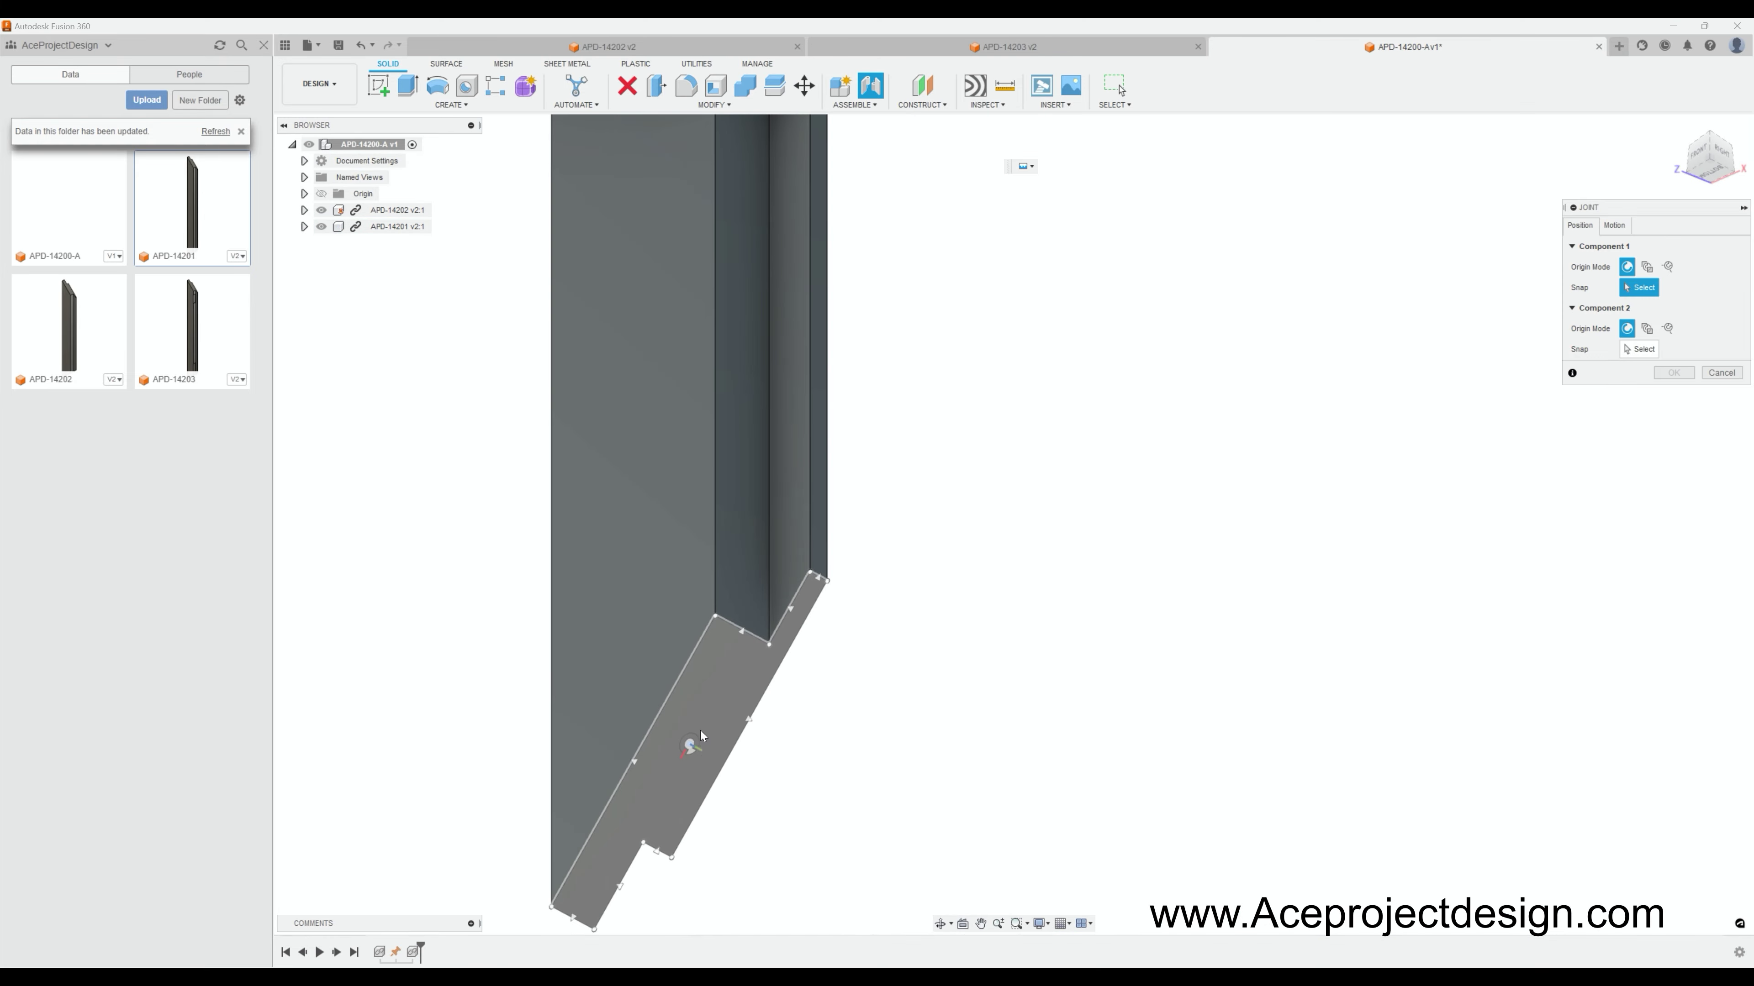
Joint the first two rails together into an L-shaped corner.
{"action": "left_click", "coordinate": [701, 735]}
{"action": "left_click", "coordinate": [752, 716]}
{"action": "key", "text": "Return"}
{"action": "middle_click_drag", "start_coordinate": [978, 695], "coordinate": [837, 493], "text": "shift"}
Rotate the APD-14203 rail 180°, joint it to the frame, and insert APD-14202 again.
{"action": "right_click", "coordinate": [162, 320]}
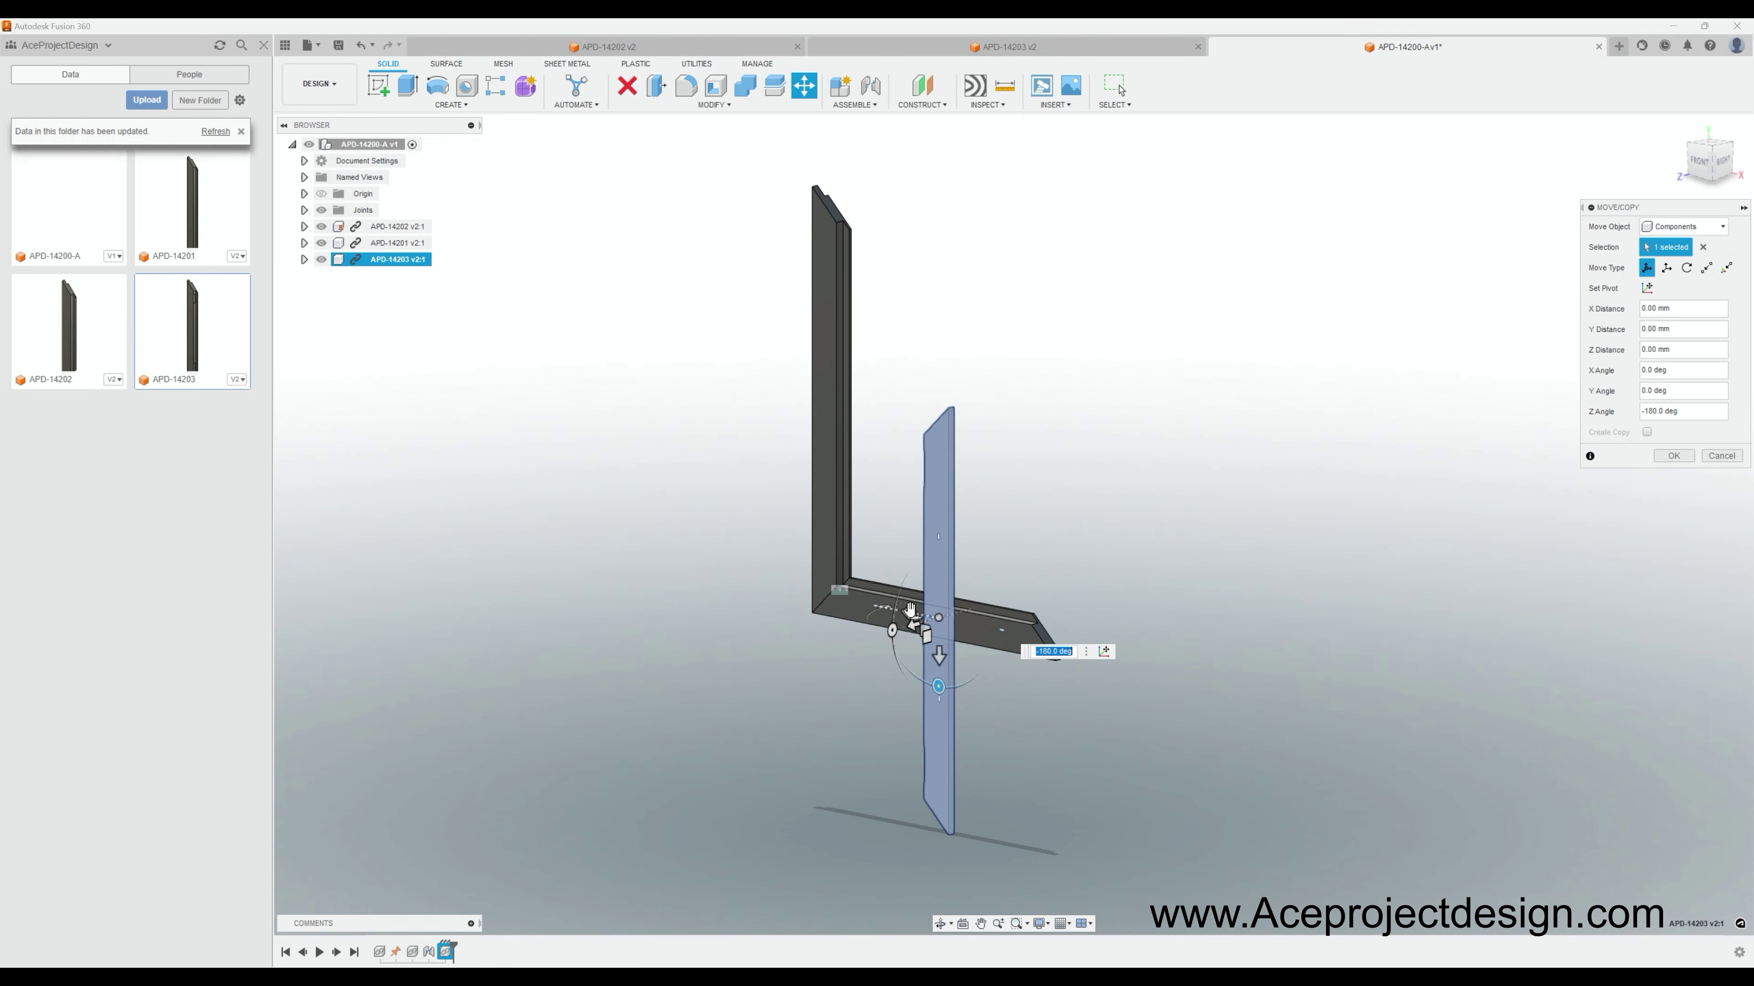
{"action": "key", "text": "Return"}
{"action": "key", "text": "j"}
{"action": "left_click", "coordinate": [1095, 683]}
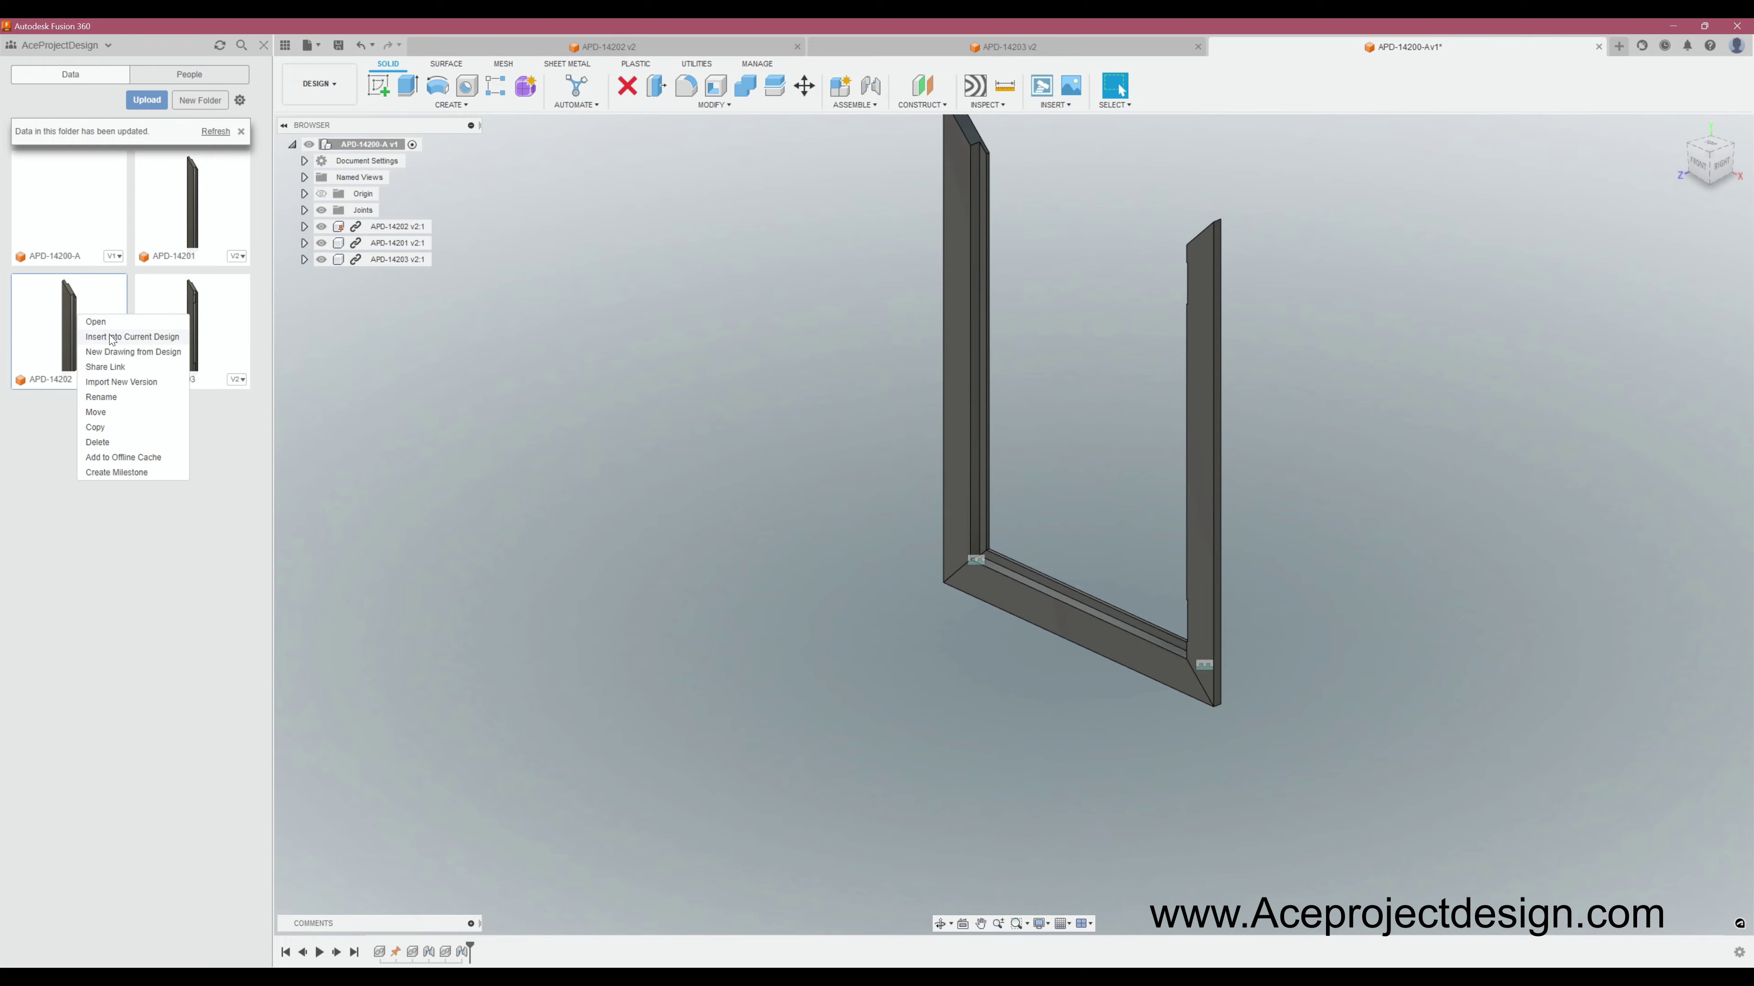
{"action": "left_click", "coordinate": [111, 338]}
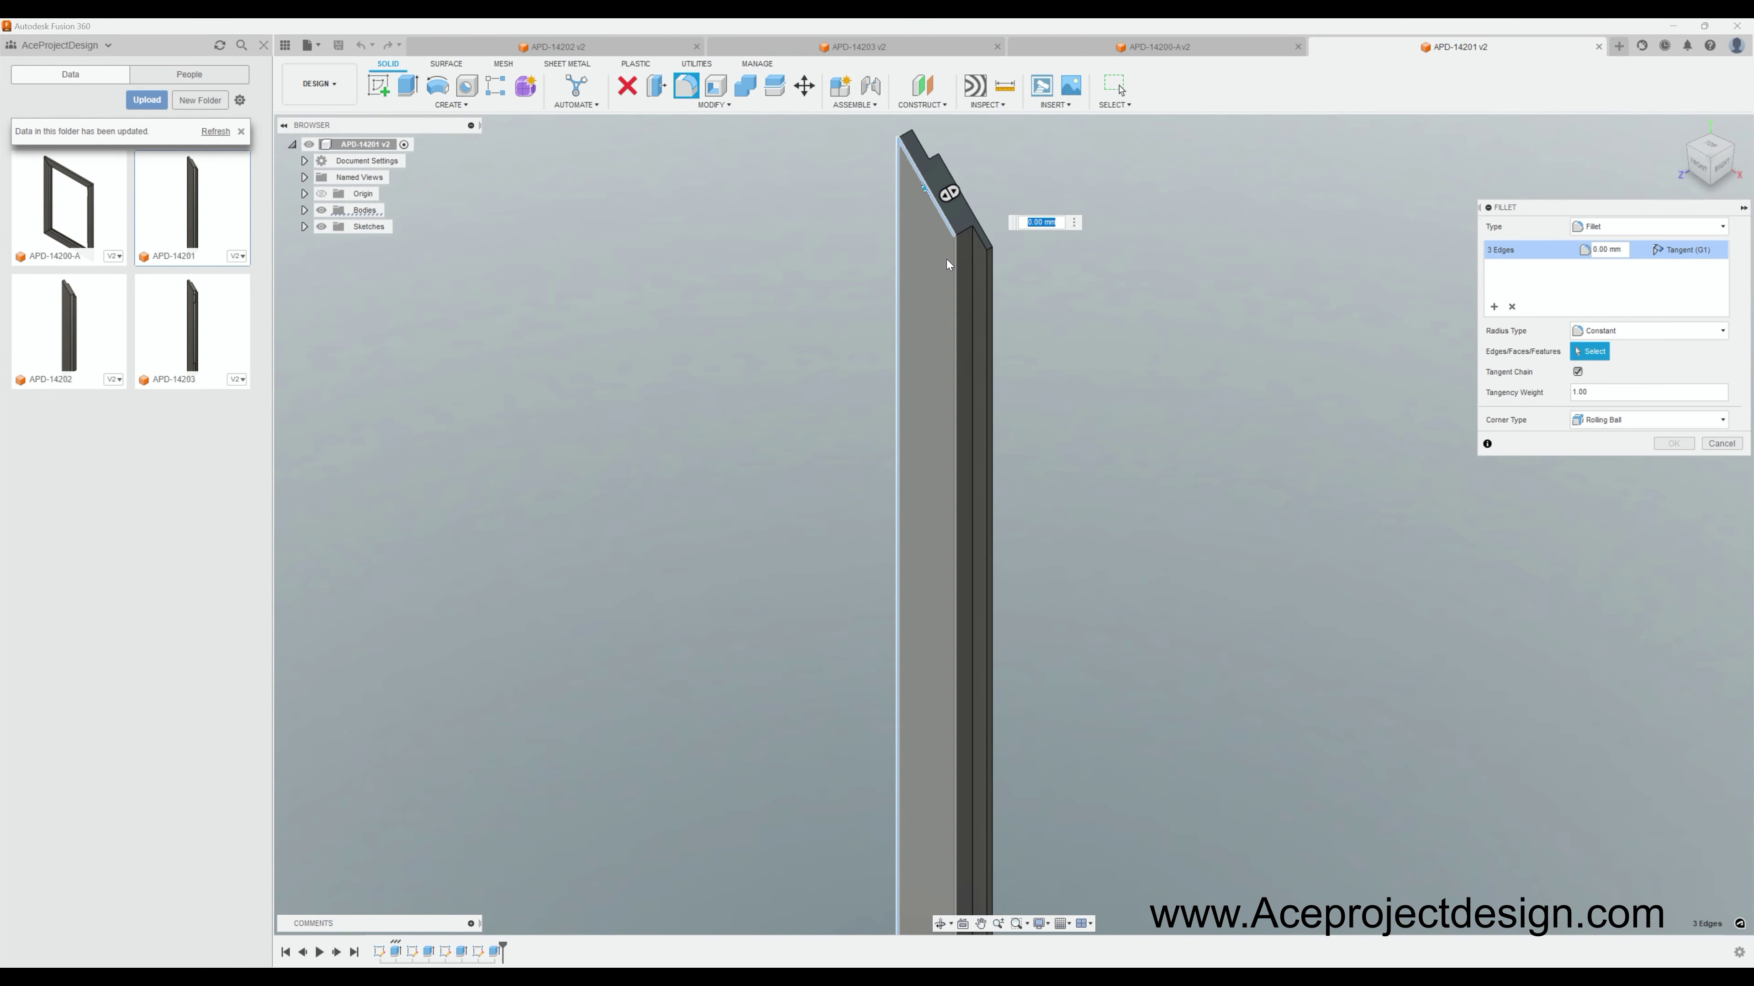
Review the rail designs and frame corner, then draw a 474 mm wide centre rectangle.
{"action": "left_click", "coordinate": [637, 40]}
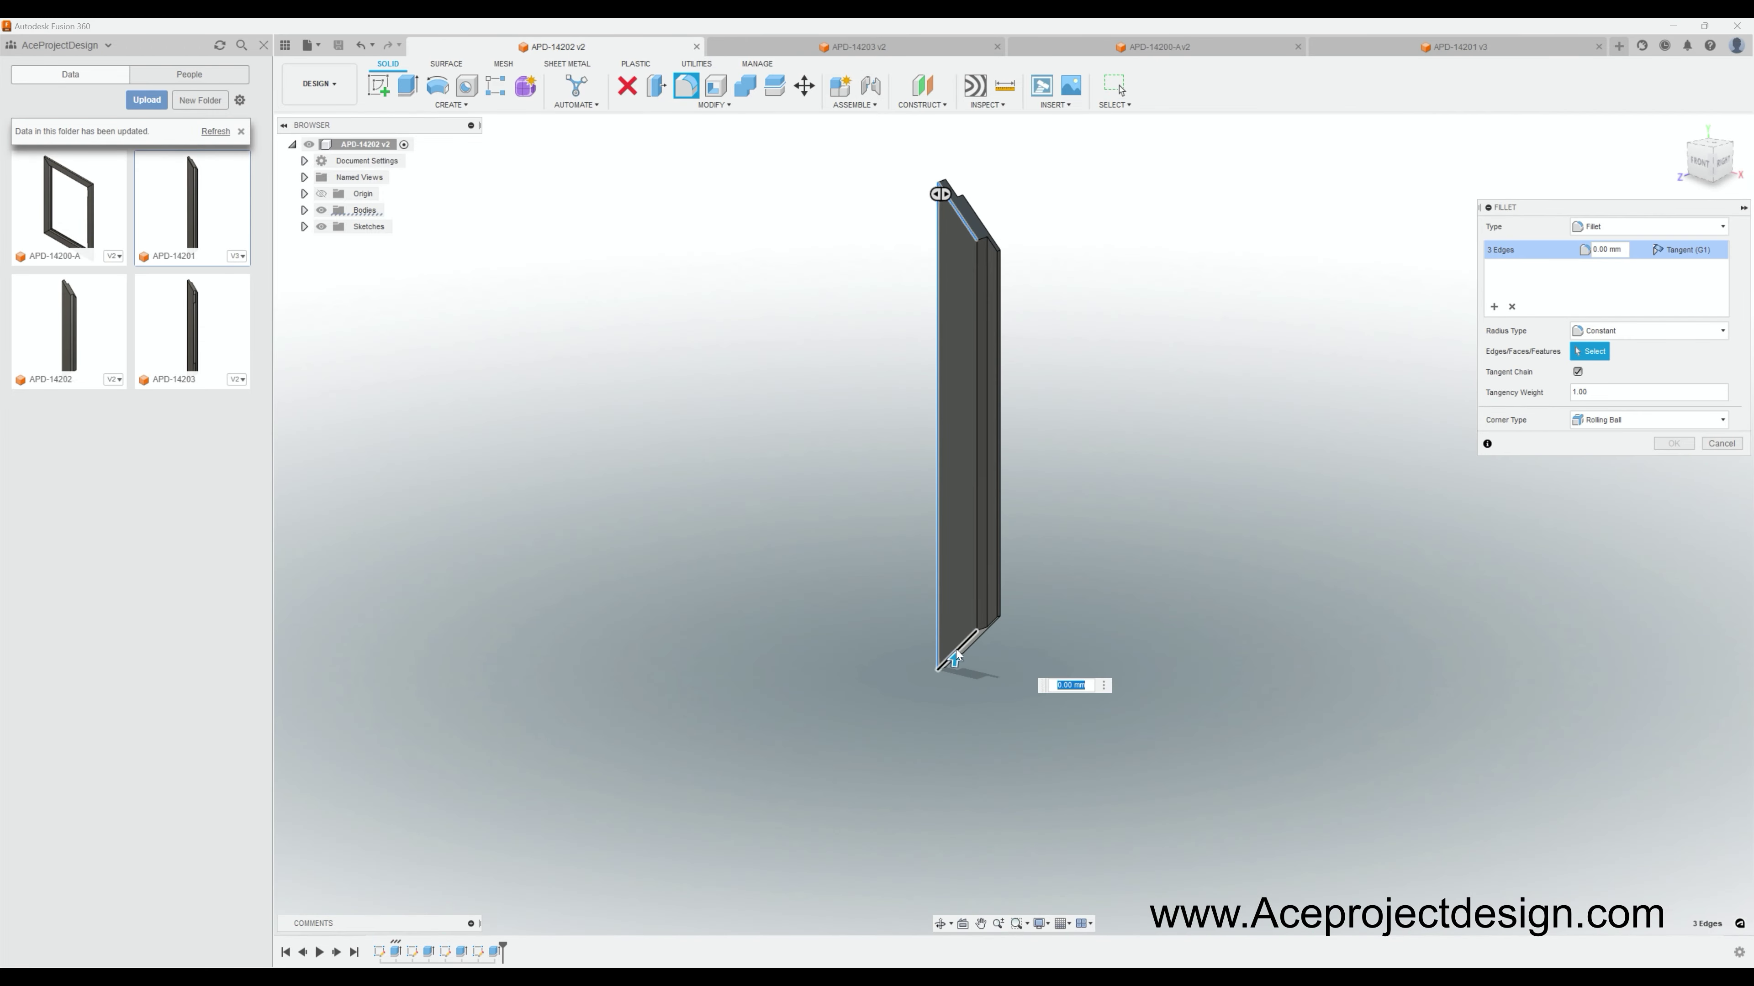
{"action": "left_click", "coordinate": [831, 45]}
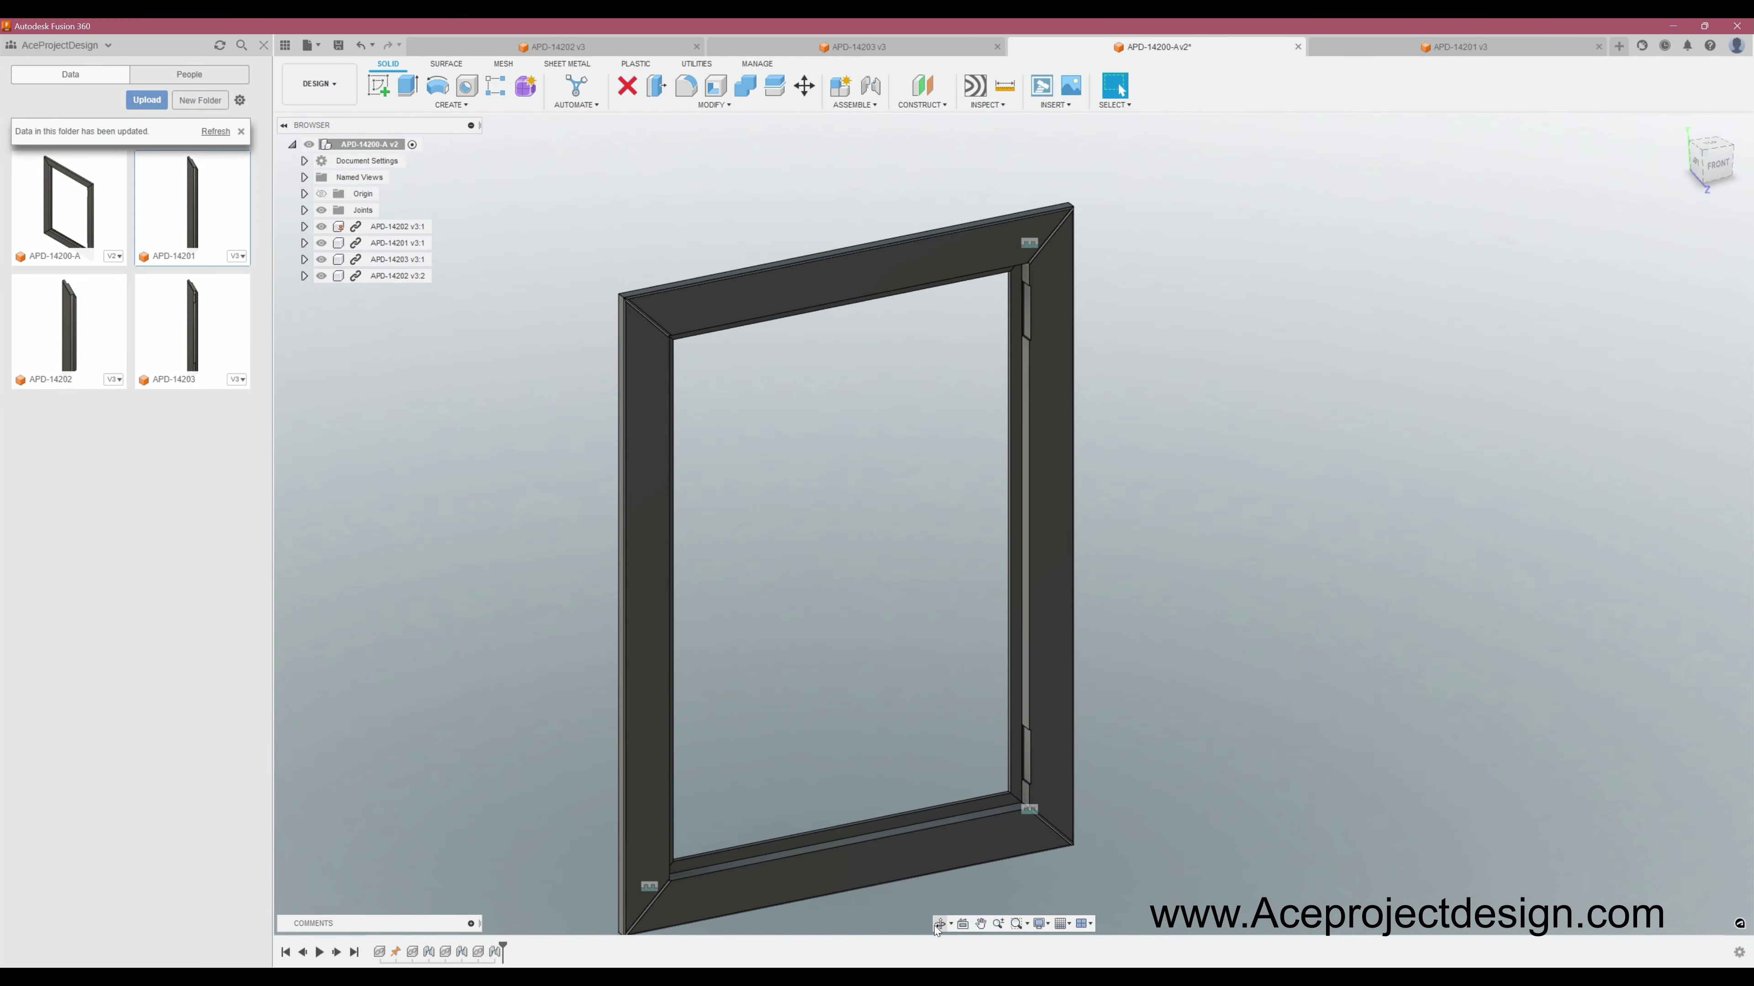
{"action": "middle_click_drag", "start_coordinate": [1000, 443], "coordinate": [567, 812], "text": "shift"}
{"action": "scroll", "coordinate": [567, 811], "scroll_direction": "up", "scroll_amount": 5}
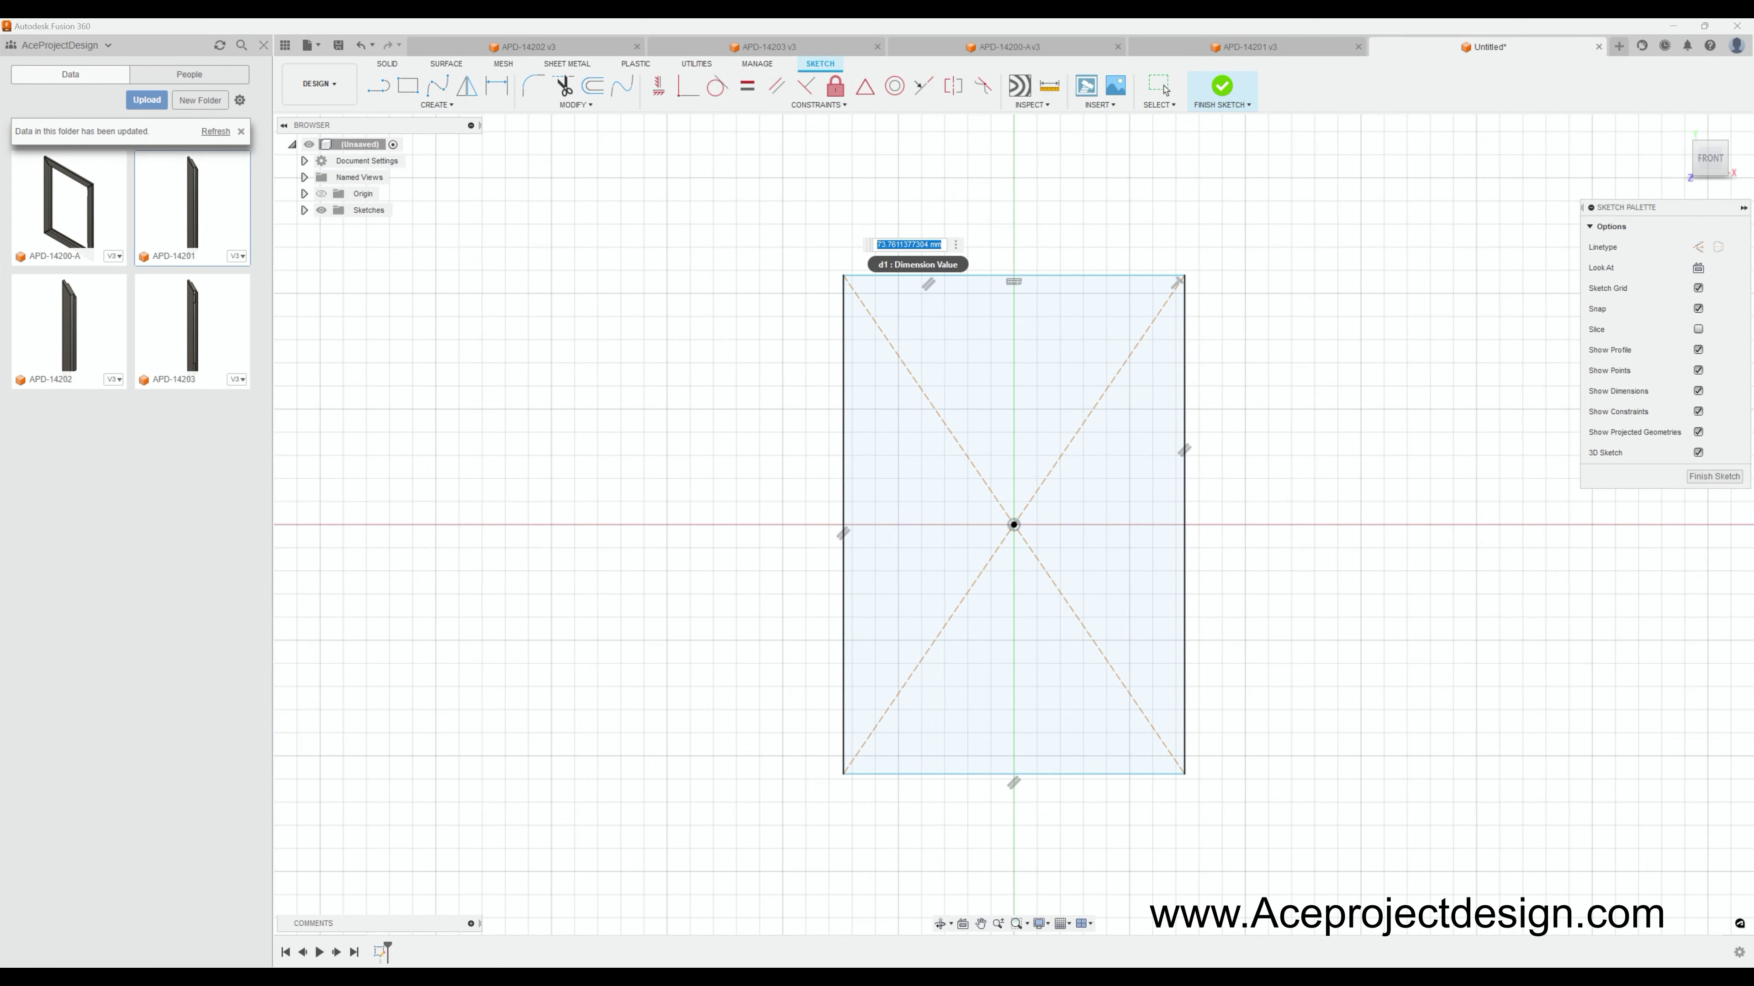
{"action": "type", "text": "474"}
{"action": "key", "text": "Tab"}
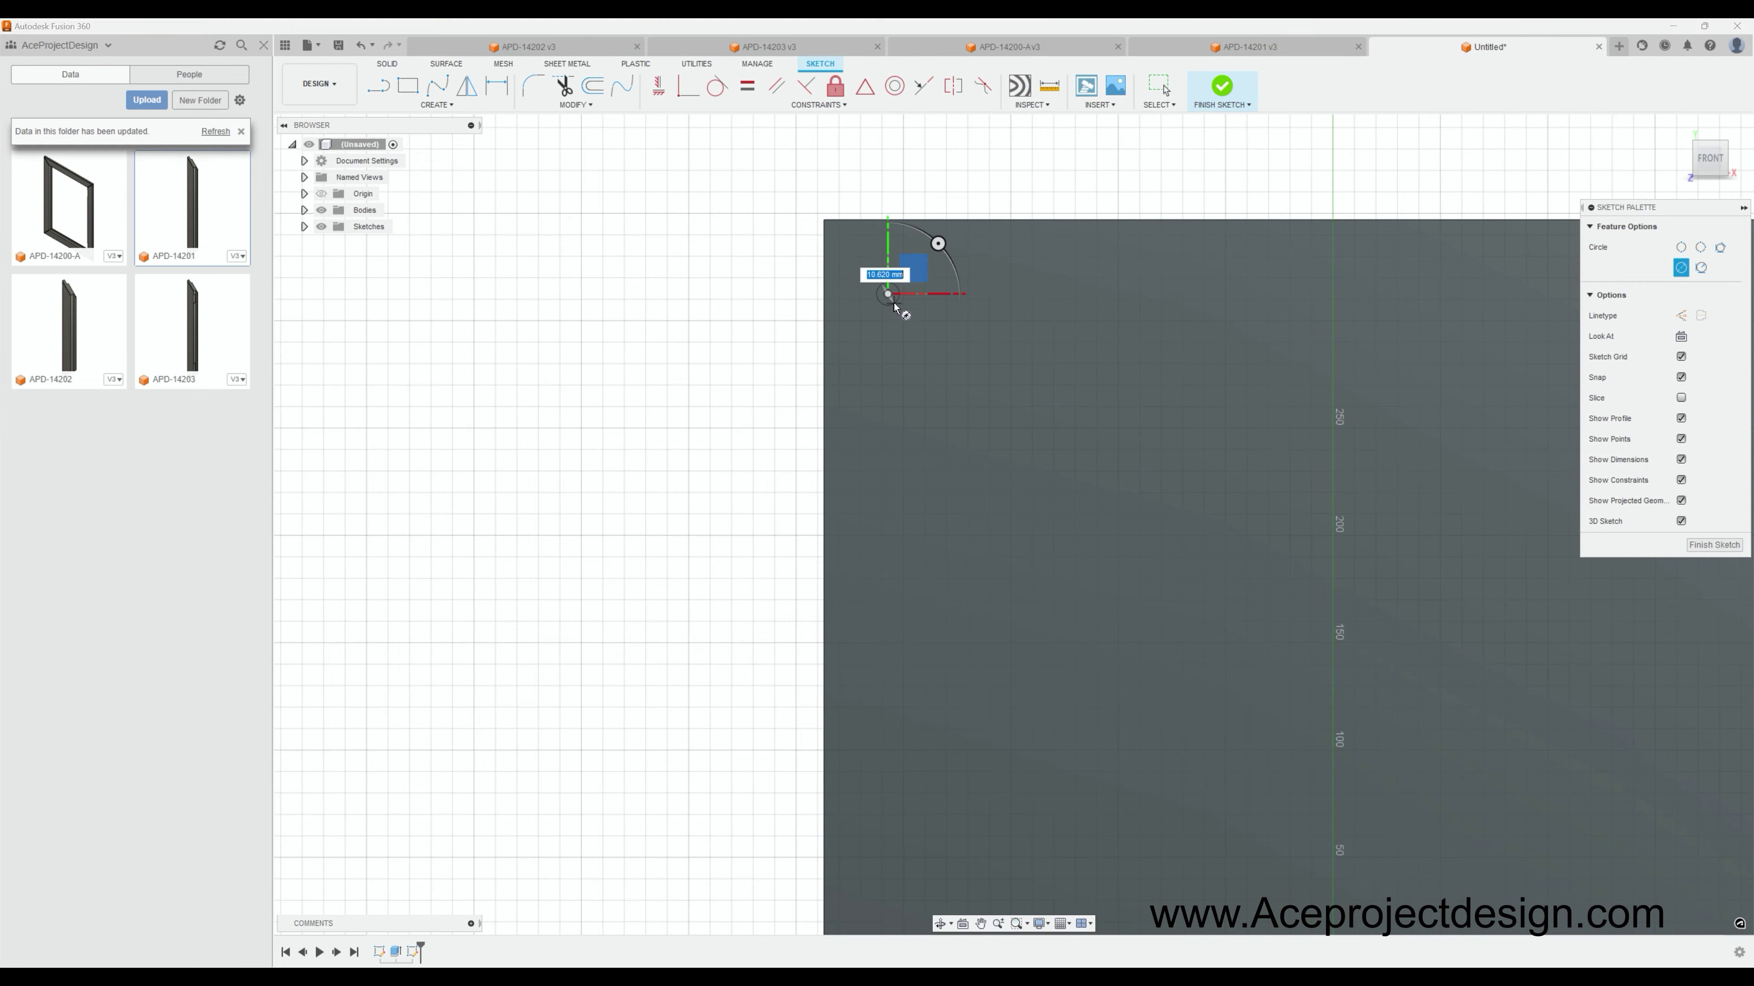
Dimension the two circle centres 100.00 apart.
{"action": "scroll", "coordinate": [953, 365], "scroll_direction": "up", "scroll_amount": 1}
{"action": "left_click", "coordinate": [880, 284]}
{"action": "left_click", "coordinate": [880, 430]}
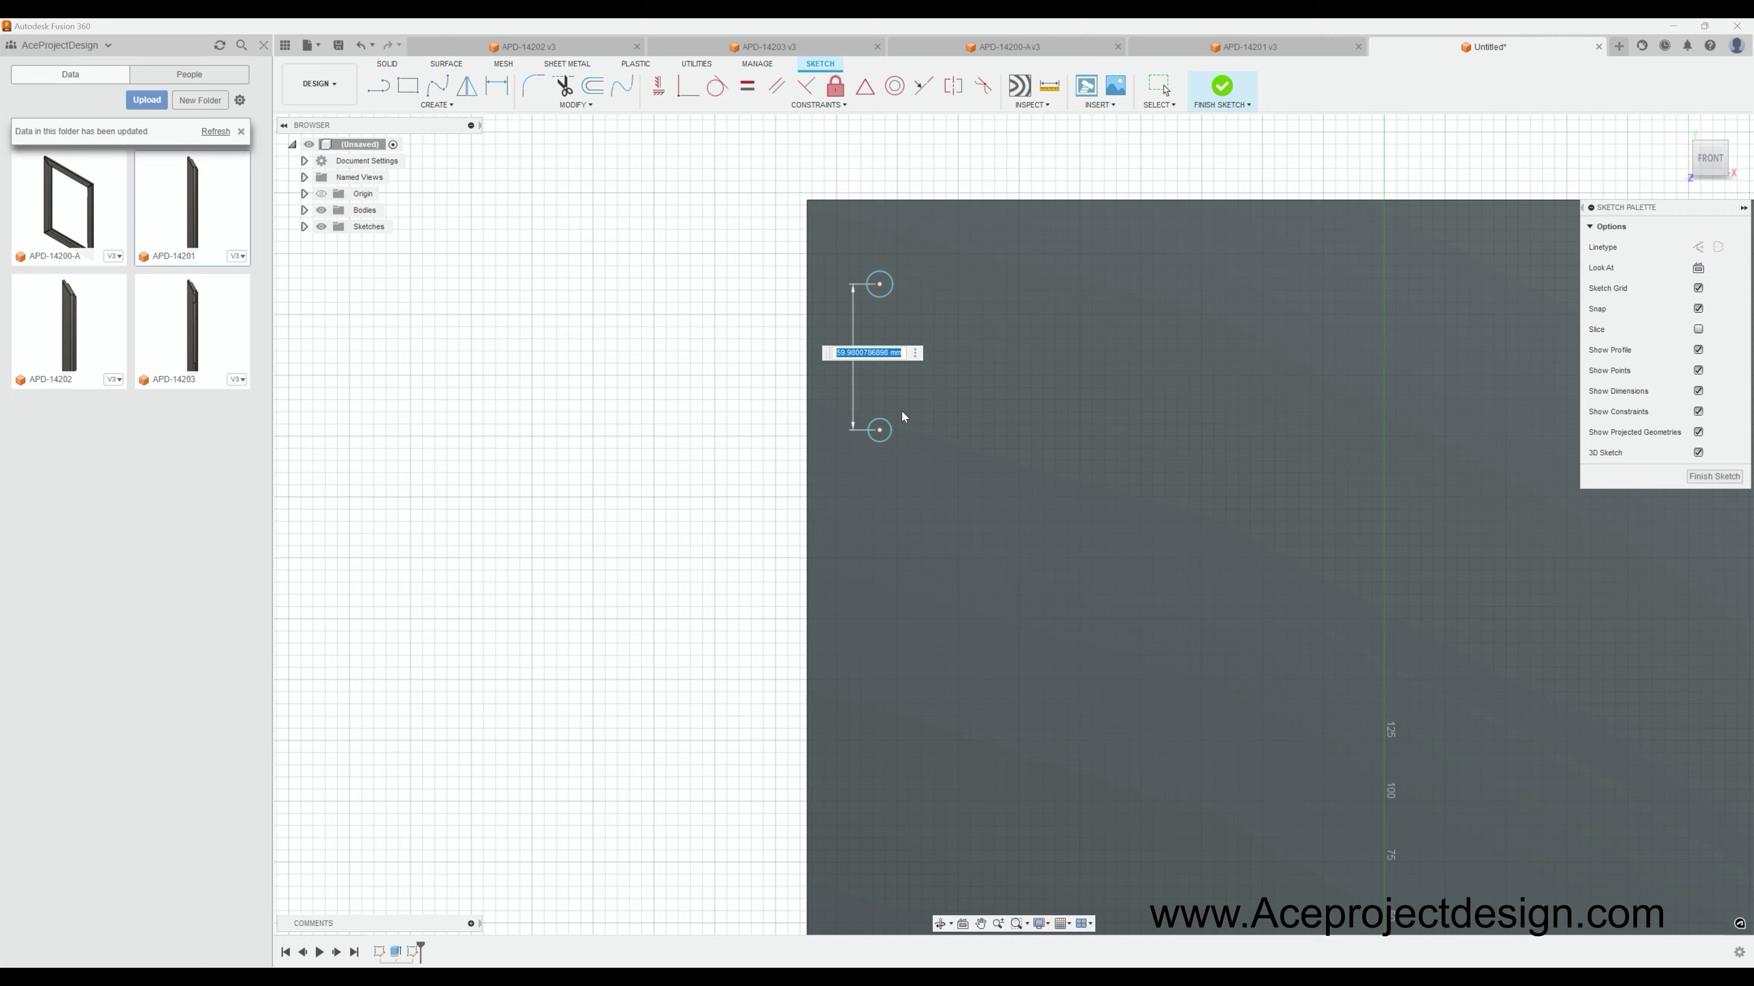
{"action": "type", "text": "100"}
{"action": "key", "text": "Return"}
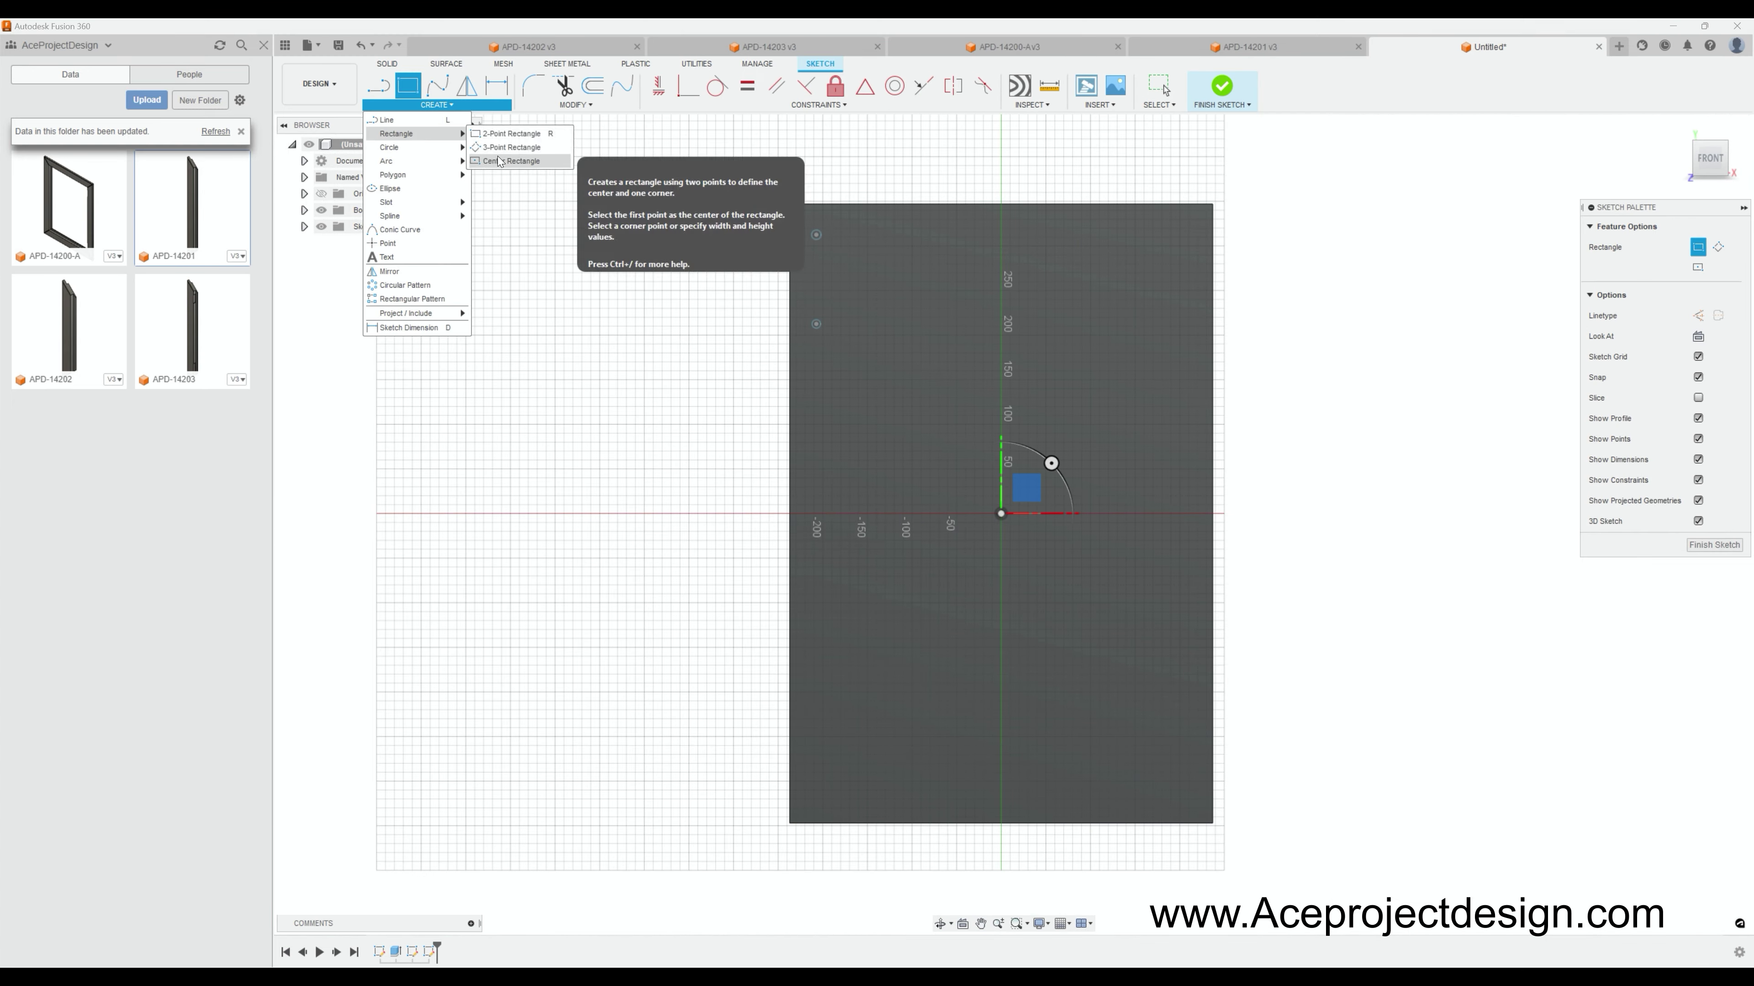
Draw a rectangle centred on the origin with a 75.00 offset dimension.
{"action": "left_click", "coordinate": [500, 161]}
{"action": "left_click", "coordinate": [1001, 514]}
{"action": "left_click", "coordinate": [1109, 307]}
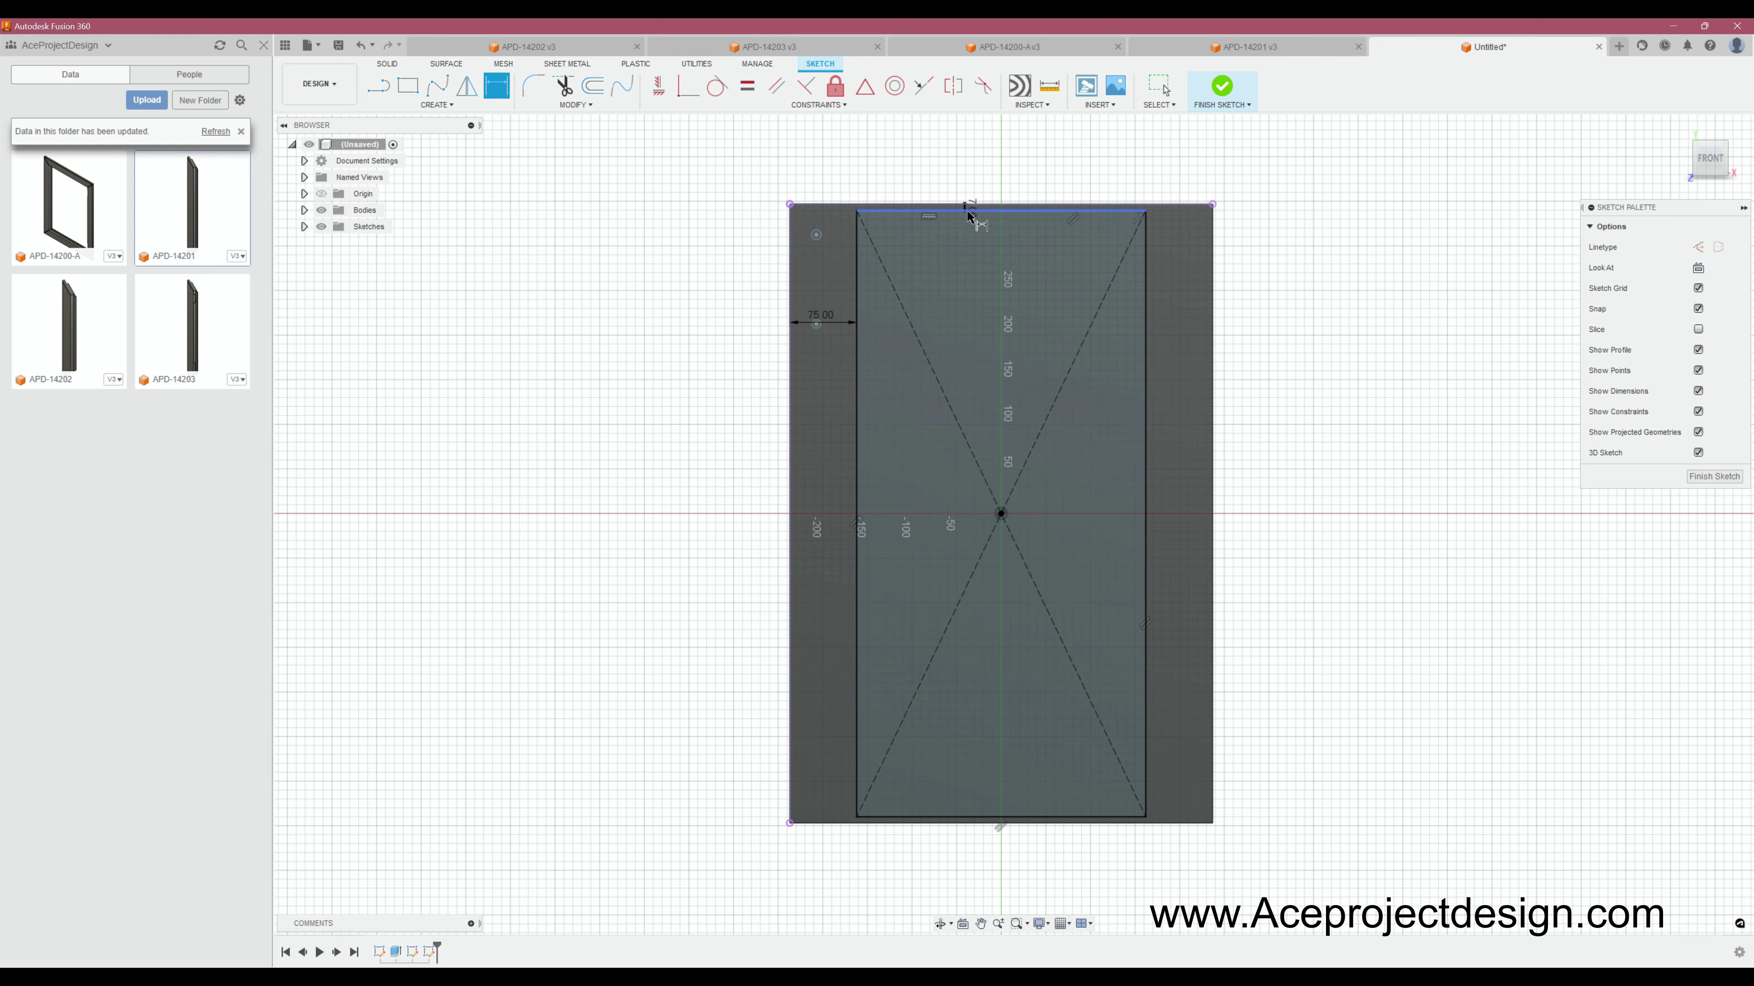
{"action": "key", "text": "e"}
{"action": "left_click", "coordinate": [1076, 239]}
{"action": "key", "text": "Escape"}
Cut a 5 mm recess into the inner rectangle profile.
{"action": "key", "text": "e"}
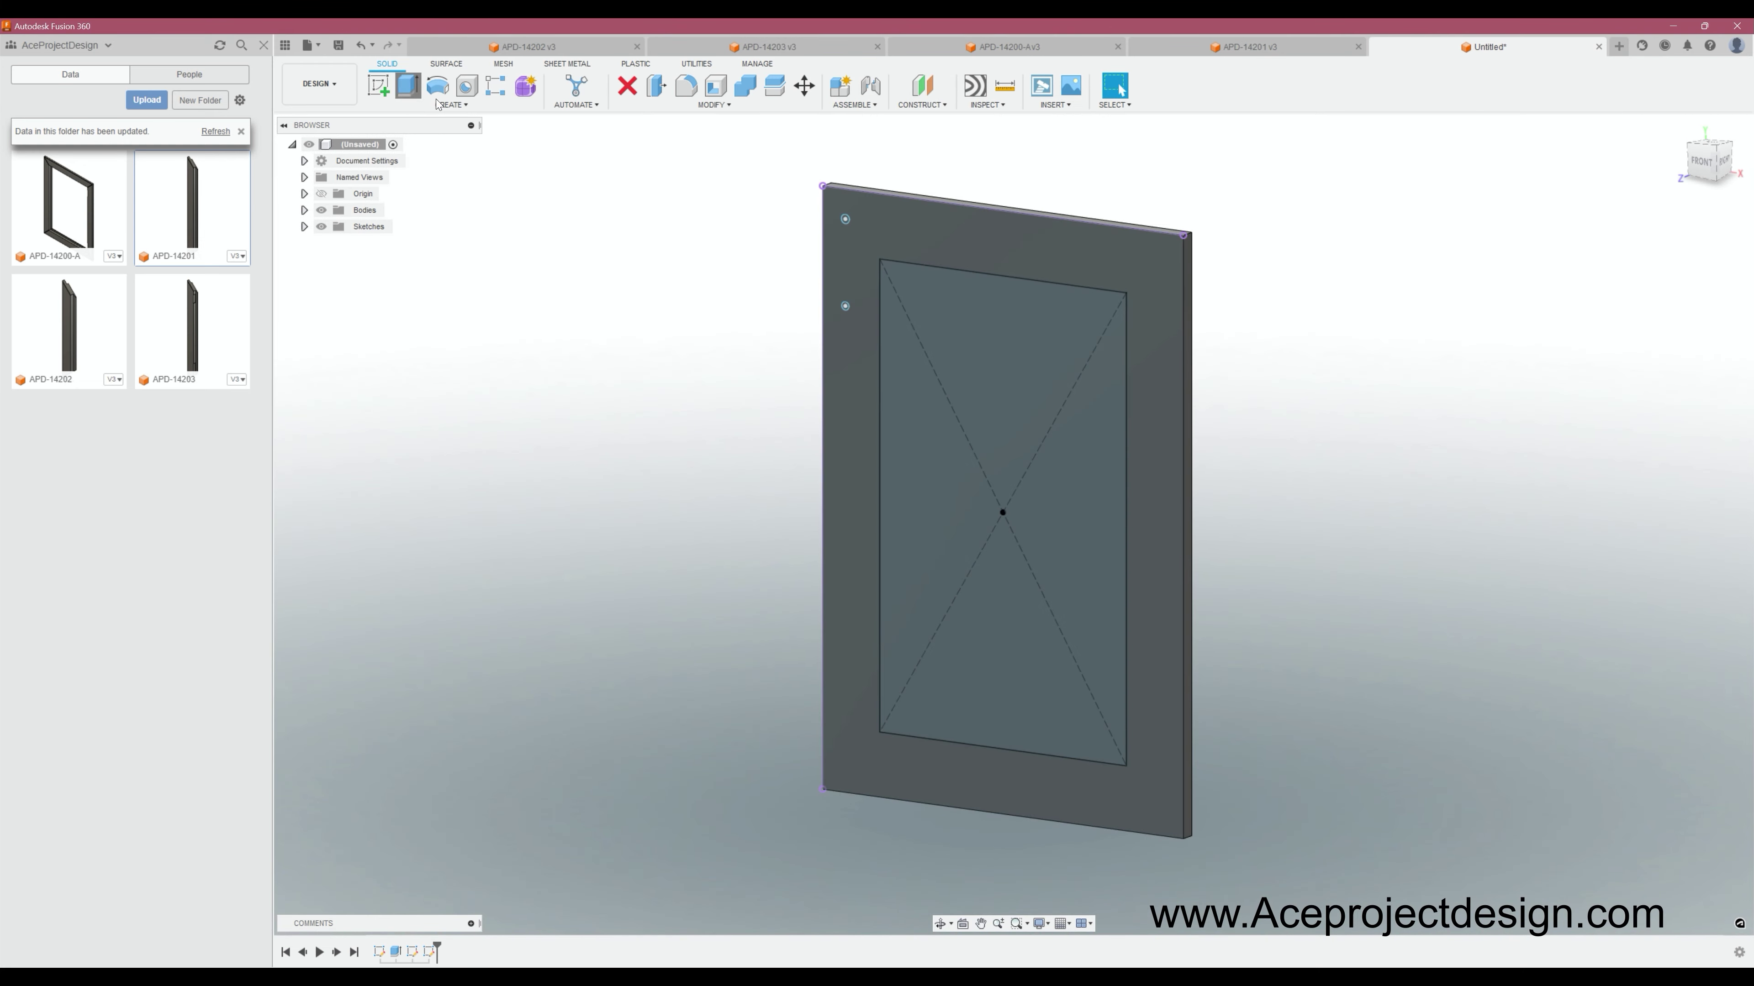
{"action": "left_click", "coordinate": [1032, 477]}
{"action": "type", "text": "-5"}
{"action": "key", "text": "Return"}
Sketch a rectangle on the panel face starting at the recess corner.
{"action": "left_click", "coordinate": [928, 352]}
{"action": "key", "text": "r"}
{"action": "left_click", "coordinate": [830, 434]}
{"action": "scroll", "coordinate": [1381, 392], "scroll_direction": "down", "scroll_amount": 2}
{"action": "left_click", "coordinate": [1398, 380]}
{"action": "scroll", "coordinate": [1279, 768], "scroll_direction": "down", "scroll_amount": 5}
{"action": "scroll", "coordinate": [1279, 769], "scroll_direction": "up", "scroll_amount": 5}
Draw a second rectangle at the recess's bottom-left corner, 1.5 wide.
{"action": "left_click", "coordinate": [1295, 568]}
{"action": "scroll", "coordinate": [1311, 484], "scroll_direction": "down", "scroll_amount": 4}
{"action": "scroll", "coordinate": [986, 533], "scroll_direction": "up", "scroll_amount": 4}
{"action": "left_click", "coordinate": [979, 509]}
{"action": "left_click", "coordinate": [983, 481]}
{"action": "left_click", "coordinate": [995, 466]}
{"action": "type", "text": "1.5"}
{"action": "key", "text": "Return"}
Narrow the left rectangle to a 0.50 width.
{"action": "key", "text": "Return"}
{"action": "scroll", "coordinate": [1067, 491], "scroll_direction": "up", "scroll_amount": 3}
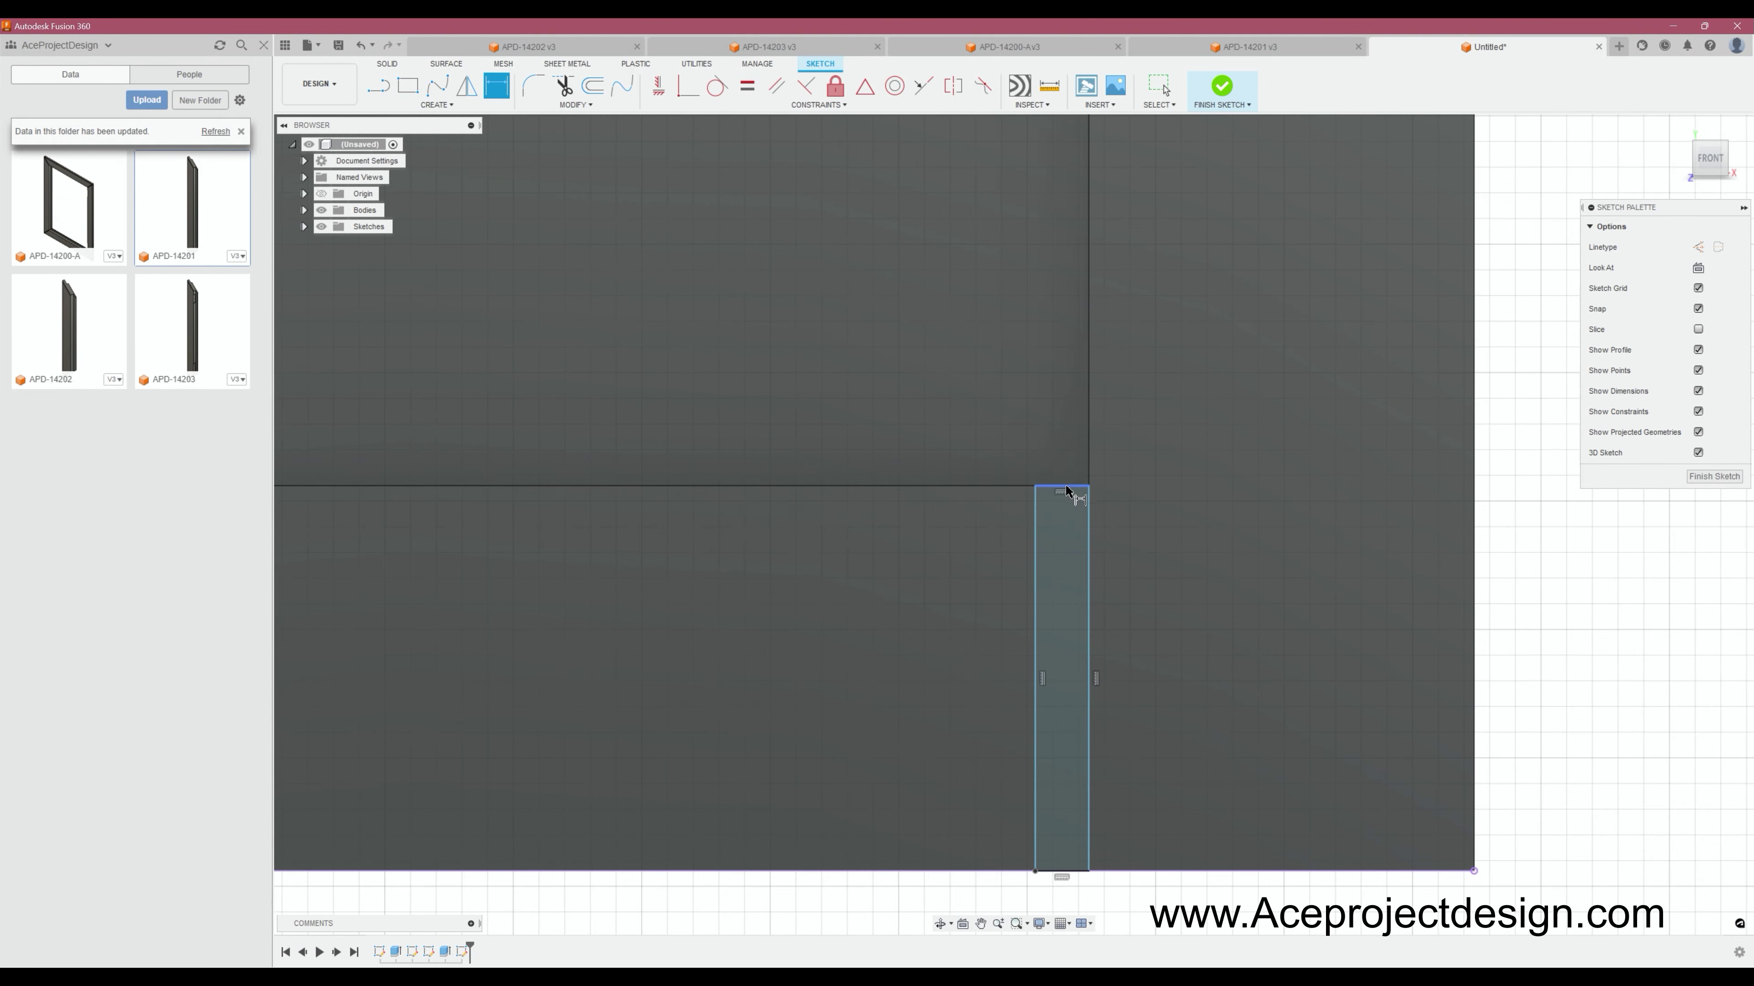
{"action": "scroll", "coordinate": [919, 315], "scroll_direction": "down", "scroll_amount": 3}
{"action": "type", "text": "0.5"}
{"action": "key", "text": "Return"}
{"action": "scroll", "coordinate": [1238, 389], "scroll_direction": "down", "scroll_amount": 2}
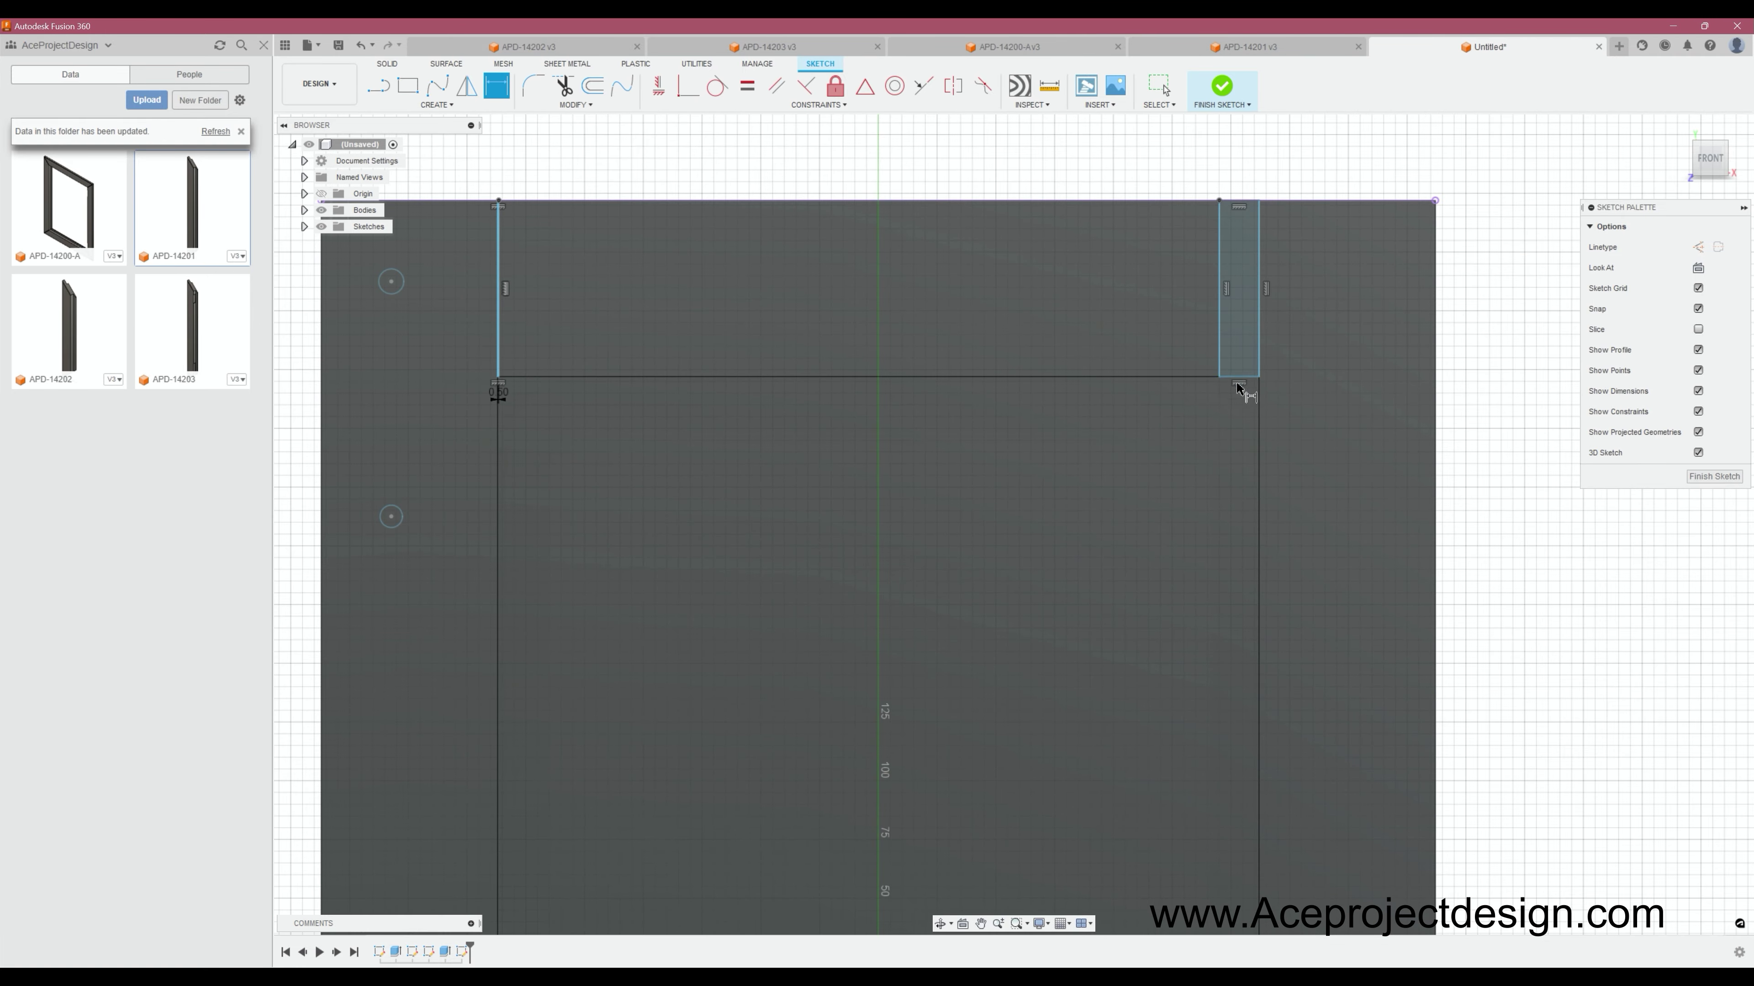
{"action": "key", "text": "Return"}
Extrude the thin groove profiles into the panel.
{"action": "left_click", "coordinate": [1221, 86]}
{"action": "key", "text": "e"}
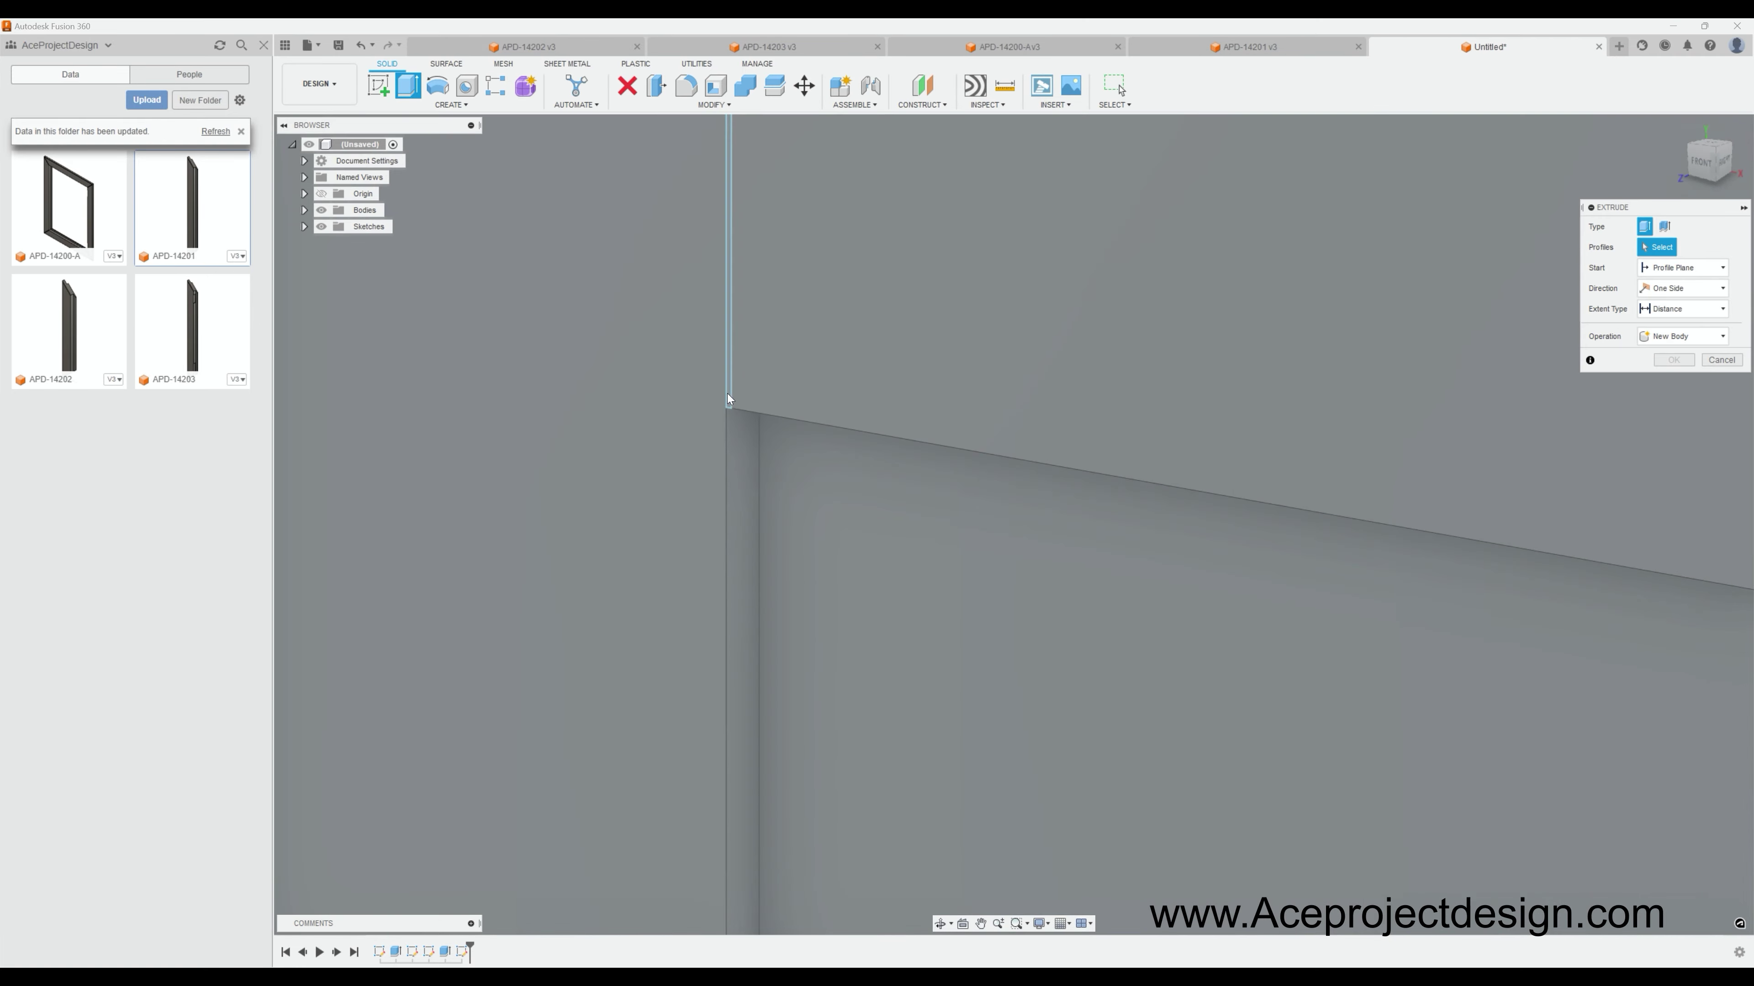
{"action": "scroll", "coordinate": [688, 365], "scroll_direction": "down", "scroll_amount": 3}
{"action": "scroll", "coordinate": [1225, 243], "scroll_direction": "up", "scroll_amount": 3}
{"action": "left_click", "coordinate": [1147, 536]}
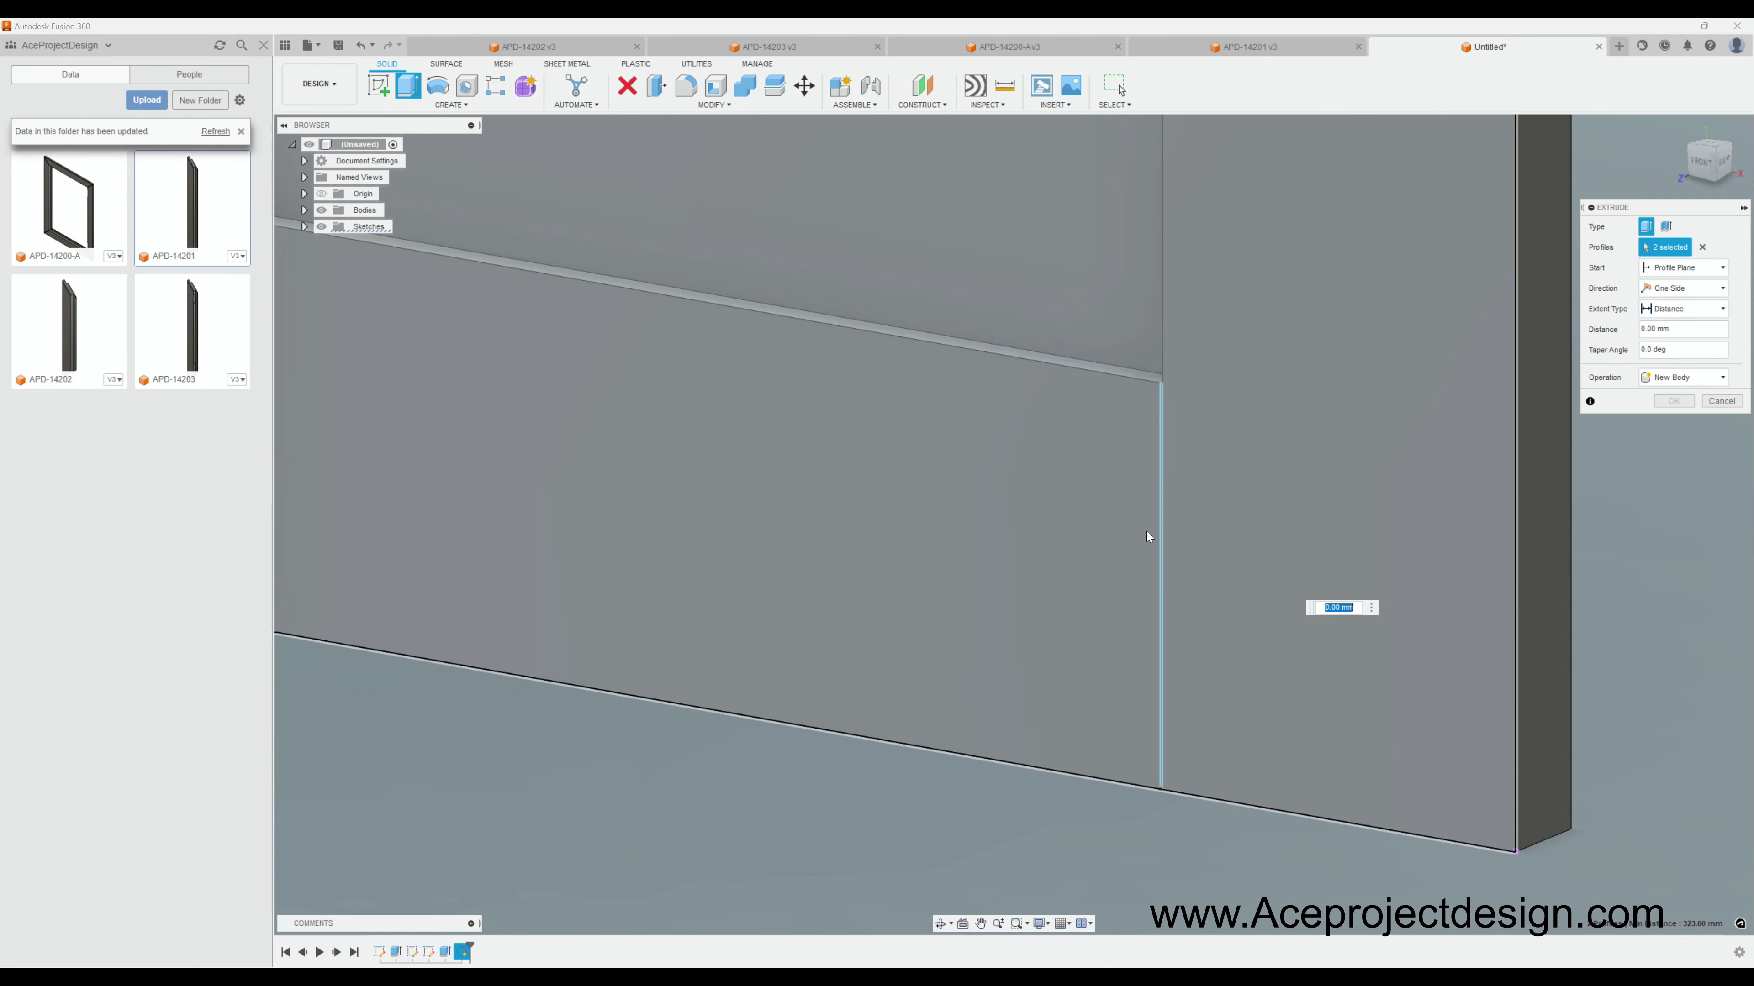
{"action": "left_click", "coordinate": [1575, 588]}
{"action": "scroll", "coordinate": [1575, 588], "scroll_direction": "up", "scroll_amount": 3}
{"action": "scroll", "coordinate": [1036, 552], "scroll_direction": "down", "scroll_amount": 3}
{"action": "scroll", "coordinate": [744, 501], "scroll_direction": "down", "scroll_amount": 2}
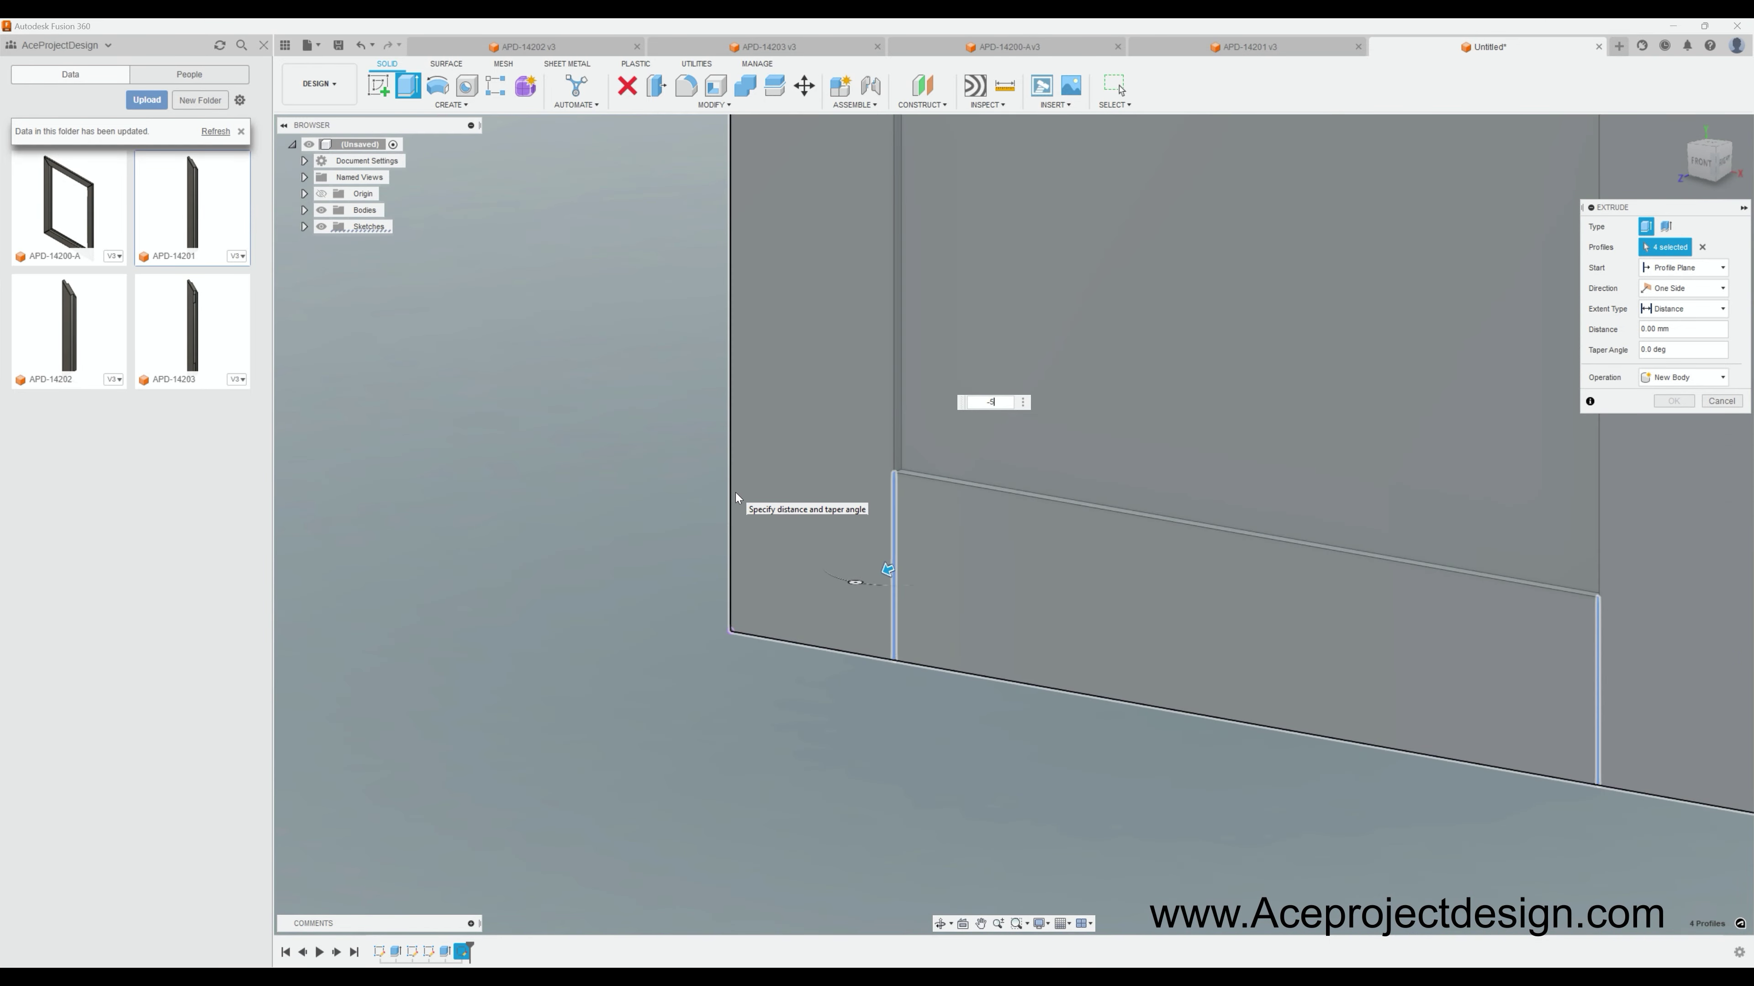
{"action": "key", "text": "Return"}
Fillet the selected panel faces.
{"action": "middle_click_drag", "start_coordinate": [899, 663], "coordinate": [1010, 717], "text": "shift"}
{"action": "key", "text": "f"}
{"action": "scroll", "coordinate": [775, 415], "scroll_direction": "up", "scroll_amount": 3}
{"action": "left_click", "coordinate": [776, 415]}
{"action": "scroll", "coordinate": [912, 501], "scroll_direction": "down", "scroll_amount": 3}
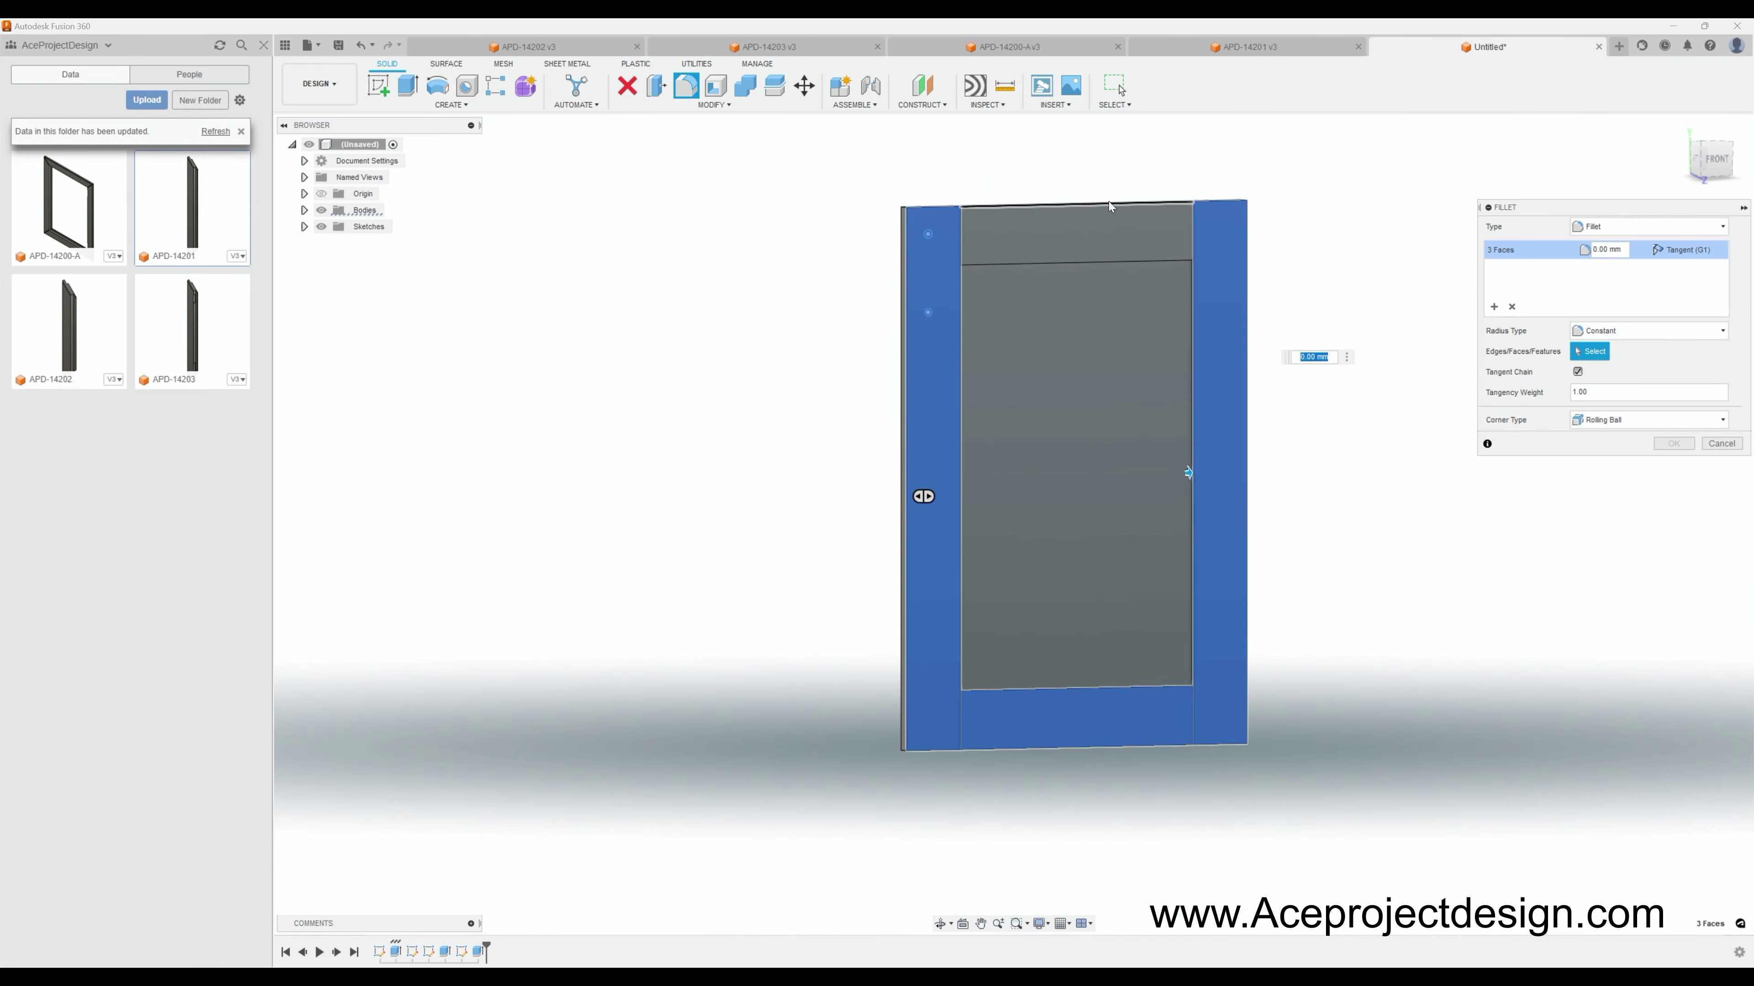
{"action": "scroll", "coordinate": [1007, 200], "scroll_direction": "up", "scroll_amount": 3}
{"action": "key", "text": "Return"}
Orbit around the panel and reopen the two-circle hole sketch from the timeline.
{"action": "middle_click_drag", "start_coordinate": [1006, 200], "coordinate": [828, 484], "text": "shift"}
{"action": "scroll", "coordinate": [829, 483], "scroll_direction": "up", "scroll_amount": 3}
{"action": "scroll", "coordinate": [690, 691], "scroll_direction": "down", "scroll_amount": 3}
{"action": "scroll", "coordinate": [656, 838], "scroll_direction": "up", "scroll_amount": 2}
{"action": "double_click", "coordinate": [412, 952]}
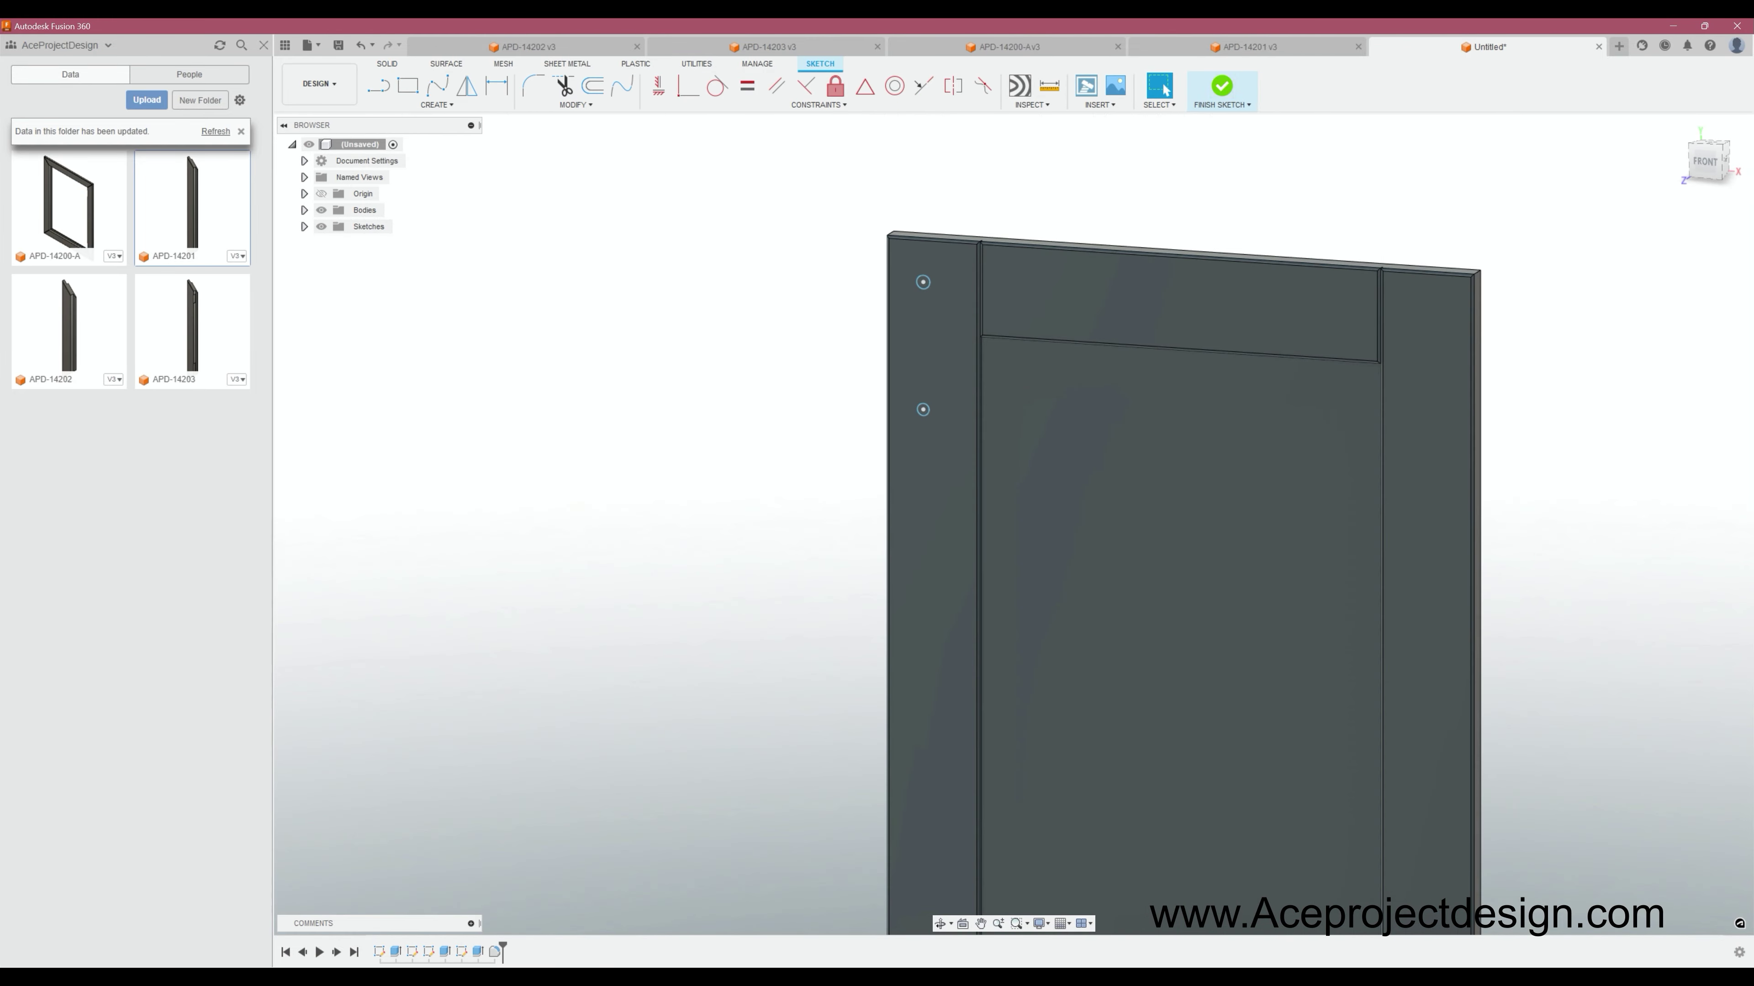
Set the spacing between the two circles to 100.
{"action": "key", "text": "Return"}
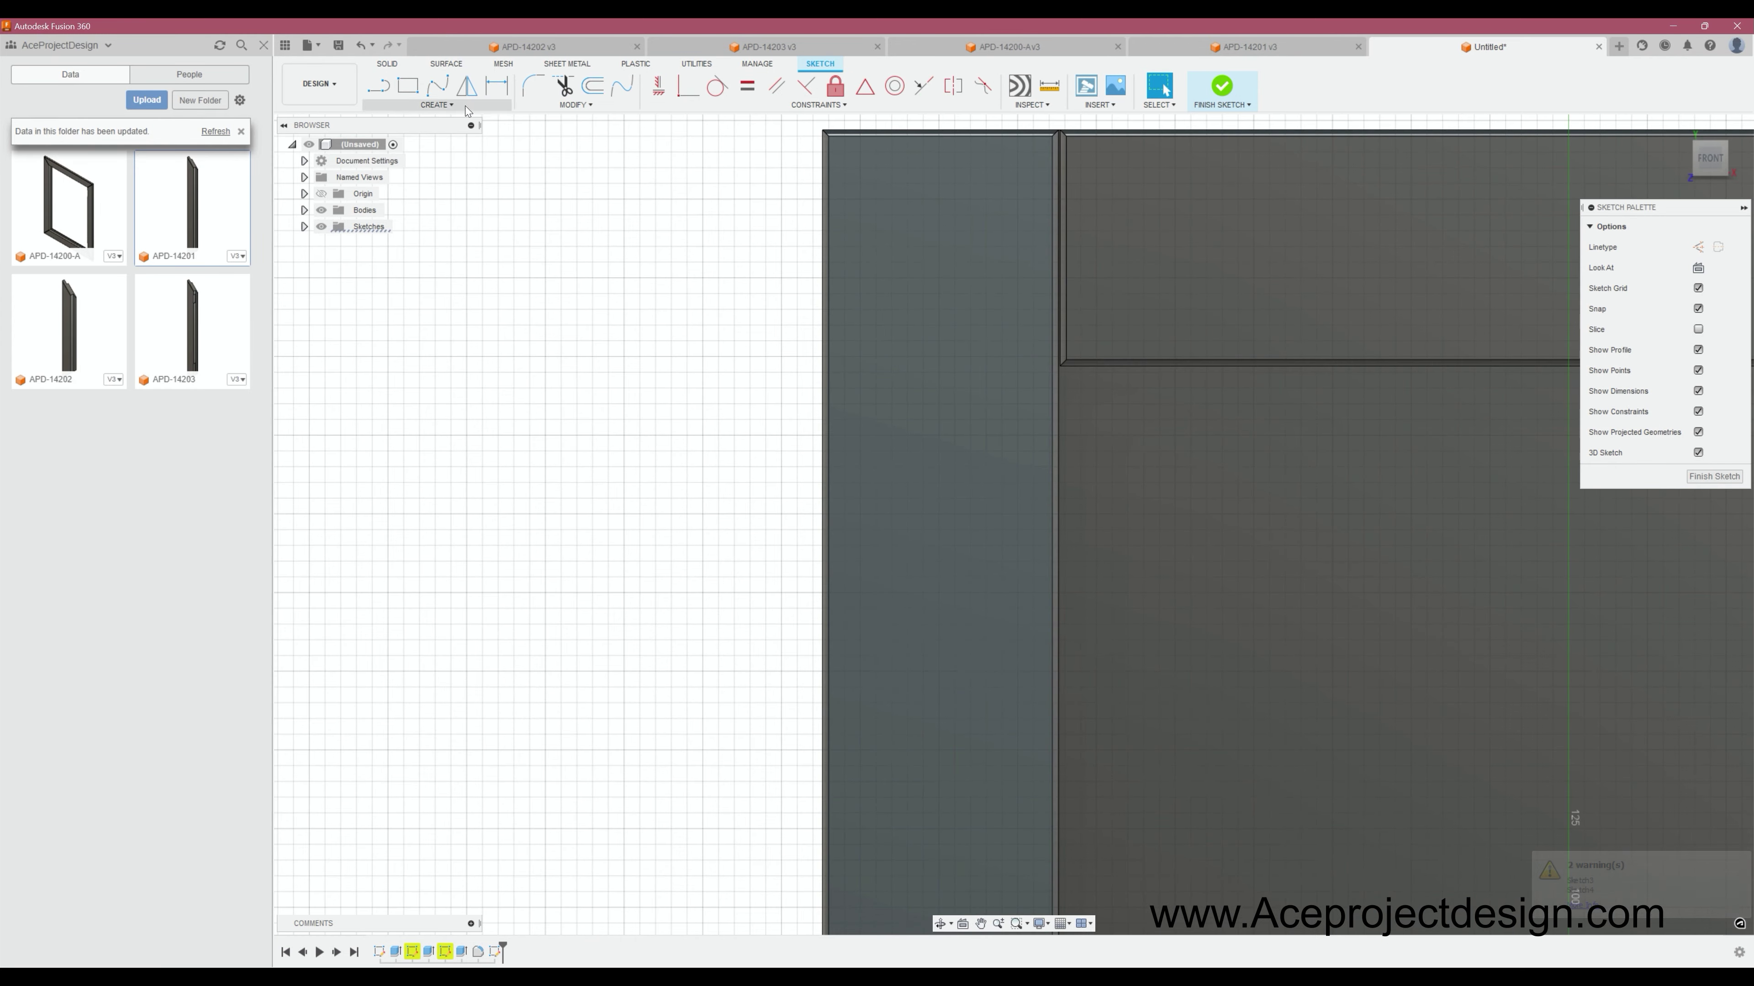
{"action": "left_click", "coordinate": [525, 147]}
{"action": "scroll", "coordinate": [912, 387], "scroll_direction": "down", "scroll_amount": 2}
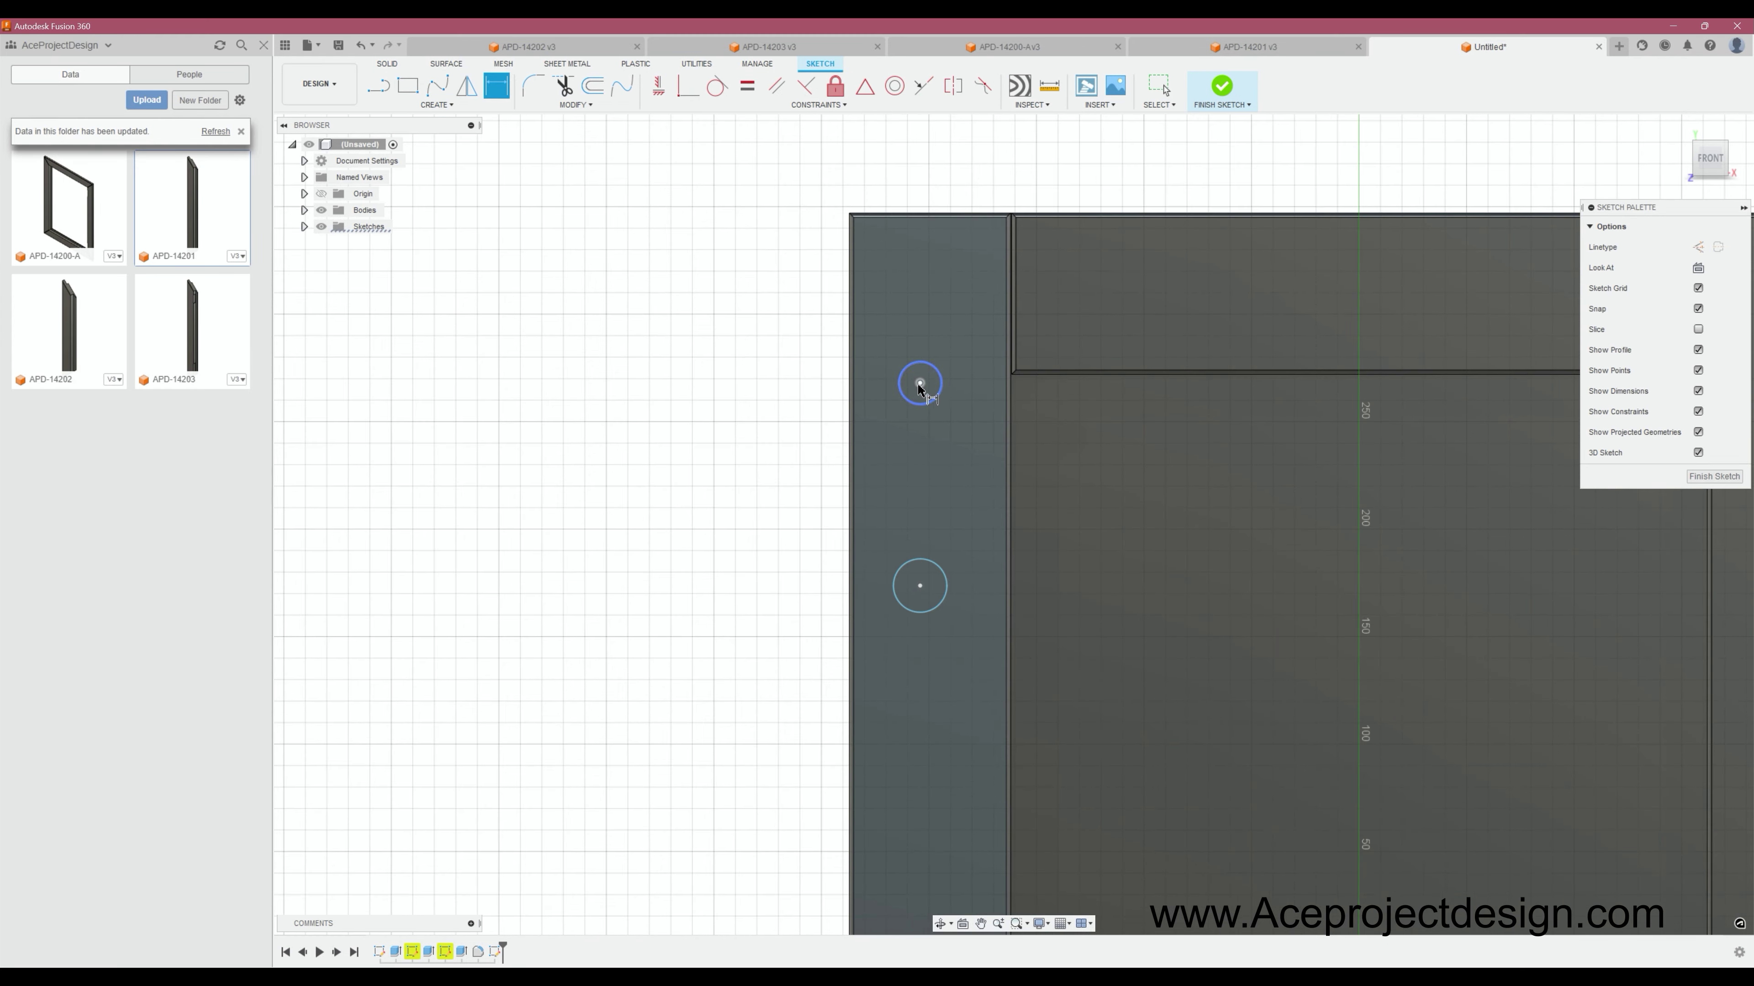
{"action": "type", "text": "10"}
{"action": "key", "text": "Return"}
Place the upper circle 32.50 from the stile edge and make it Ø5.50.
{"action": "left_click", "coordinate": [851, 484]}
{"action": "type", "text": "32.5"}
{"action": "key", "text": "Return"}
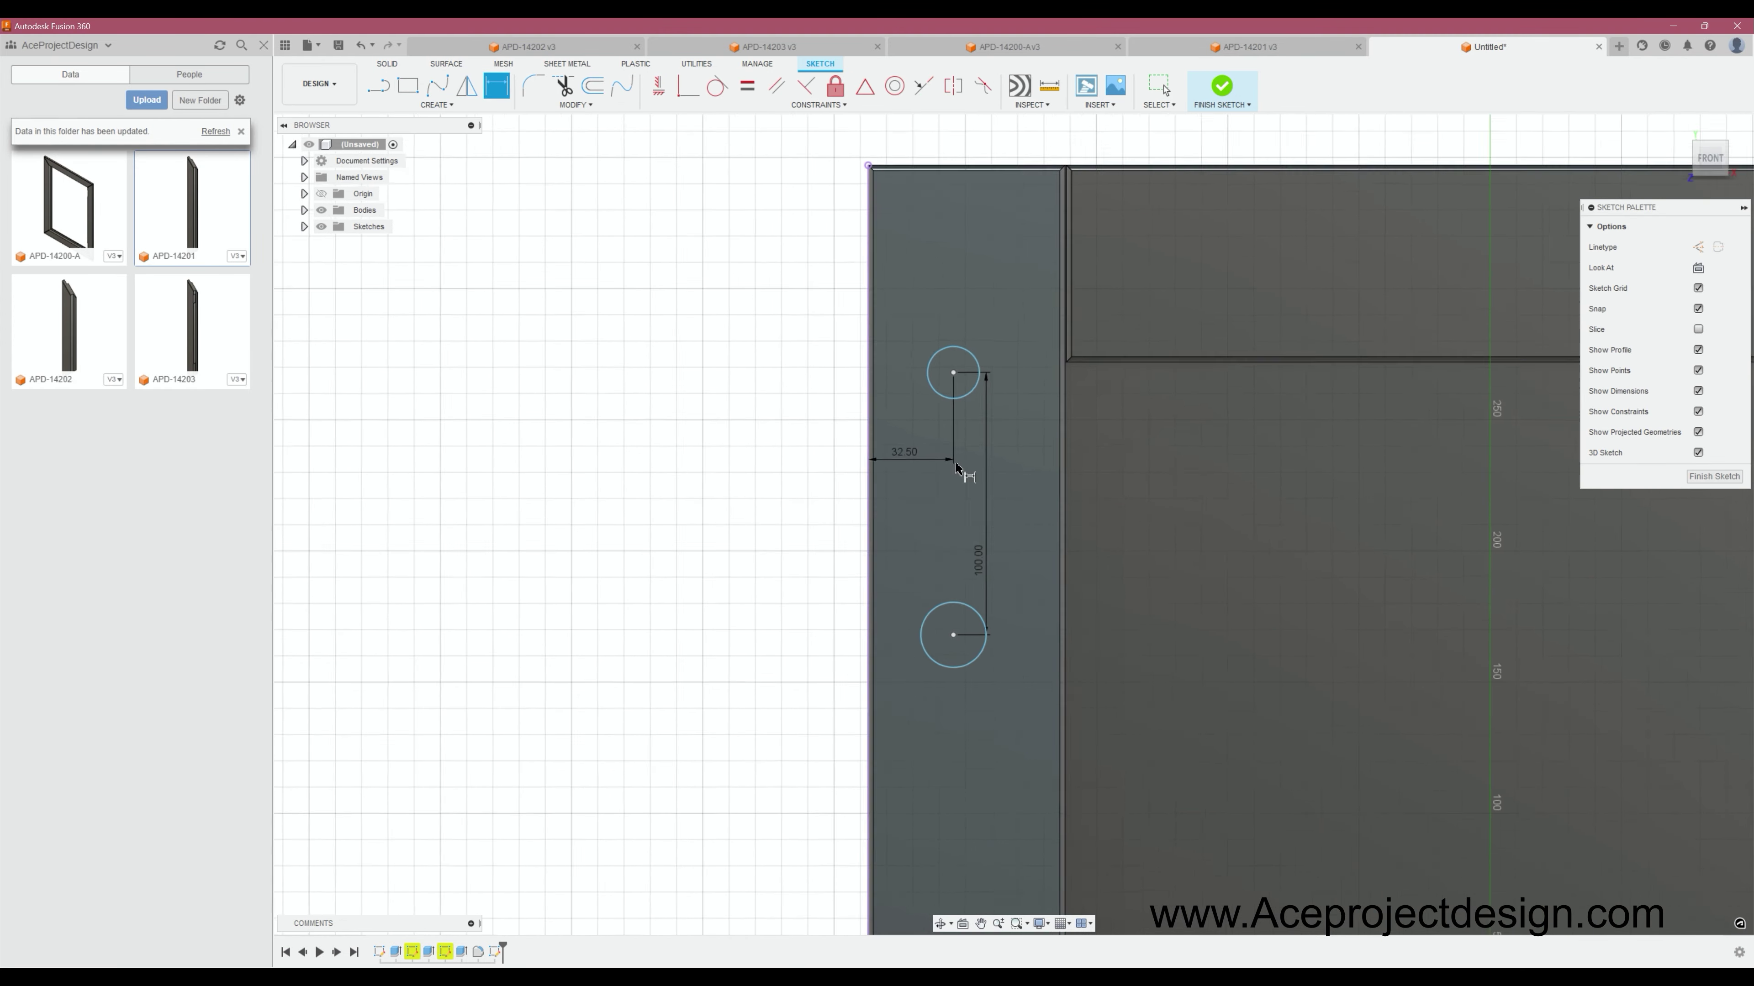
{"action": "left_click", "coordinate": [939, 366]}
{"action": "type", "text": "5"}
{"action": "key", "text": "Return"}
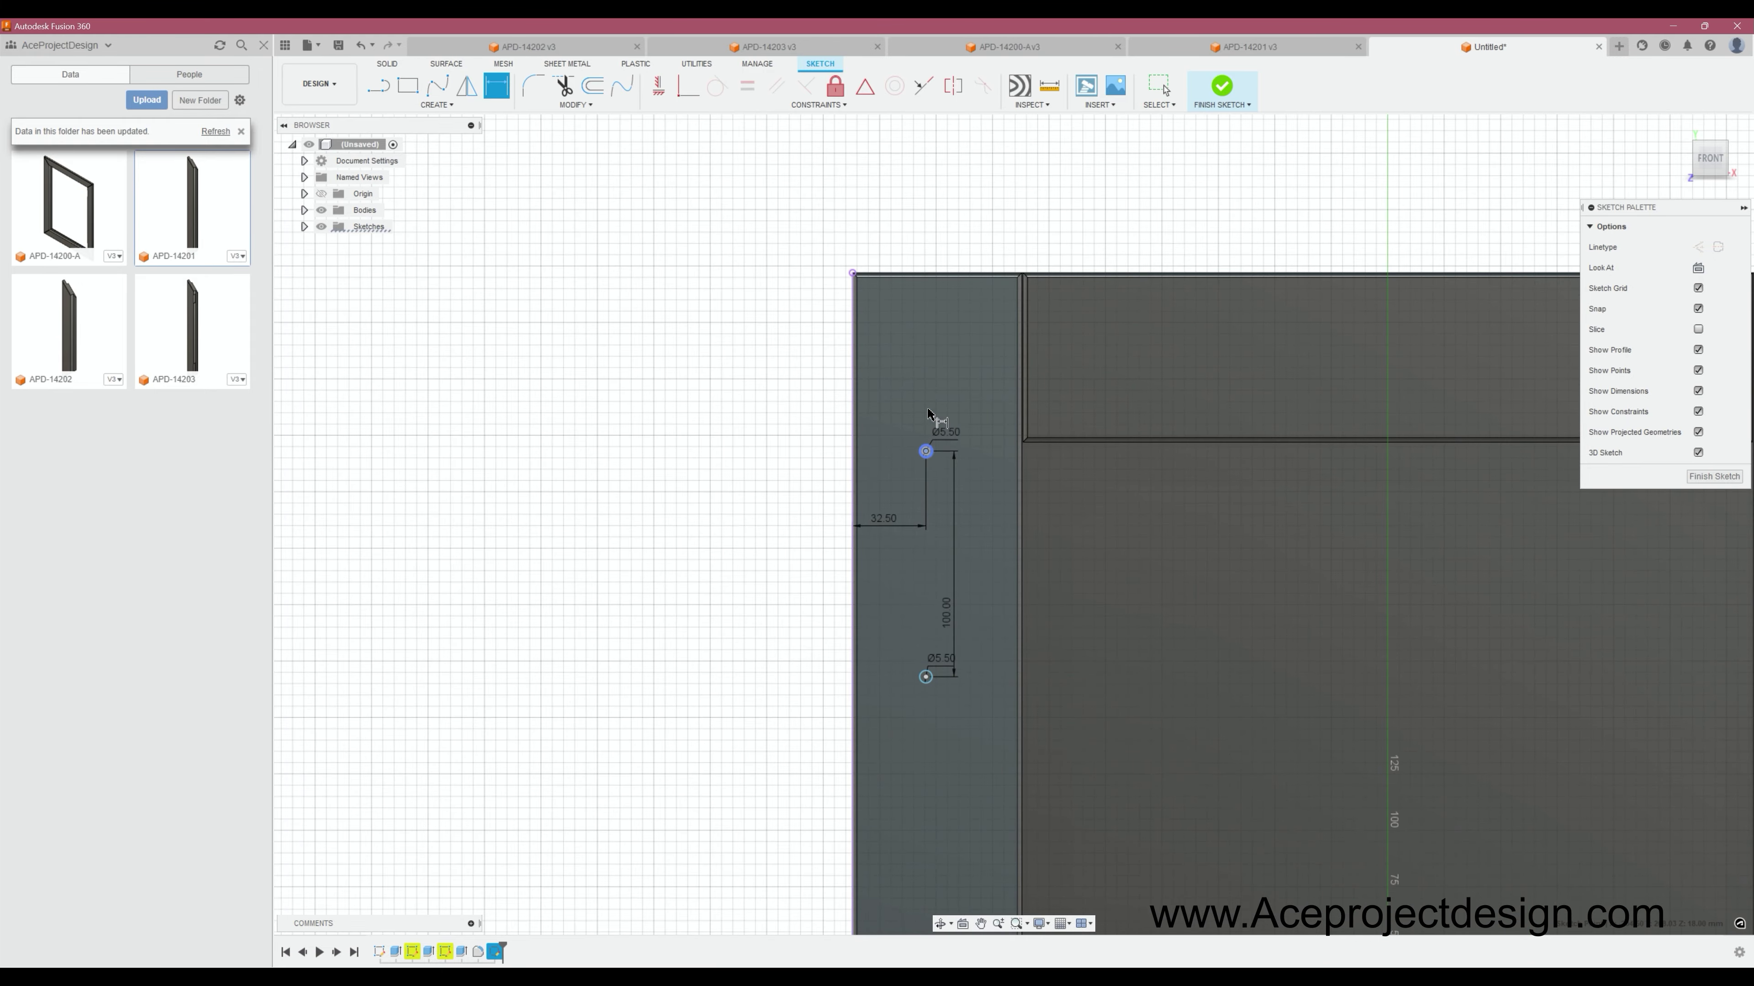
Place the lower circle 37.50 from the stile's left edge and finish the hole sketch.
{"action": "scroll", "coordinate": [880, 478], "scroll_direction": "down", "scroll_amount": 3}
{"action": "left_click", "coordinate": [885, 478]}
{"action": "scroll", "coordinate": [897, 622], "scroll_direction": "up", "scroll_amount": 5}
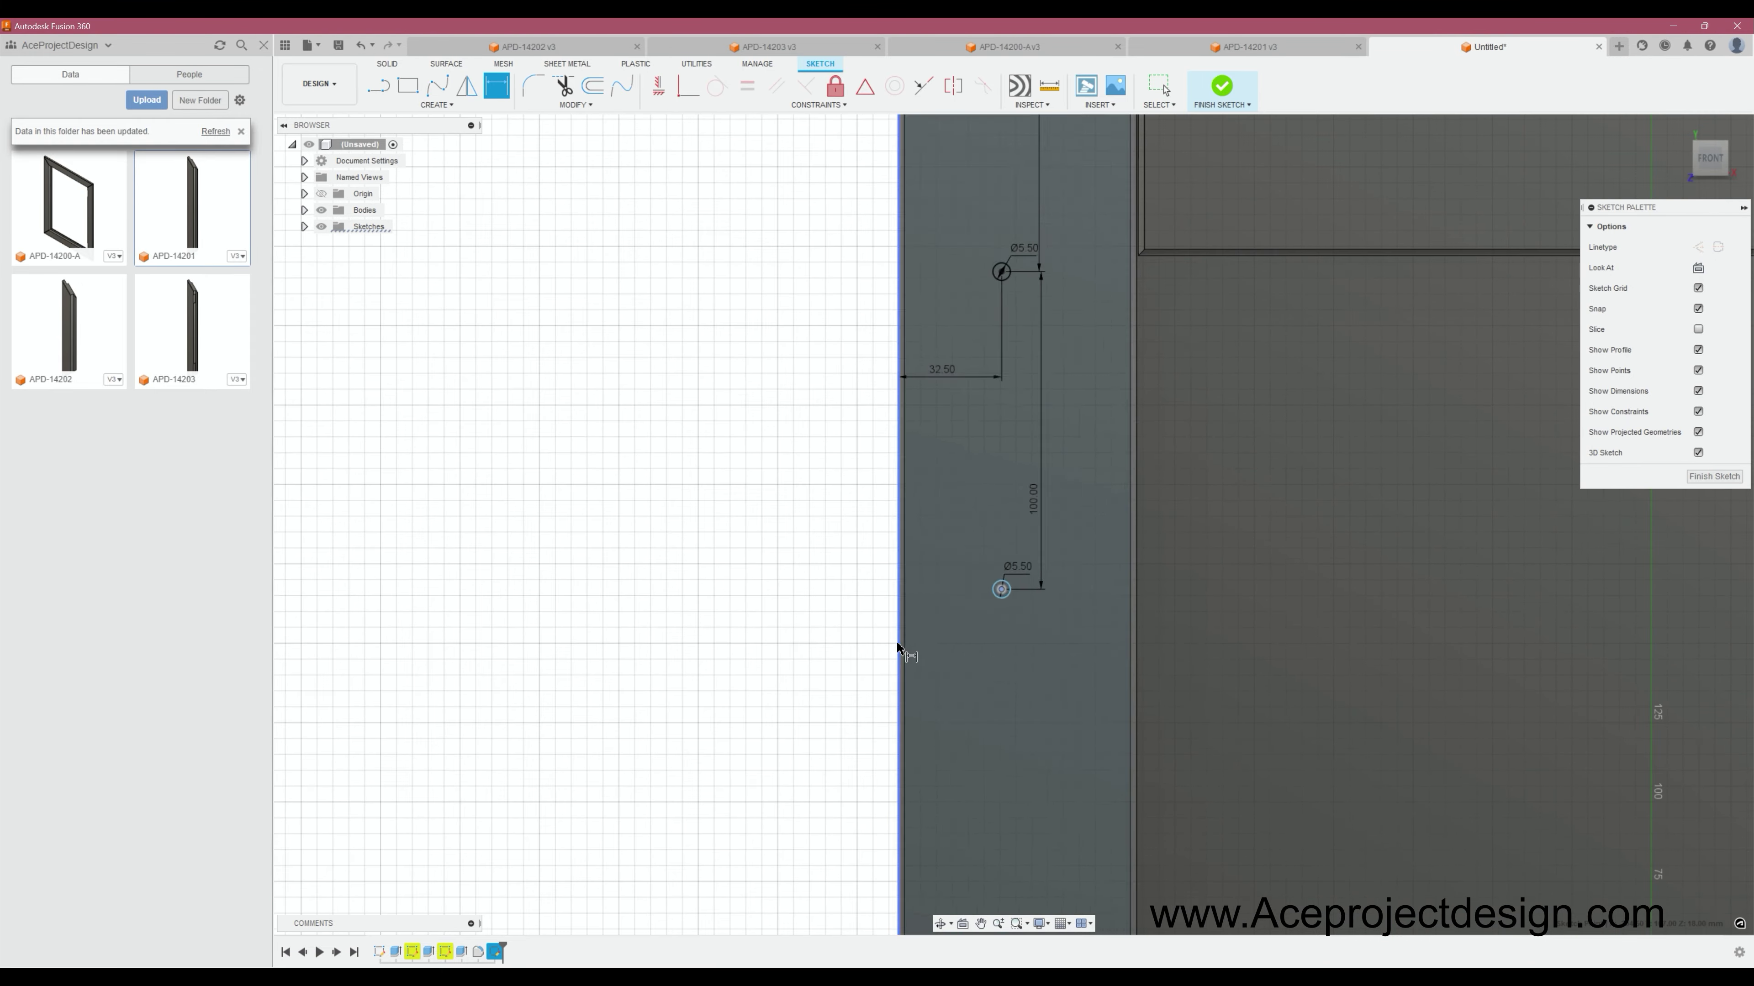
{"action": "left_click", "coordinate": [976, 600]}
{"action": "left_click", "coordinate": [919, 651]}
{"action": "type", "text": "37.5"}
{"action": "key", "text": "Return"}
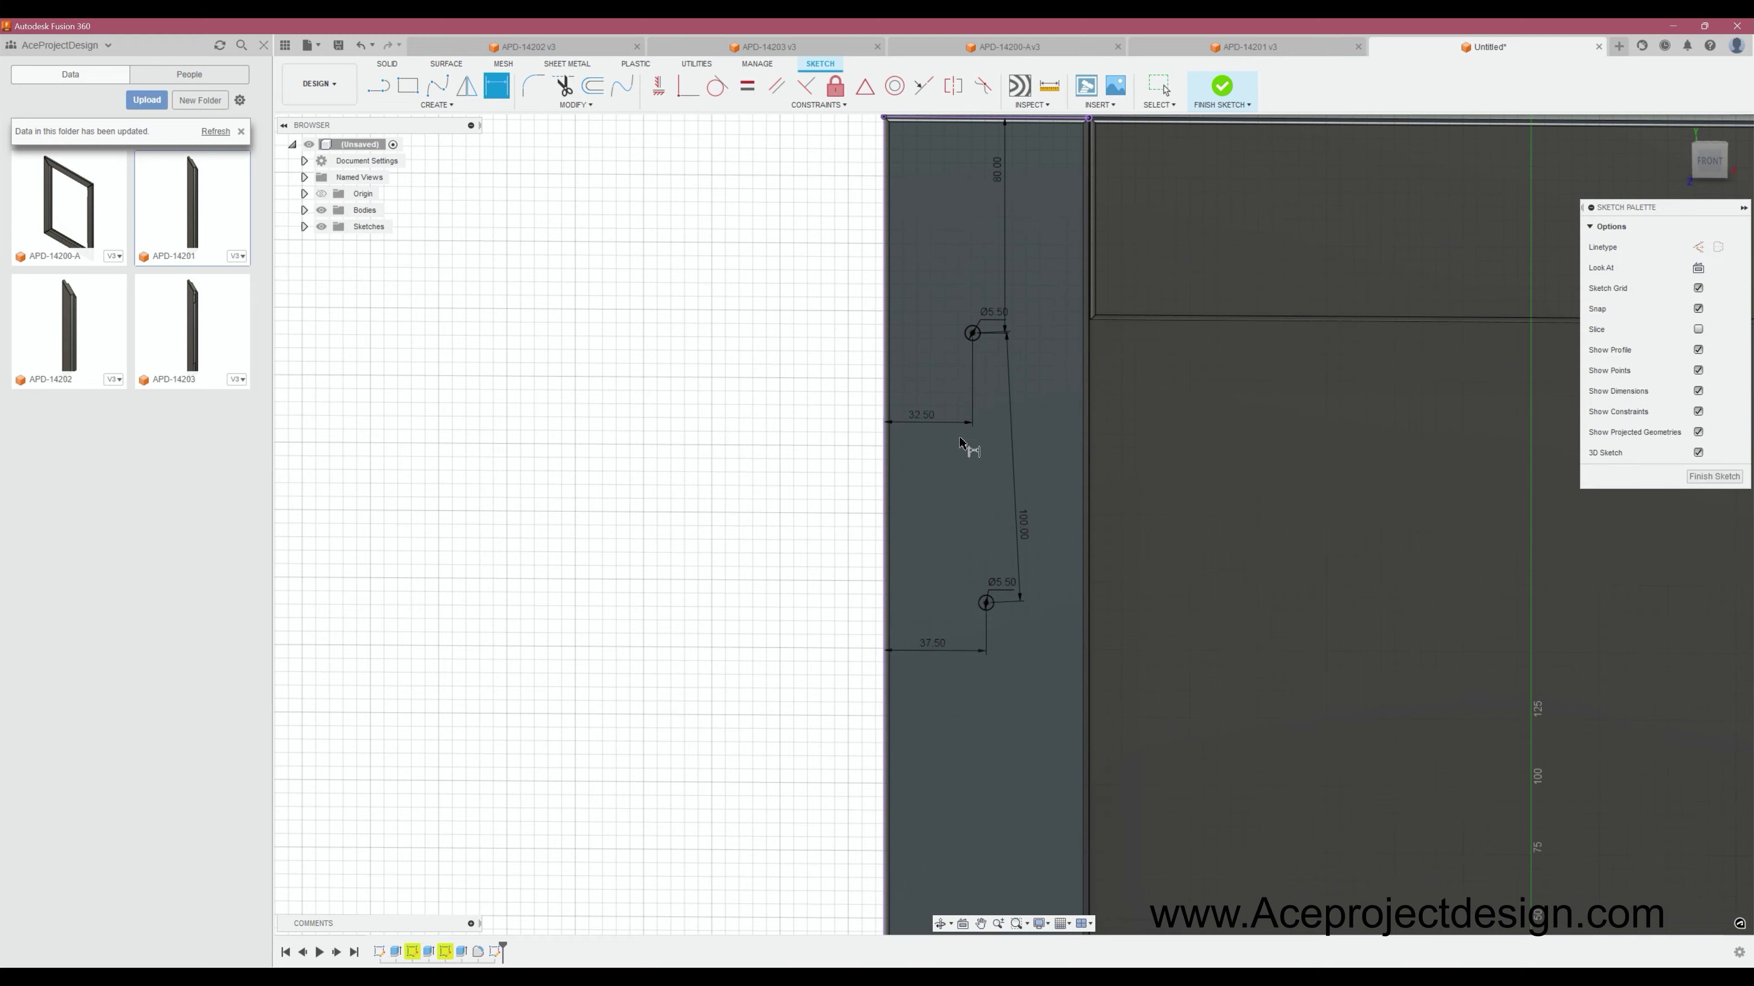
{"action": "type", "text": ".5"}
{"action": "key", "text": "Return"}
{"action": "left_click", "coordinate": [1221, 86]}
{"action": "key", "text": "e"}
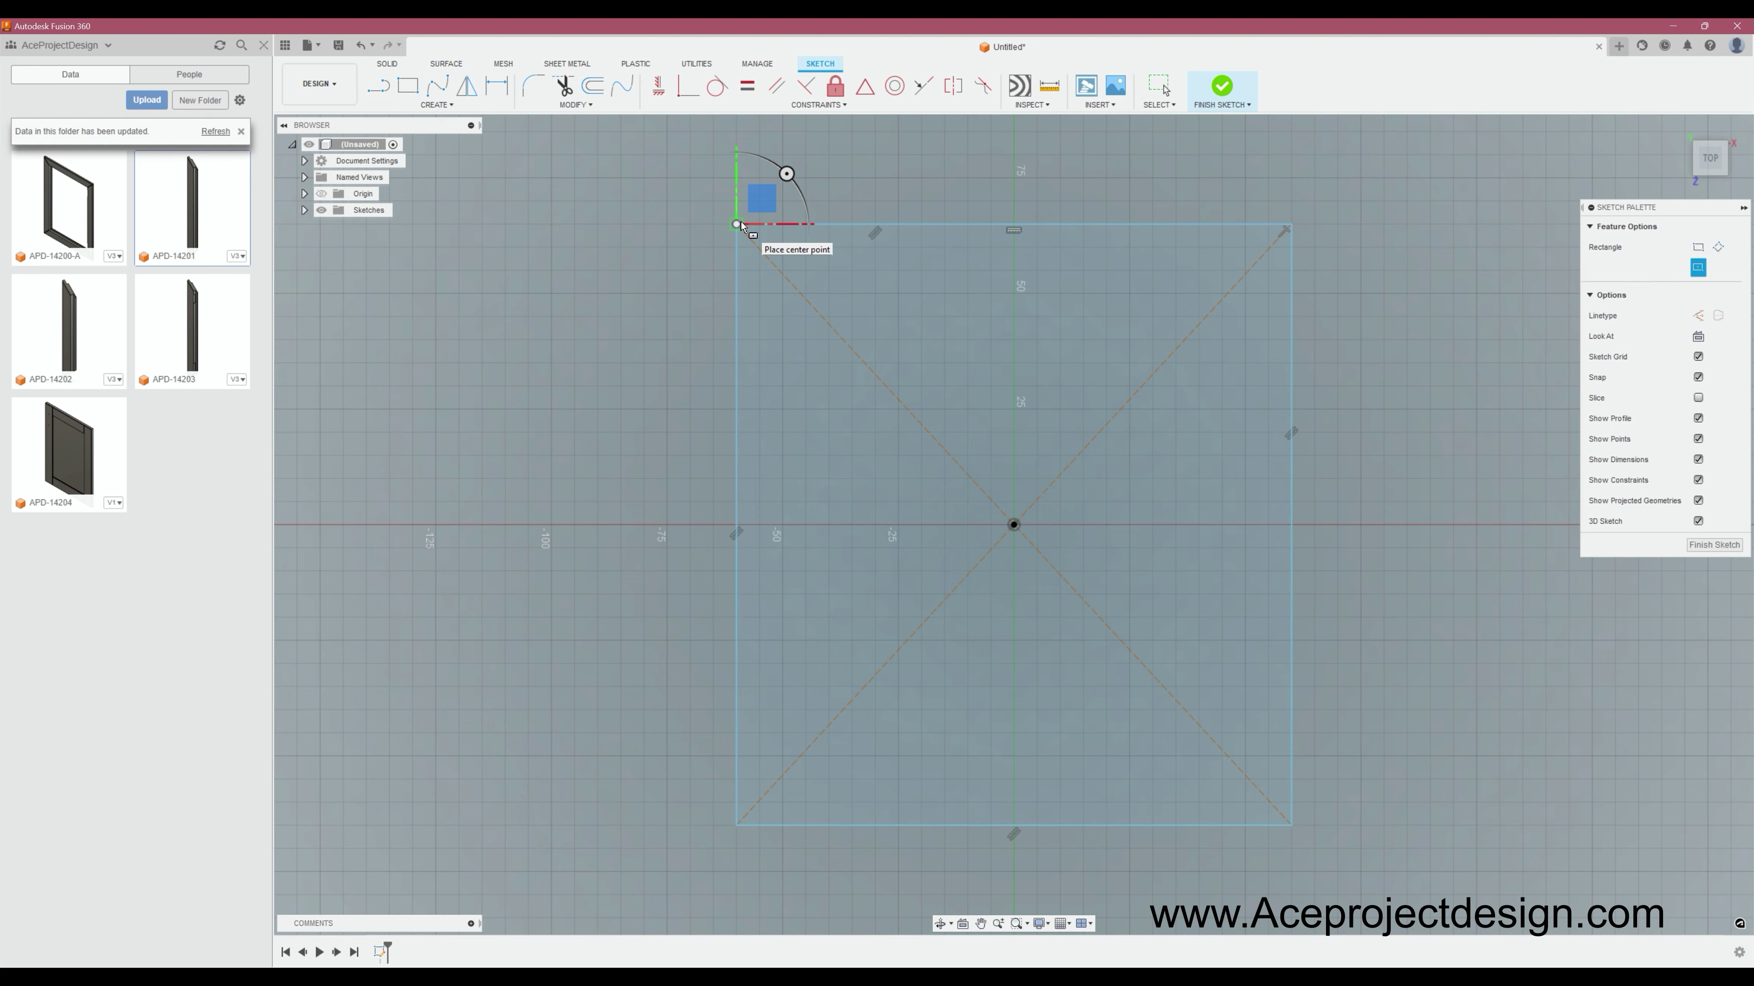
Extrude a 600 mm wide centre rectangle into a flat plate.
{"action": "key", "text": "Return"}
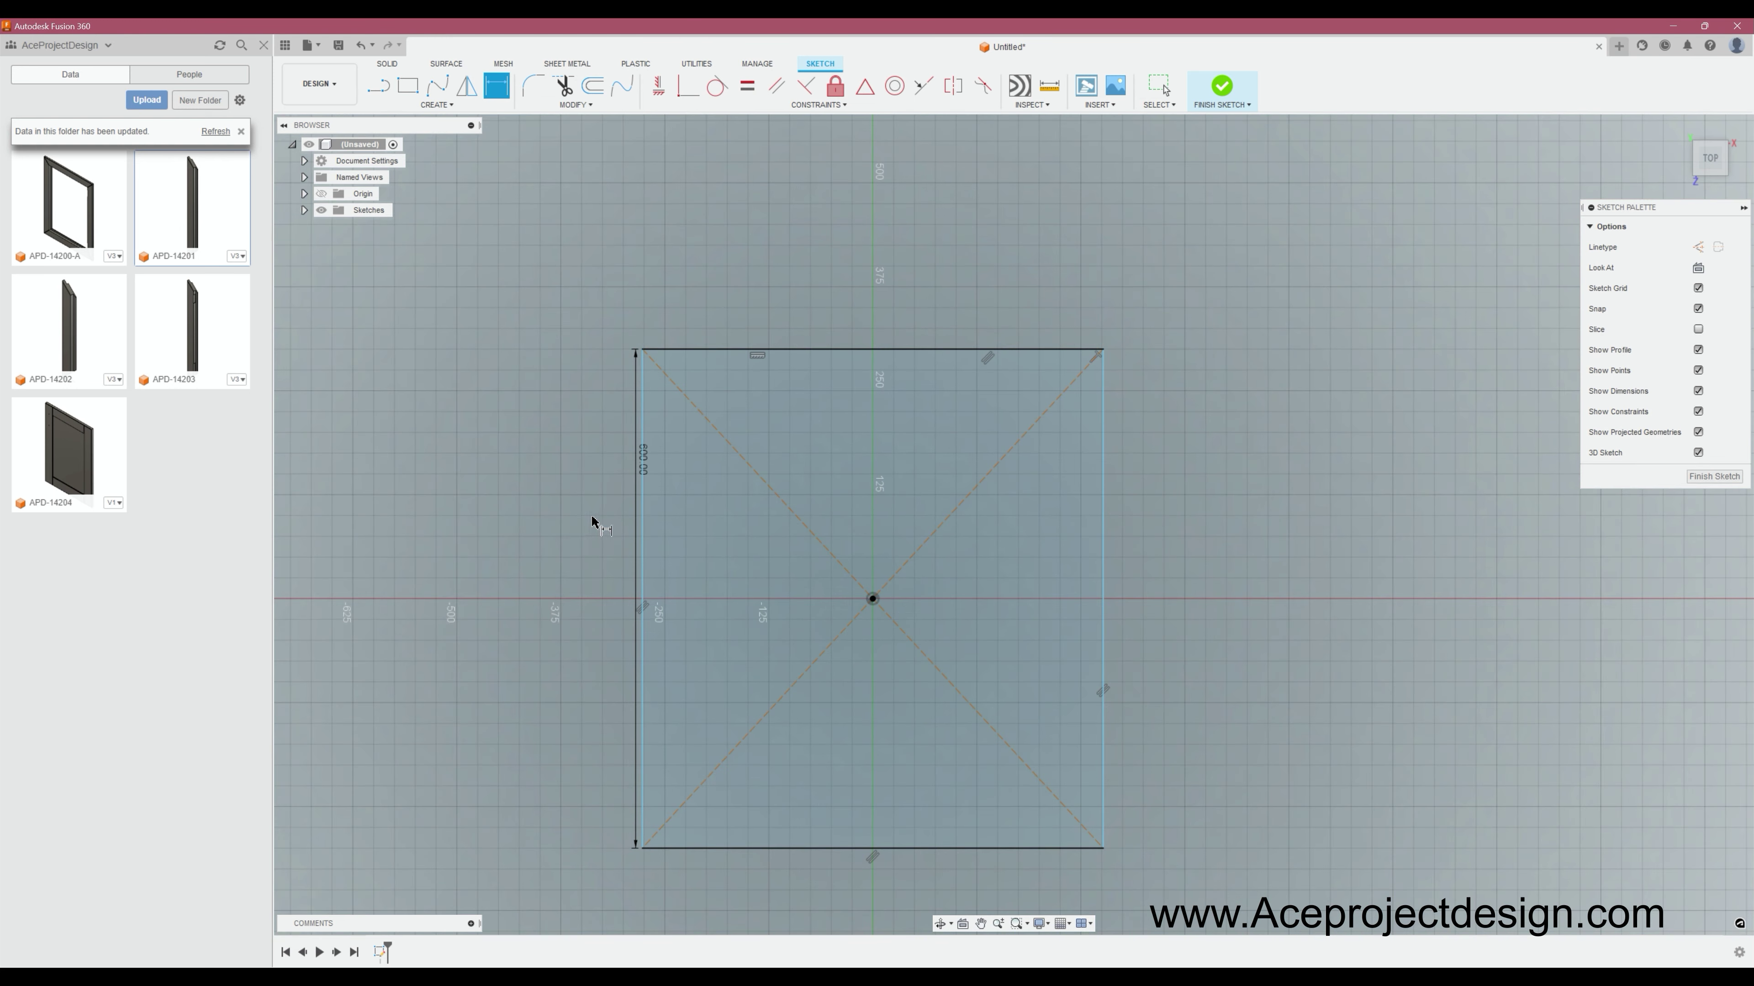
{"action": "type", "text": "600"}
{"action": "key", "text": "Return"}
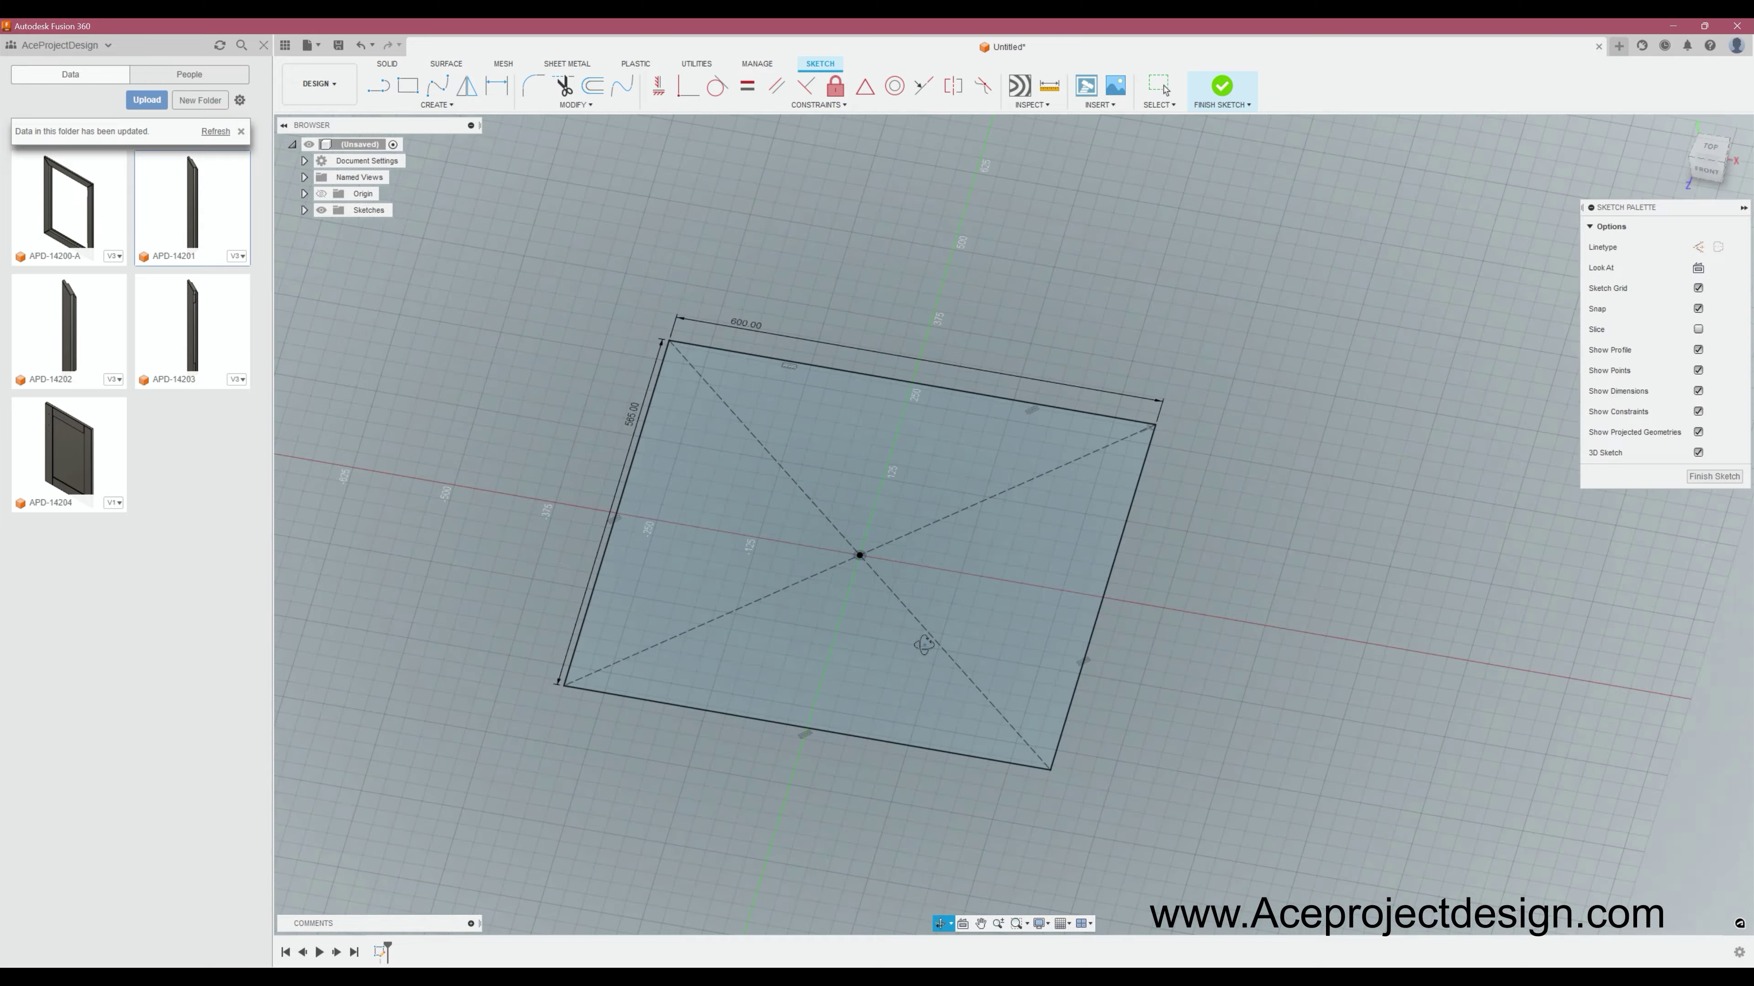
{"action": "left_click", "coordinate": [1222, 86]}
{"action": "key", "text": "e"}
{"action": "key", "text": "Return"}
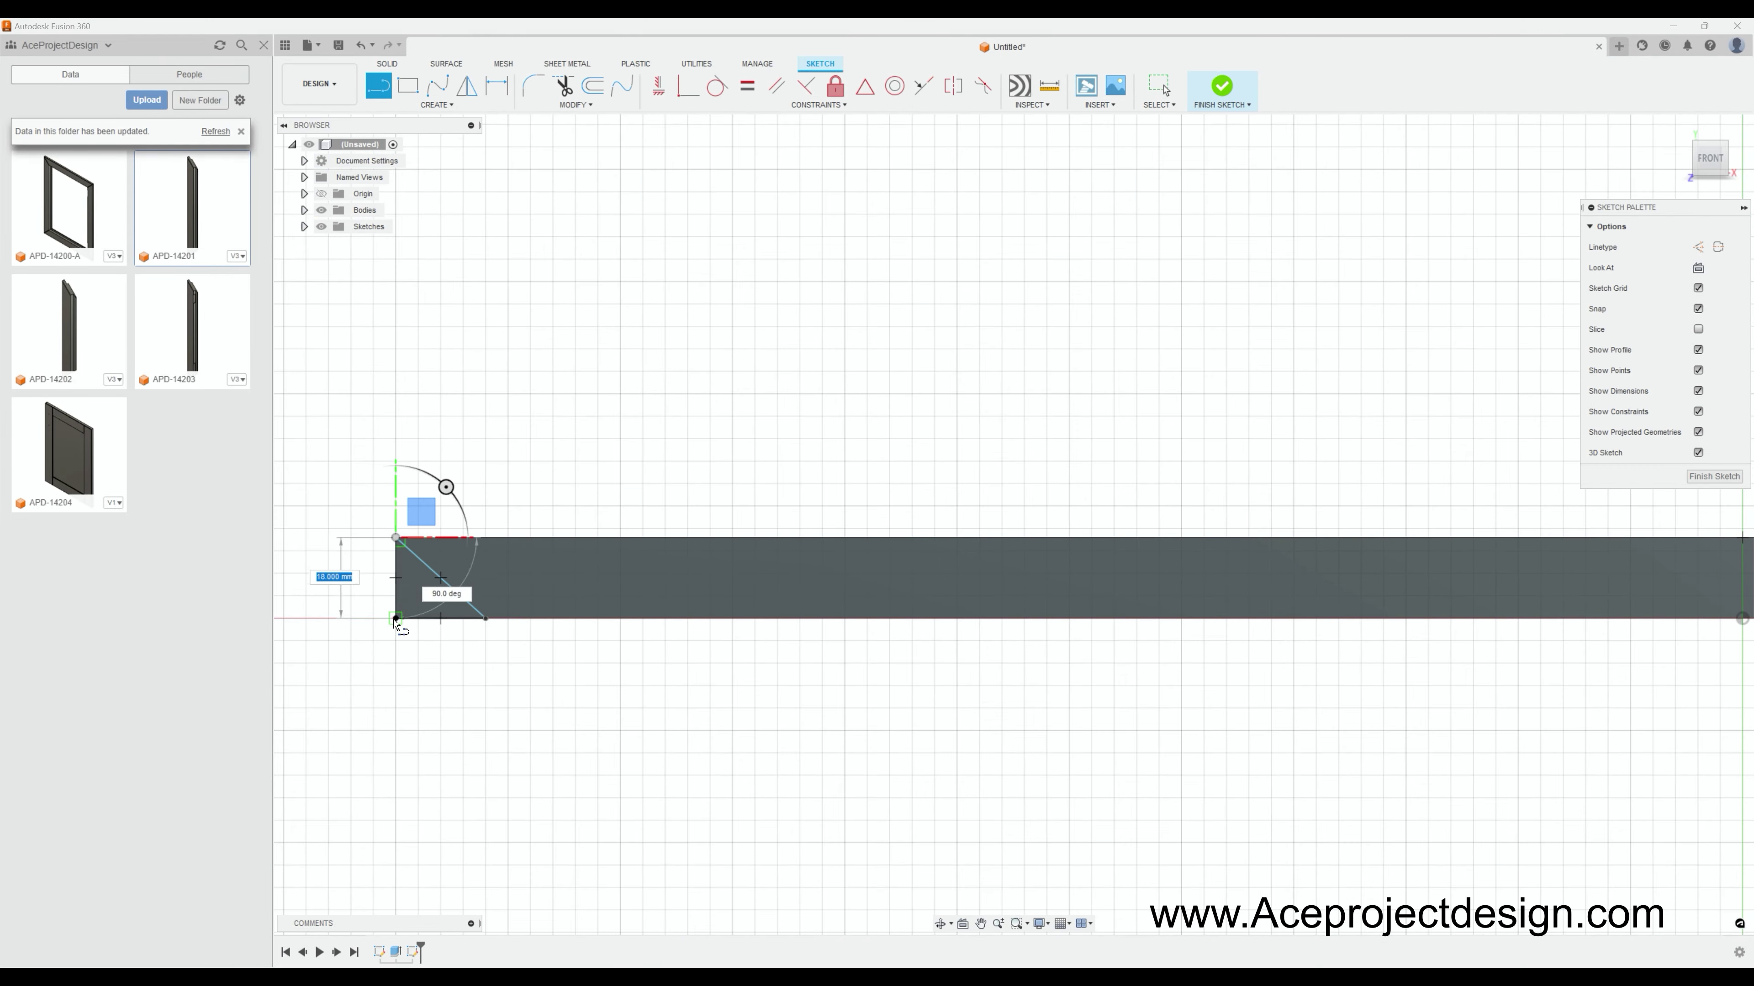
Discard the unfinished angled line and type 8APD-14208 as the file name.
{"action": "key", "text": "Escape"}
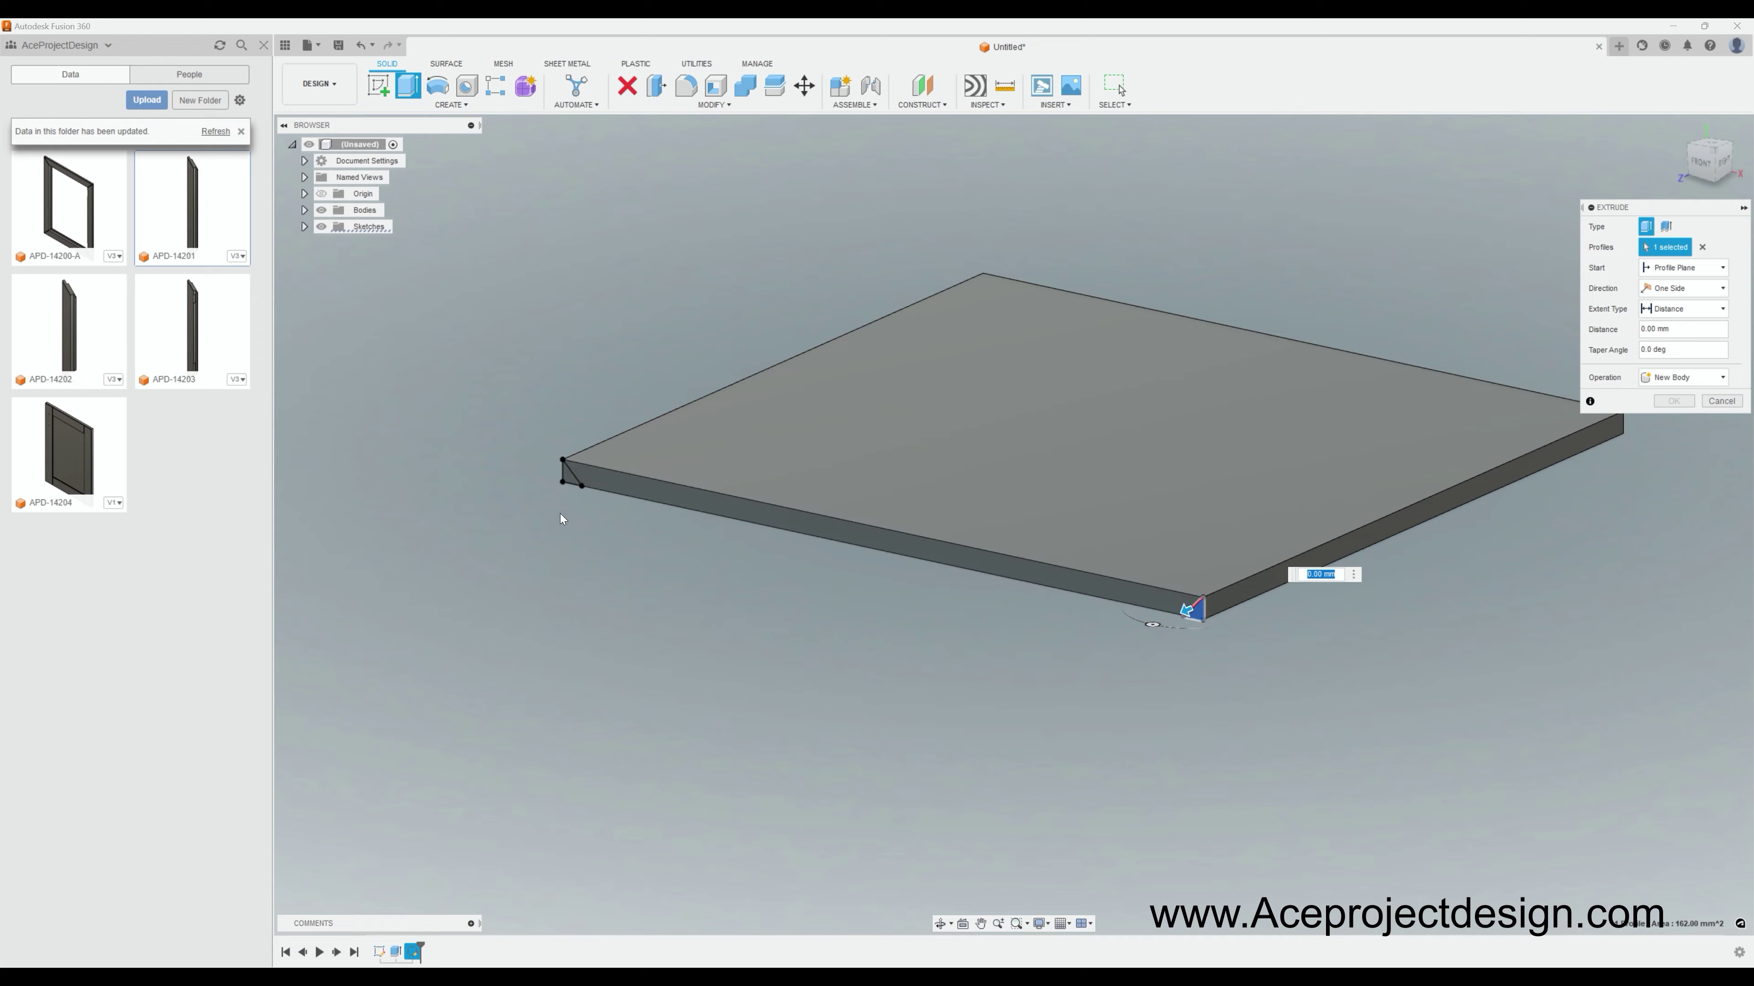
{"action": "left_click", "coordinate": [598, 208]}
{"action": "type", "text": "8"}
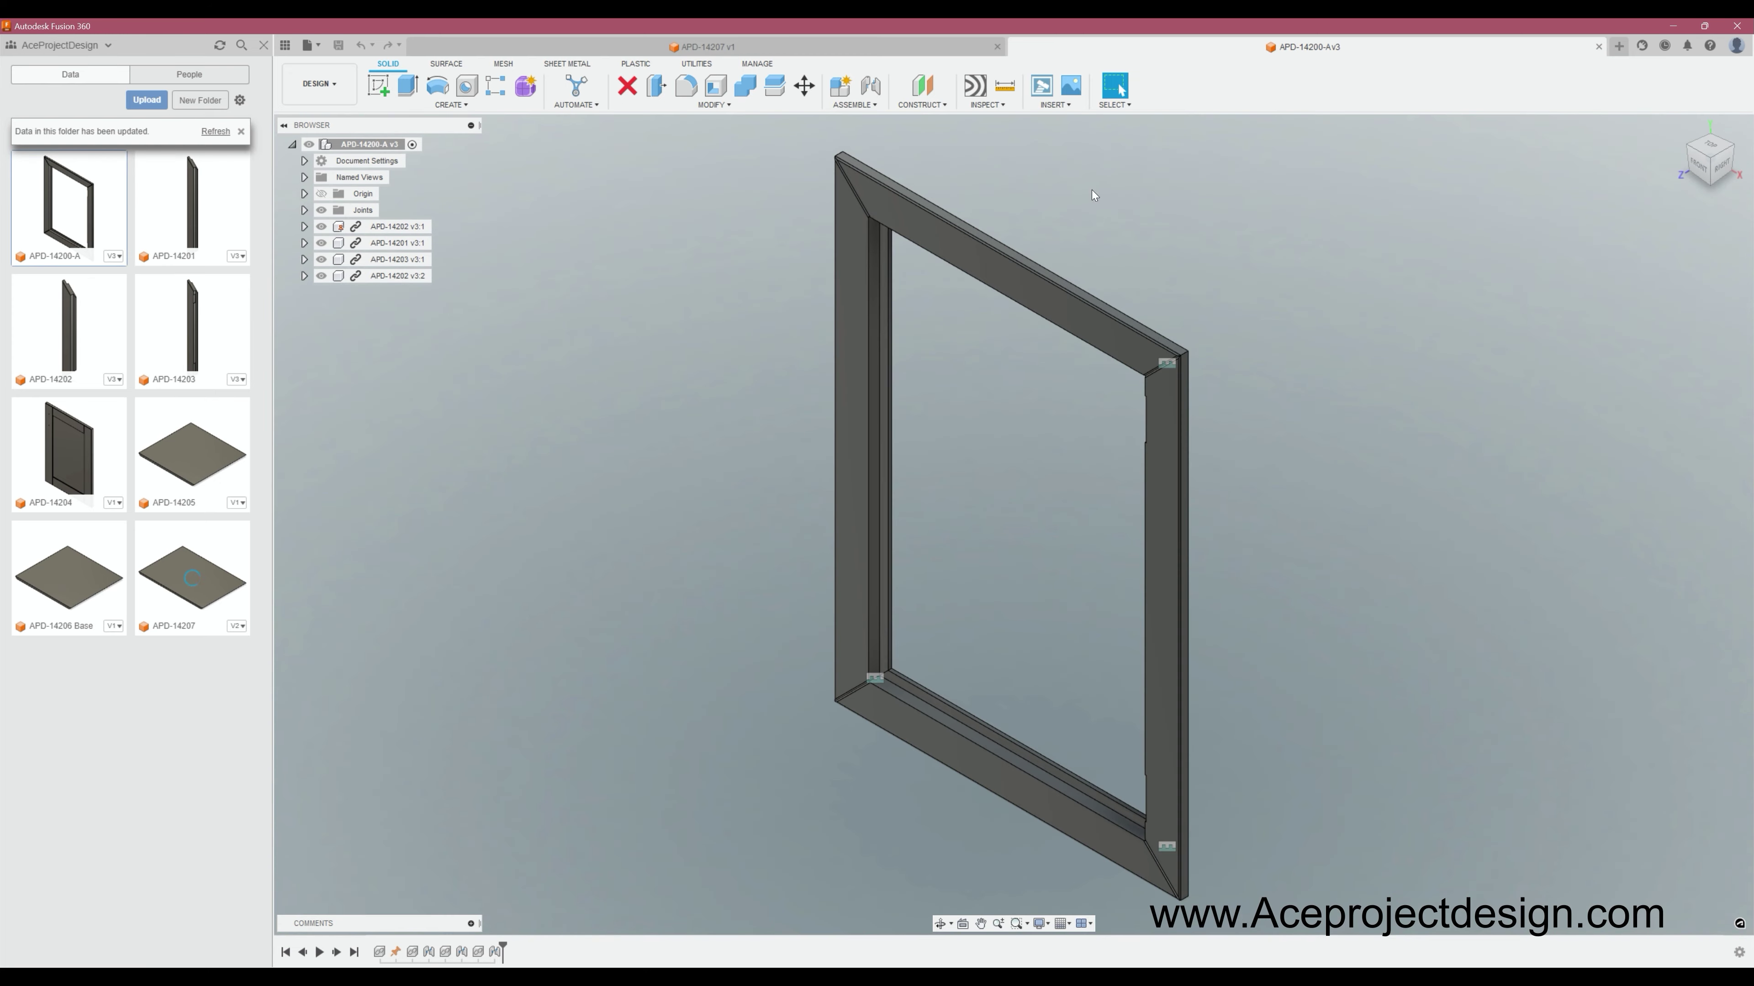
{"action": "type", "text": "APD-14208"}
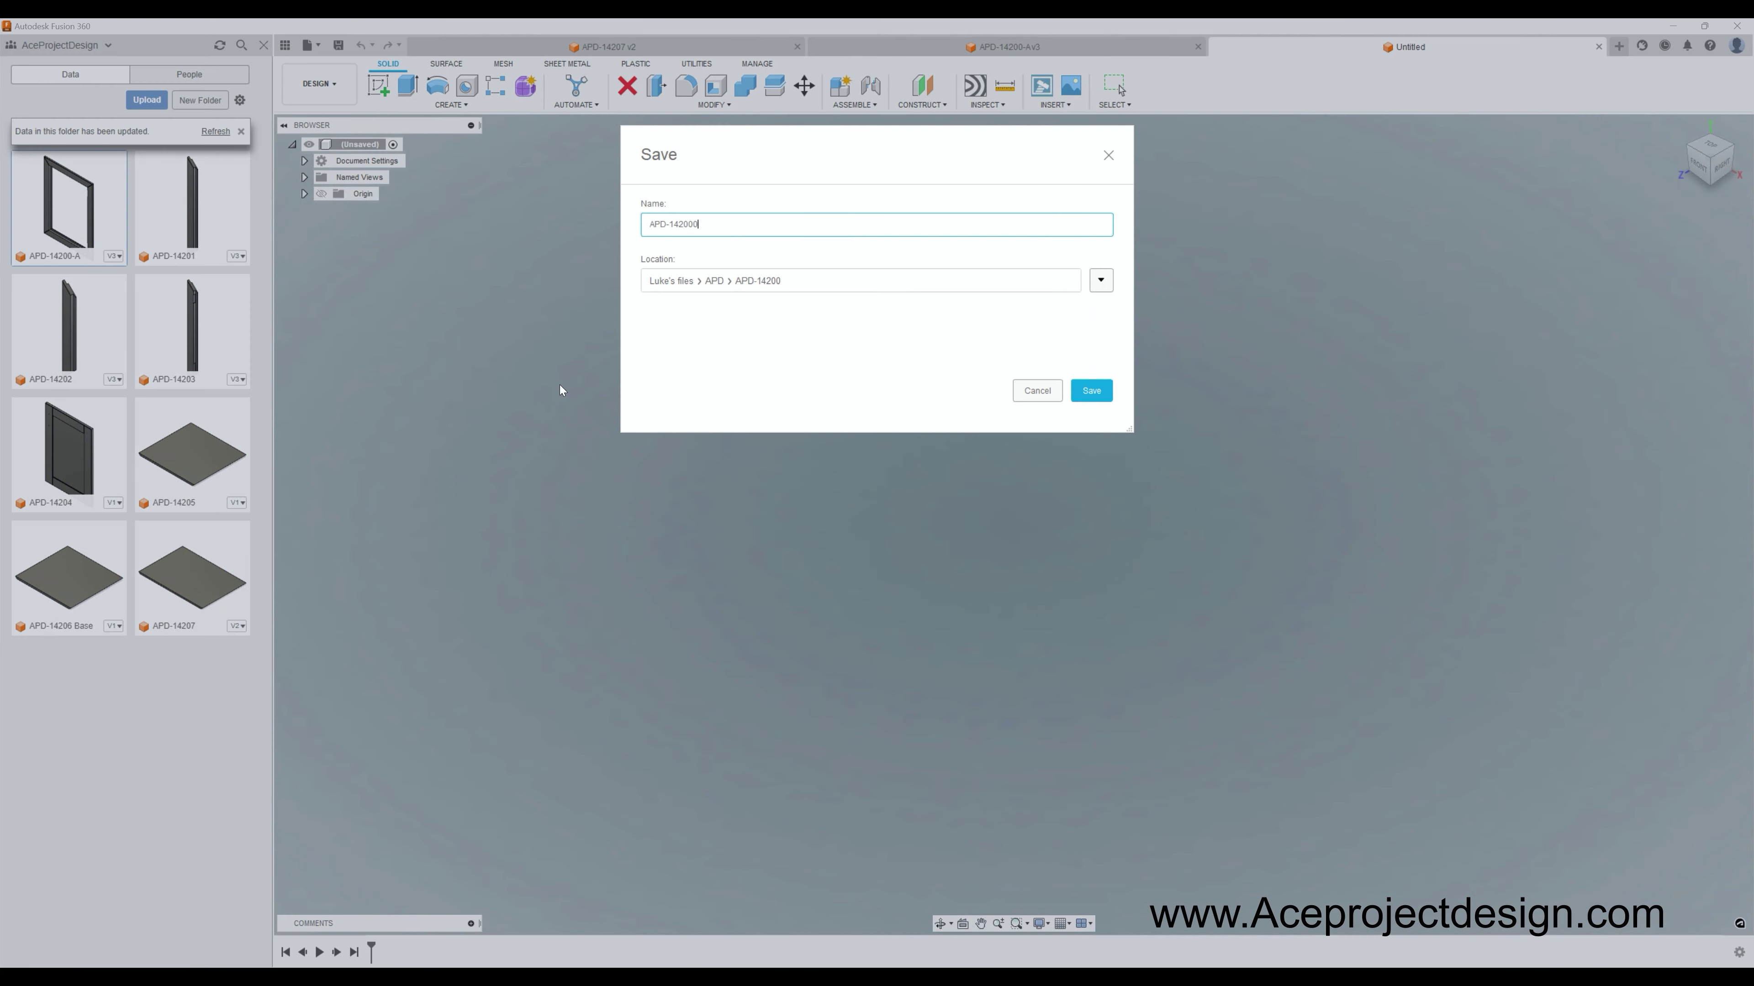
Save the design, then insert a second APD-14207 side panel and the APD-14205 top plate.
{"action": "left_click", "coordinate": [1097, 389]}
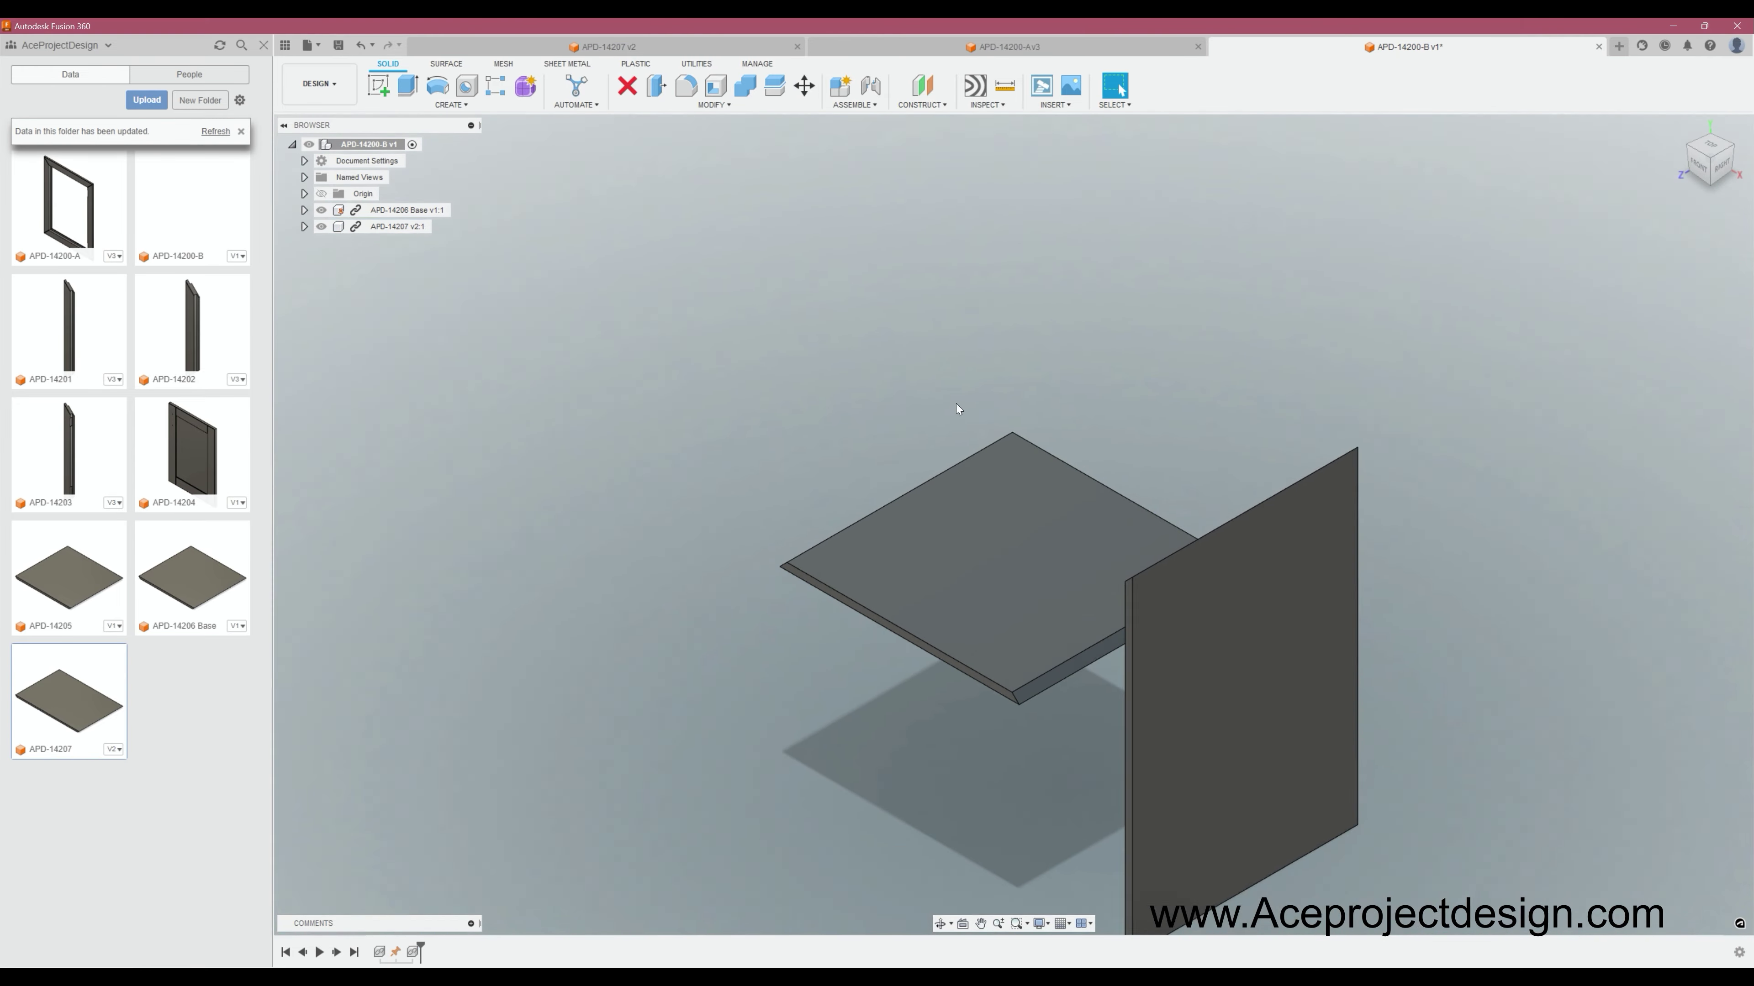
{"action": "right_click", "coordinate": [88, 702]}
{"action": "left_click", "coordinate": [136, 724]}
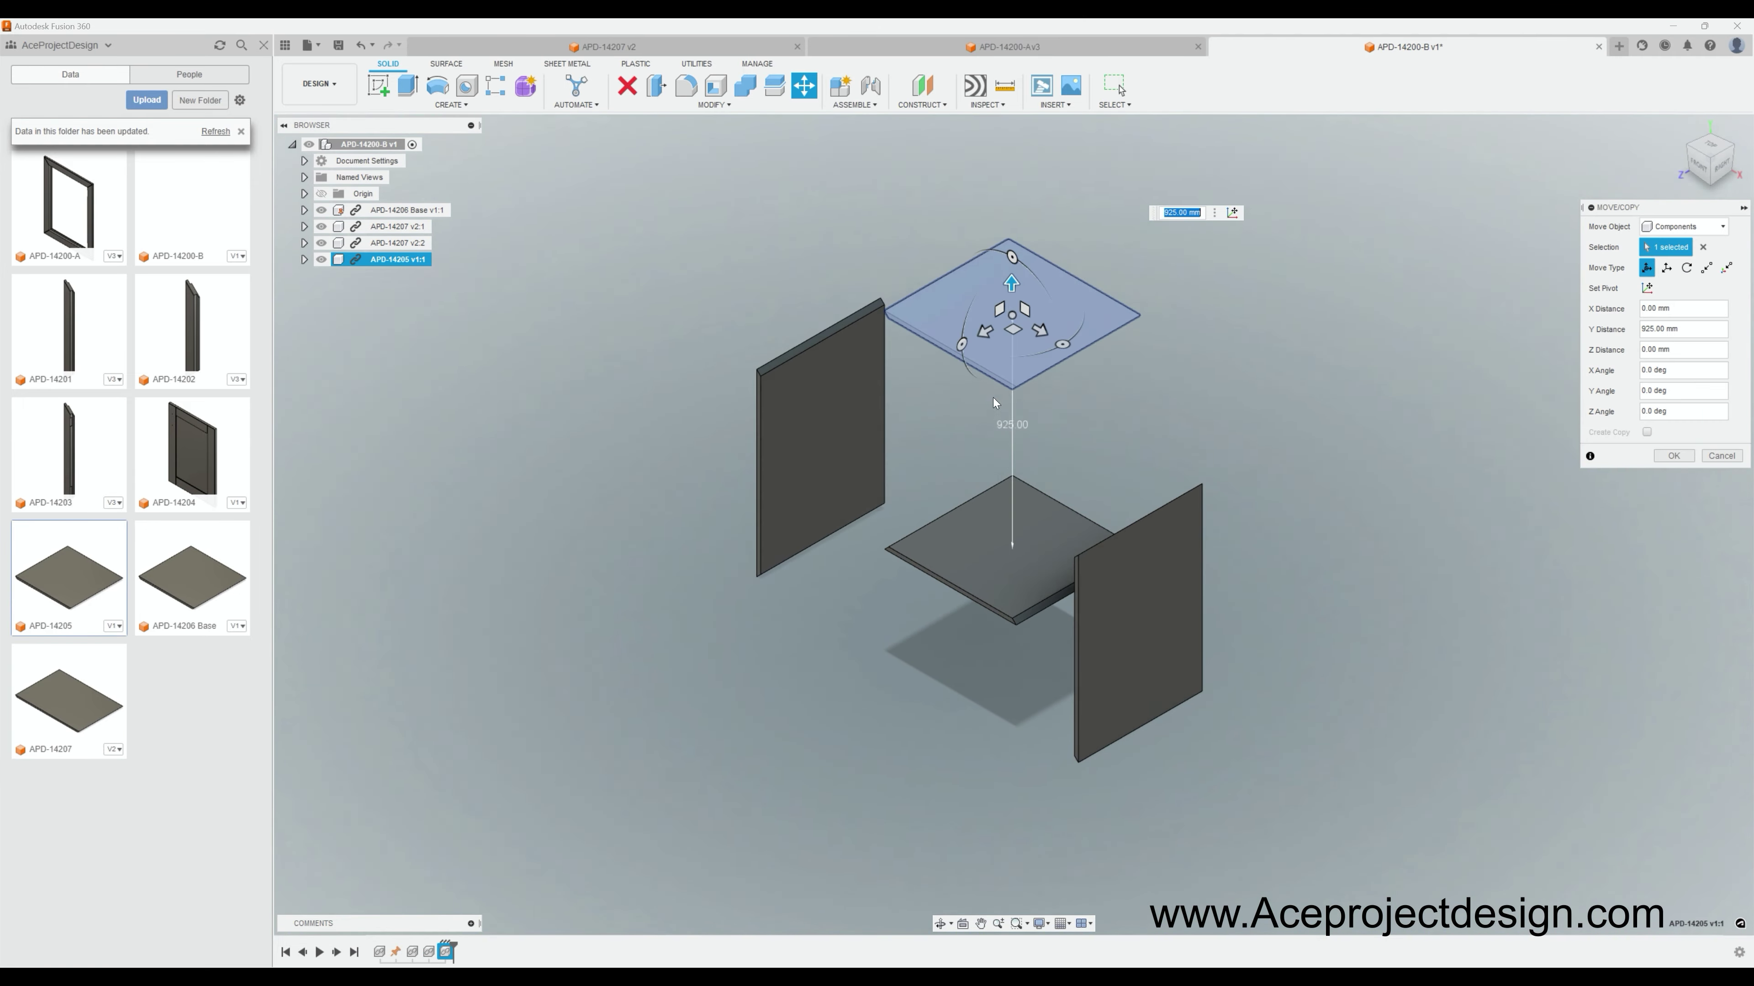
{"action": "key", "text": "Return"}
{"action": "middle_click_drag", "start_coordinate": [949, 662], "coordinate": [858, 580], "text": "shift"}
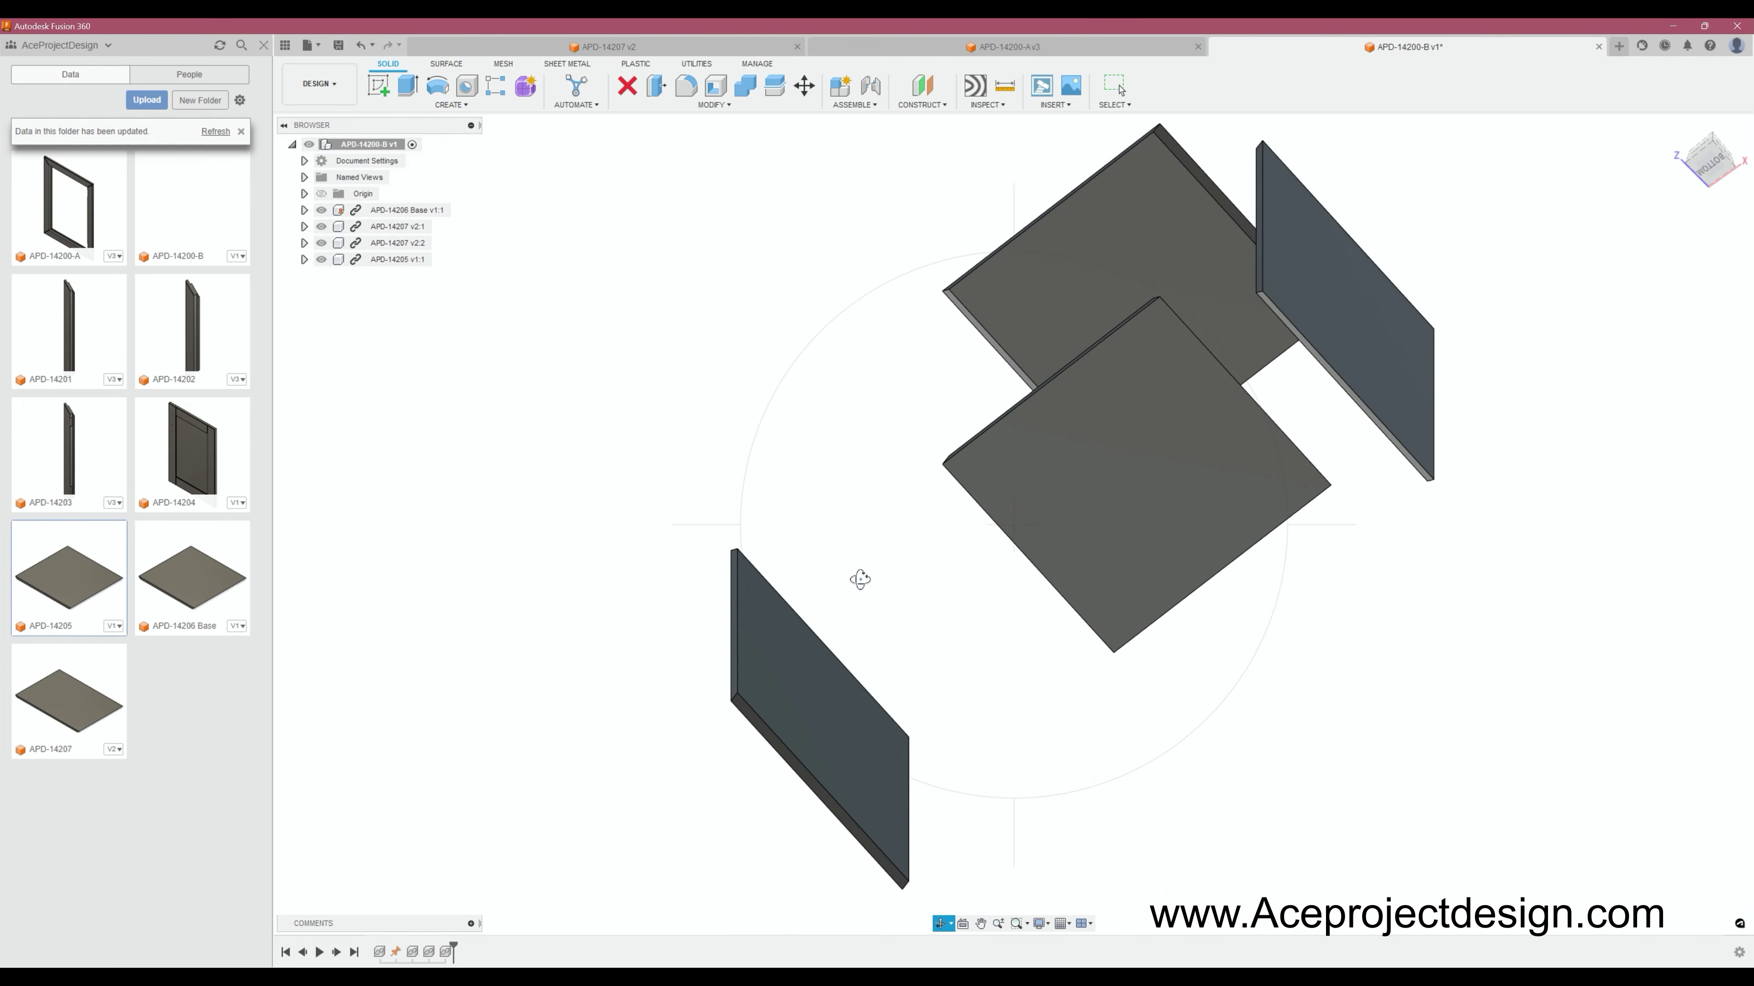
Joint the APD-14205 plate to a side panel at matching mating points.
{"action": "key", "text": "j"}
{"action": "scroll", "coordinate": [836, 808], "scroll_direction": "up", "scroll_amount": 5}
{"action": "left_click", "coordinate": [835, 808]}
{"action": "left_click", "coordinate": [1002, 567]}
{"action": "key", "text": "Return"}
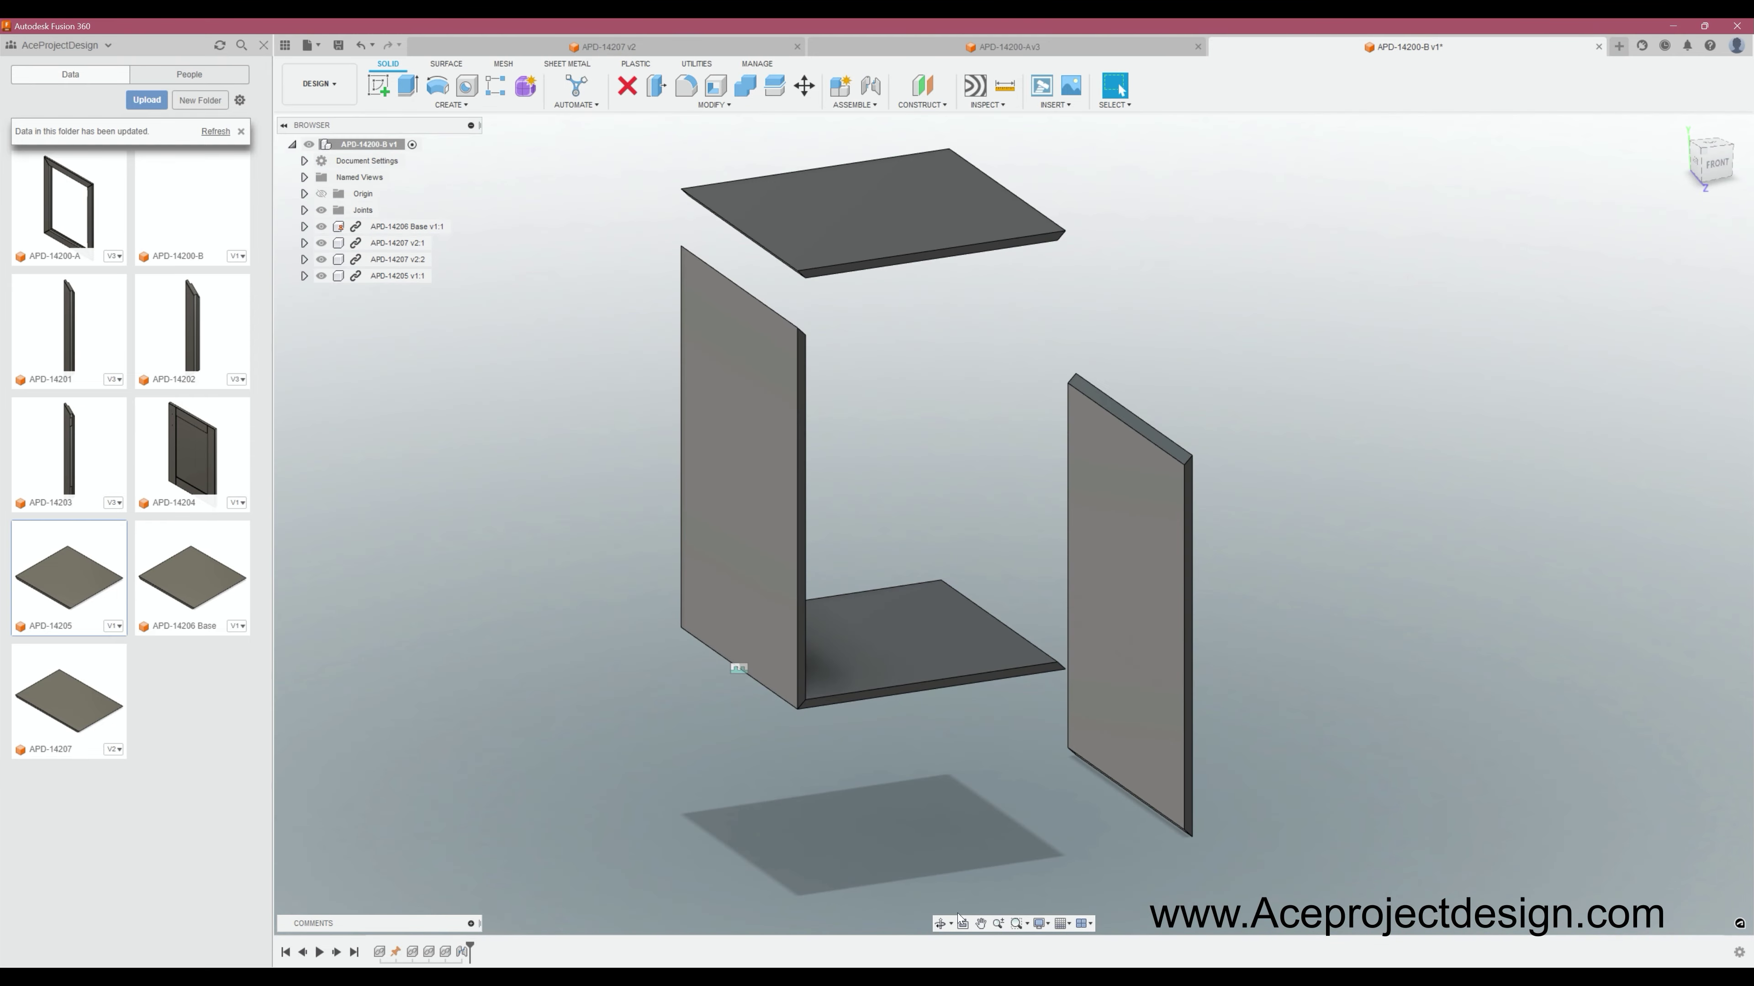
{"action": "middle_click_drag", "start_coordinate": [736, 673], "coordinate": [1066, 295], "text": "shift"}
Joint the next panel into the box at a second pair of snap points.
{"action": "key", "text": "j"}
{"action": "scroll", "coordinate": [1021, 691], "scroll_direction": "up", "scroll_amount": 5}
{"action": "left_click", "coordinate": [1021, 717]}
{"action": "left_click", "coordinate": [1272, 796]}
{"action": "key", "text": "Return"}
Snap the APD-14205 top plate onto the side panel's top edge.
{"action": "key", "text": "j"}
{"action": "scroll", "coordinate": [998, 325], "scroll_direction": "up", "scroll_amount": 5}
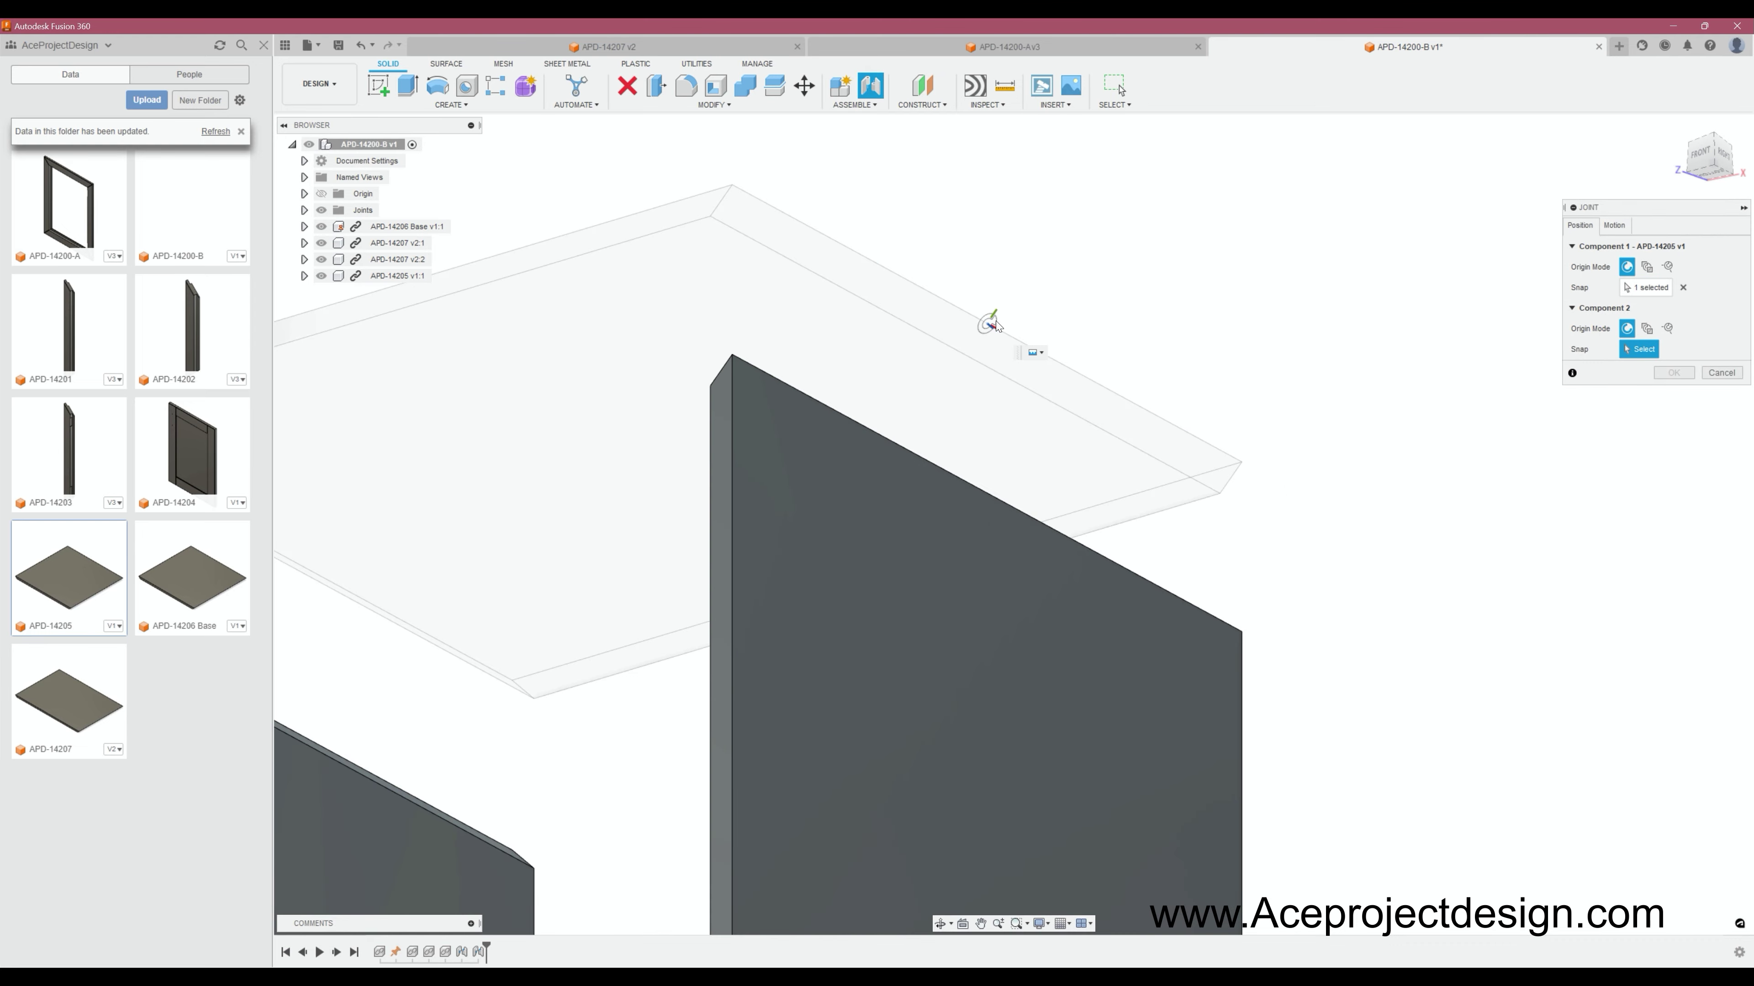
{"action": "left_click", "coordinate": [998, 325]}
{"action": "middle_click_drag", "start_coordinate": [998, 325], "coordinate": [938, 794], "text": "shift"}
{"action": "left_click", "coordinate": [892, 492]}
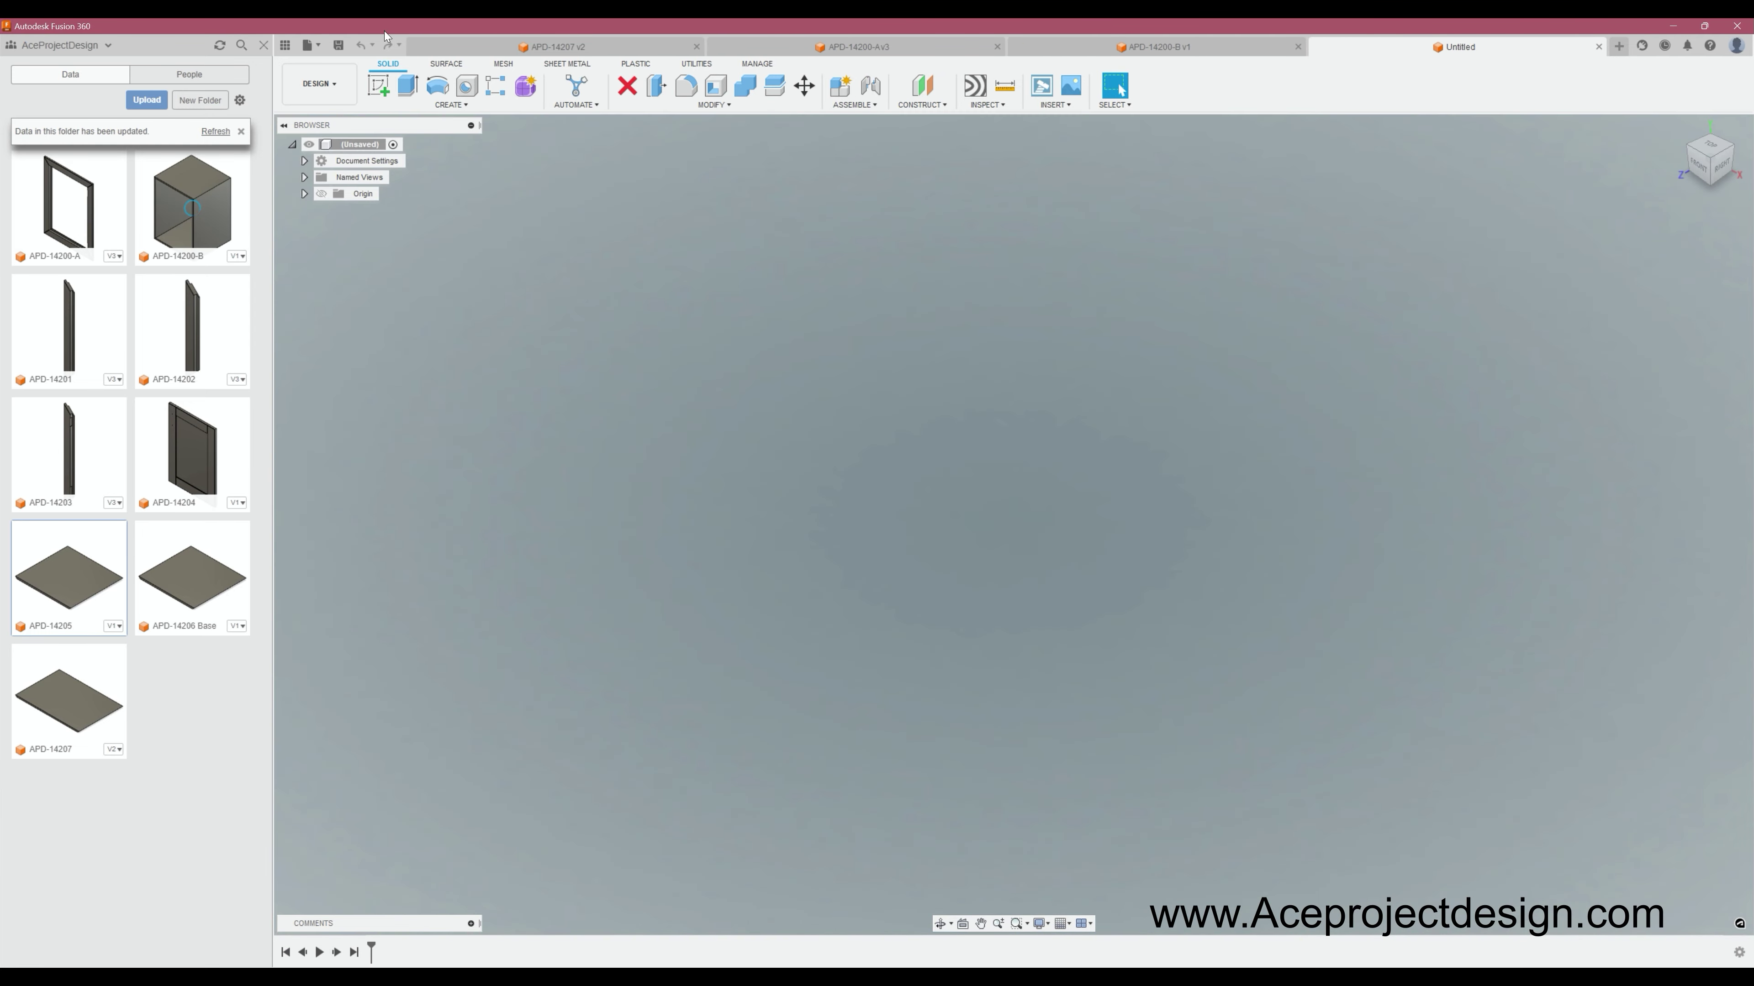
Save the new design as APD-14208.
{"action": "key", "text": "ctrl+s"}
{"action": "type", "text": "APD-14208"}
{"action": "key", "text": "Return"}
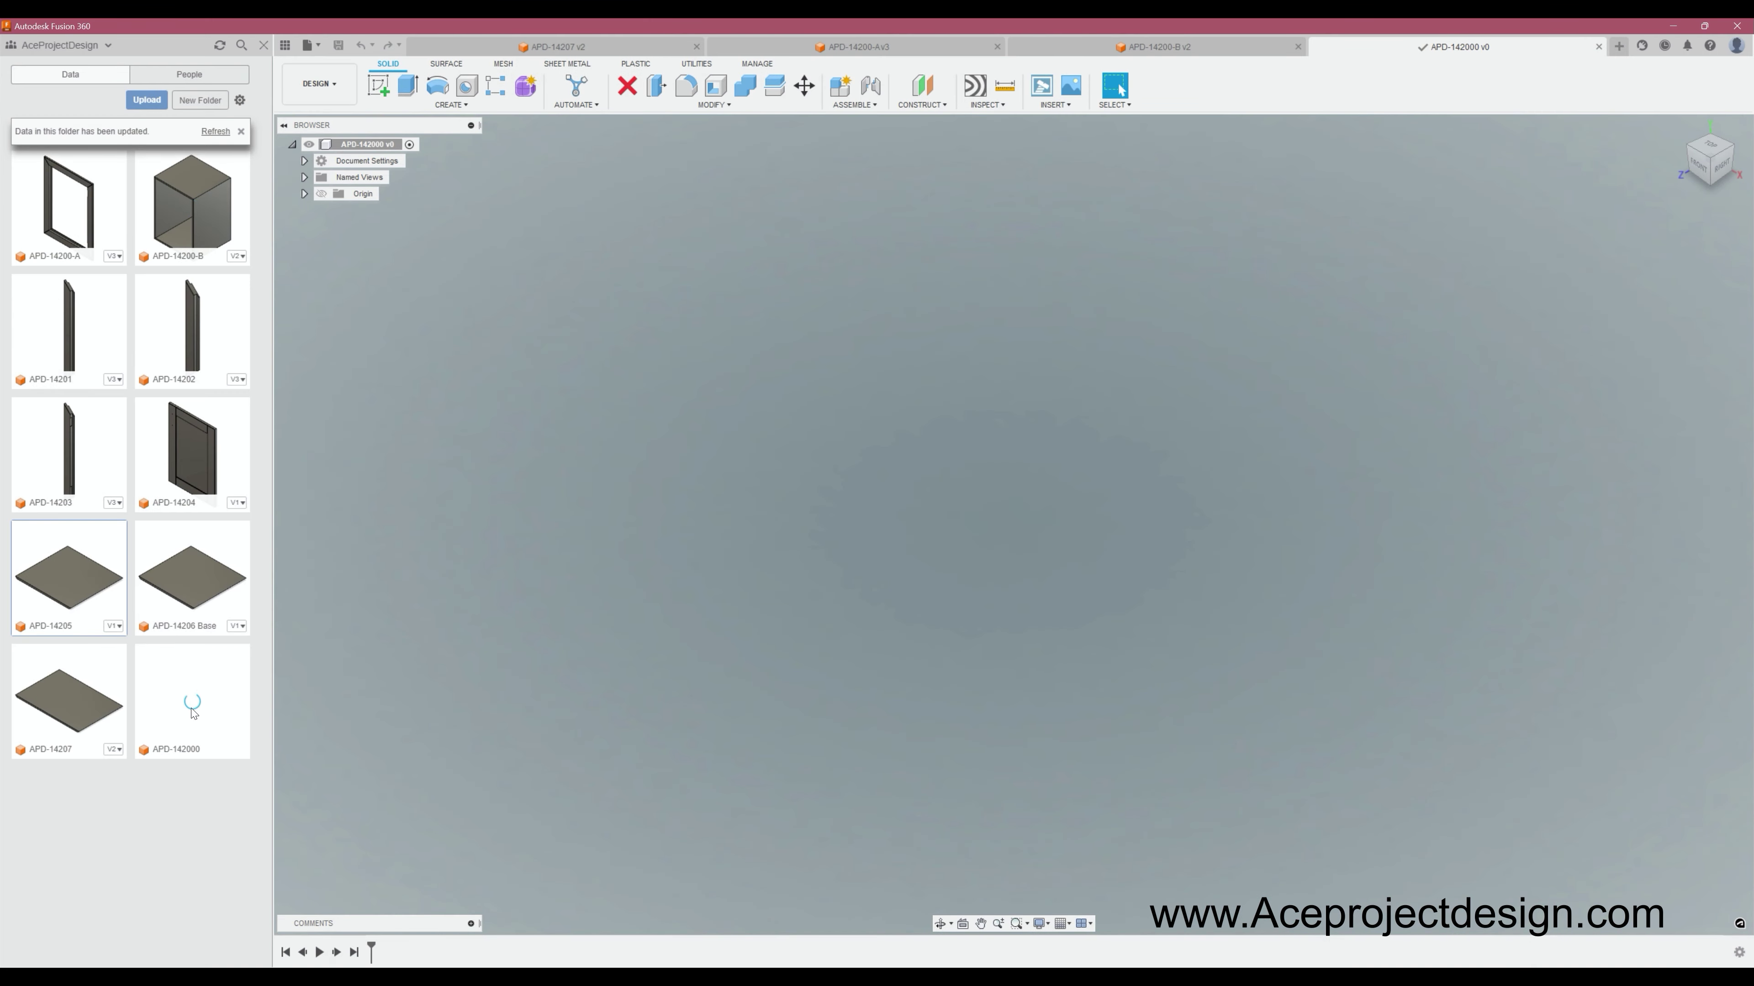
Rename the design to APD-14200 and bring up the APD-14200-A frame's options.
{"action": "left_click", "coordinate": [919, 50]}
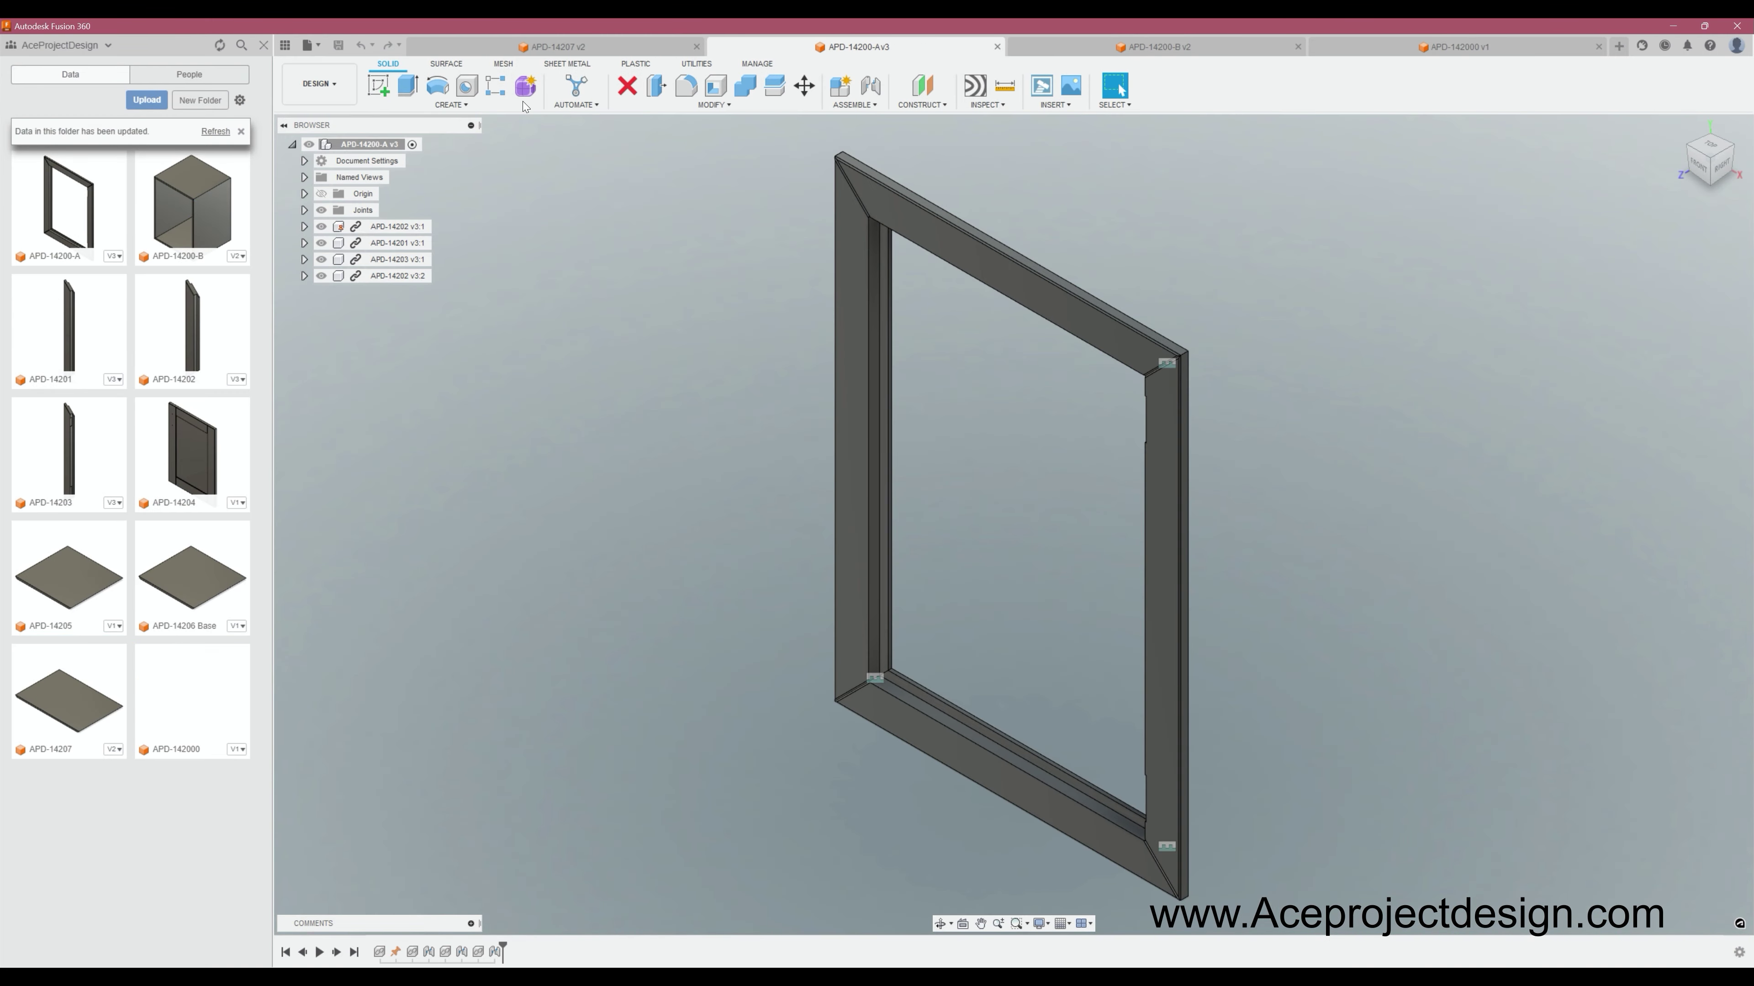
{"action": "left_click", "coordinate": [312, 732]}
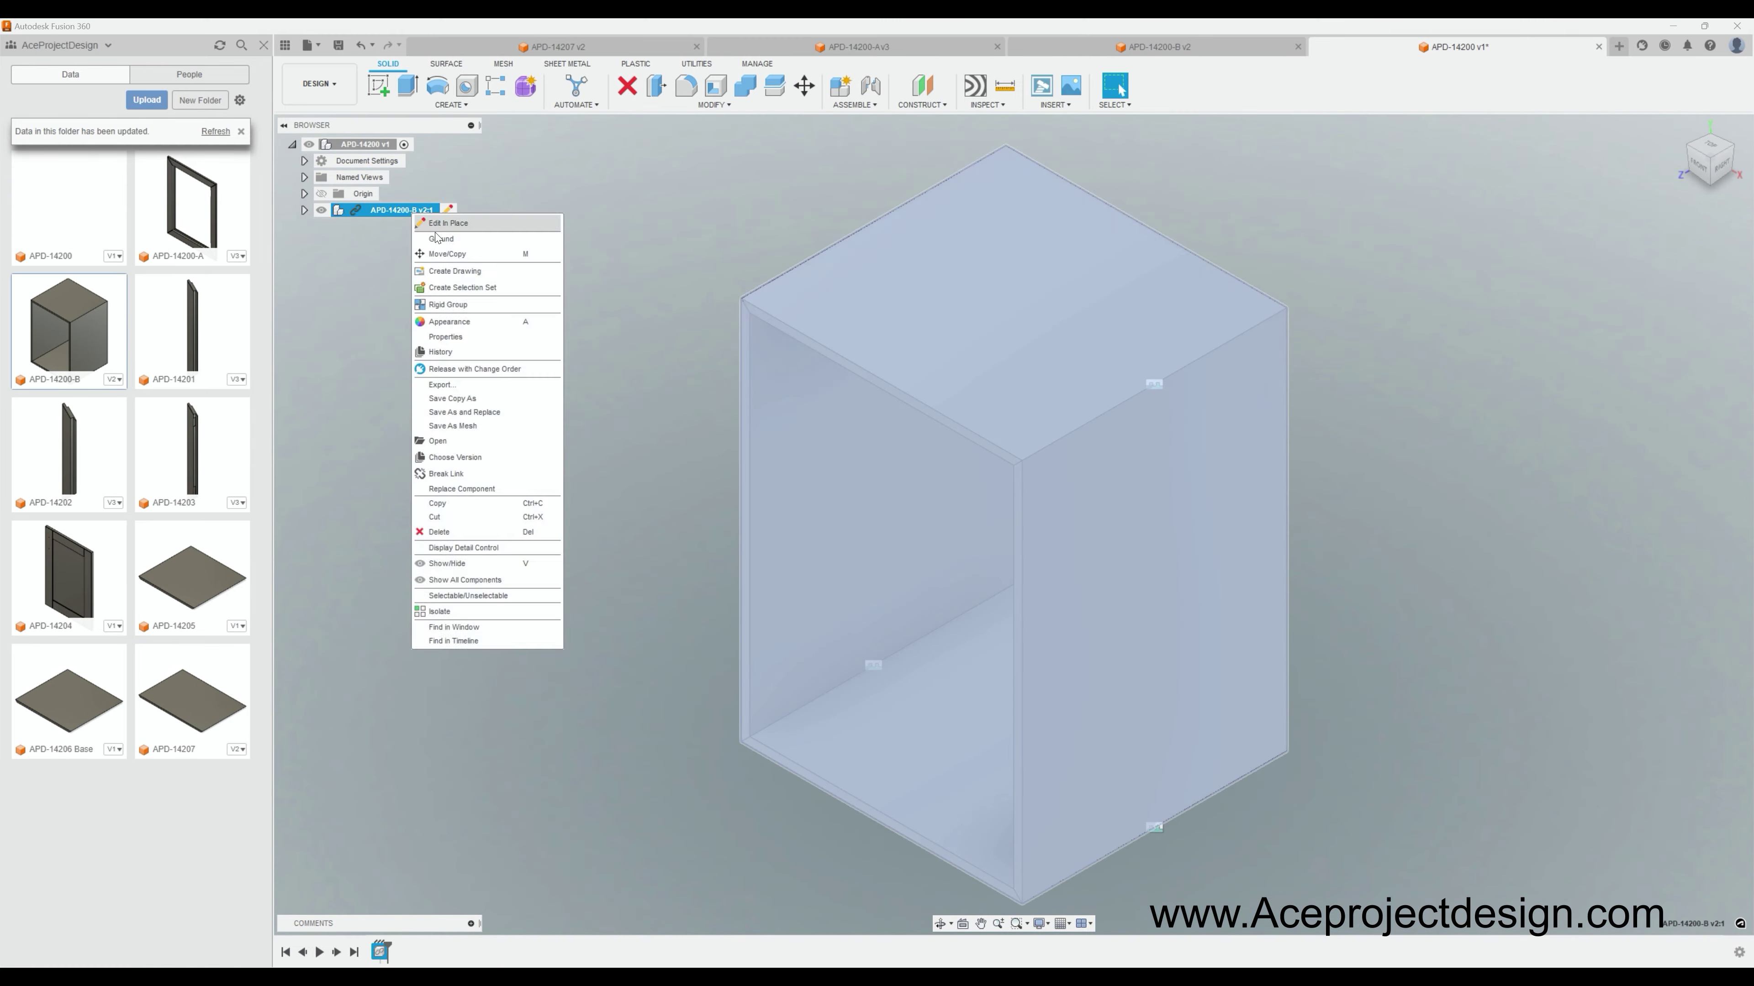
{"action": "right_click", "coordinate": [163, 225]}
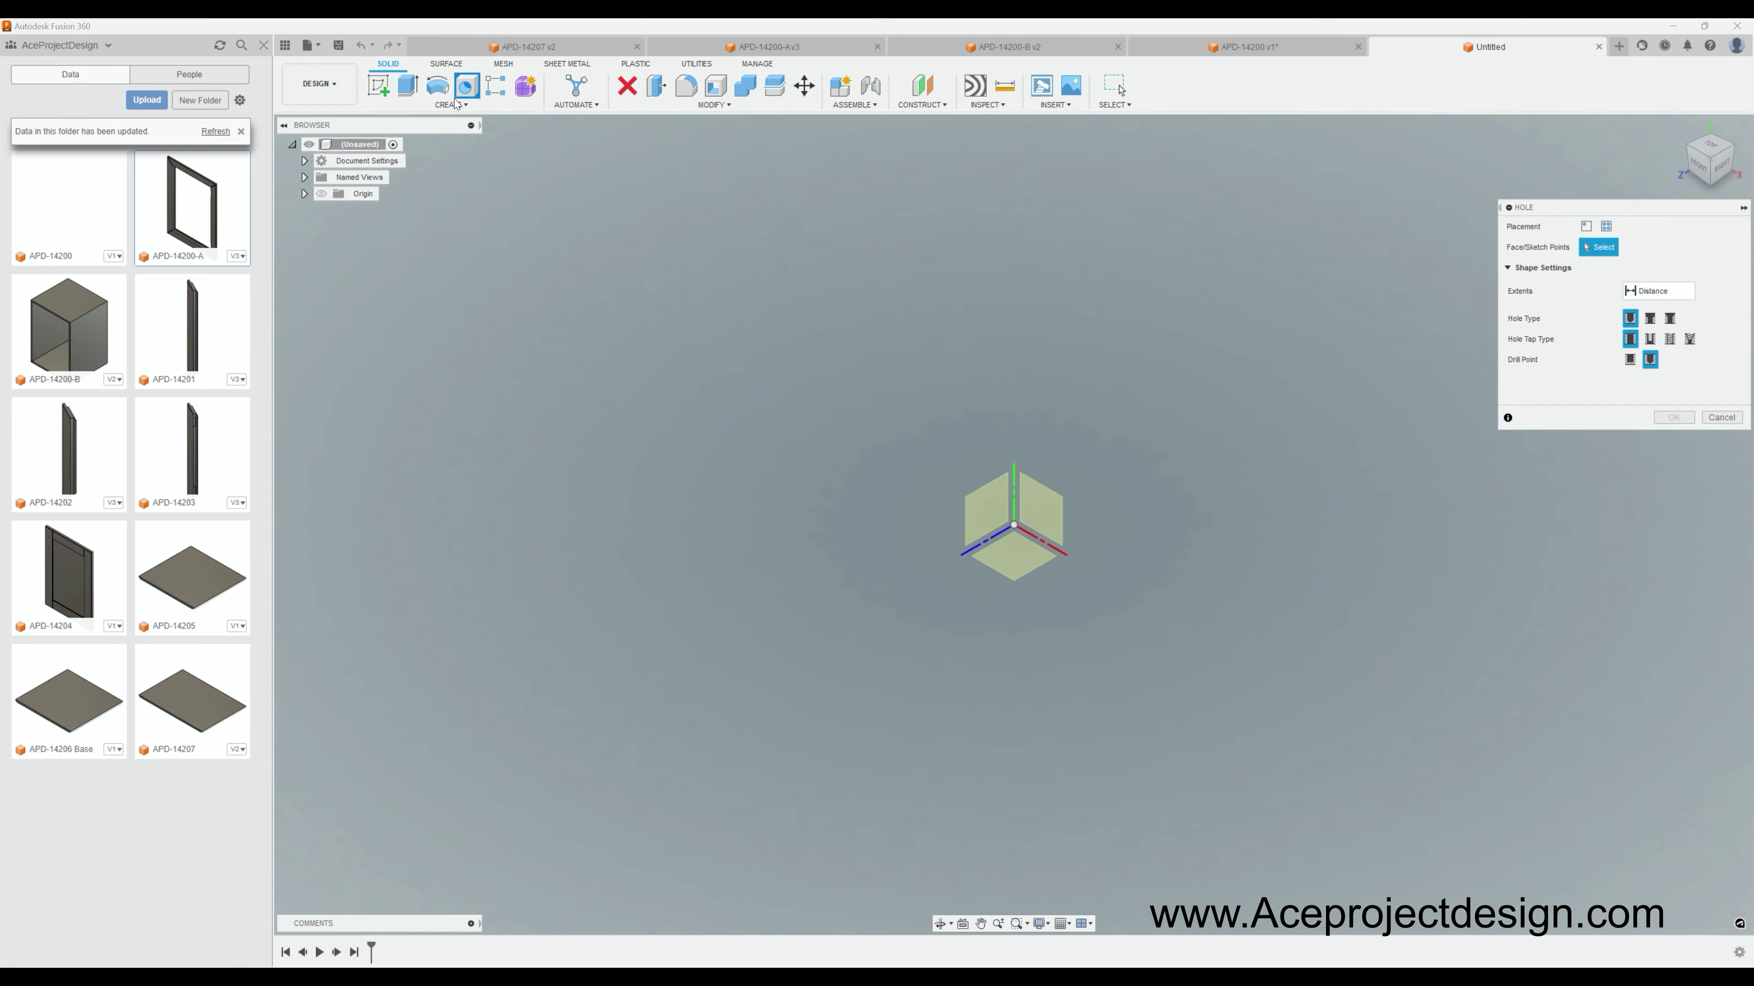
{"action": "left_click", "coordinate": [456, 104]}
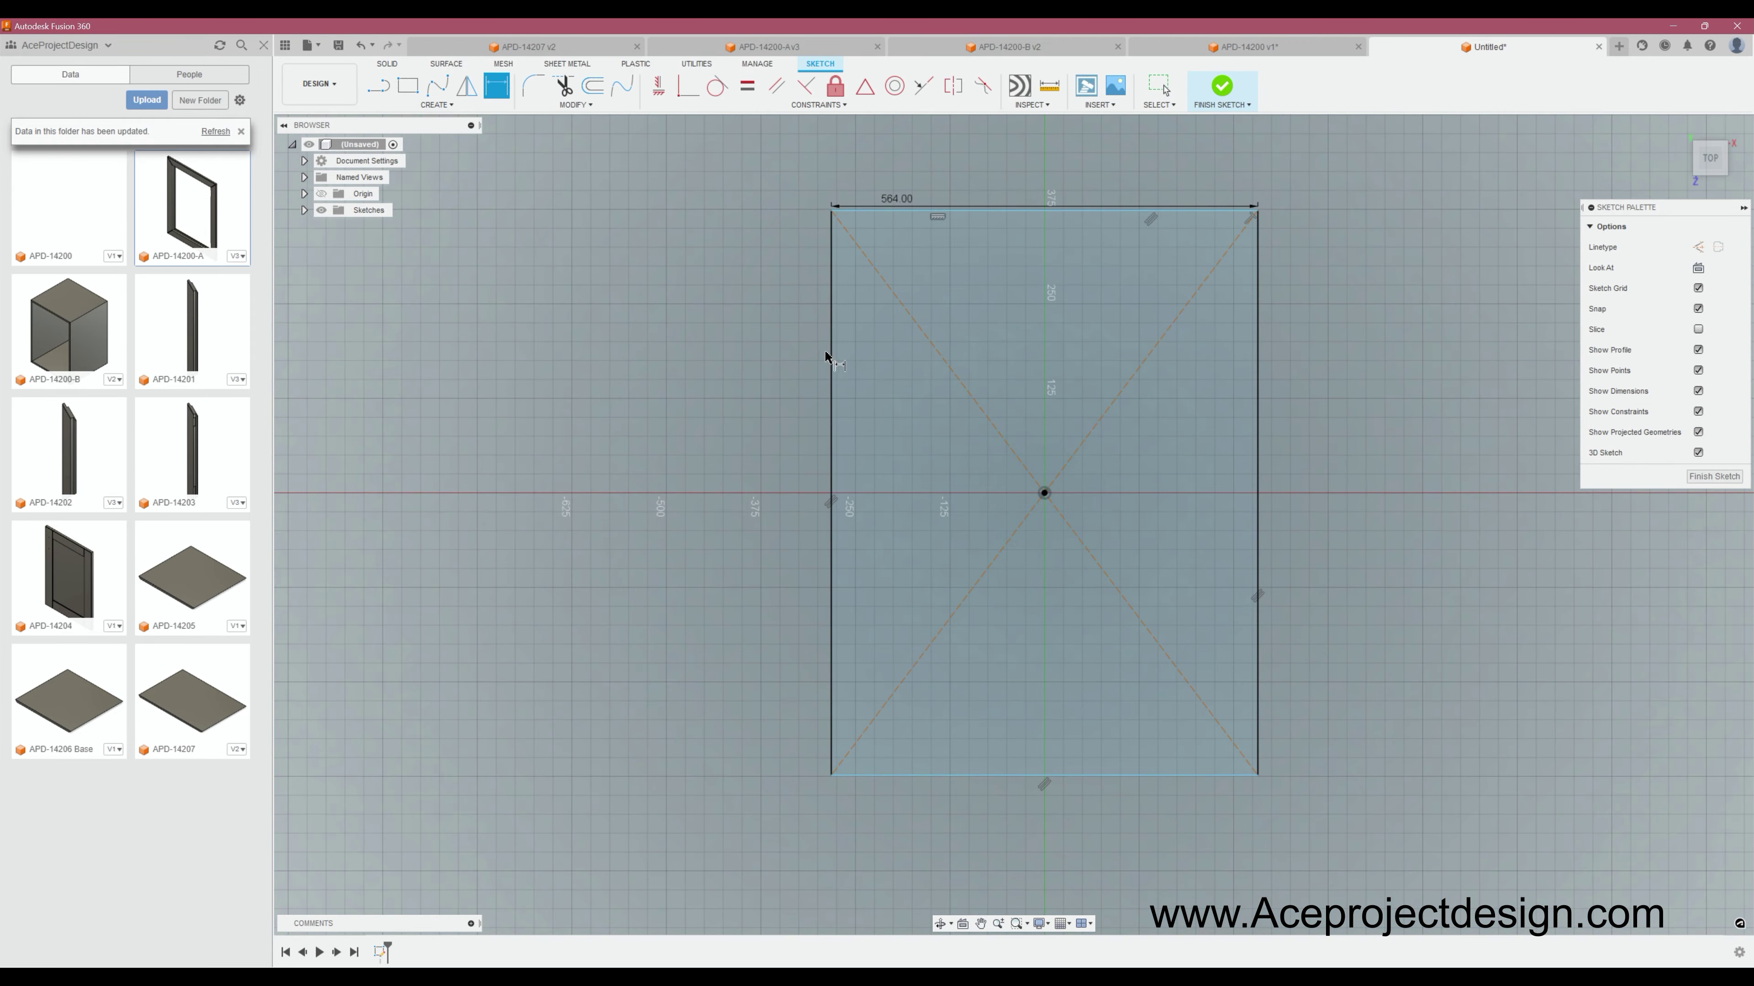
Extrude the slab 18 mm and save it as APD-14208.
{"action": "type", "text": "e"}
{"action": "type", "text": "18"}
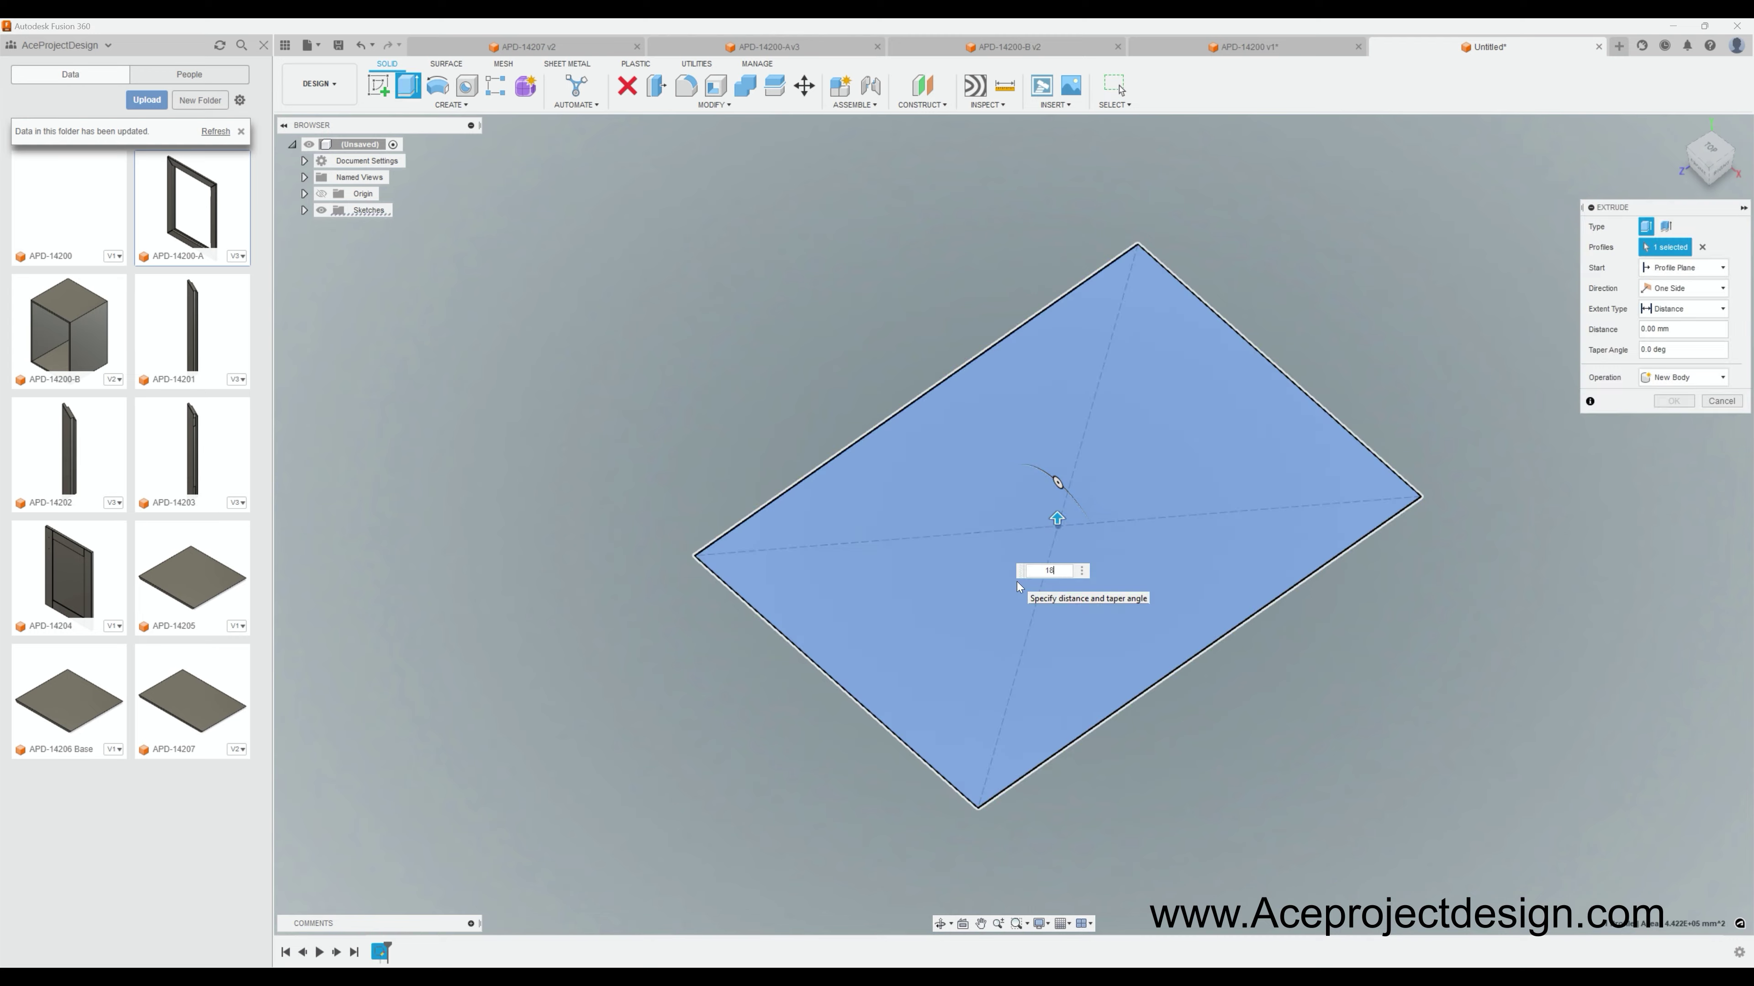
{"action": "key", "text": "Return"}
{"action": "key", "text": "ctrl+s"}
{"action": "type", "text": "APD-14208"}
{"action": "key", "text": "Escape"}
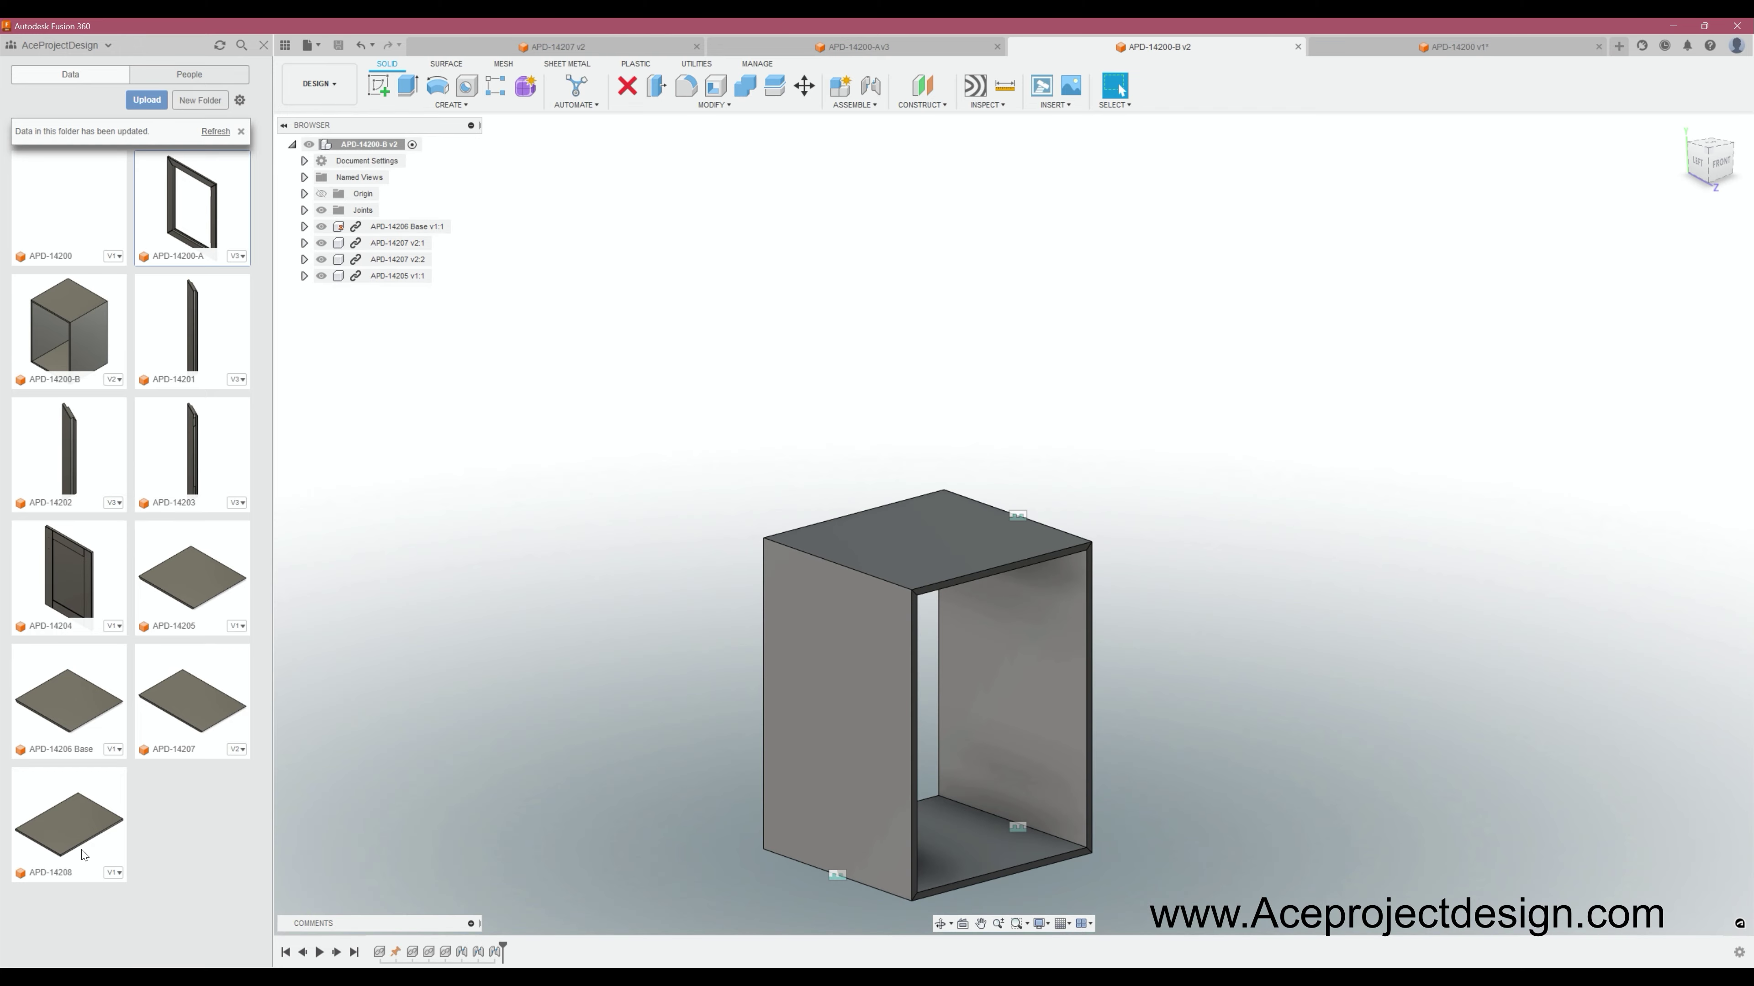
Insert the APD-14208 plate into the cabinet, rotated upright to close the box.
{"action": "left_click_drag", "start_coordinate": [83, 854], "coordinate": [964, 314]}
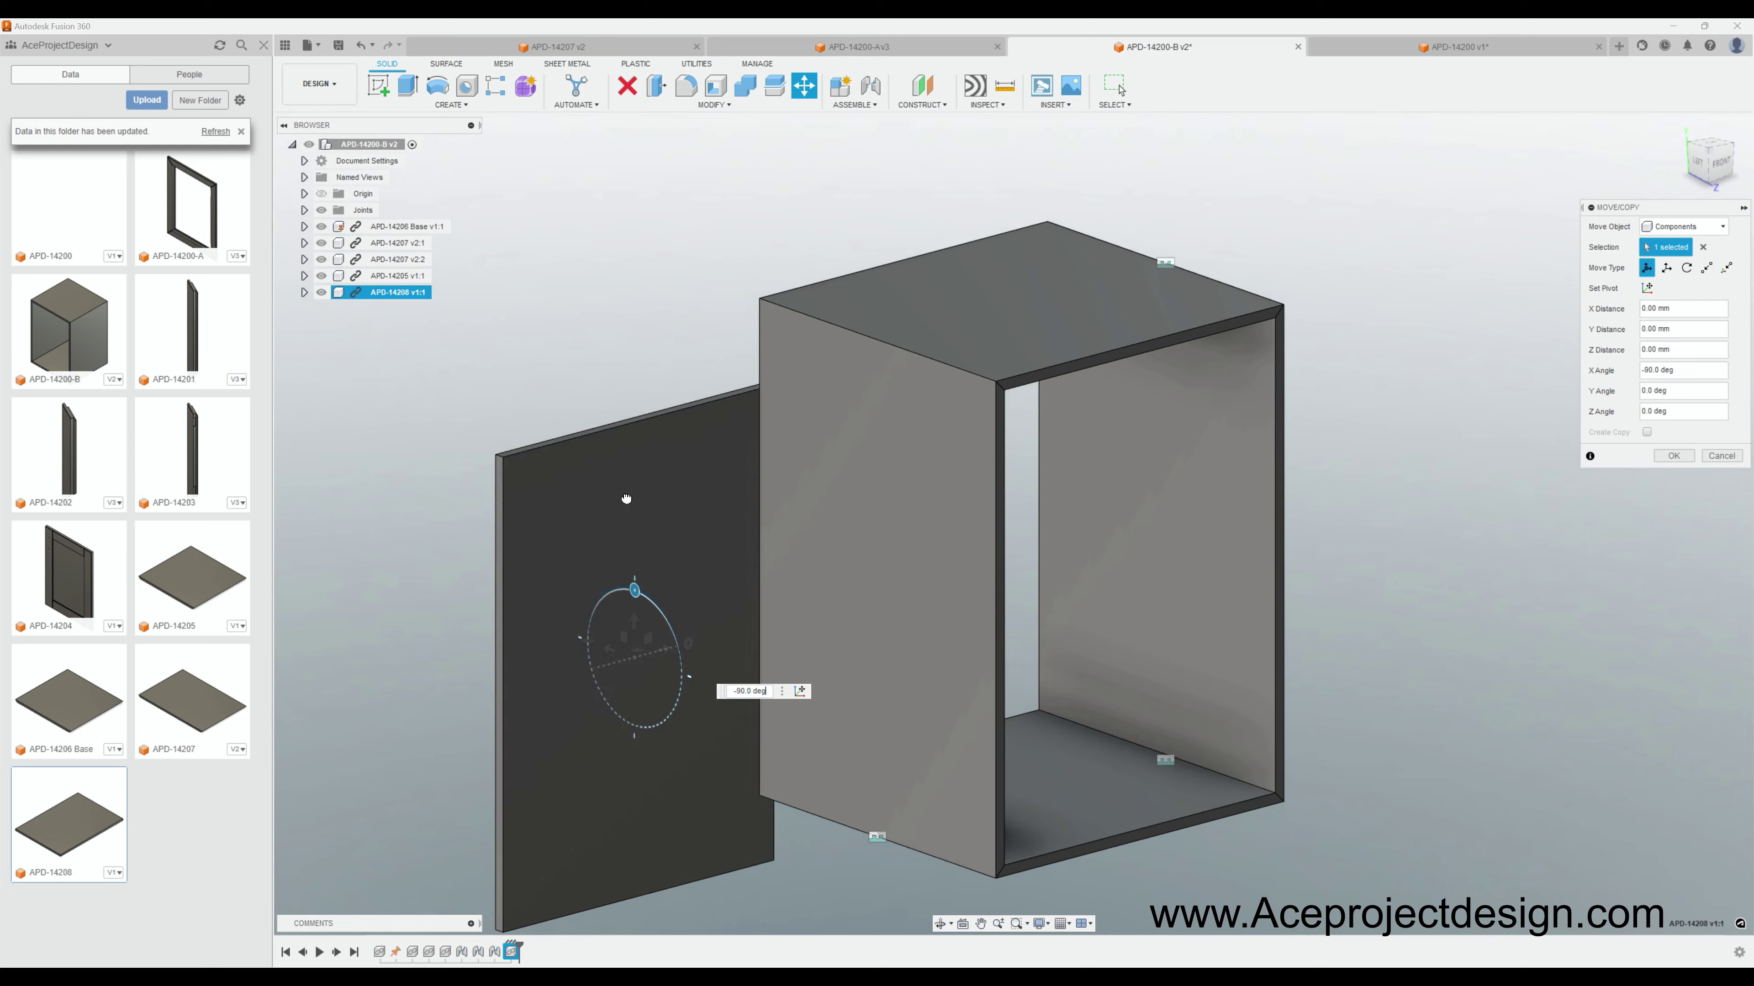
{"action": "middle_click_drag", "start_coordinate": [898, 677], "coordinate": [791, 670], "text": "shift"}
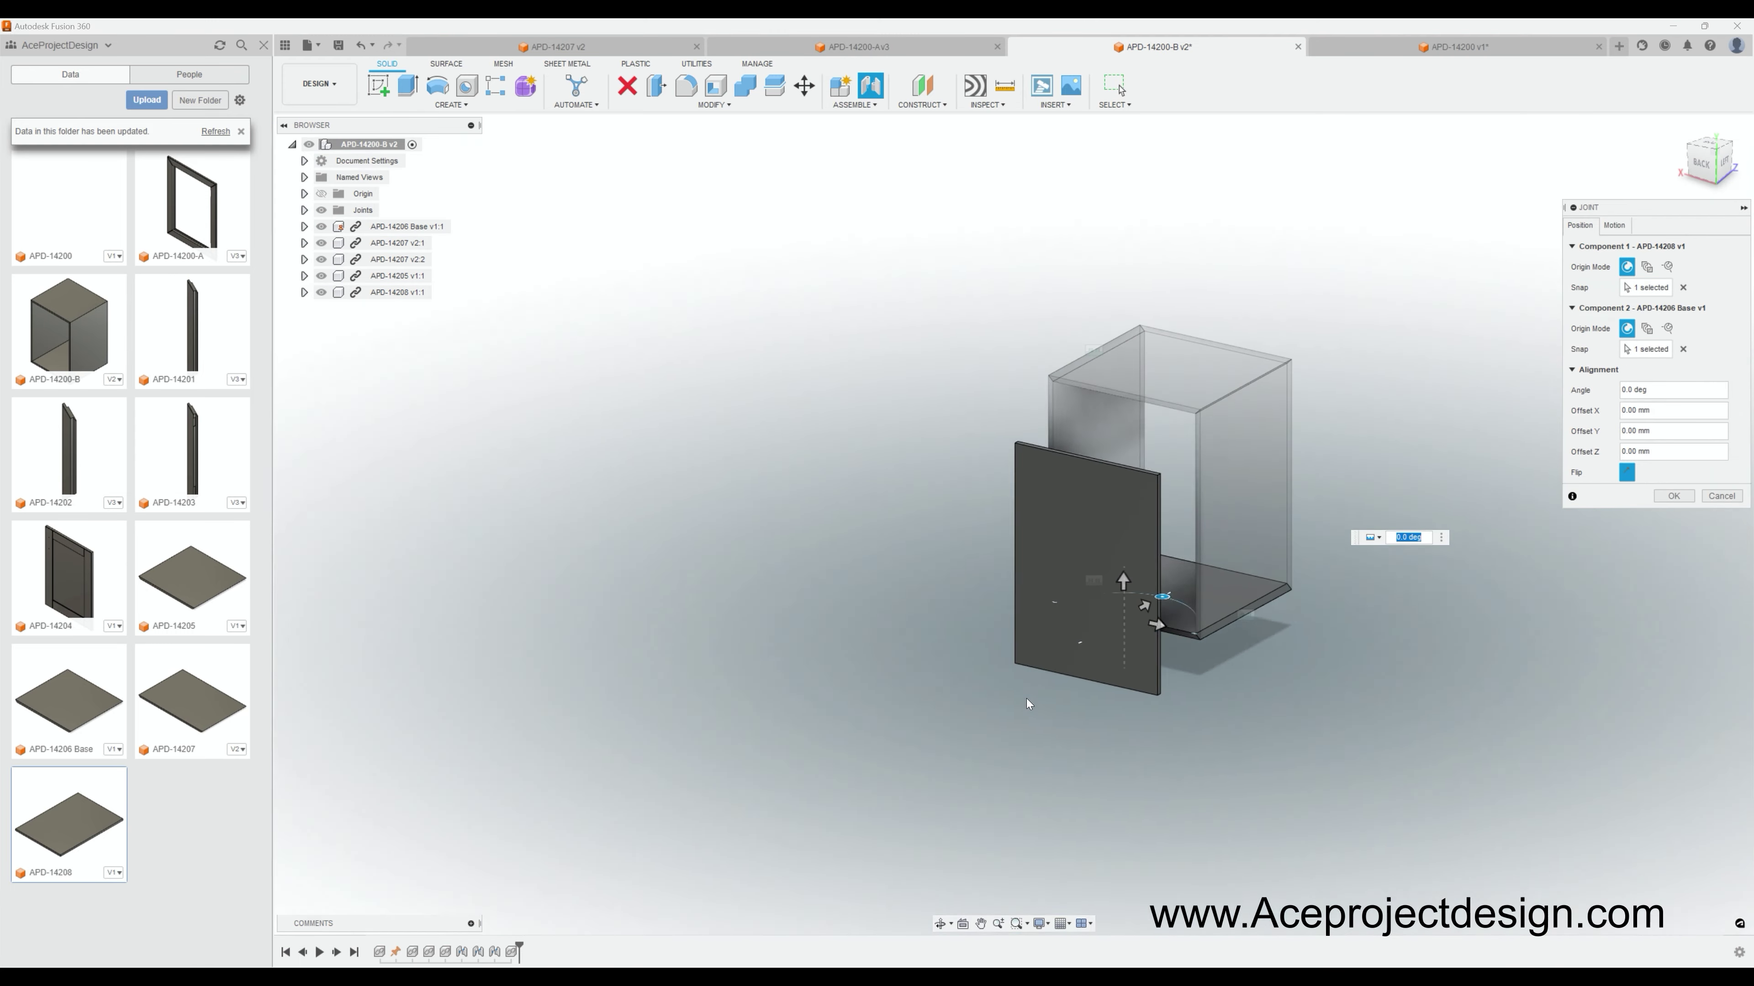
{"action": "key", "text": "Return"}
Close the APD-14200-B, APD-14200-A and APD-14207 document tabs.
{"action": "left_click", "coordinate": [1298, 46]}
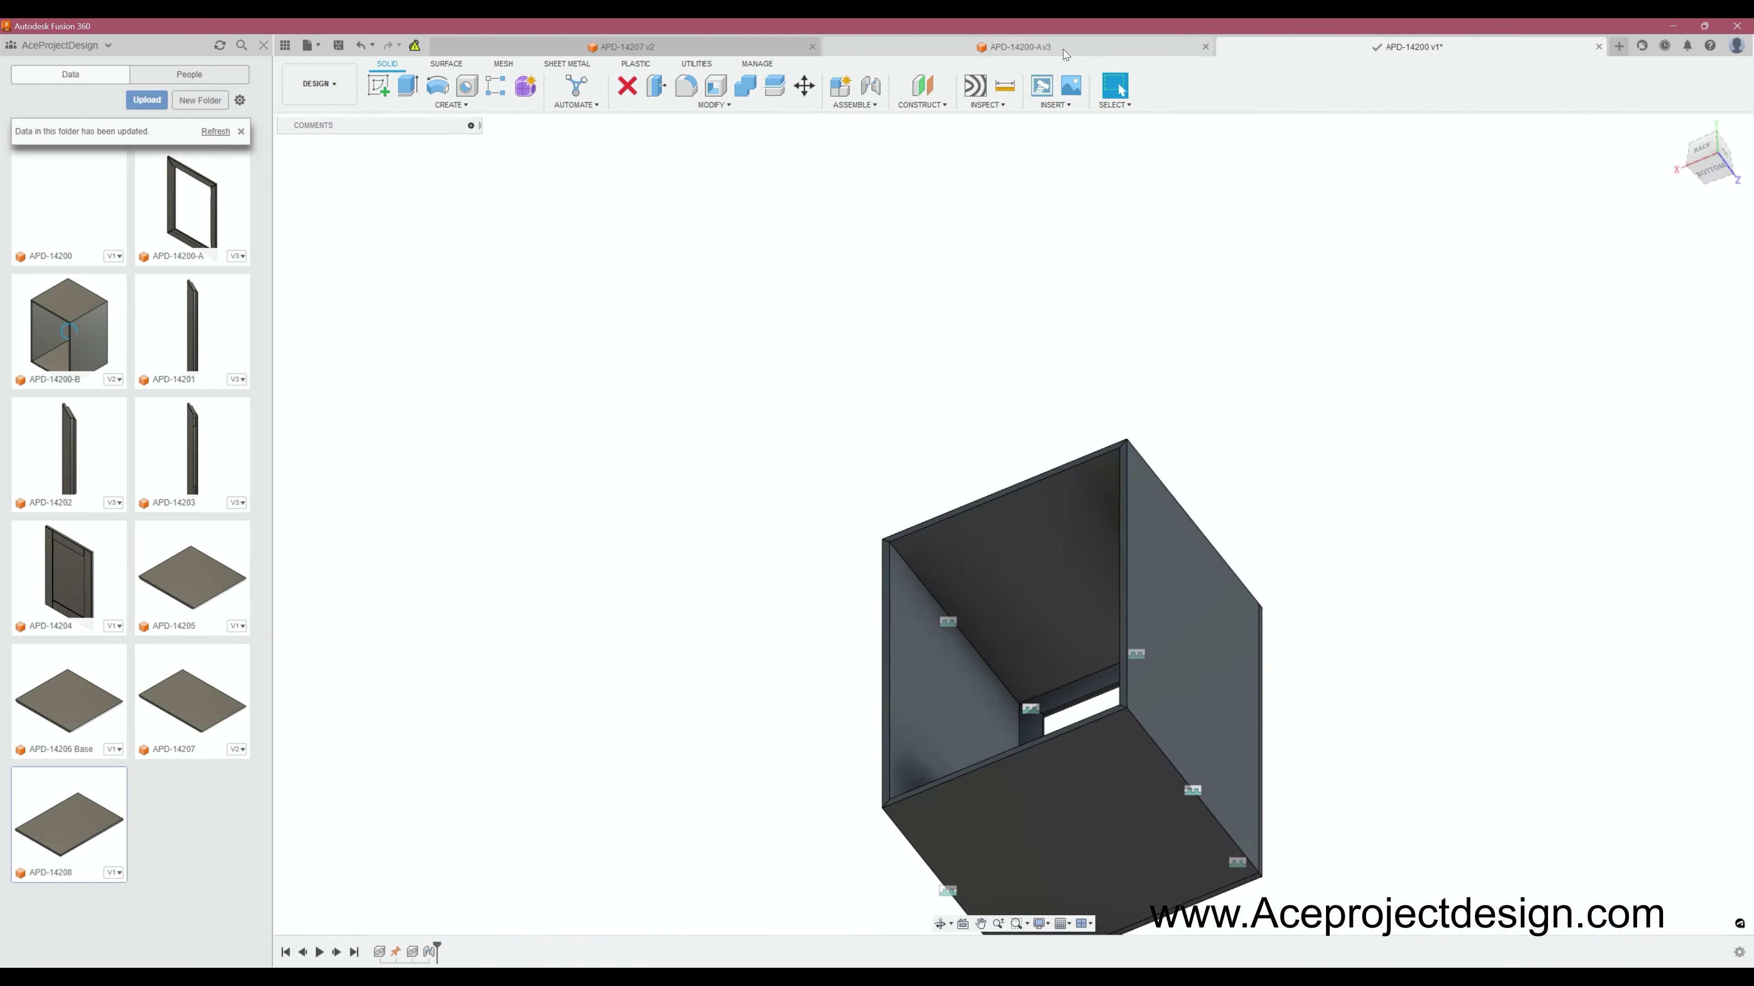
{"action": "left_click", "coordinate": [1198, 47]}
{"action": "left_click", "coordinate": [691, 46]}
{"action": "left_click", "coordinate": [998, 46]}
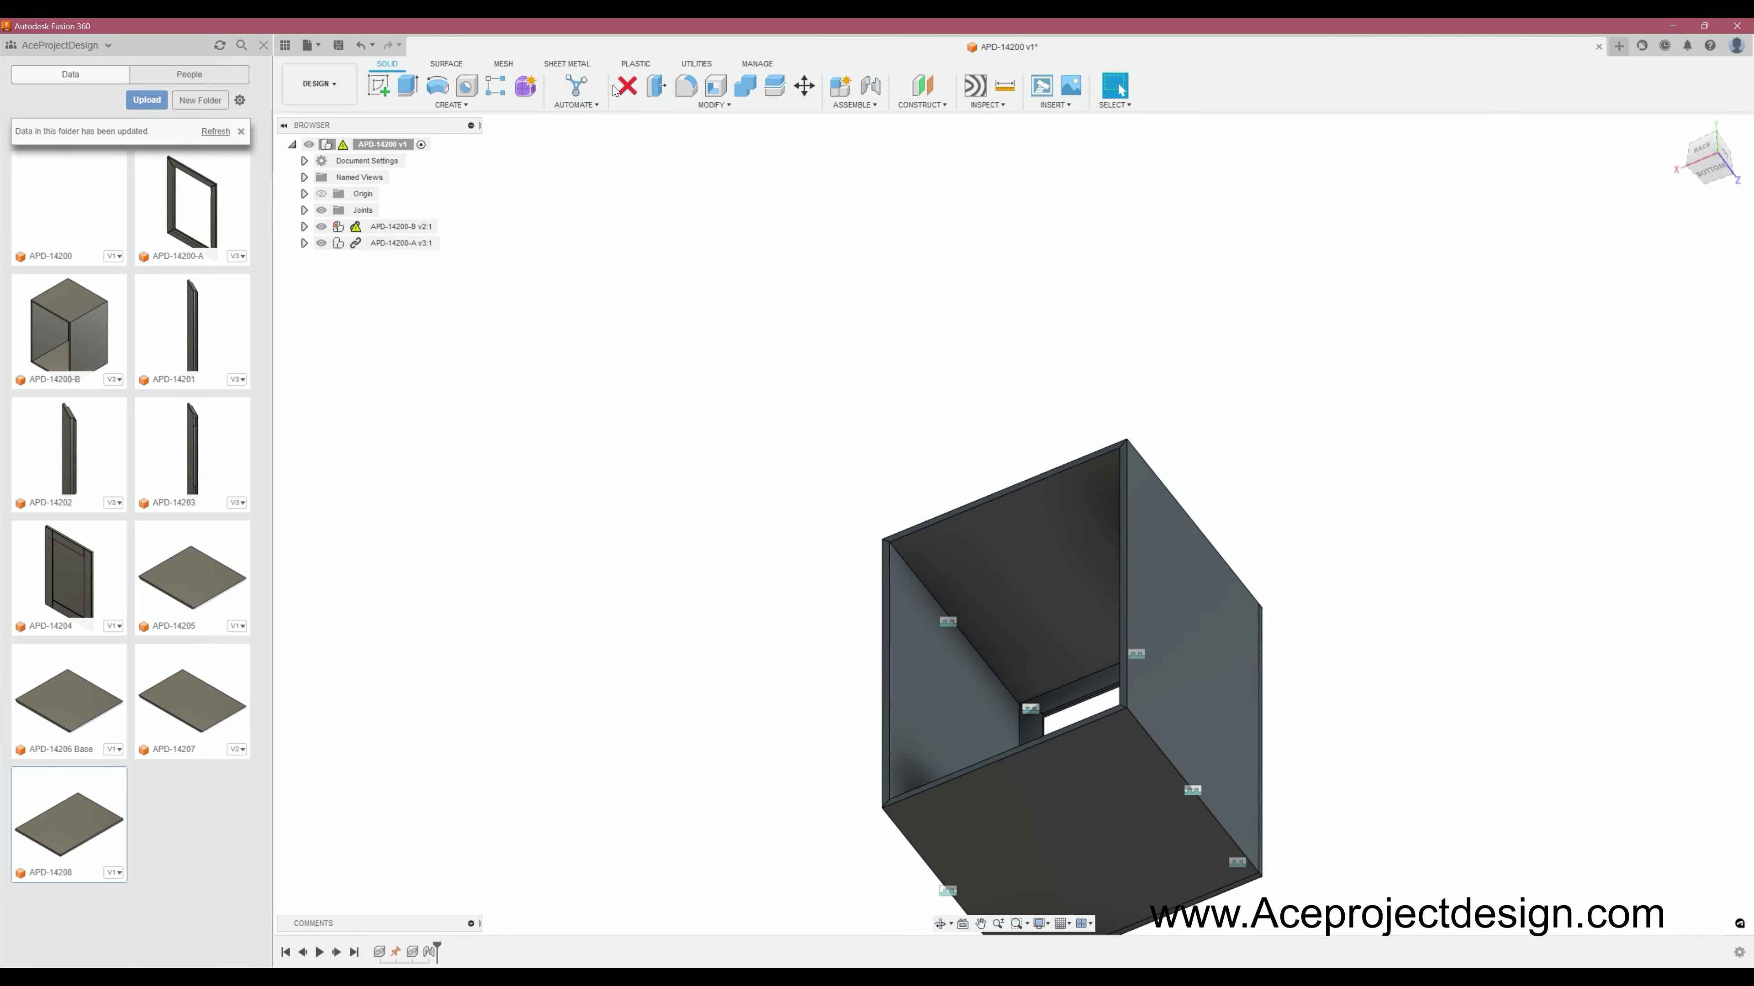
{"action": "middle_click_drag", "start_coordinate": [864, 456], "coordinate": [860, 538], "text": "shift"}
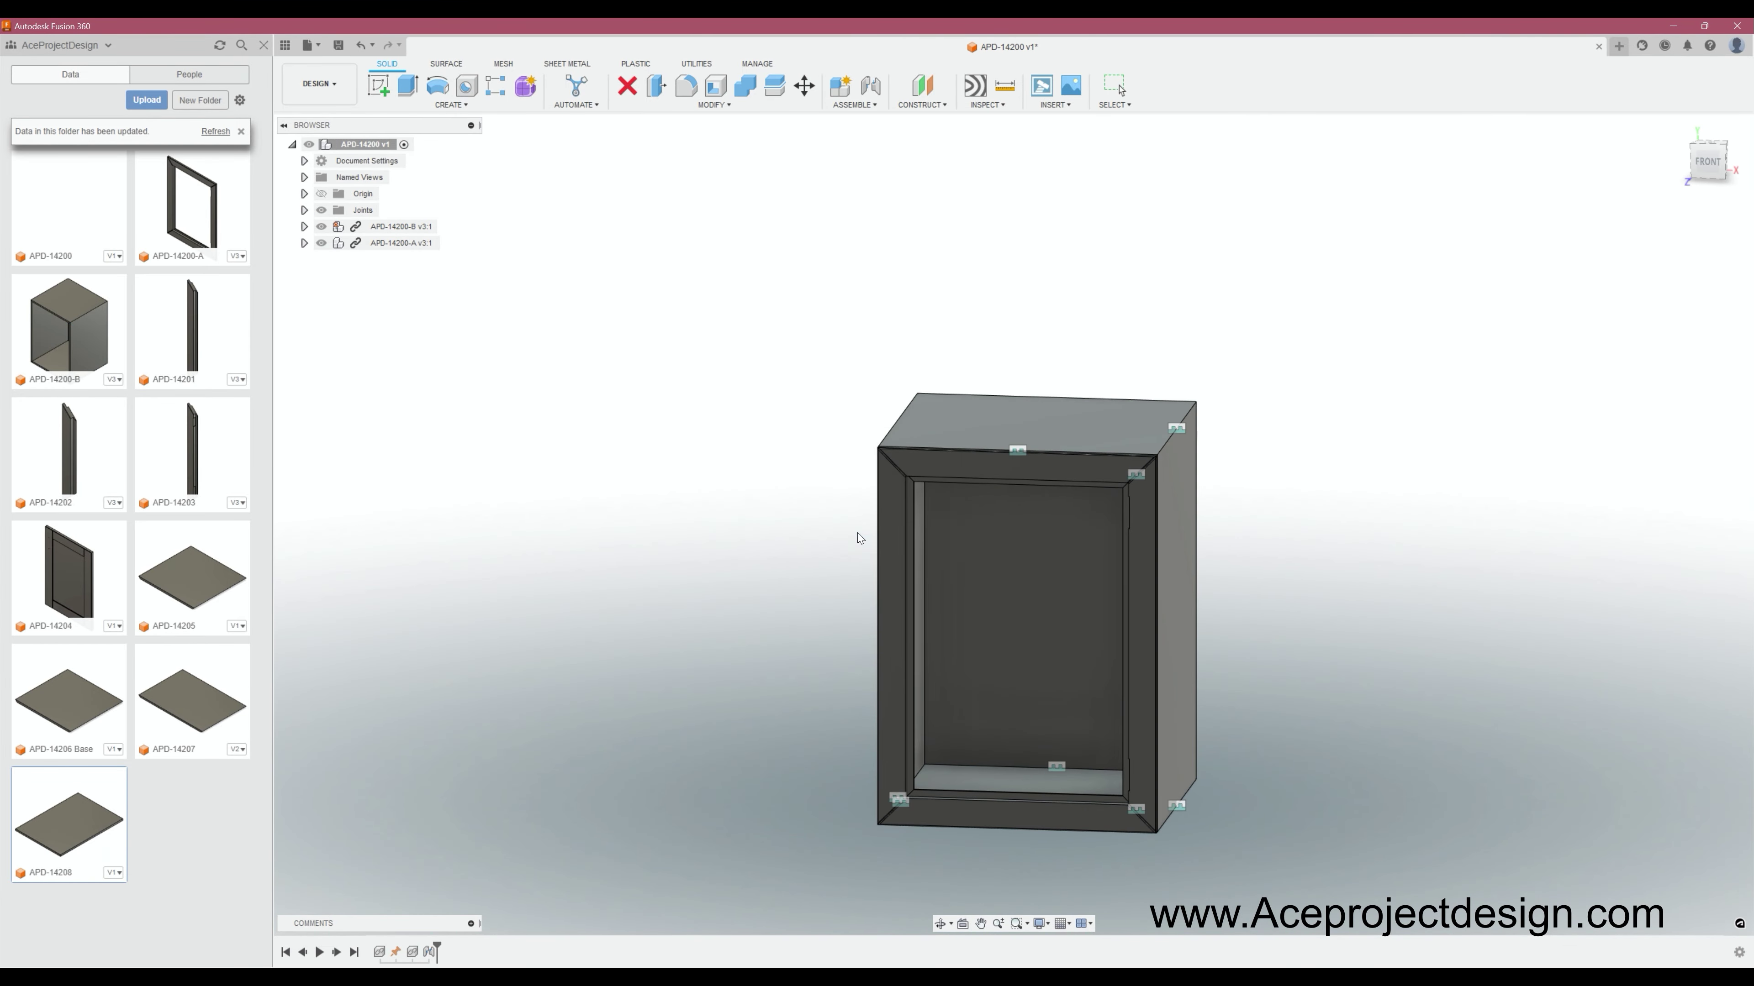
In a new design, extrude a thin base disc from a circle on the ground plane.
{"action": "left_click", "coordinate": [1619, 45]}
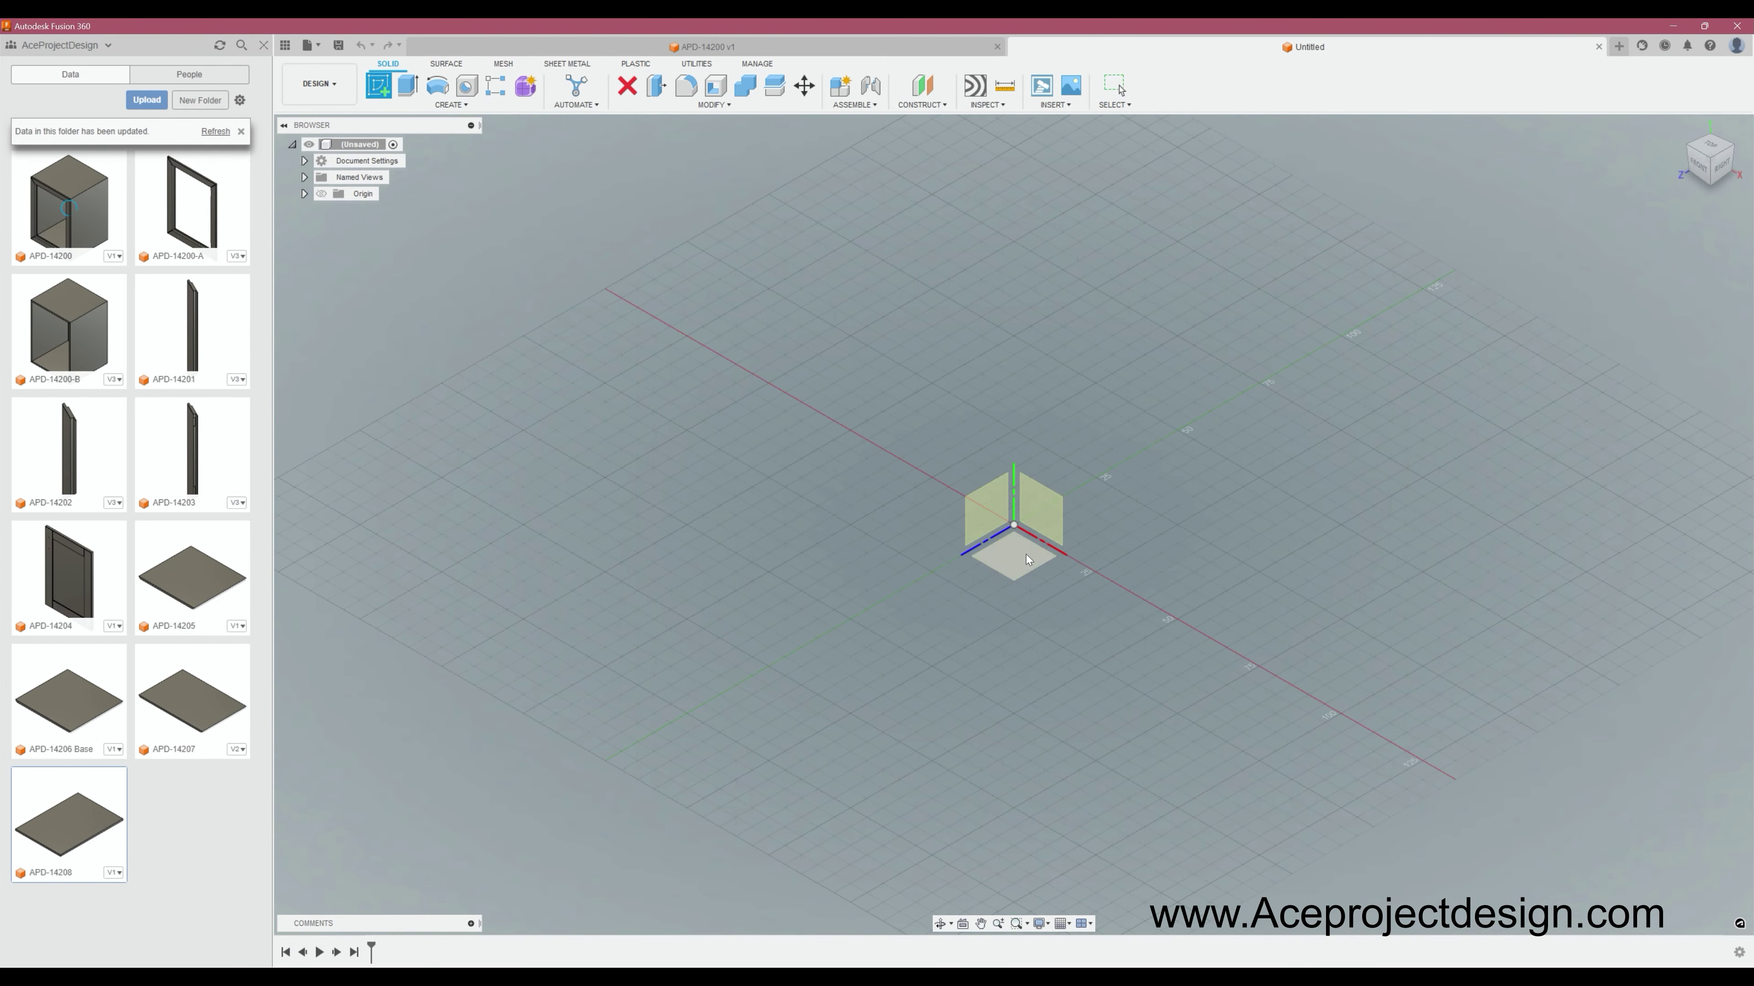
{"action": "left_click", "coordinate": [1028, 559]}
{"action": "left_click", "coordinate": [436, 104]}
{"action": "left_click", "coordinate": [514, 131]}
{"action": "left_click", "coordinate": [1013, 525]}
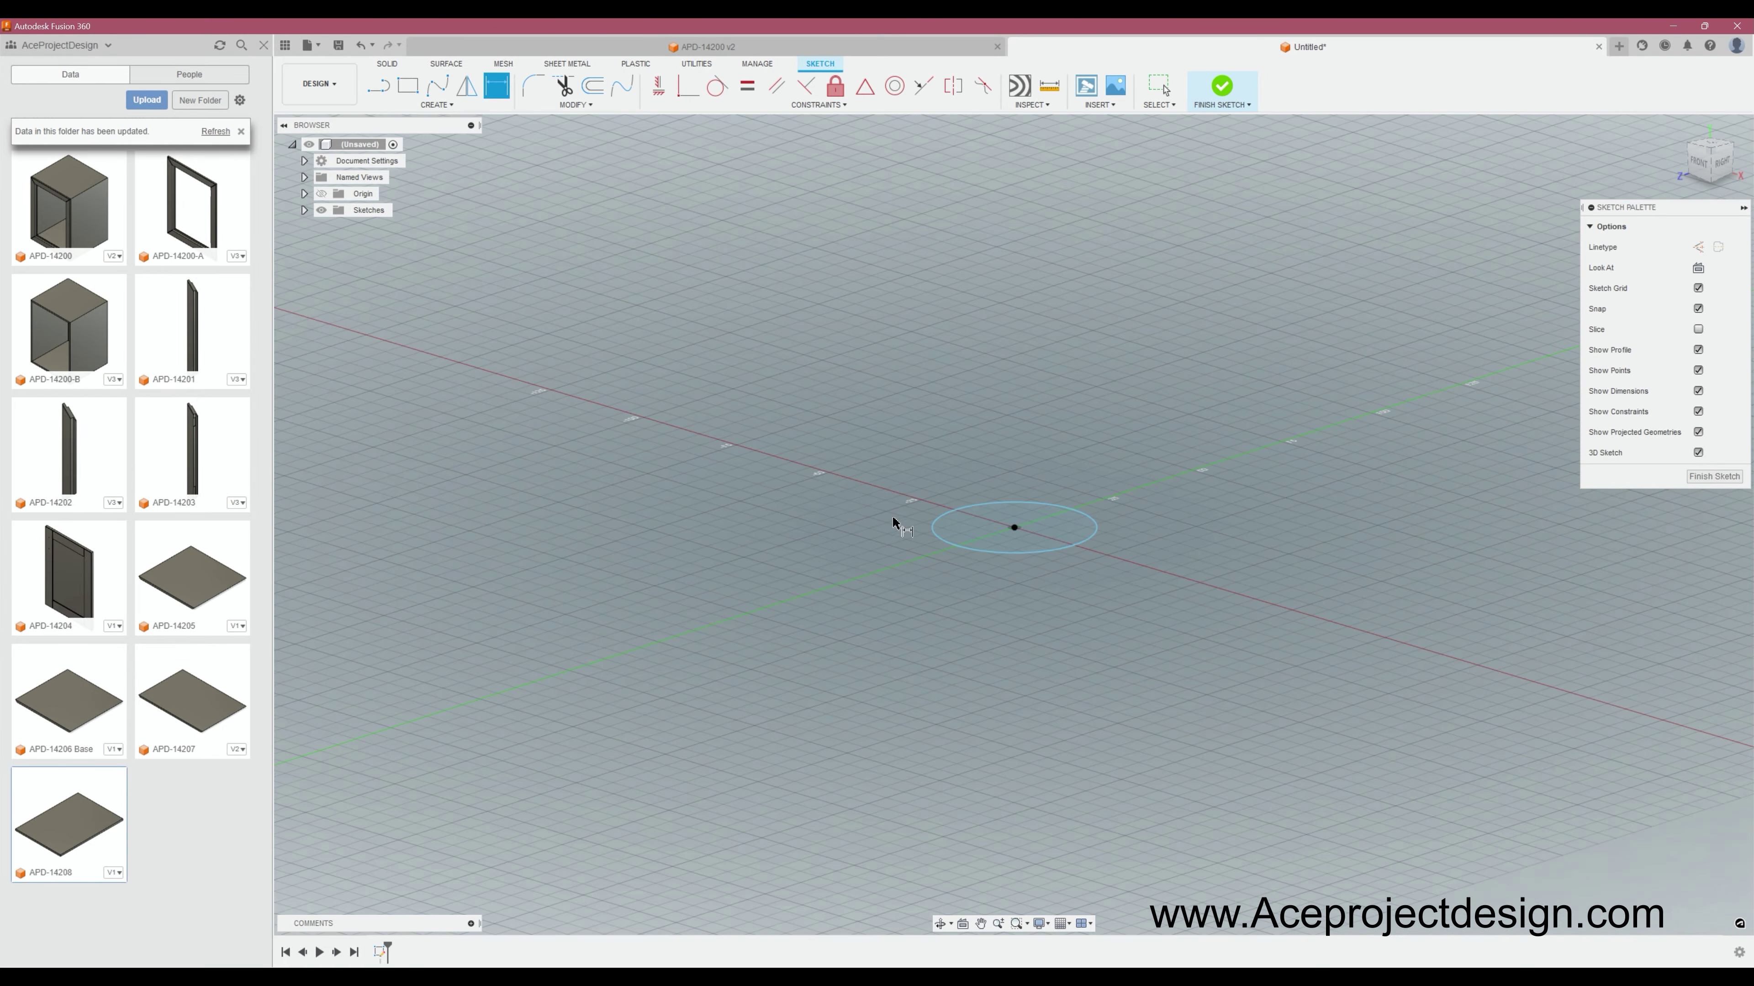
{"action": "left_click", "coordinate": [894, 525]}
{"action": "key", "text": "e"}
{"action": "key", "text": "Return"}
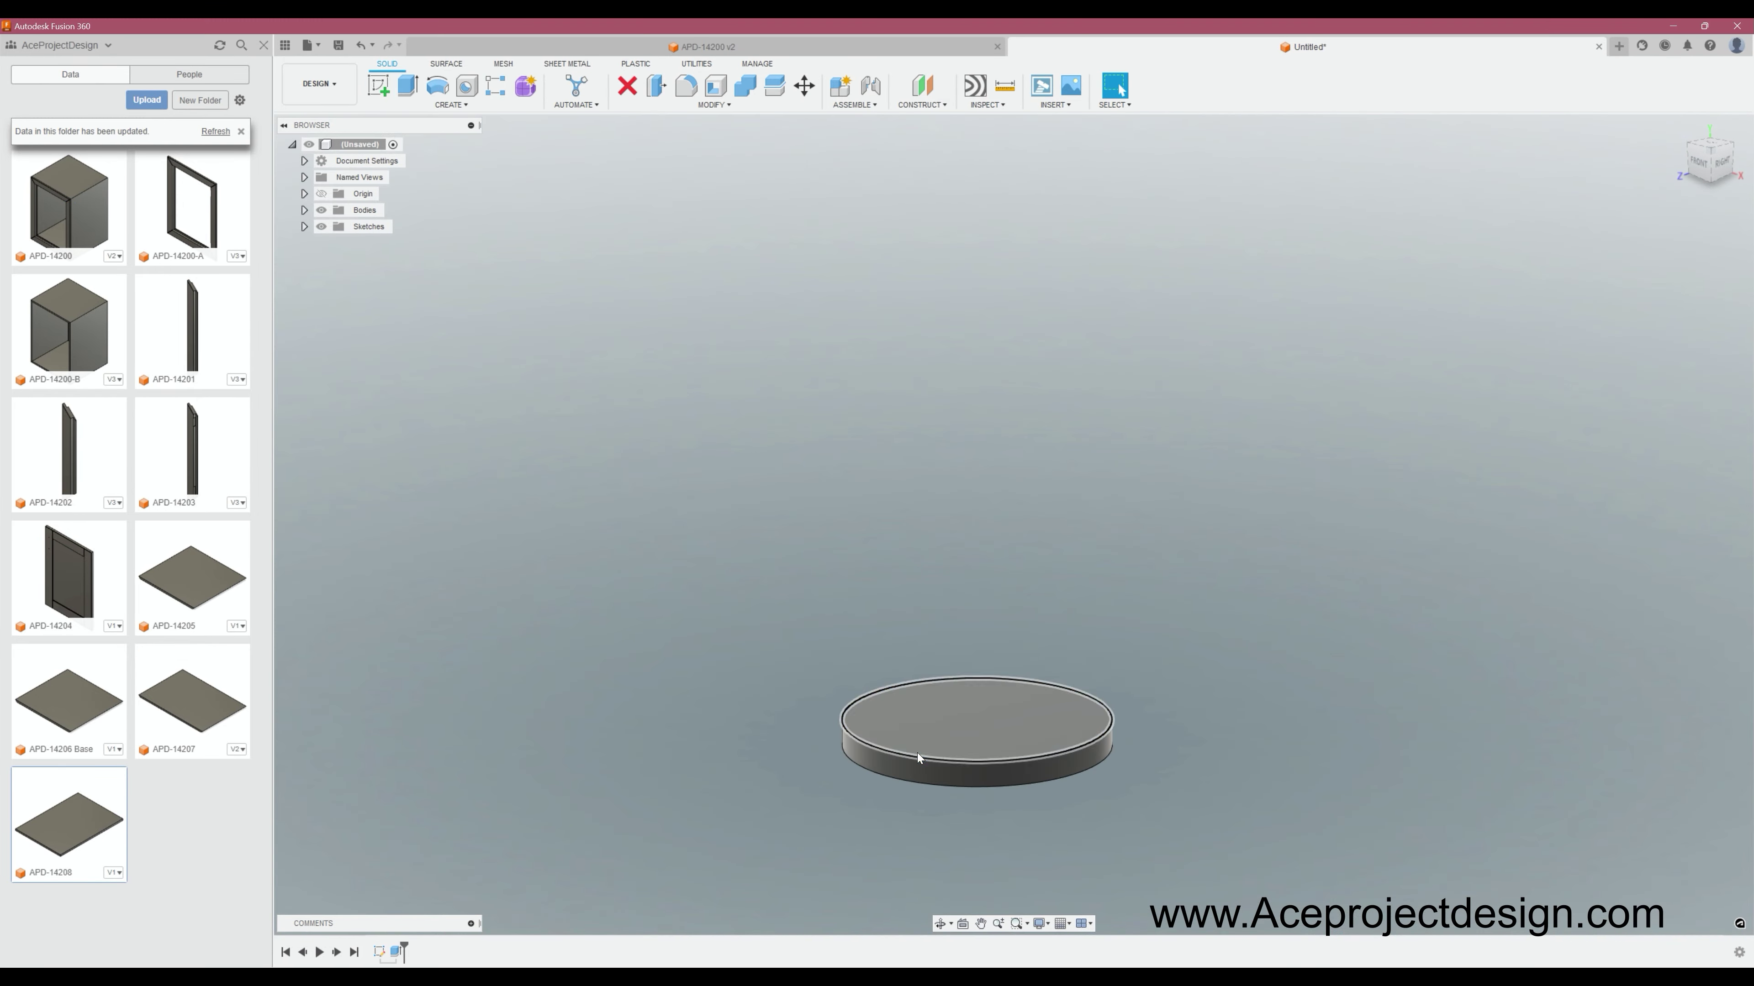
Sketch a Ø25 circle on the disc's top face with a concentric offset ring.
{"action": "left_click", "coordinate": [918, 758]}
{"action": "key", "text": "c"}
{"action": "left_click", "coordinate": [1013, 525]}
{"action": "left_click", "coordinate": [945, 526]}
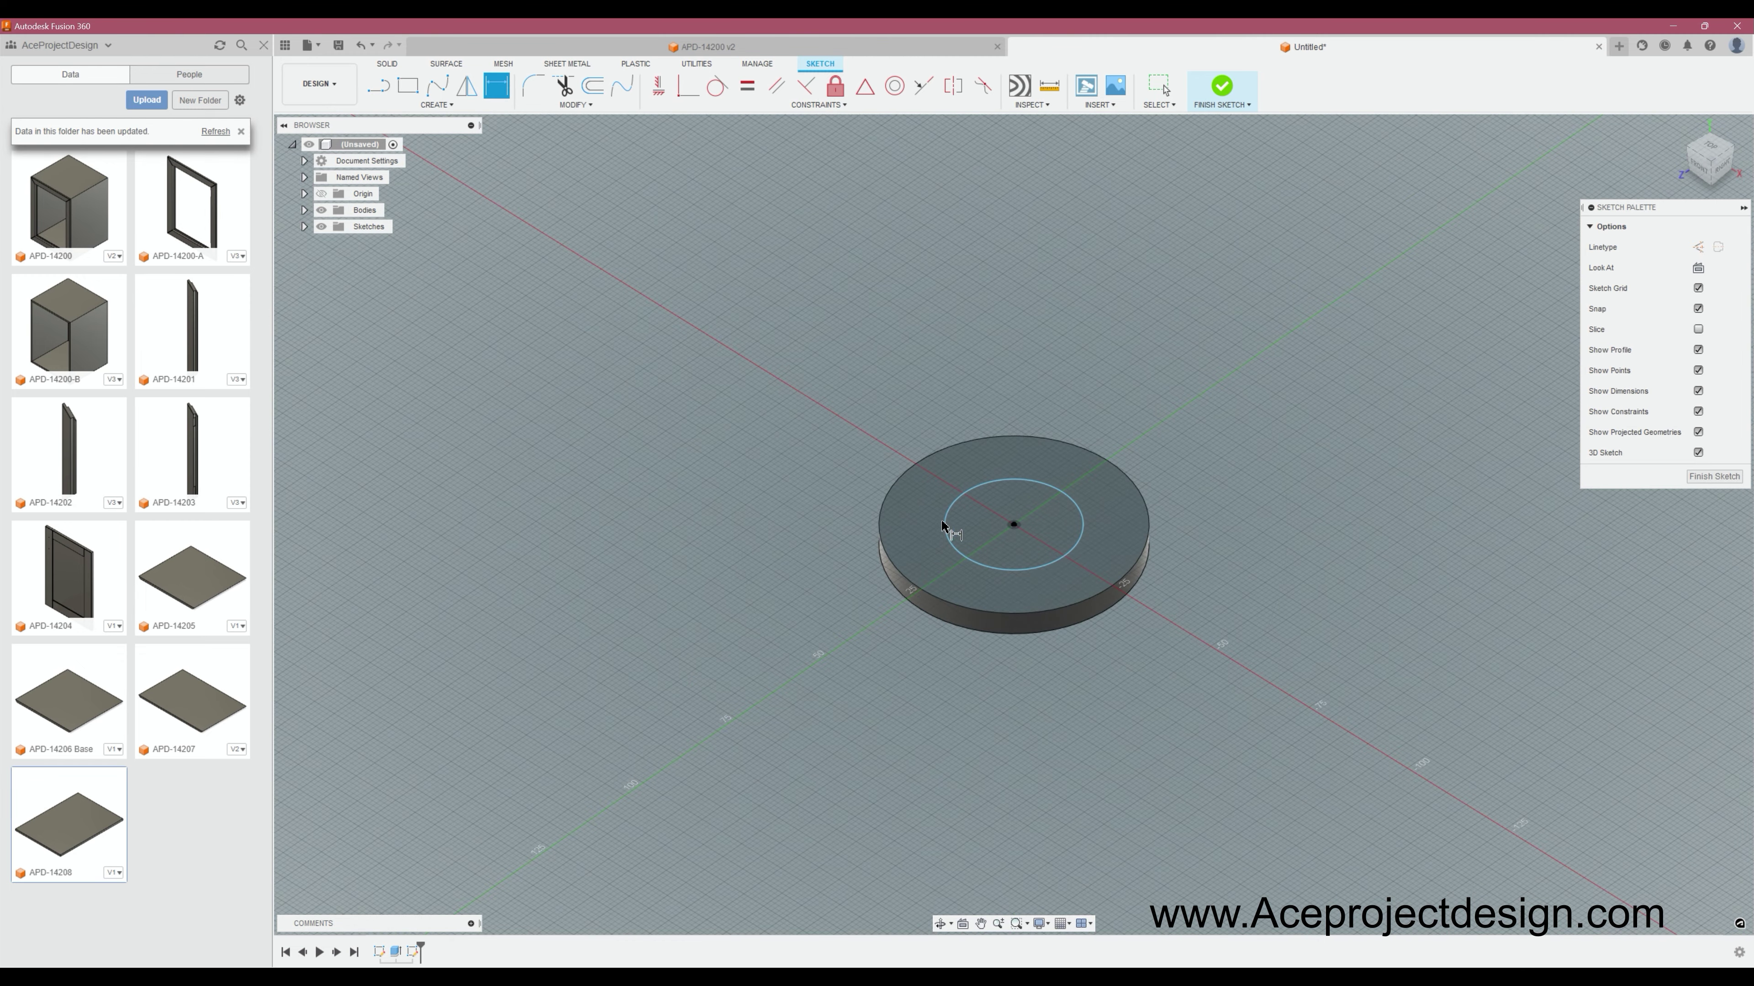
{"action": "type", "text": "25"}
{"action": "key", "text": "Return"}
{"action": "key", "text": "o"}
{"action": "left_click", "coordinate": [976, 560]}
{"action": "key", "text": "Return"}
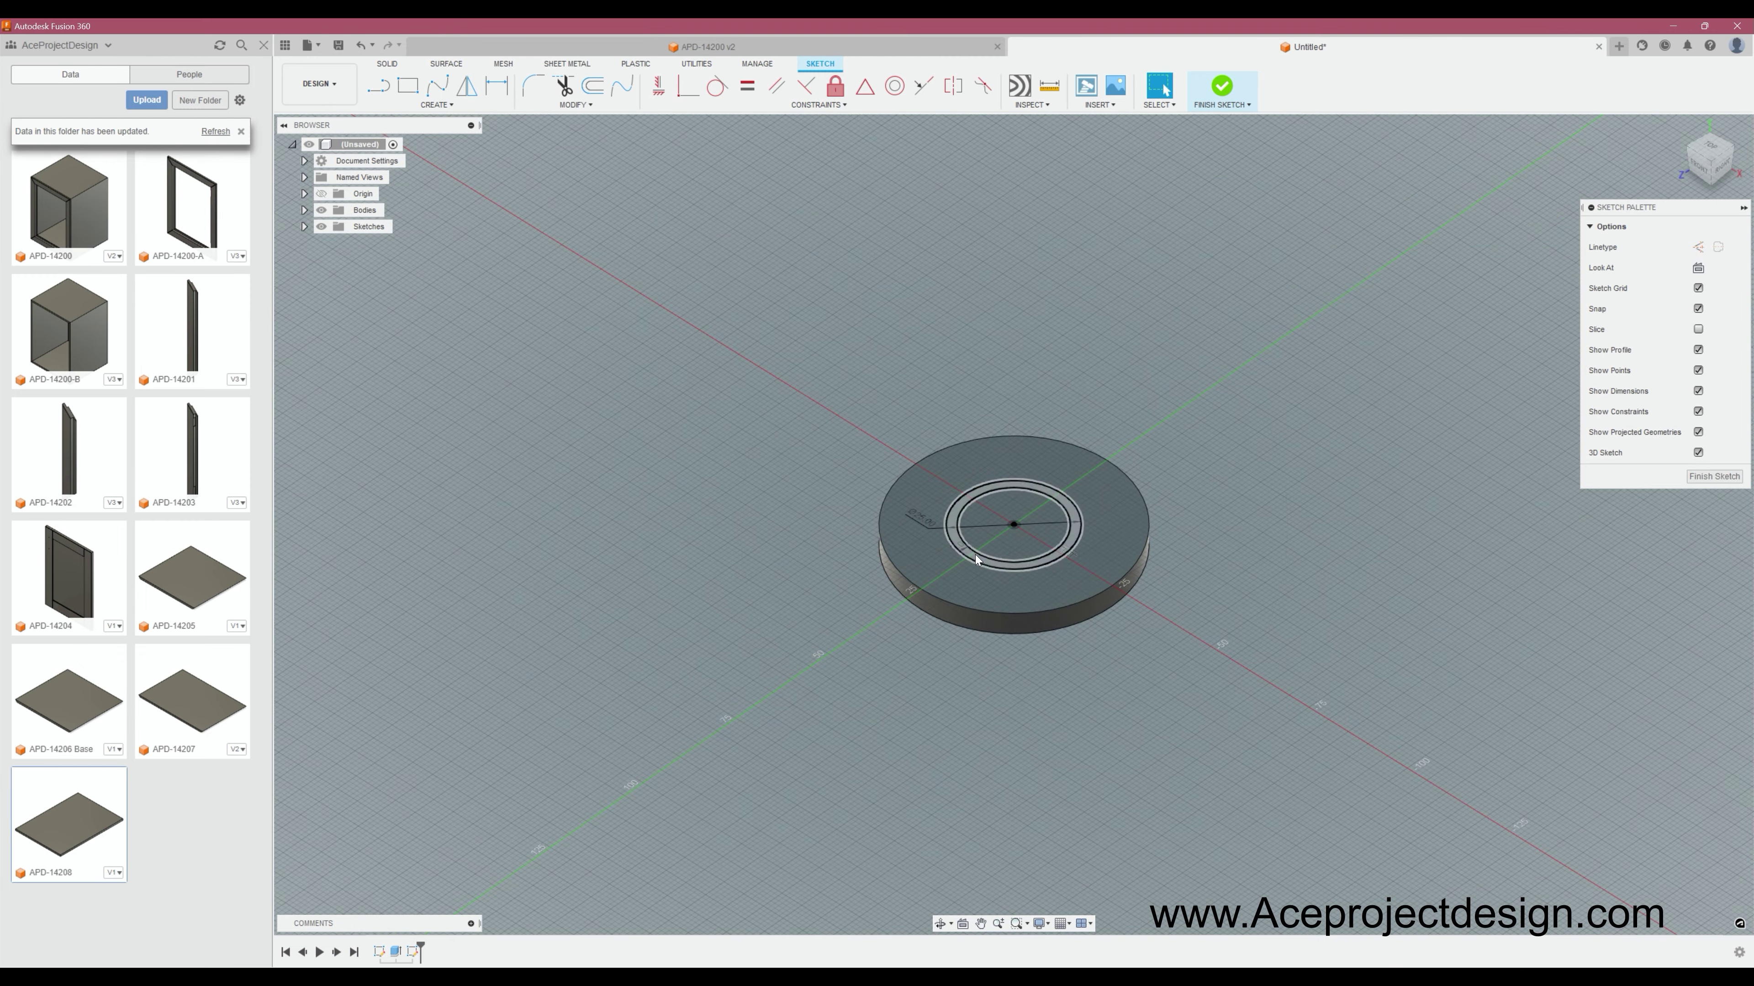
Extrude the ring 100 into a tall tube.
{"action": "key", "text": "e"}
{"action": "left_click", "coordinate": [977, 560]}
{"action": "type", "text": "100"}
{"action": "key", "text": "Return"}
{"action": "middle_click_drag", "start_coordinate": [970, 443], "coordinate": [894, 390], "text": "shift"}
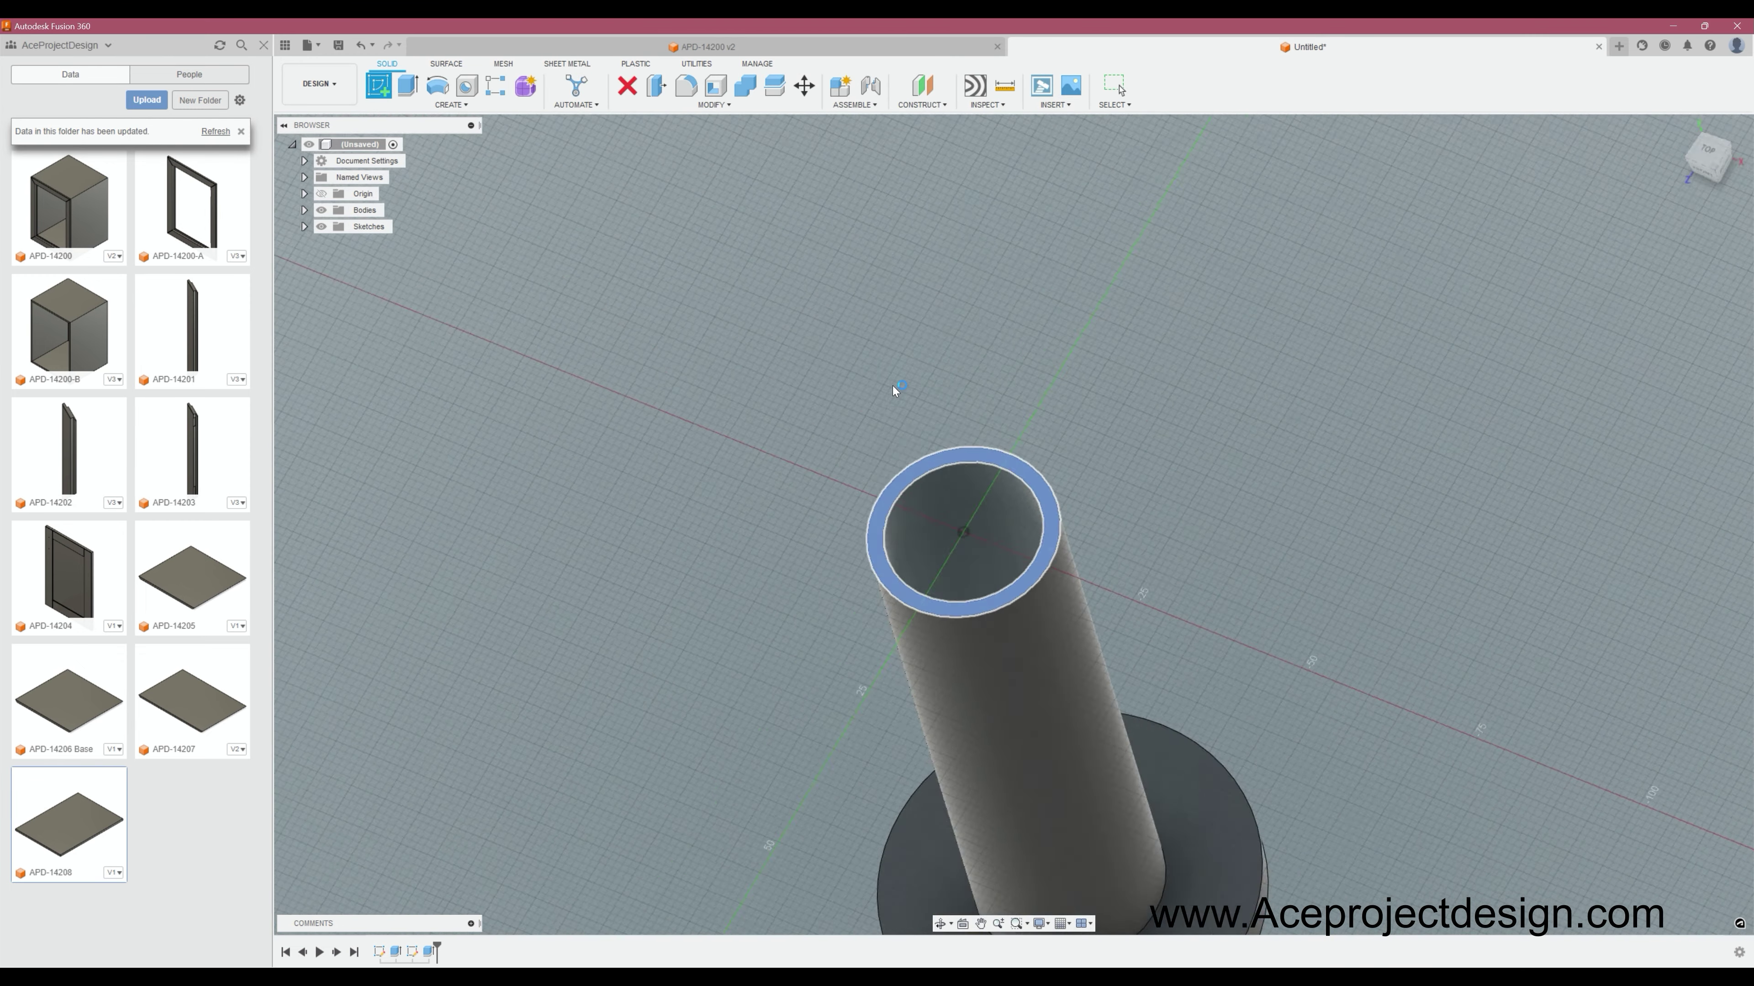
Sketch a large circle on the tube top and extrude it into a flange.
{"action": "left_click", "coordinate": [934, 470]}
{"action": "key", "text": "c"}
{"action": "left_click", "coordinate": [1010, 521]}
{"action": "left_click", "coordinate": [834, 528]}
{"action": "middle_click_drag", "start_coordinate": [1011, 718], "coordinate": [978, 488], "text": "shift"}
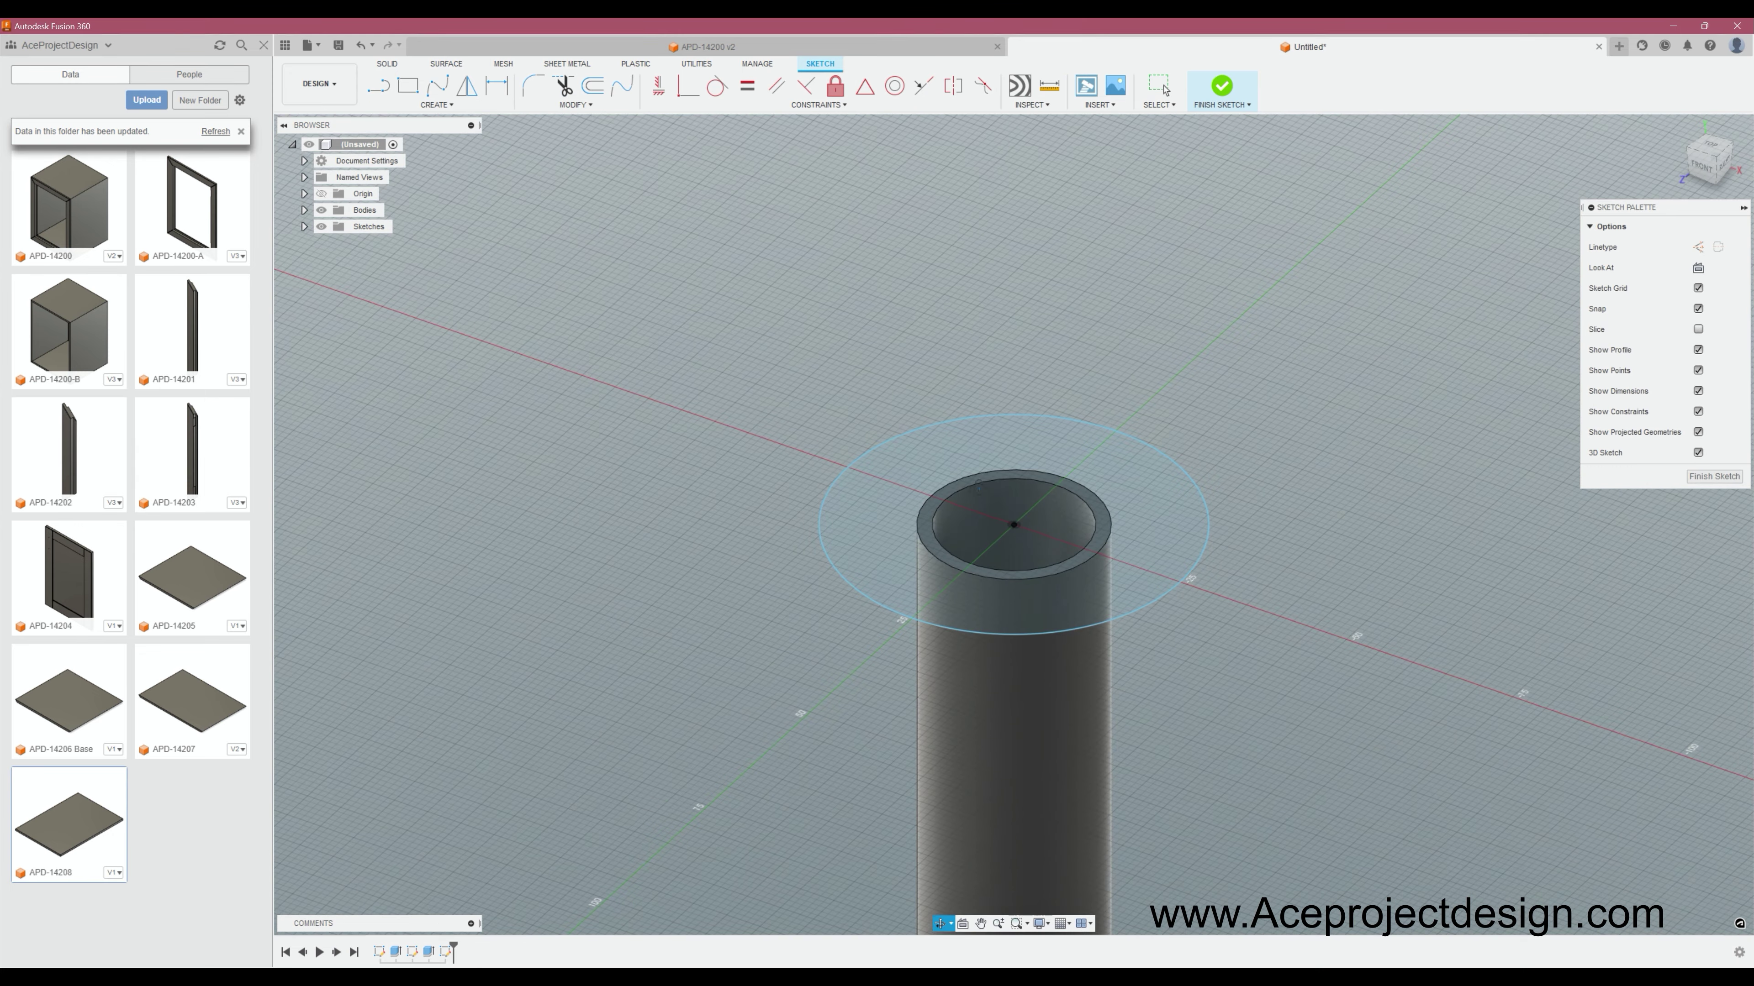
{"action": "key", "text": "e"}
{"action": "left_click", "coordinate": [940, 440]}
{"action": "key", "text": "Return"}
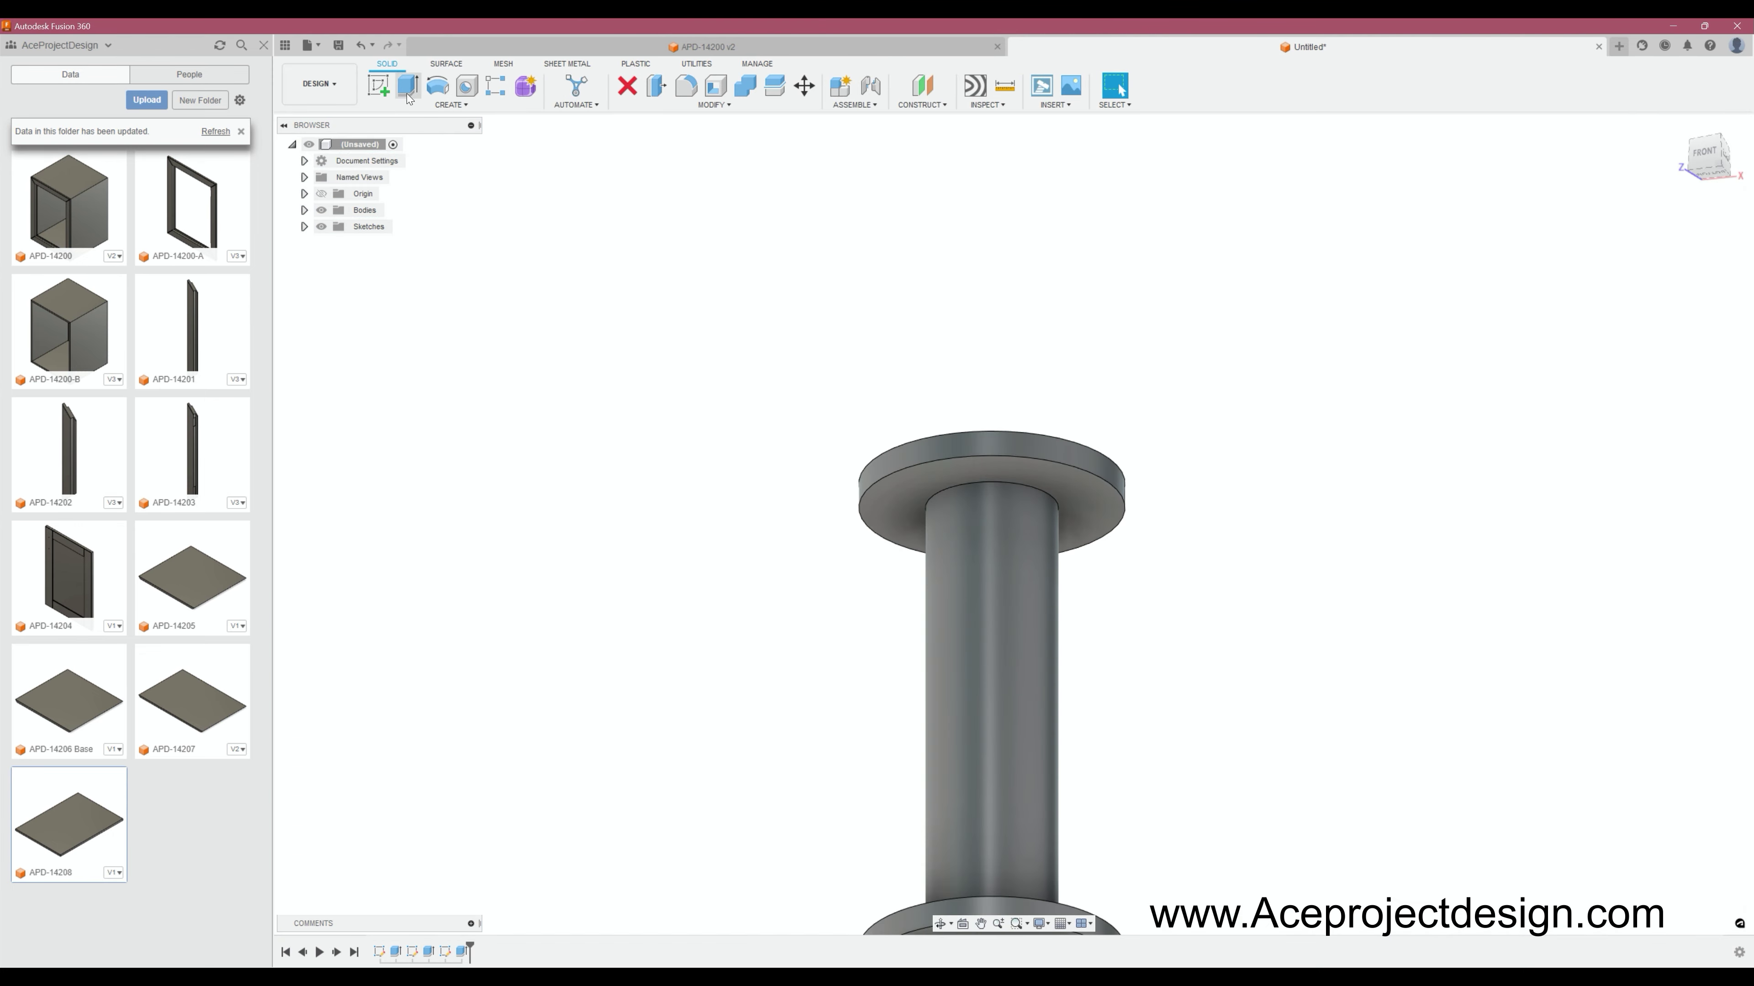
Sketch a Ø5.5 bolt hole 18 from centre on the flange and start a circular pattern.
{"action": "left_click", "coordinate": [378, 85]}
{"action": "left_click", "coordinate": [1098, 515]}
{"action": "key", "text": "c"}
{"action": "left_click", "coordinate": [915, 525]}
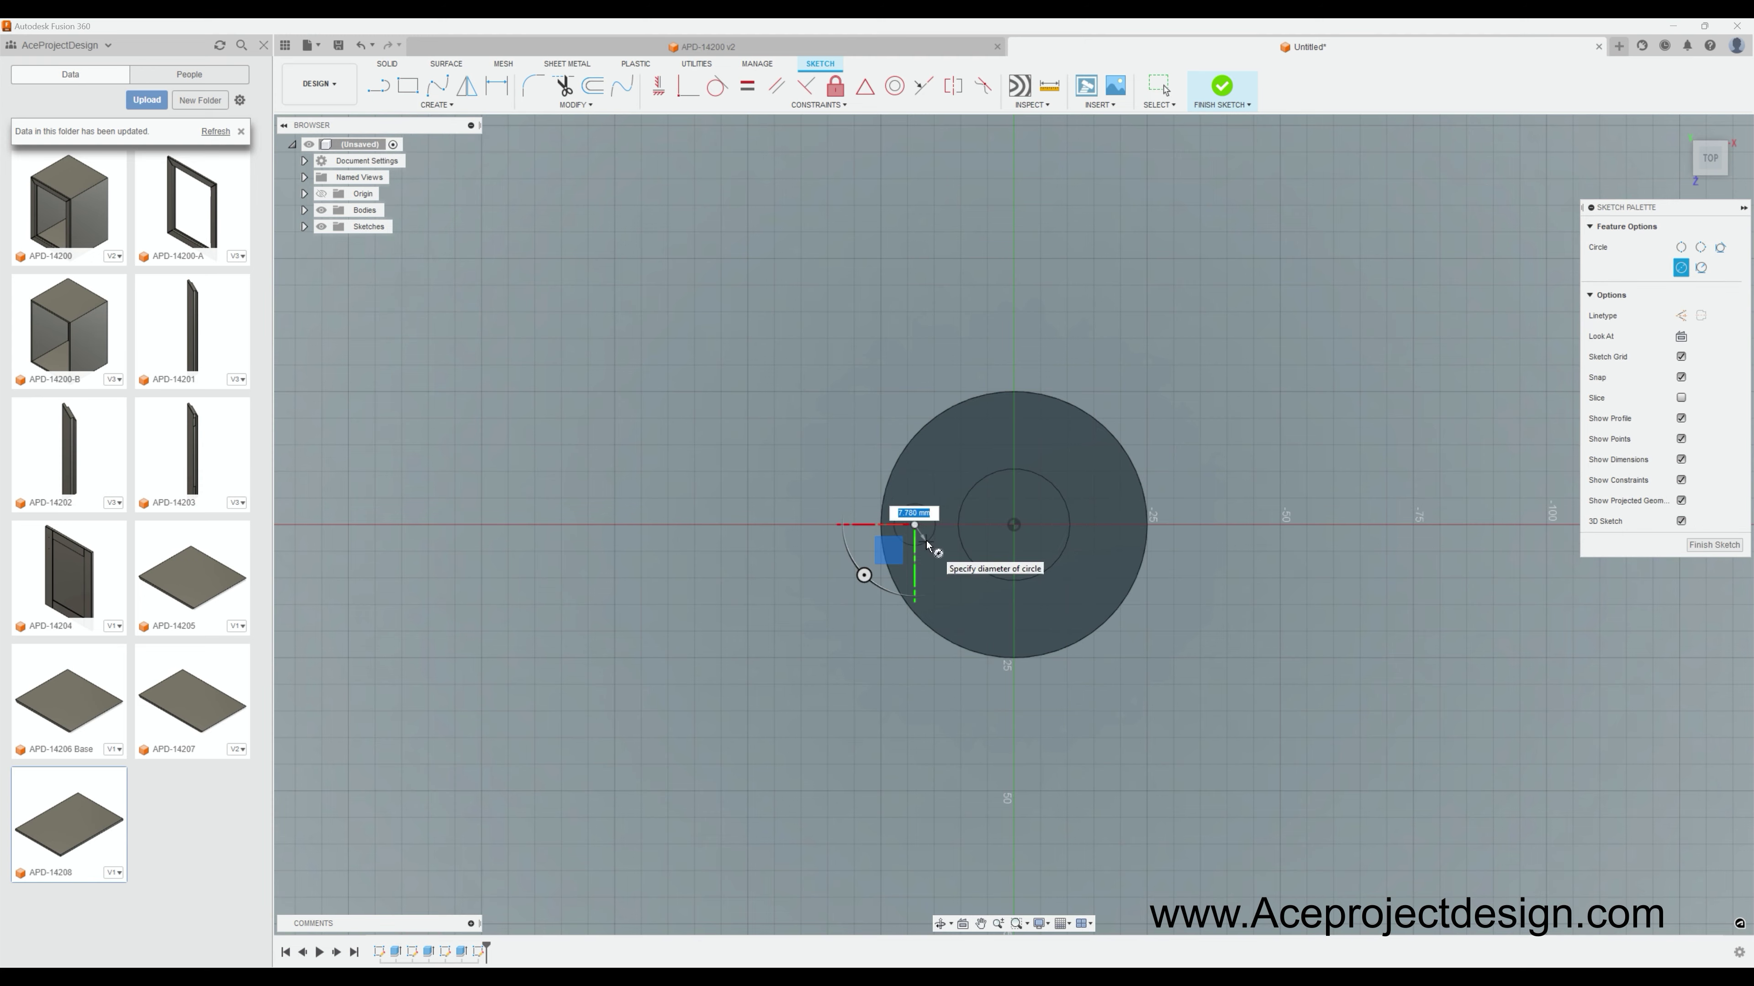
{"action": "type", "text": "5.5"}
{"action": "key", "text": "Return"}
{"action": "scroll", "coordinate": [927, 546], "scroll_direction": "up", "scroll_amount": 2}
{"action": "type", "text": "d18"}
{"action": "key", "text": "Return"}
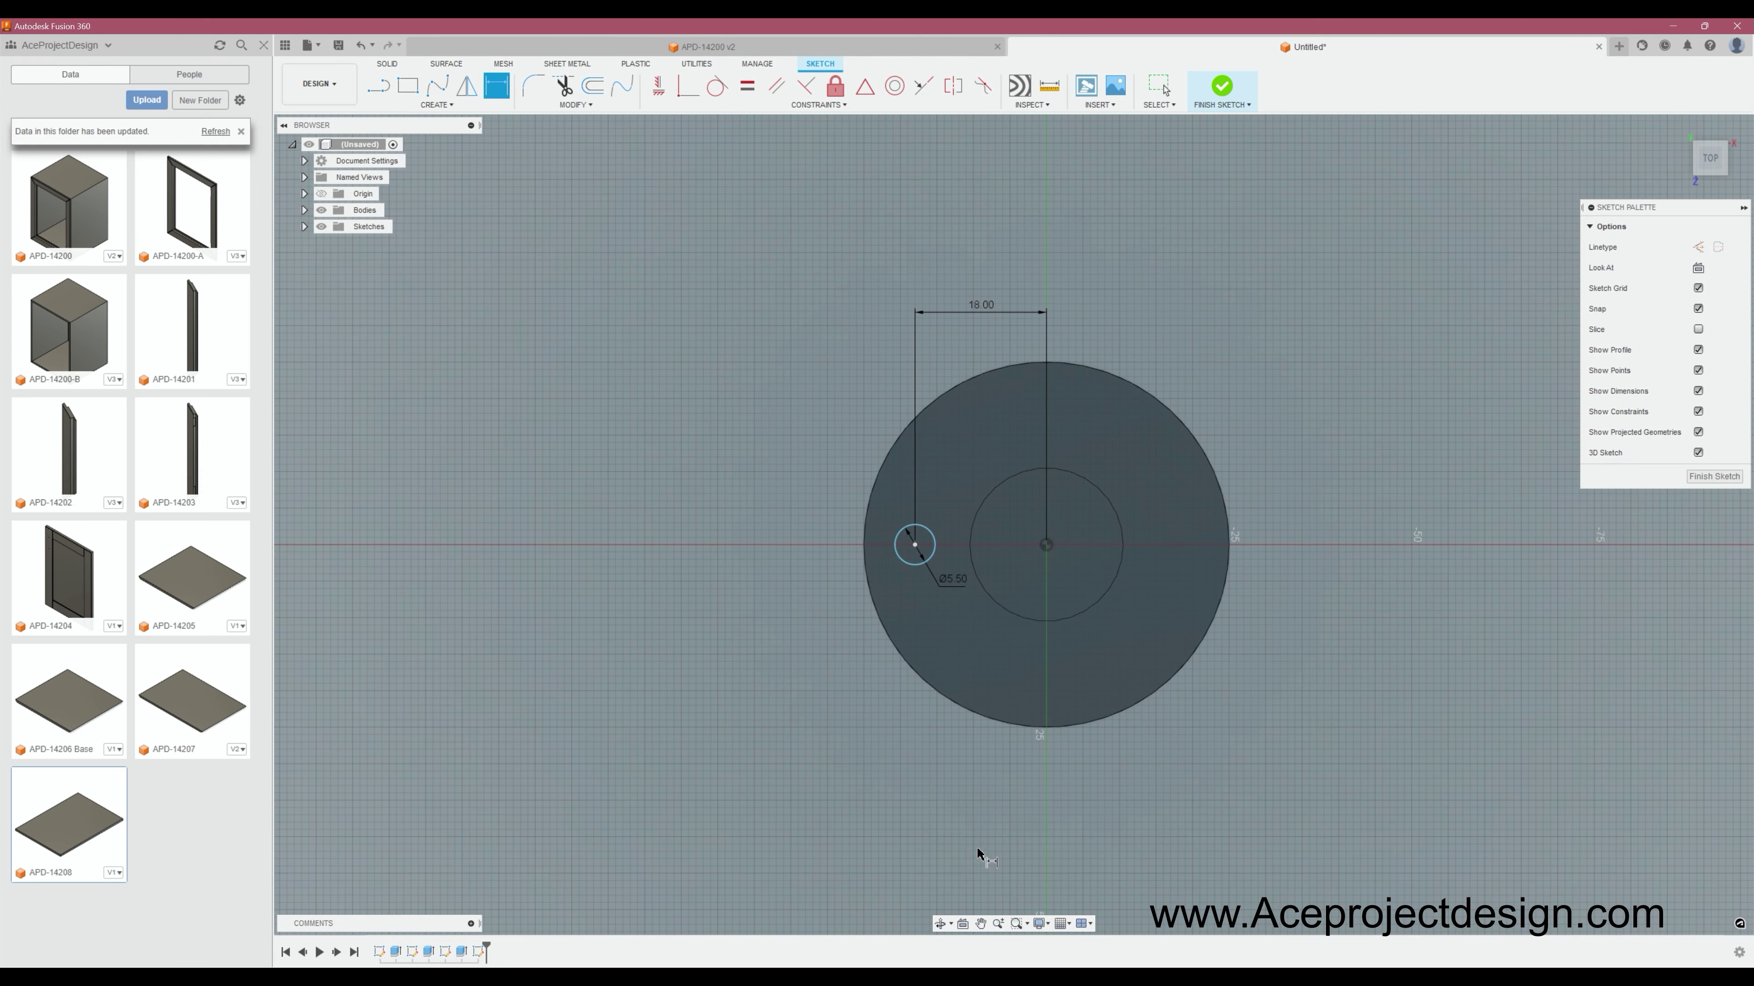
{"action": "middle_click_drag", "start_coordinate": [979, 855], "coordinate": [1001, 760], "text": "shift"}
{"action": "left_click", "coordinate": [437, 104]}
{"action": "left_click", "coordinate": [397, 286]}
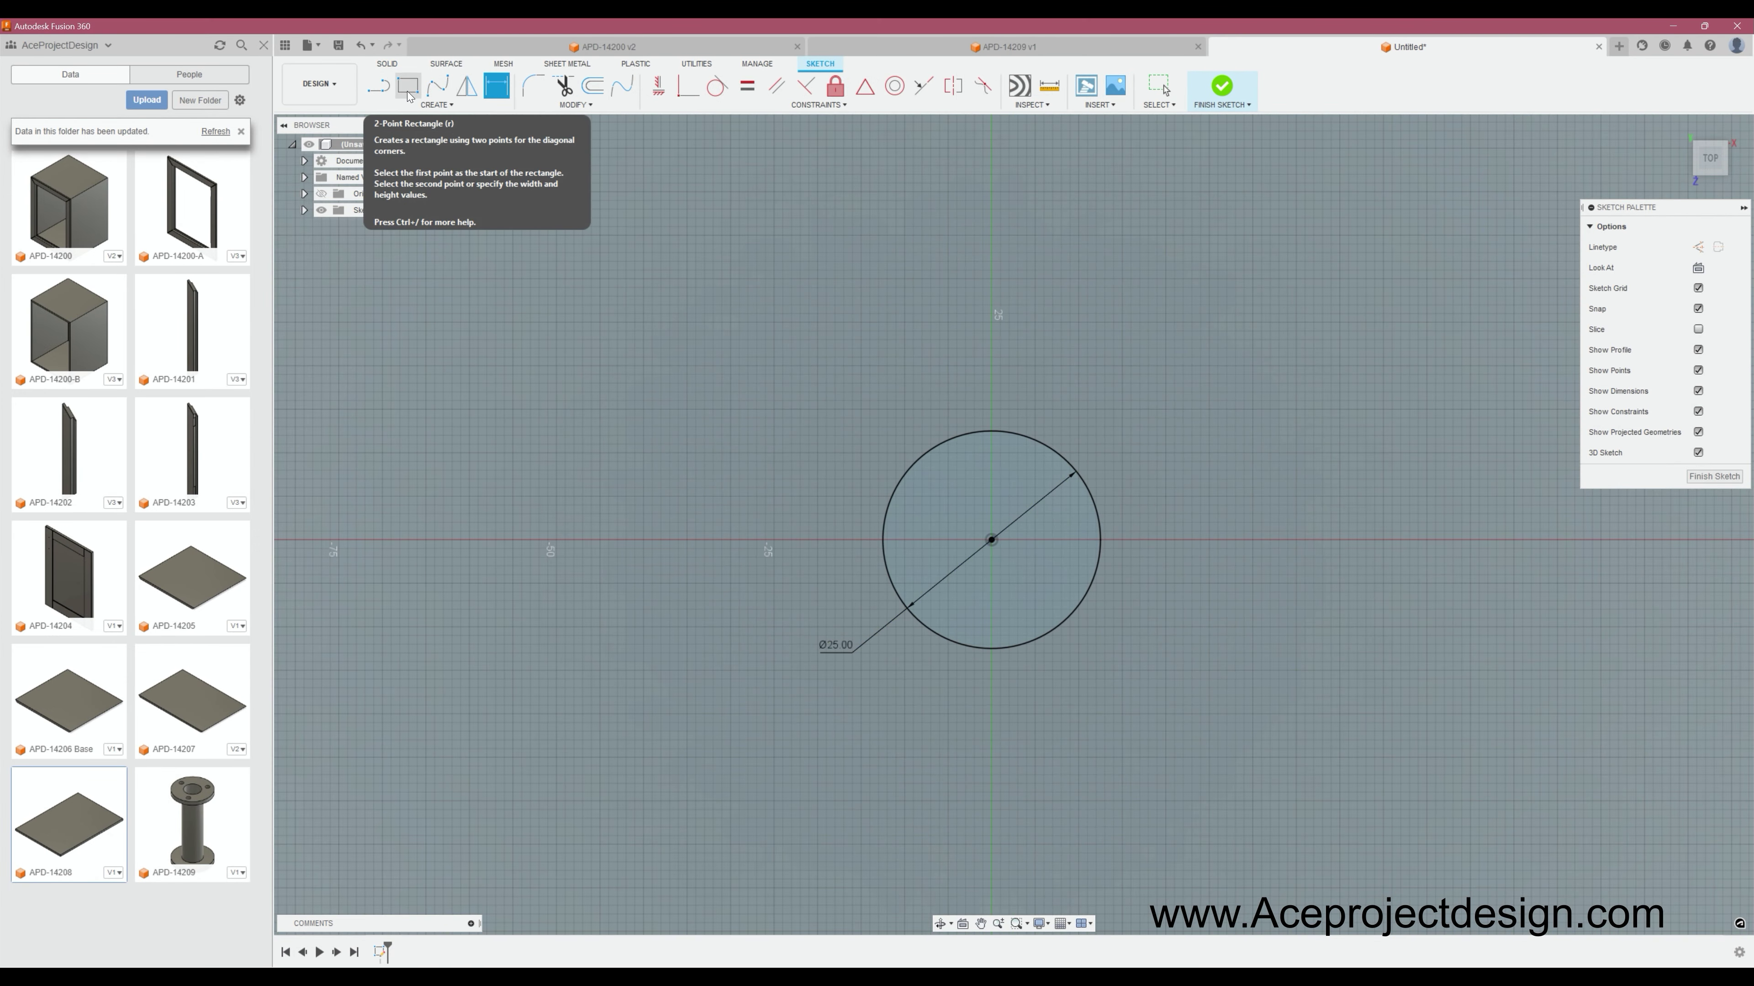
Offset the Ø25 circle outward by 3 mm.
{"action": "left_click", "coordinate": [592, 85]}
{"action": "left_click", "coordinate": [884, 580]}
{"action": "type", "text": "3"}
{"action": "key", "text": "Return"}
{"action": "key", "text": "l"}
Draw a rectangle below the circles and dimension its side to 35.
{"action": "left_click", "coordinate": [856, 539]}
{"action": "left_click", "coordinate": [1126, 539]}
{"action": "key", "text": "Escape"}
{"action": "left_click", "coordinate": [856, 757]}
{"action": "left_click", "coordinate": [1126, 757]}
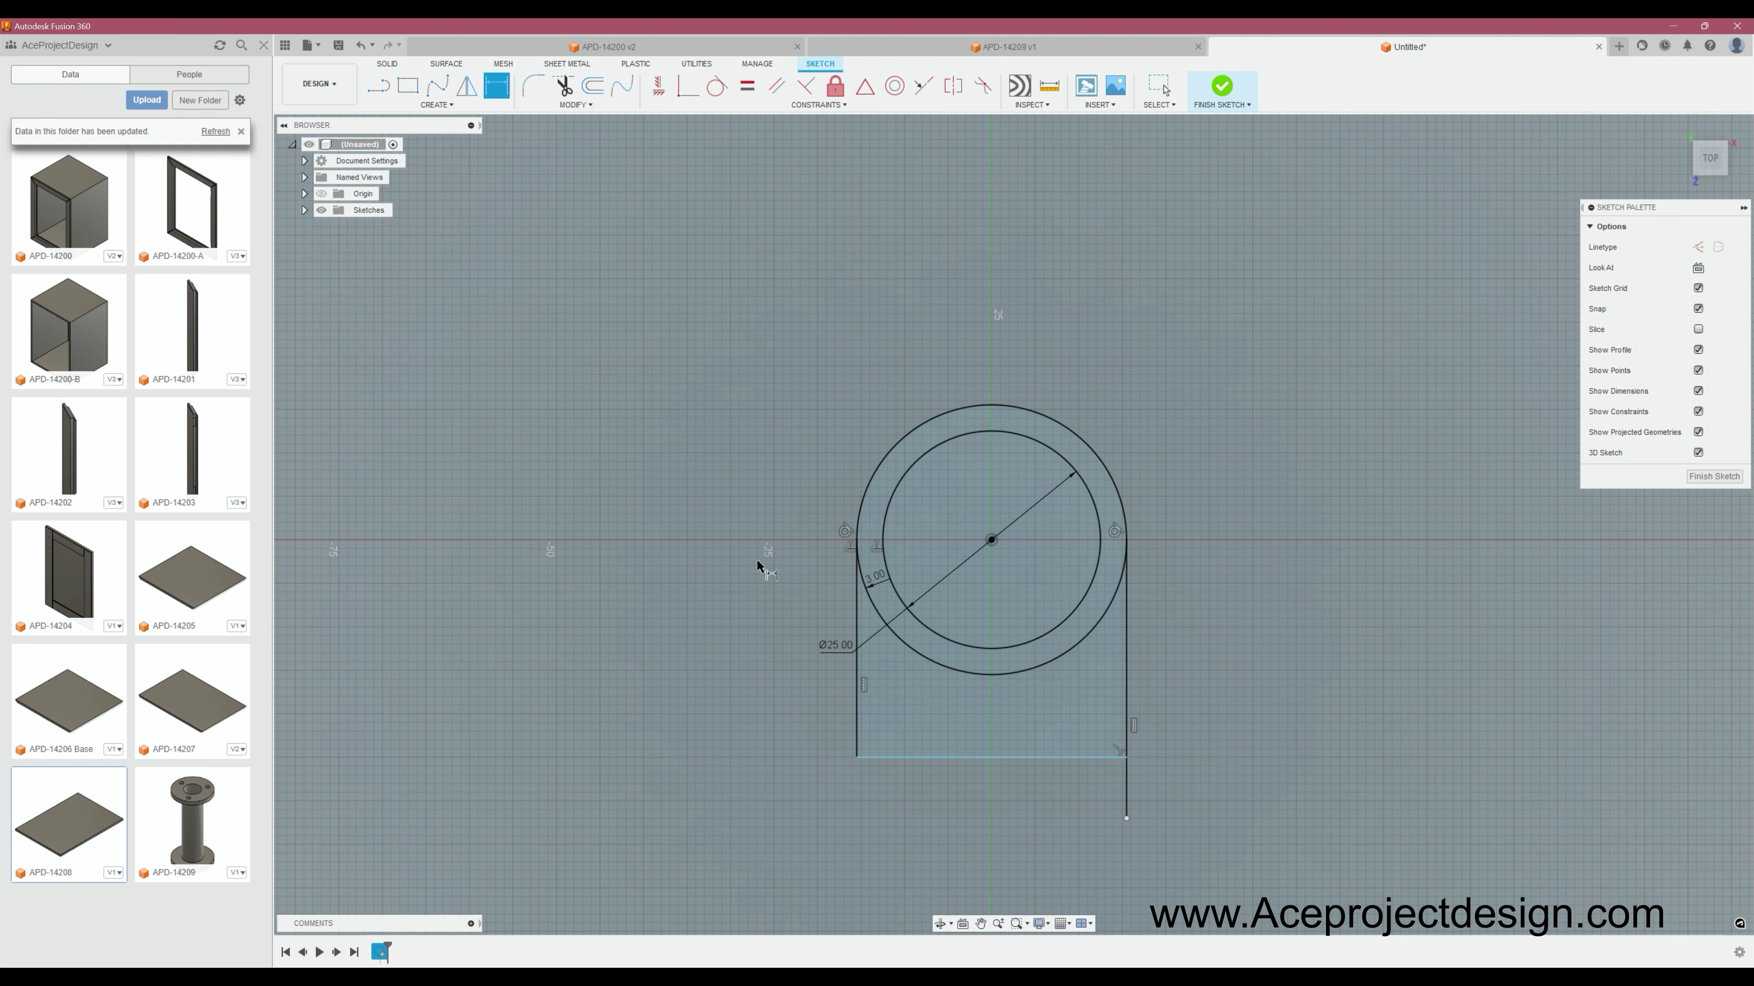
{"action": "left_click", "coordinate": [856, 657]}
{"action": "left_click", "coordinate": [816, 674]}
{"action": "type", "text": "35"}
{"action": "key", "text": "Return"}
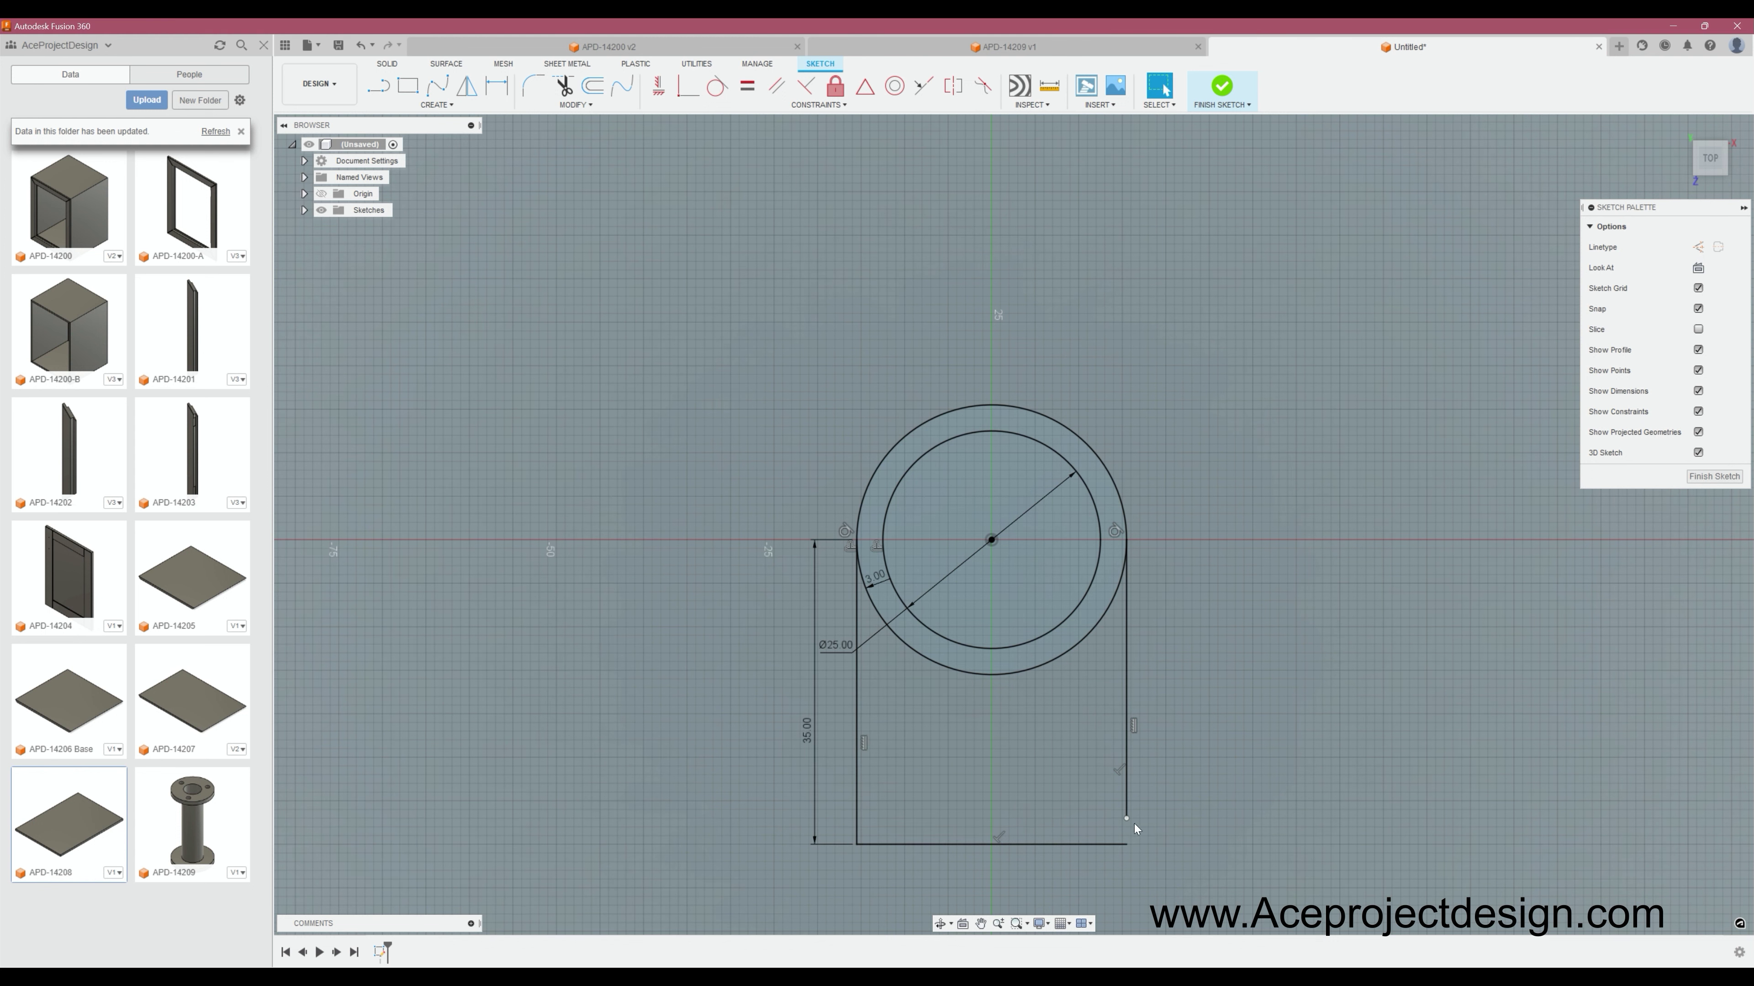
Trim away the outer circle's upper arc and add a line from the circle's bottom.
{"action": "key", "text": "l"}
{"action": "left_click", "coordinate": [857, 539]}
{"action": "key", "text": "t"}
{"action": "left_click", "coordinate": [871, 482]}
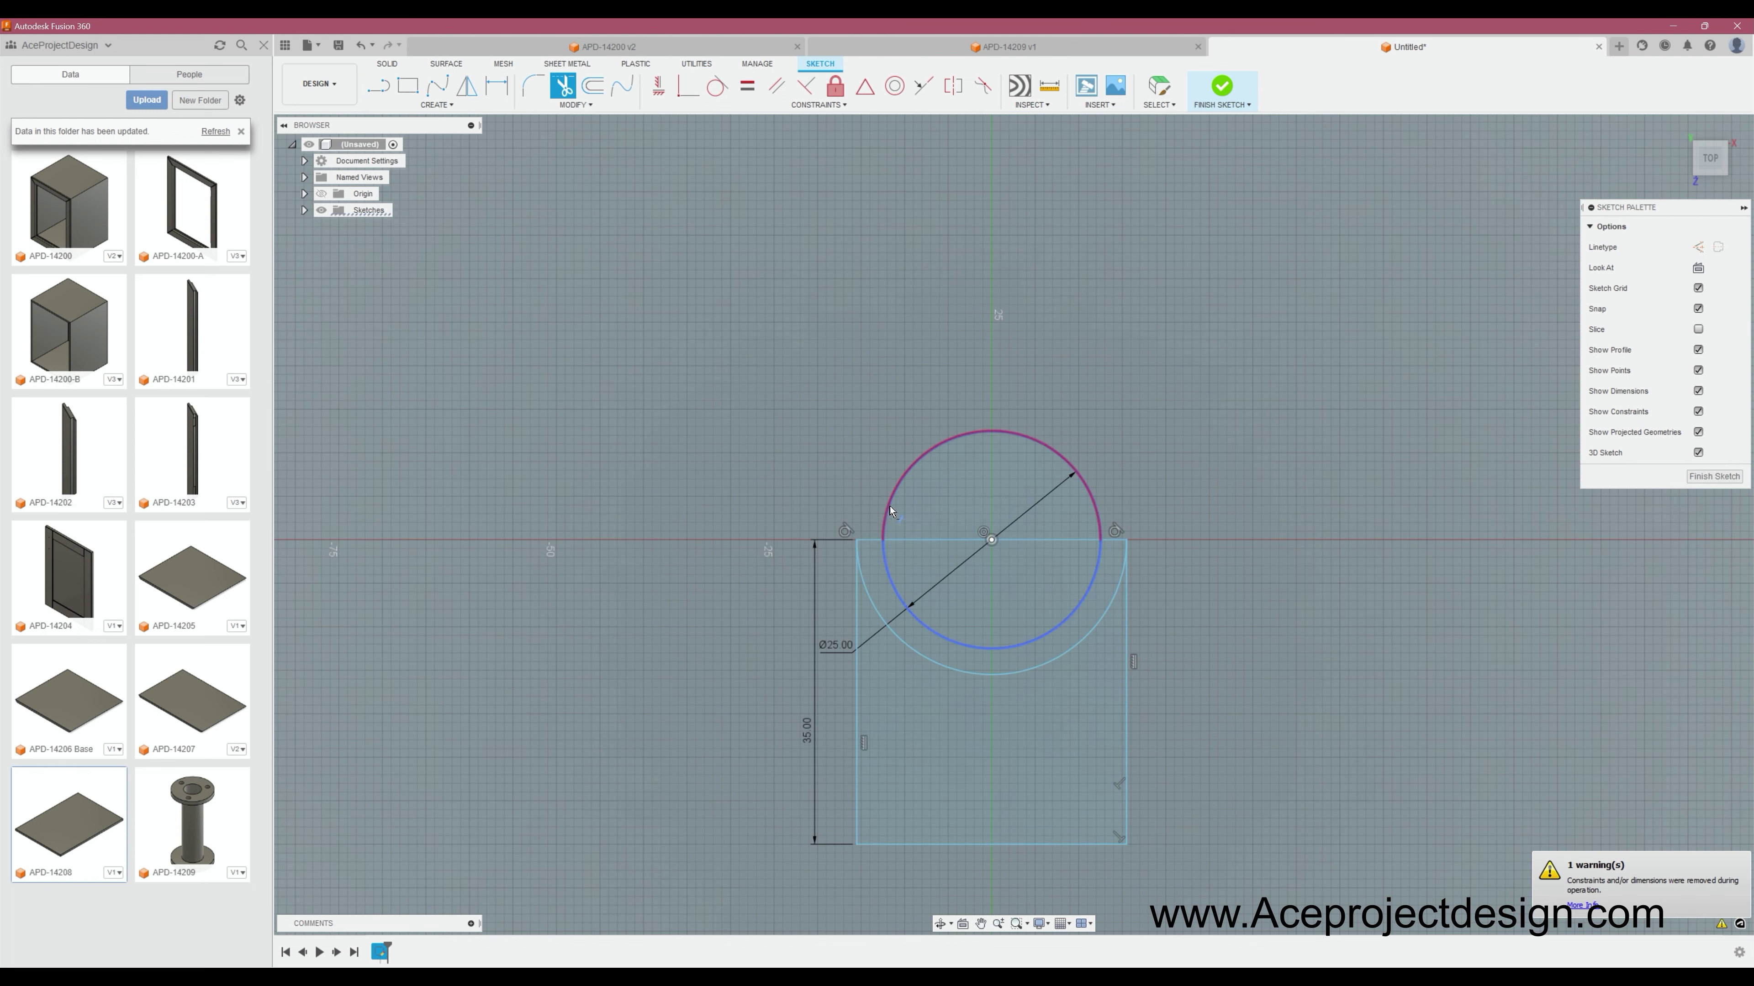
{"action": "key", "text": "l"}
{"action": "left_click", "coordinate": [992, 674]}
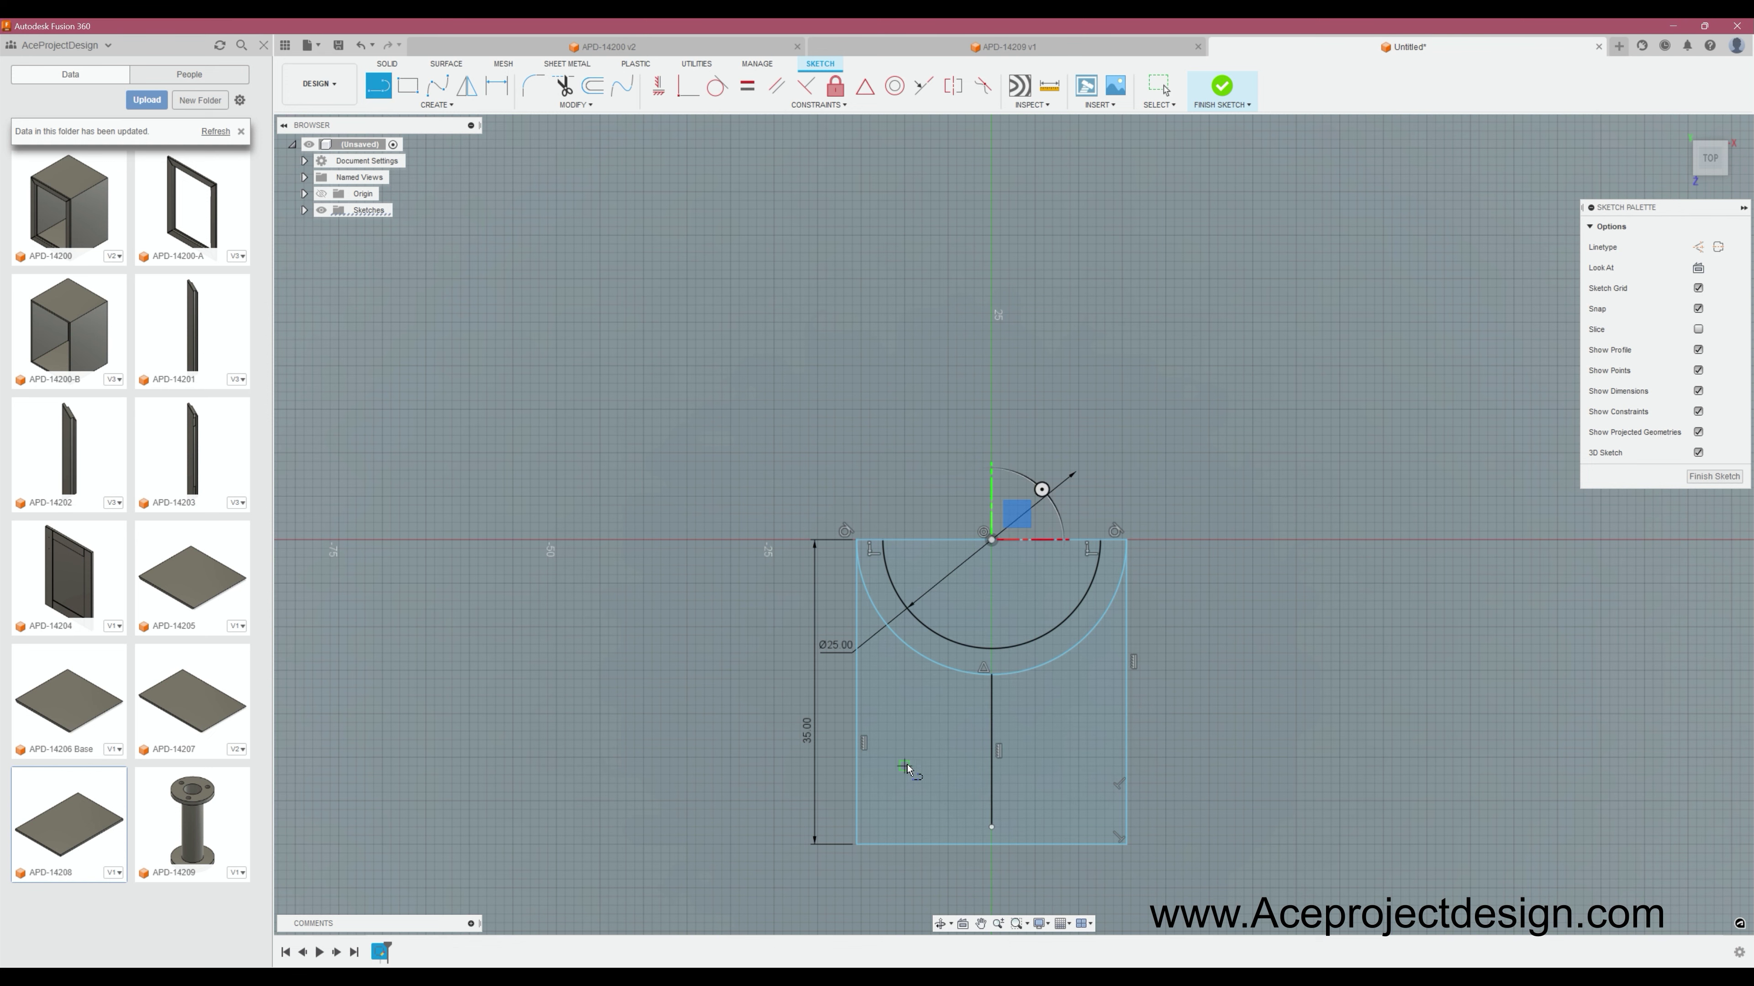
{"action": "key", "text": "Escape"}
{"action": "scroll", "coordinate": [1129, 829], "scroll_direction": "up", "scroll_amount": 5}
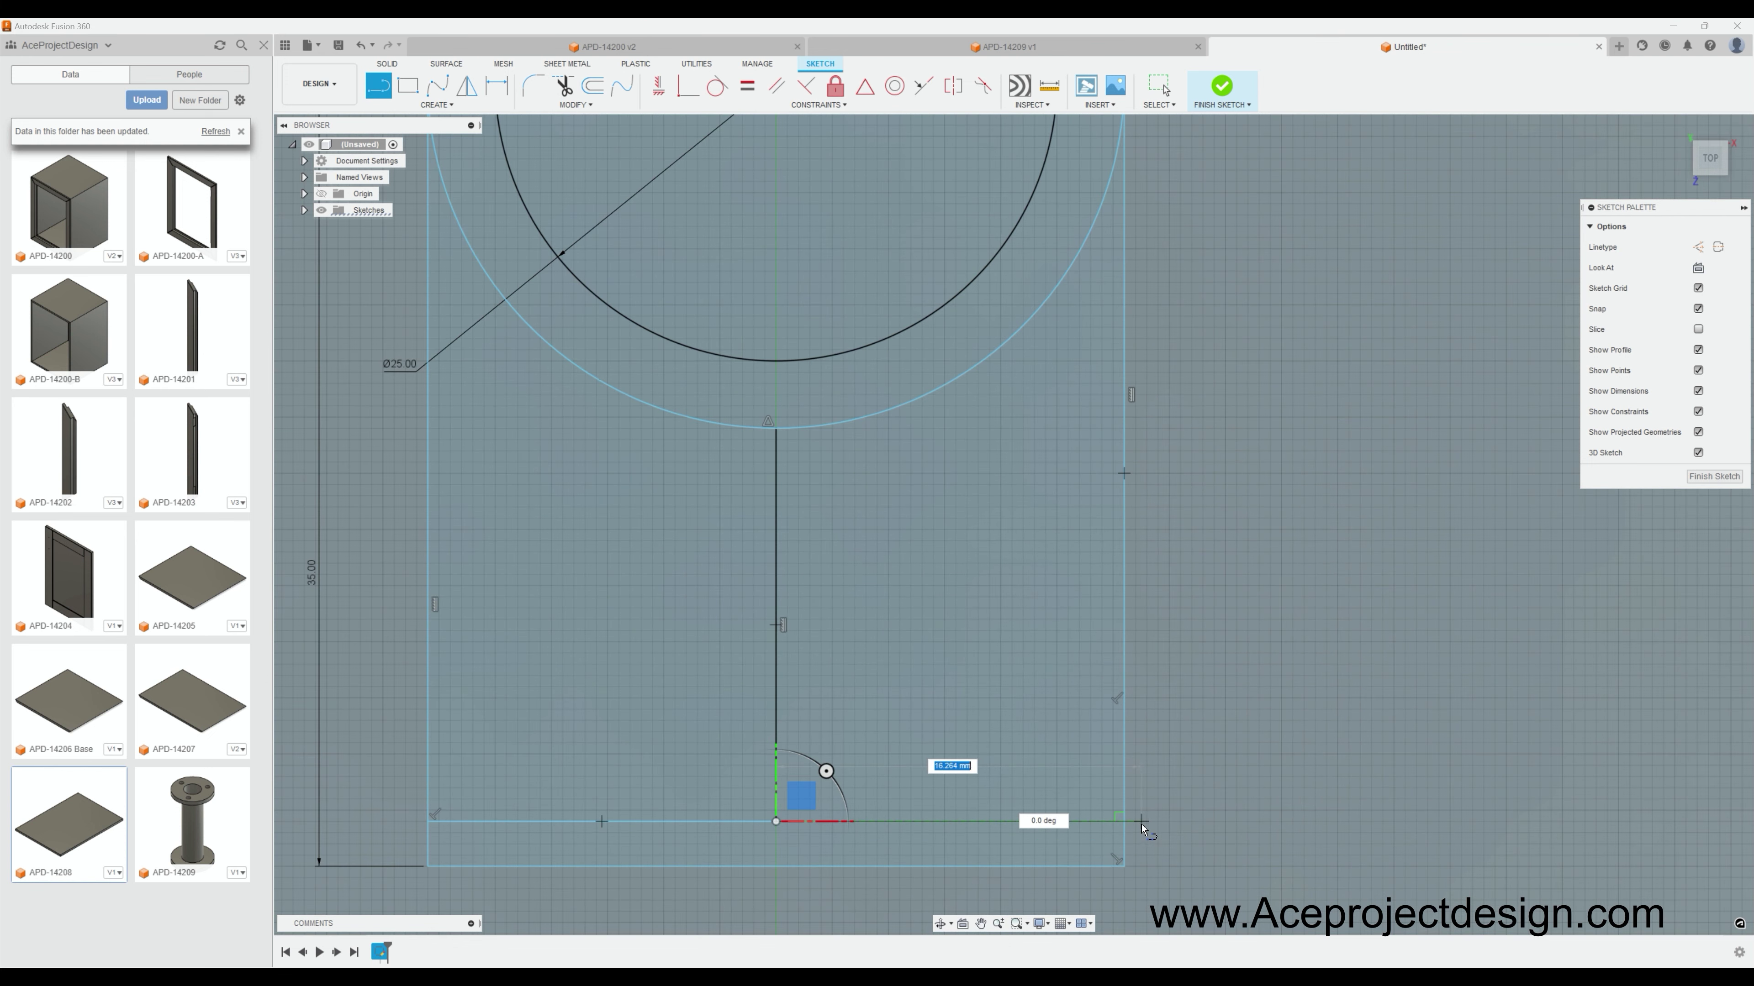
{"action": "scroll", "coordinate": [900, 286], "scroll_direction": "down", "scroll_amount": 5}
Add a second vertical stem line and dimension the stem gap and thickness to 1.5.
{"action": "key", "text": "l"}
{"action": "left_click", "coordinate": [870, 505]}
{"action": "left_click", "coordinate": [870, 812]}
{"action": "key", "text": "d"}
{"action": "left_click", "coordinate": [870, 684]}
{"action": "left_click", "coordinate": [900, 683]}
{"action": "type", "text": "1.5"}
{"action": "key", "text": "Return"}
{"action": "left_click", "coordinate": [936, 698]}
{"action": "type", "text": "1.5"}
{"action": "key", "text": "Return"}
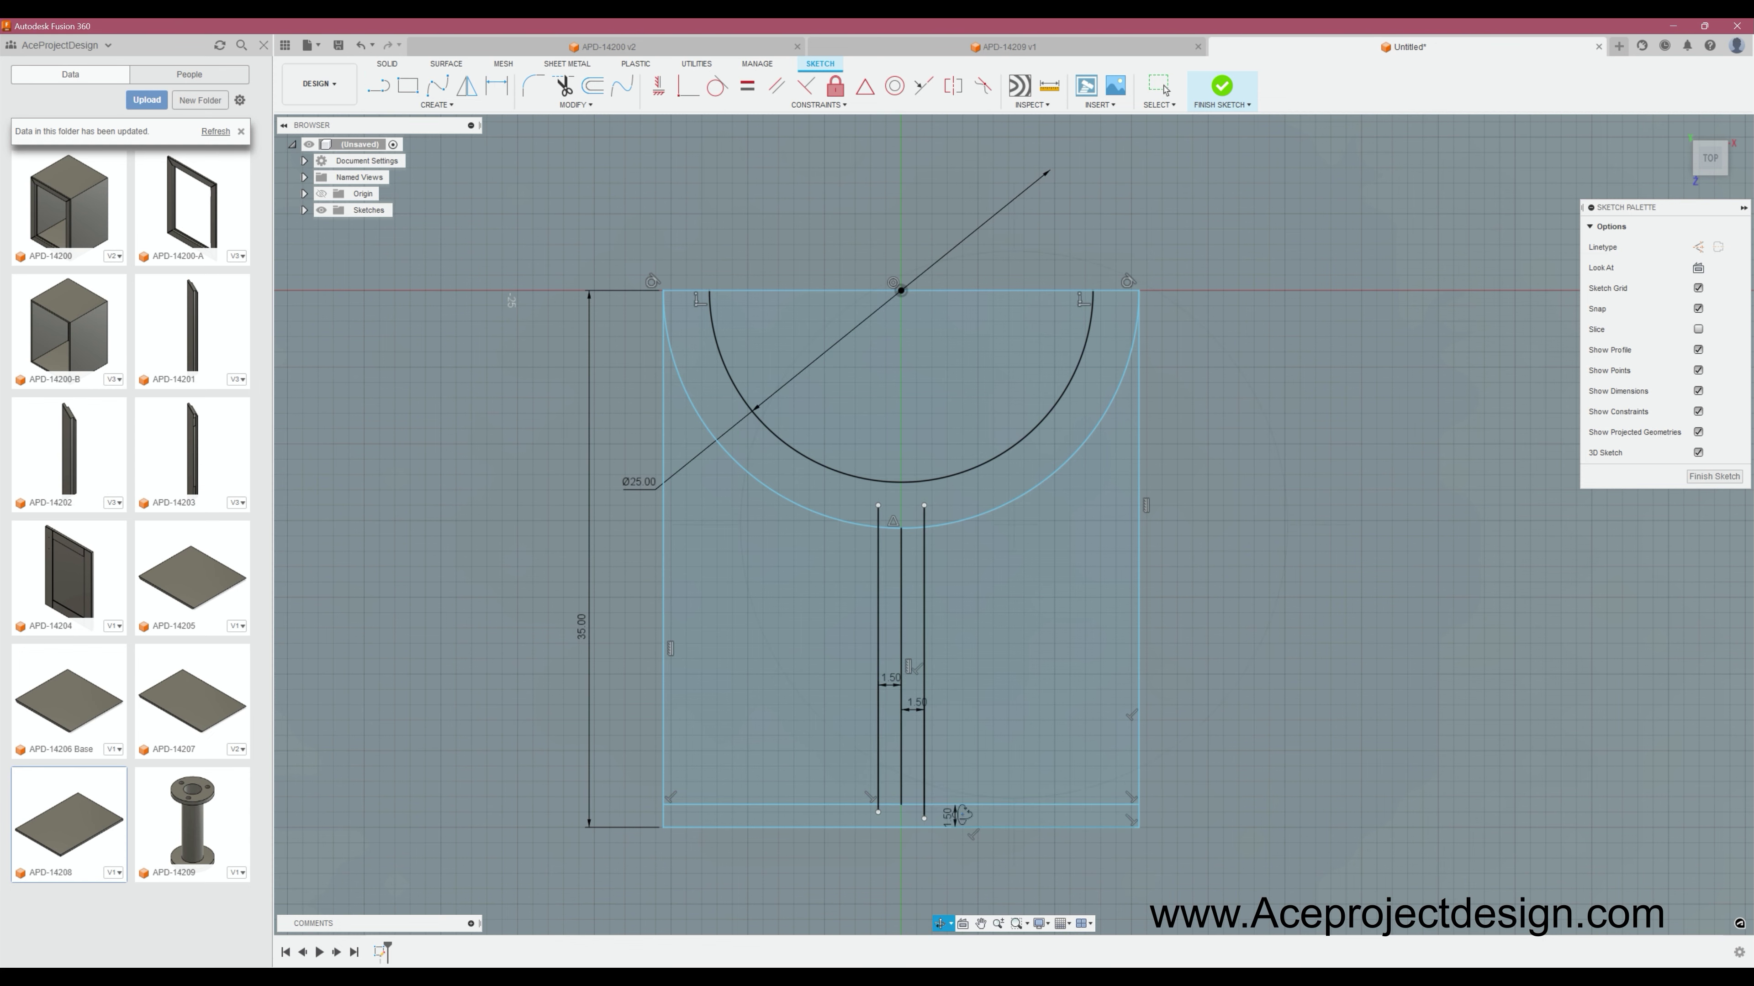
Extrude the T-shaped plate and half-ring clamp profiles into the bracket.
{"action": "middle_click_drag", "start_coordinate": [963, 815], "coordinate": [877, 373], "text": "shift"}
{"action": "key", "text": "e"}
{"action": "left_click", "coordinate": [826, 550]}
{"action": "left_click", "coordinate": [1098, 505]}
{"action": "key", "text": "Return"}
Sketch a Ø5 hole circle on the plate's front face.
{"action": "left_click", "coordinate": [863, 539]}
{"action": "key", "text": "c"}
{"action": "left_click", "coordinate": [1013, 459]}
{"action": "type", "text": "5"}
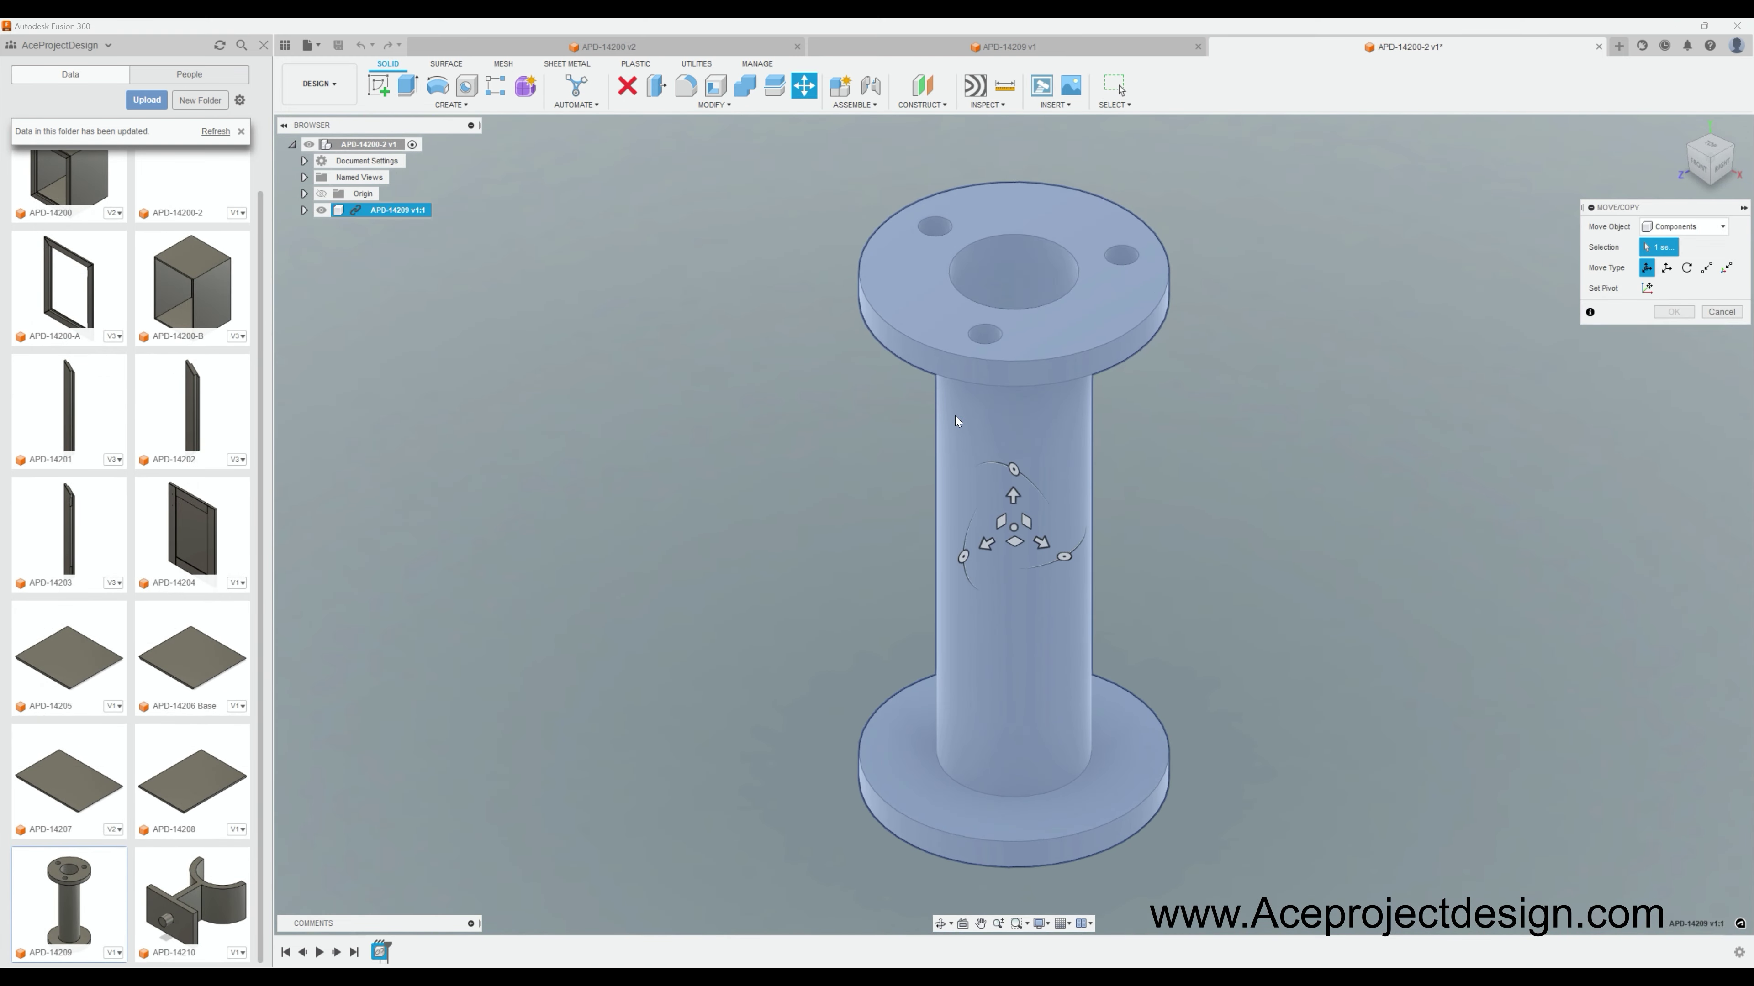
Insert the APD-14210 bracket and move it below the spool's bottom flange.
{"action": "right_click", "coordinate": [234, 883]}
{"action": "left_click", "coordinate": [241, 829]}
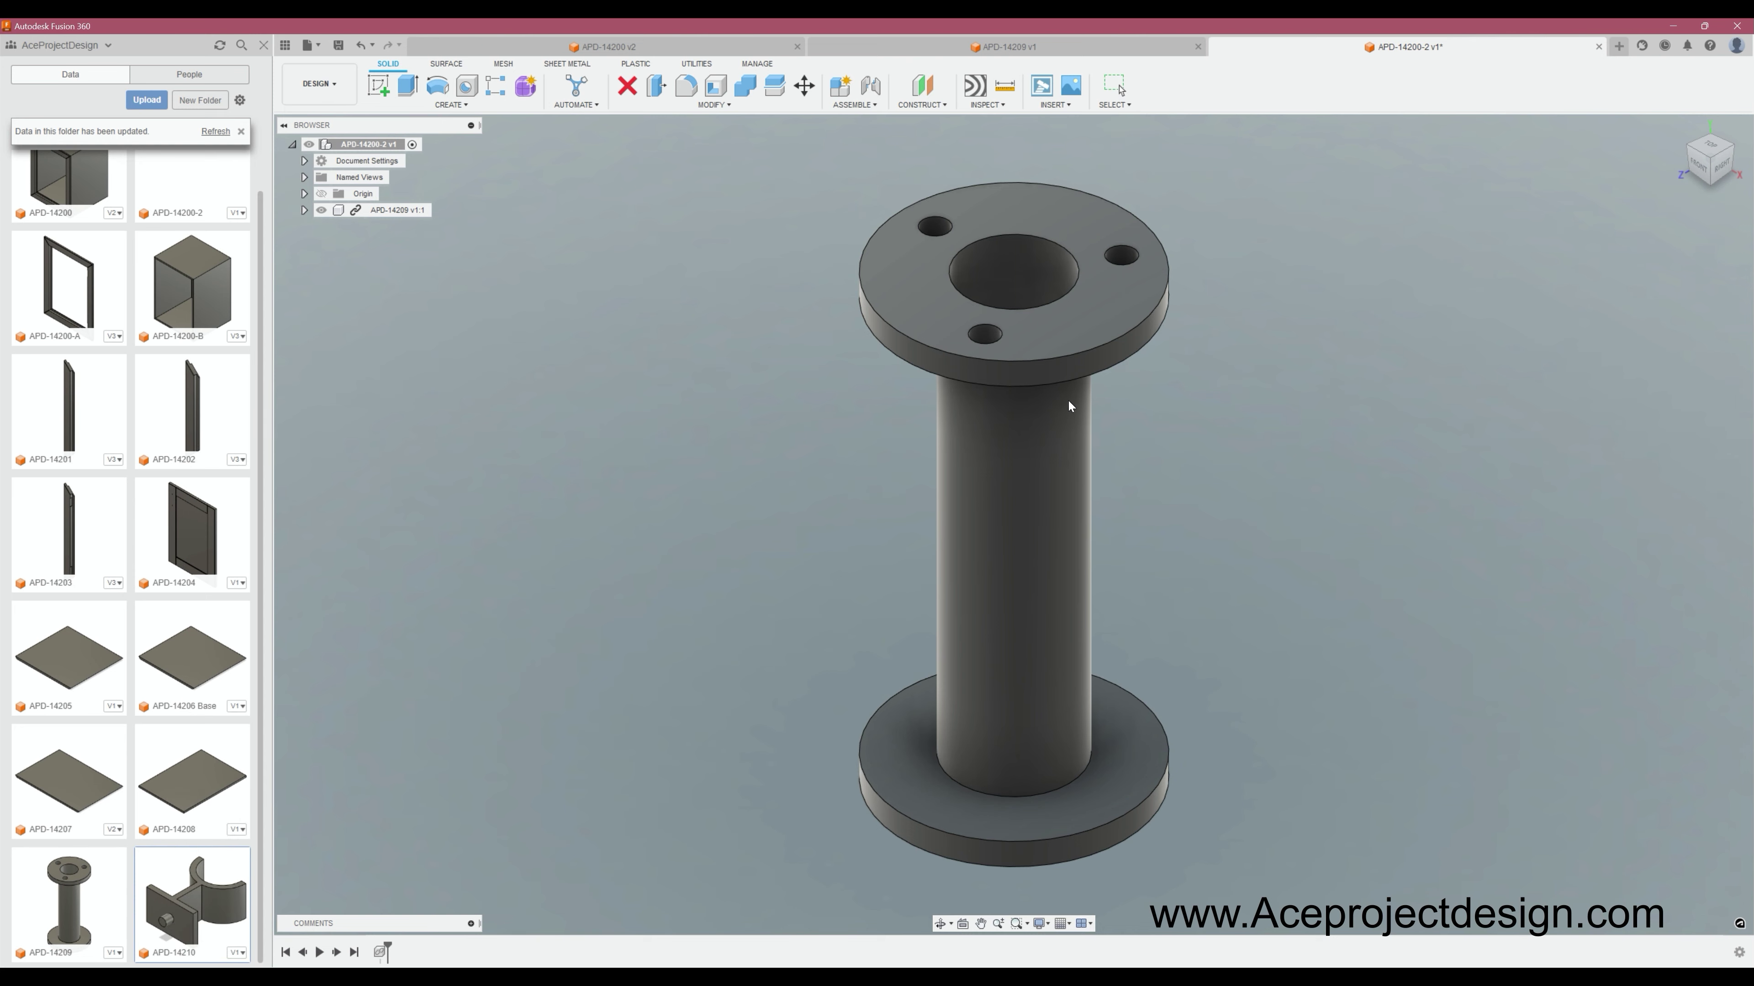
{"action": "scroll", "coordinate": [1007, 404], "scroll_direction": "down", "scroll_amount": 3}
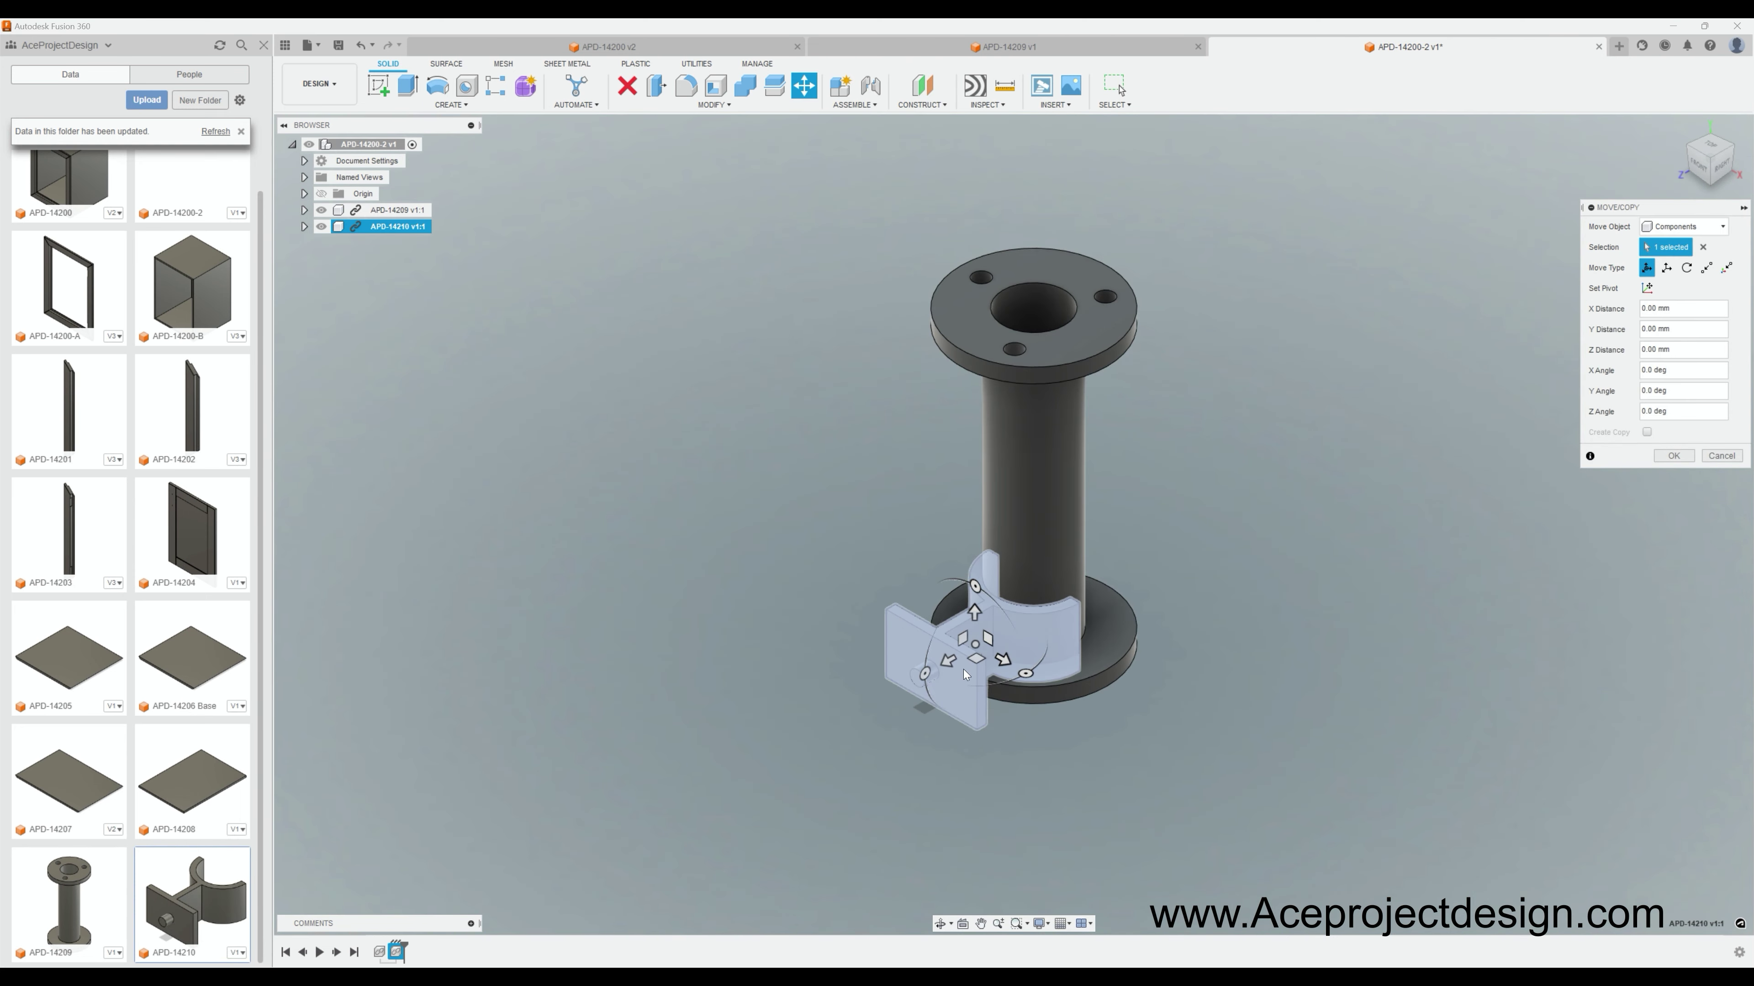
{"action": "left_click_drag", "start_coordinate": [995, 613], "coordinate": [995, 511]}
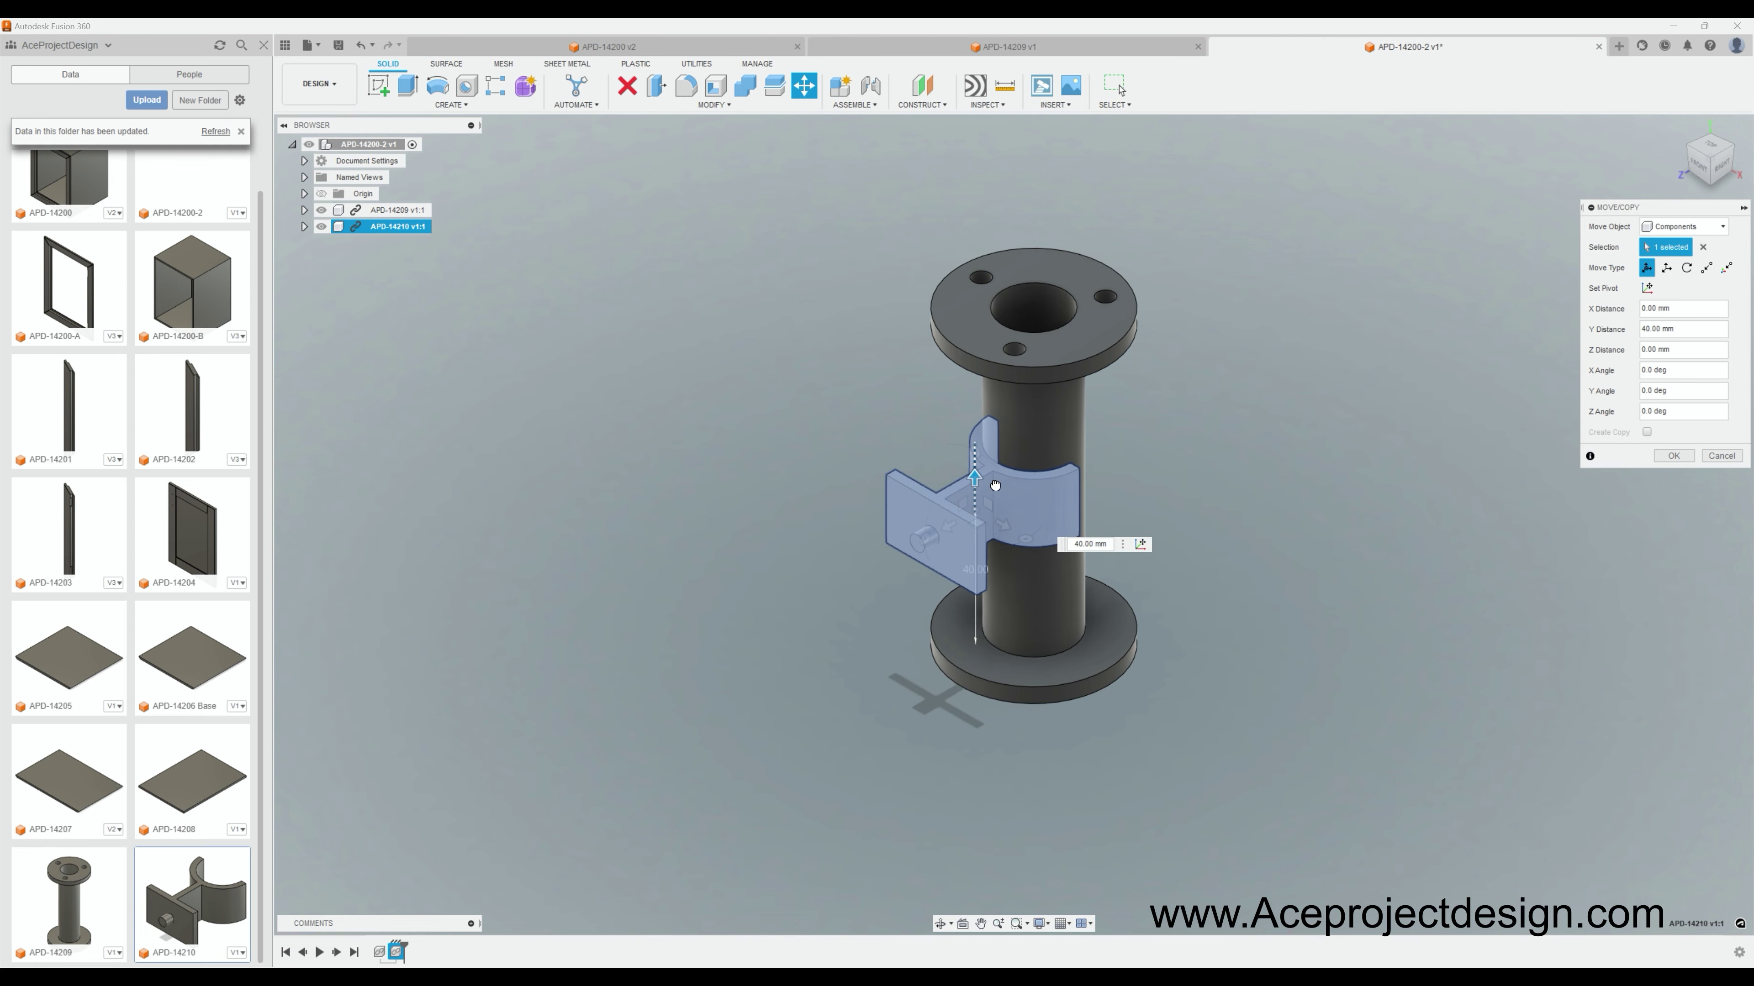
{"action": "left_click_drag", "start_coordinate": [992, 474], "coordinate": [995, 881]}
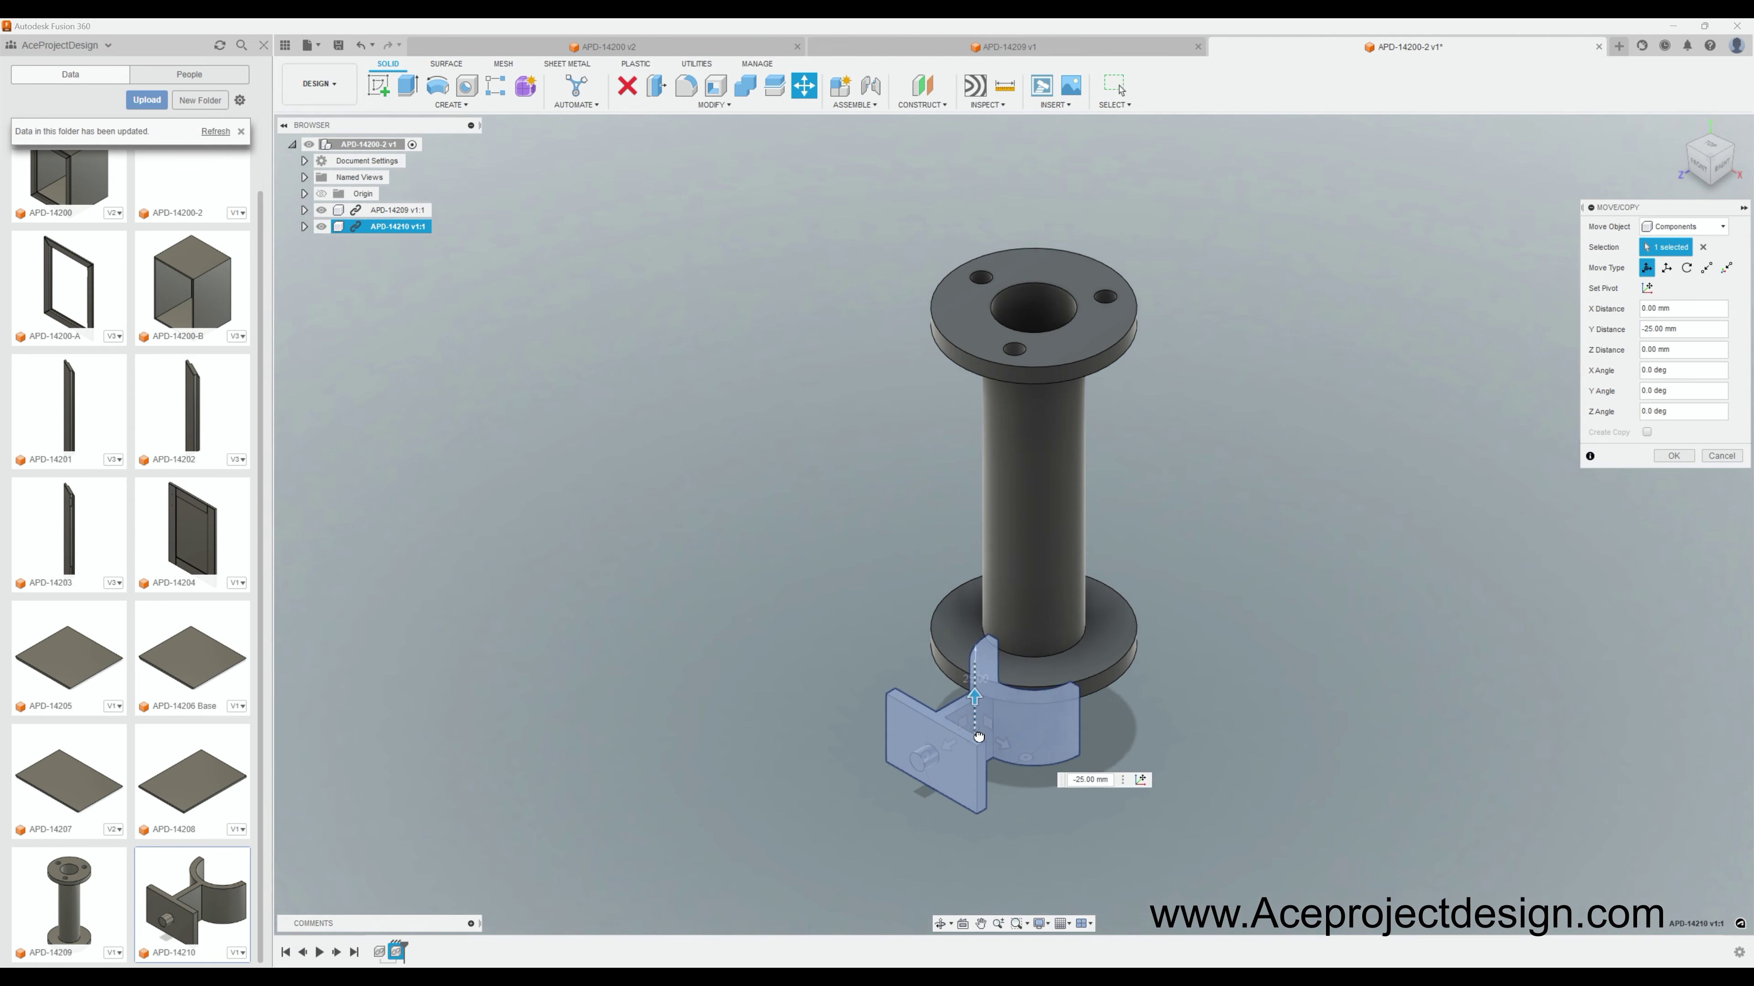
{"action": "key", "text": "Return"}
{"action": "left_click", "coordinate": [939, 925]}
{"action": "left_click_drag", "start_coordinate": [967, 553], "coordinate": [981, 293]}
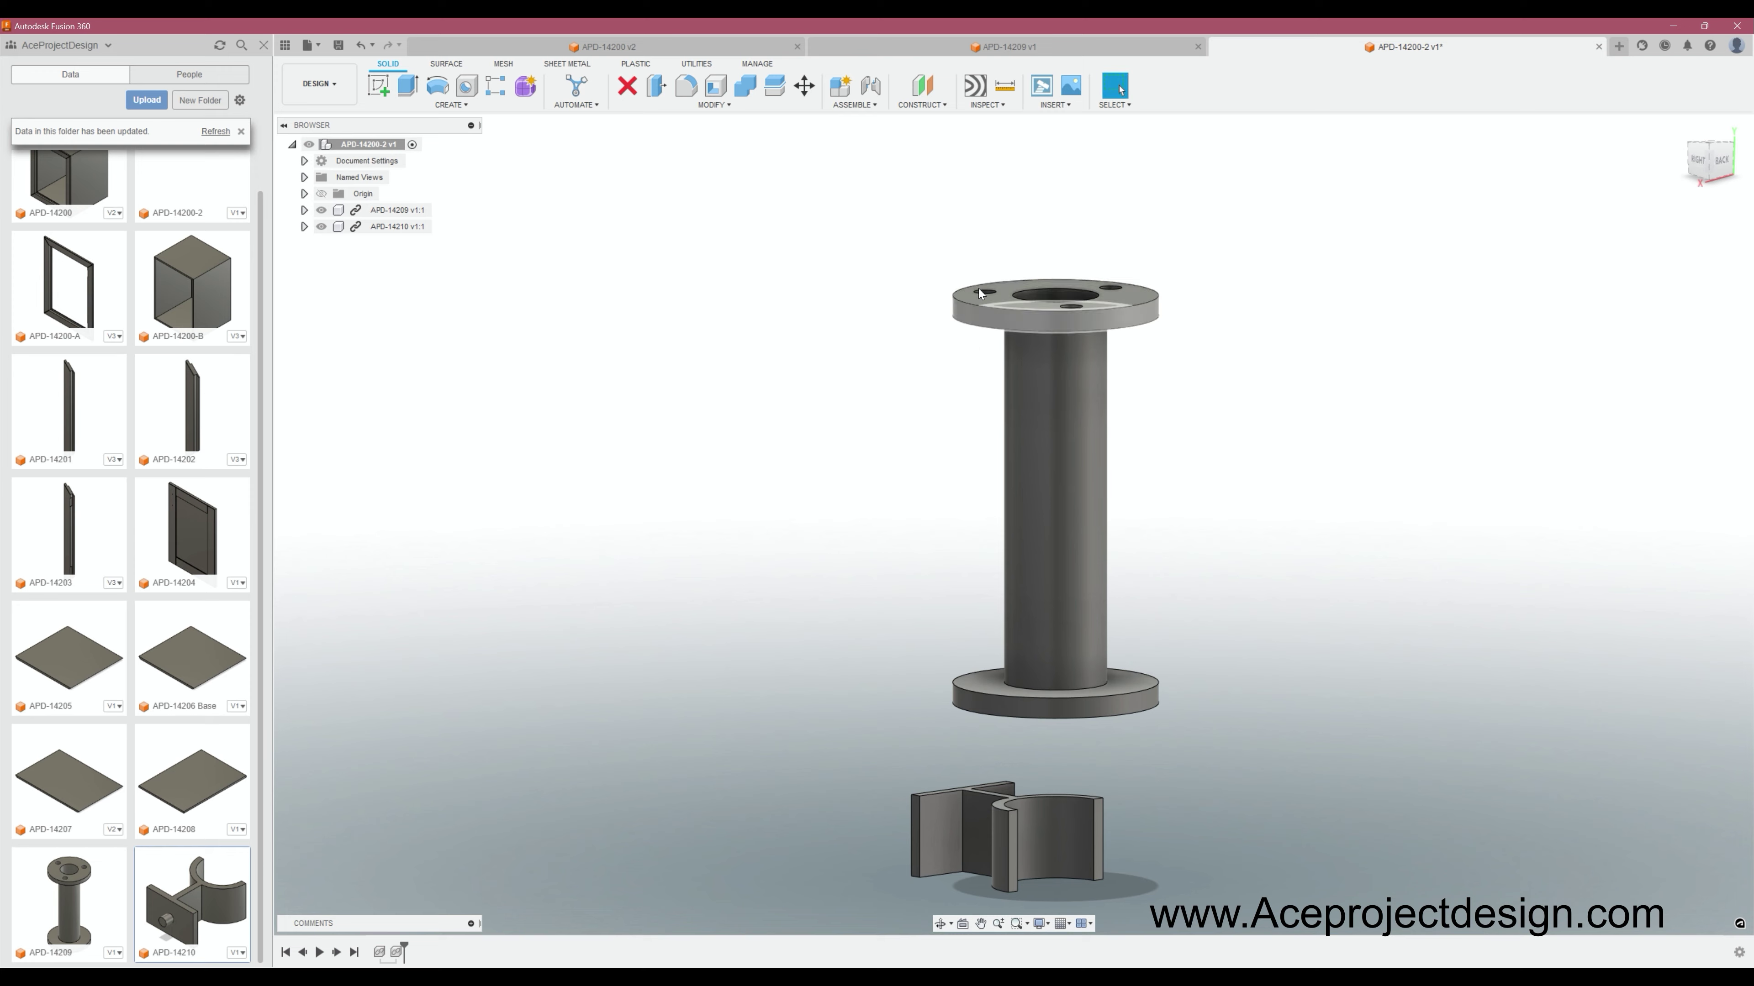
Joint the APD-14210 bracket onto the tube at the post's mid-height.
{"action": "left_click", "coordinate": [876, 90]}
{"action": "scroll", "coordinate": [1050, 833], "scroll_direction": "up", "scroll_amount": 2}
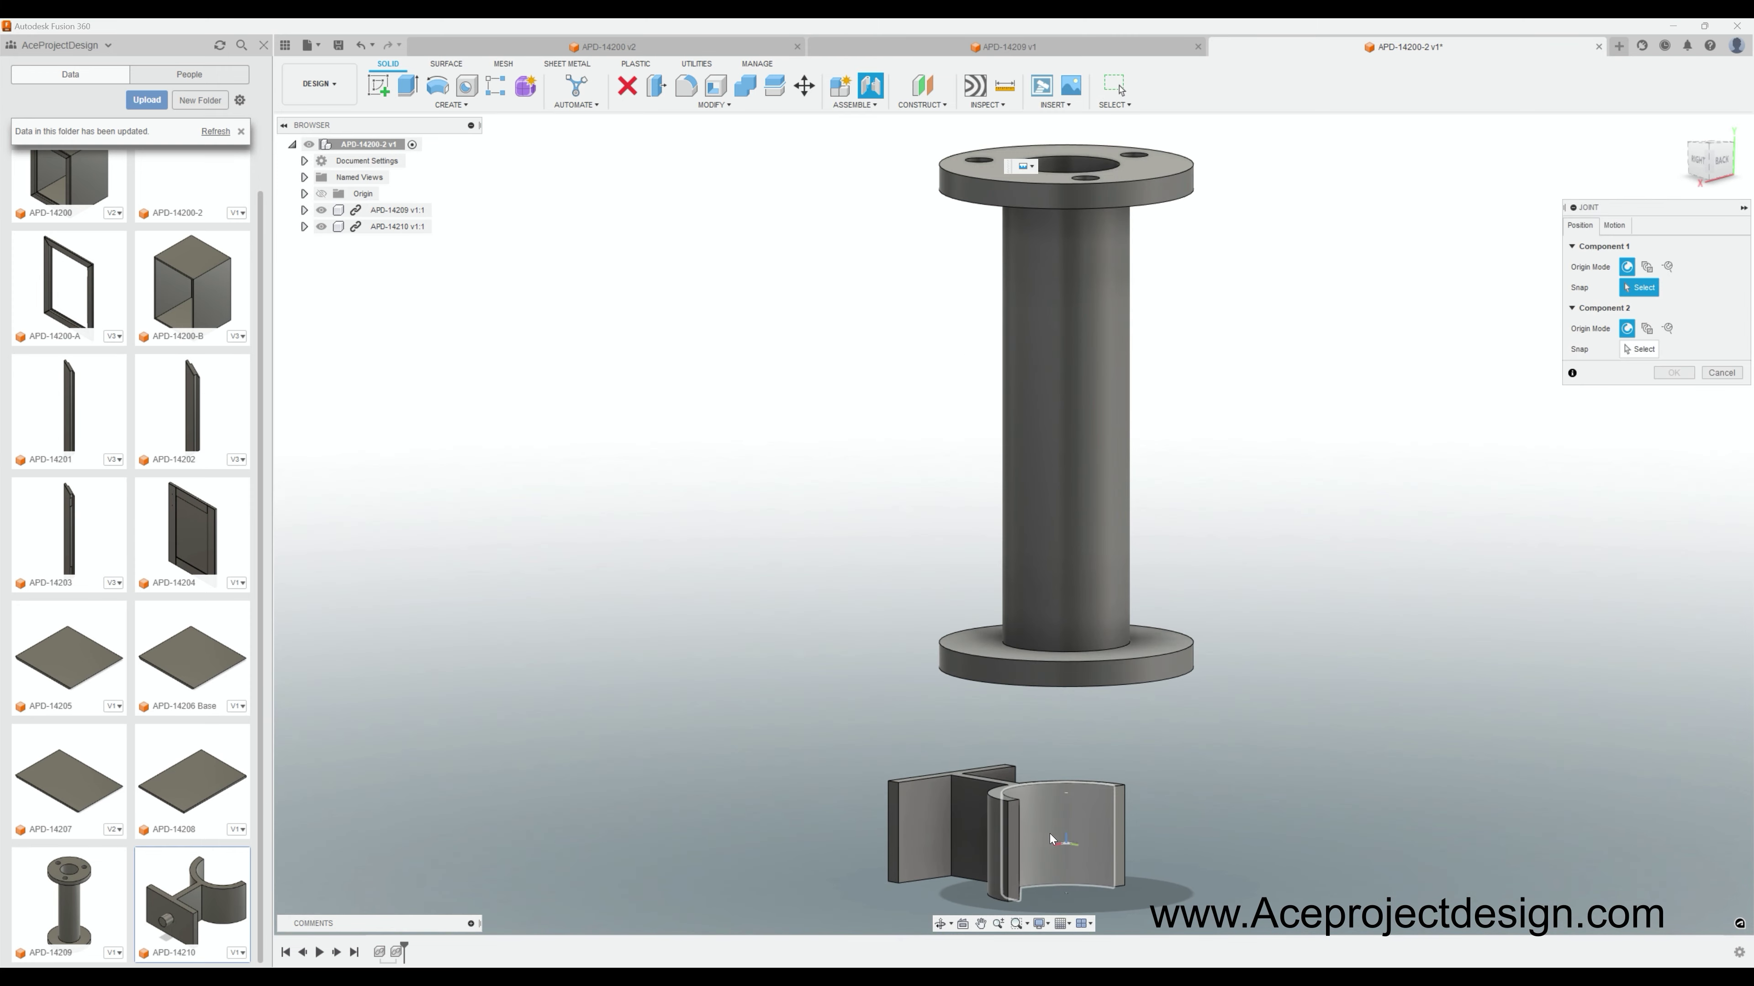
{"action": "left_click", "coordinate": [1060, 838]}
{"action": "scroll", "coordinate": [1034, 892], "scroll_direction": "down", "scroll_amount": 2}
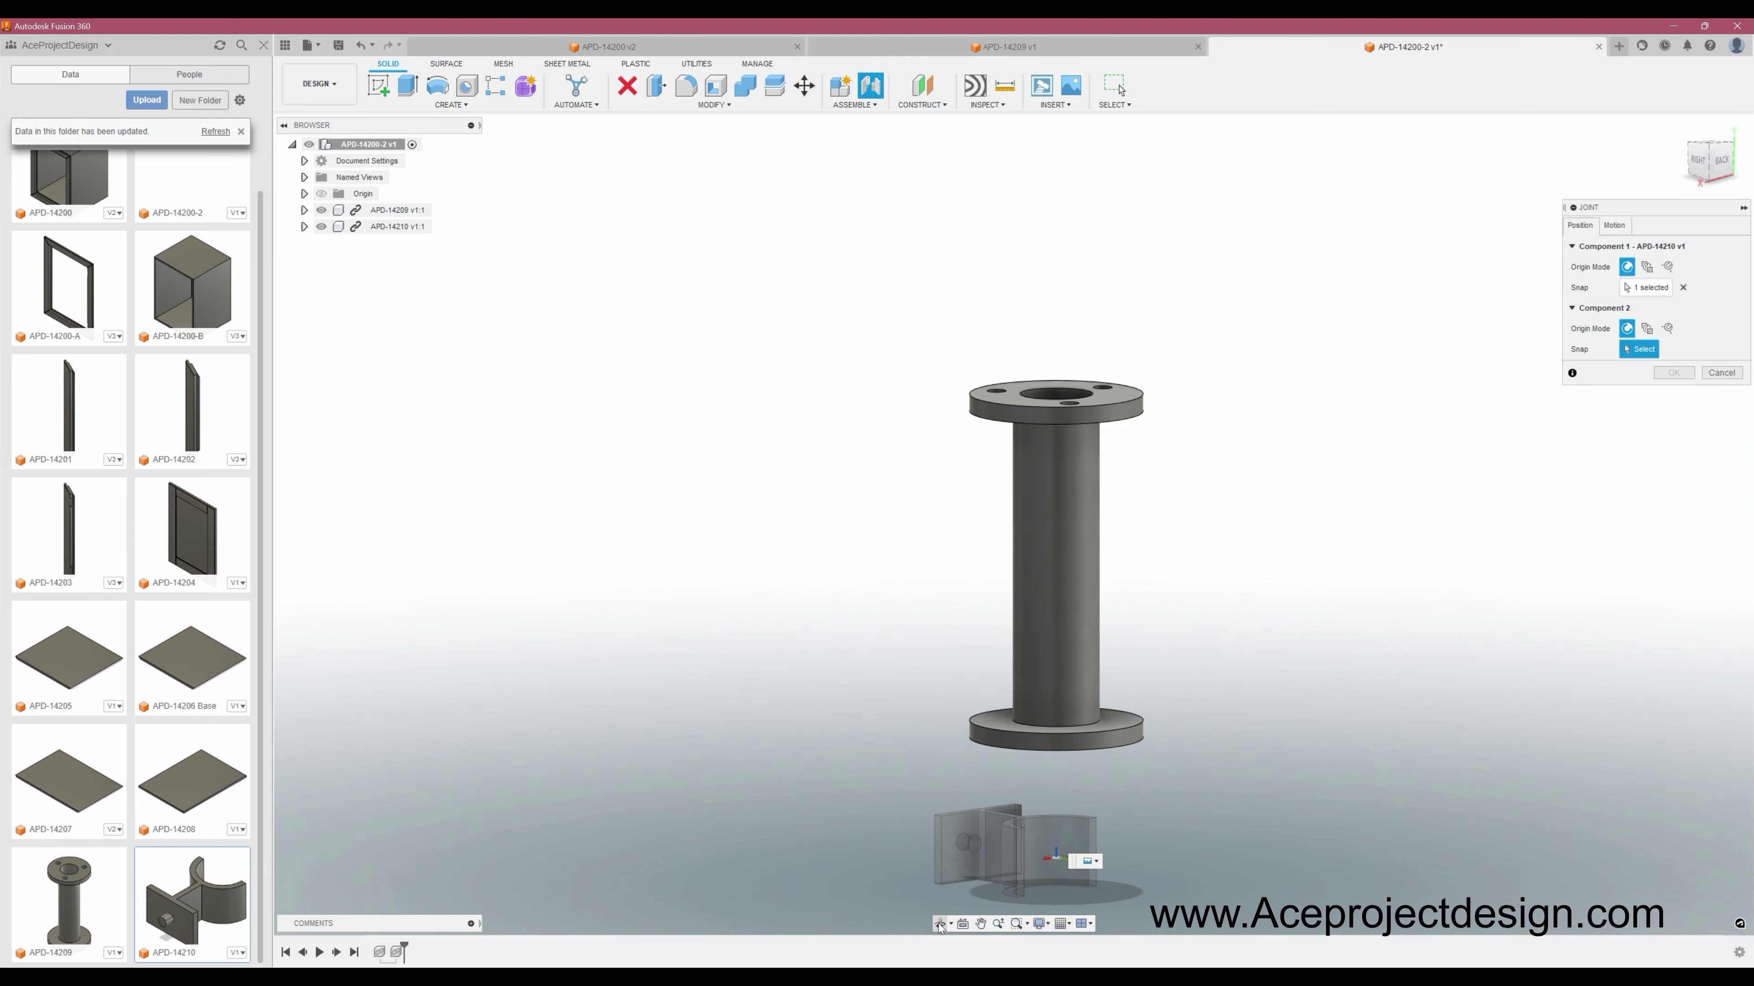
{"action": "left_click", "coordinate": [939, 925]}
{"action": "left_click_drag", "start_coordinate": [981, 794], "coordinate": [1063, 576]}
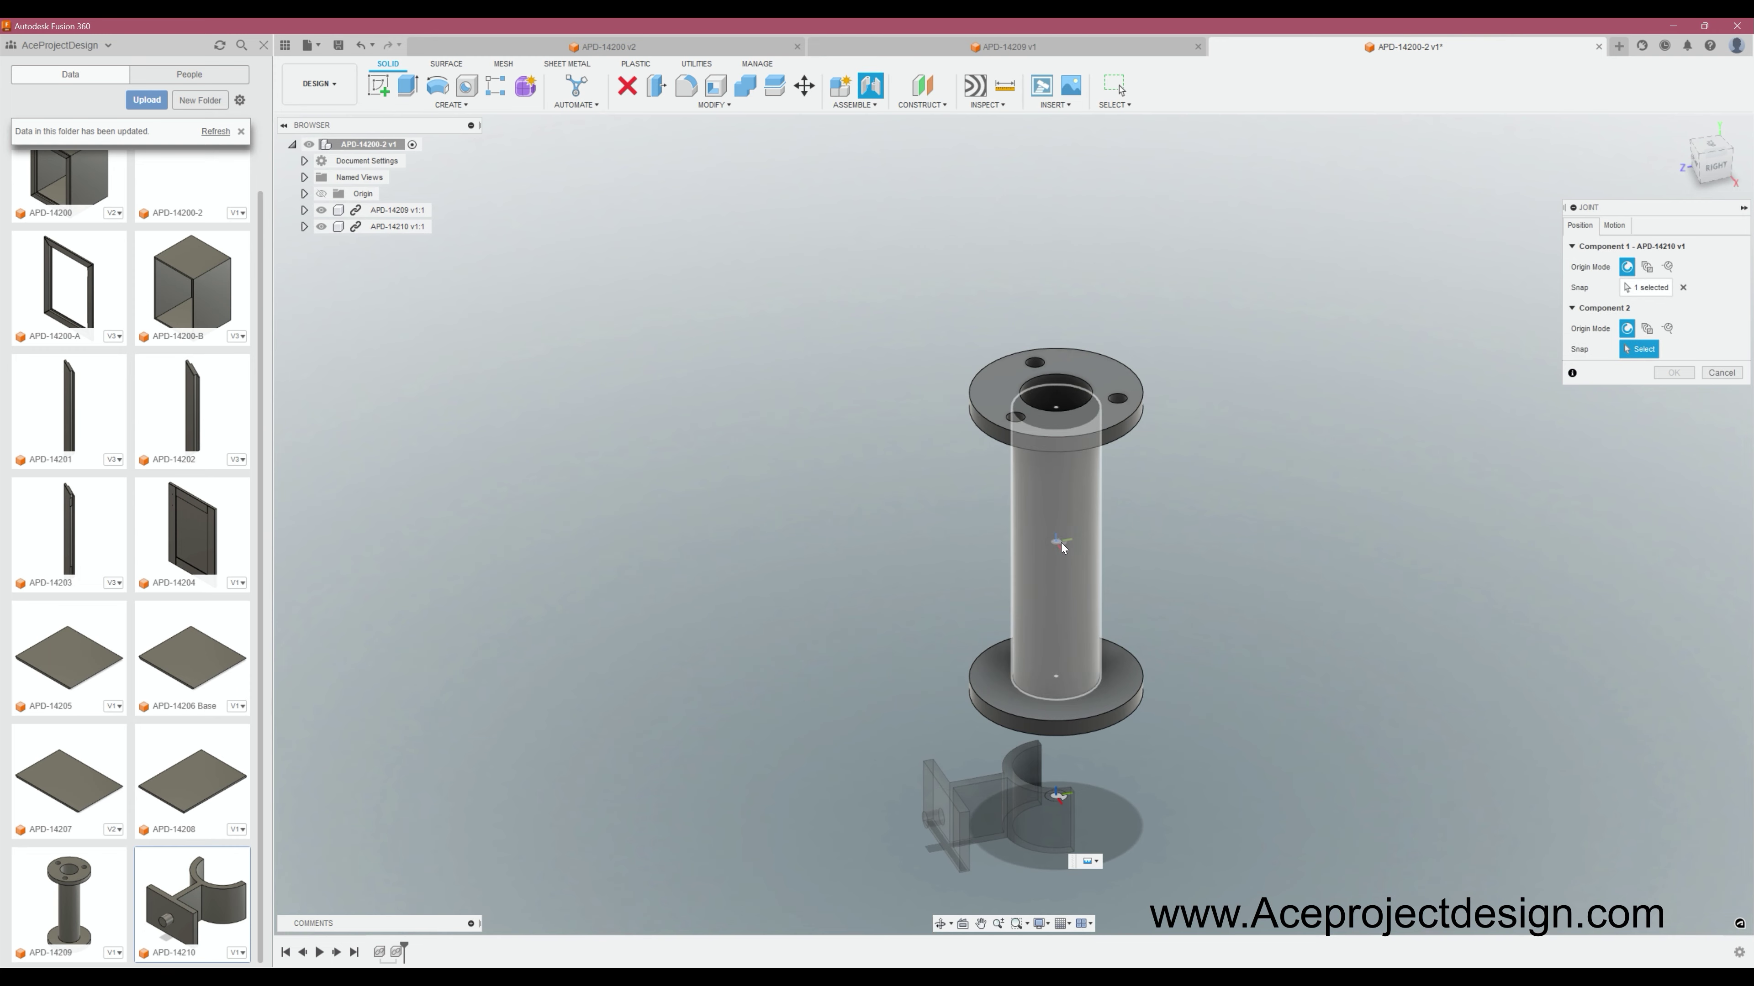
{"action": "left_click", "coordinate": [1061, 547]}
{"action": "key", "text": "Return"}
{"action": "left_click", "coordinate": [941, 925]}
{"action": "left_click_drag", "start_coordinate": [1001, 718], "coordinate": [1029, 703]}
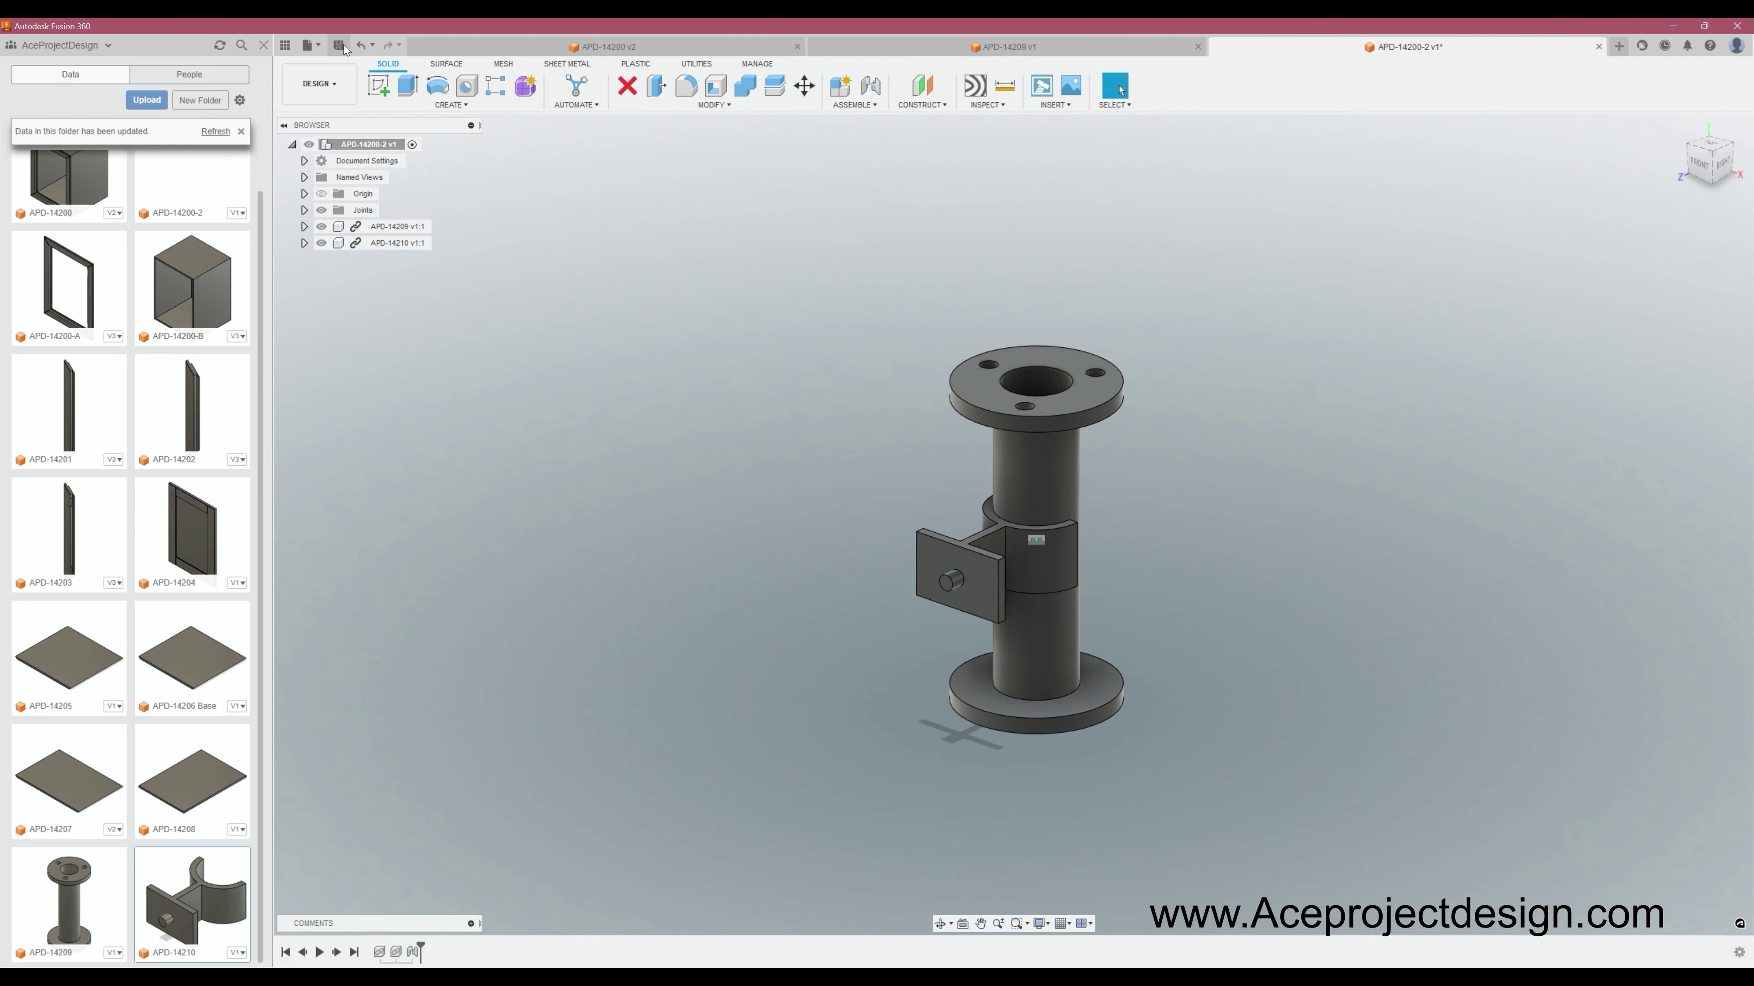
Undo and redo the bracket joint, then open a new blank Untitled design.
{"action": "left_click", "coordinate": [361, 45]}
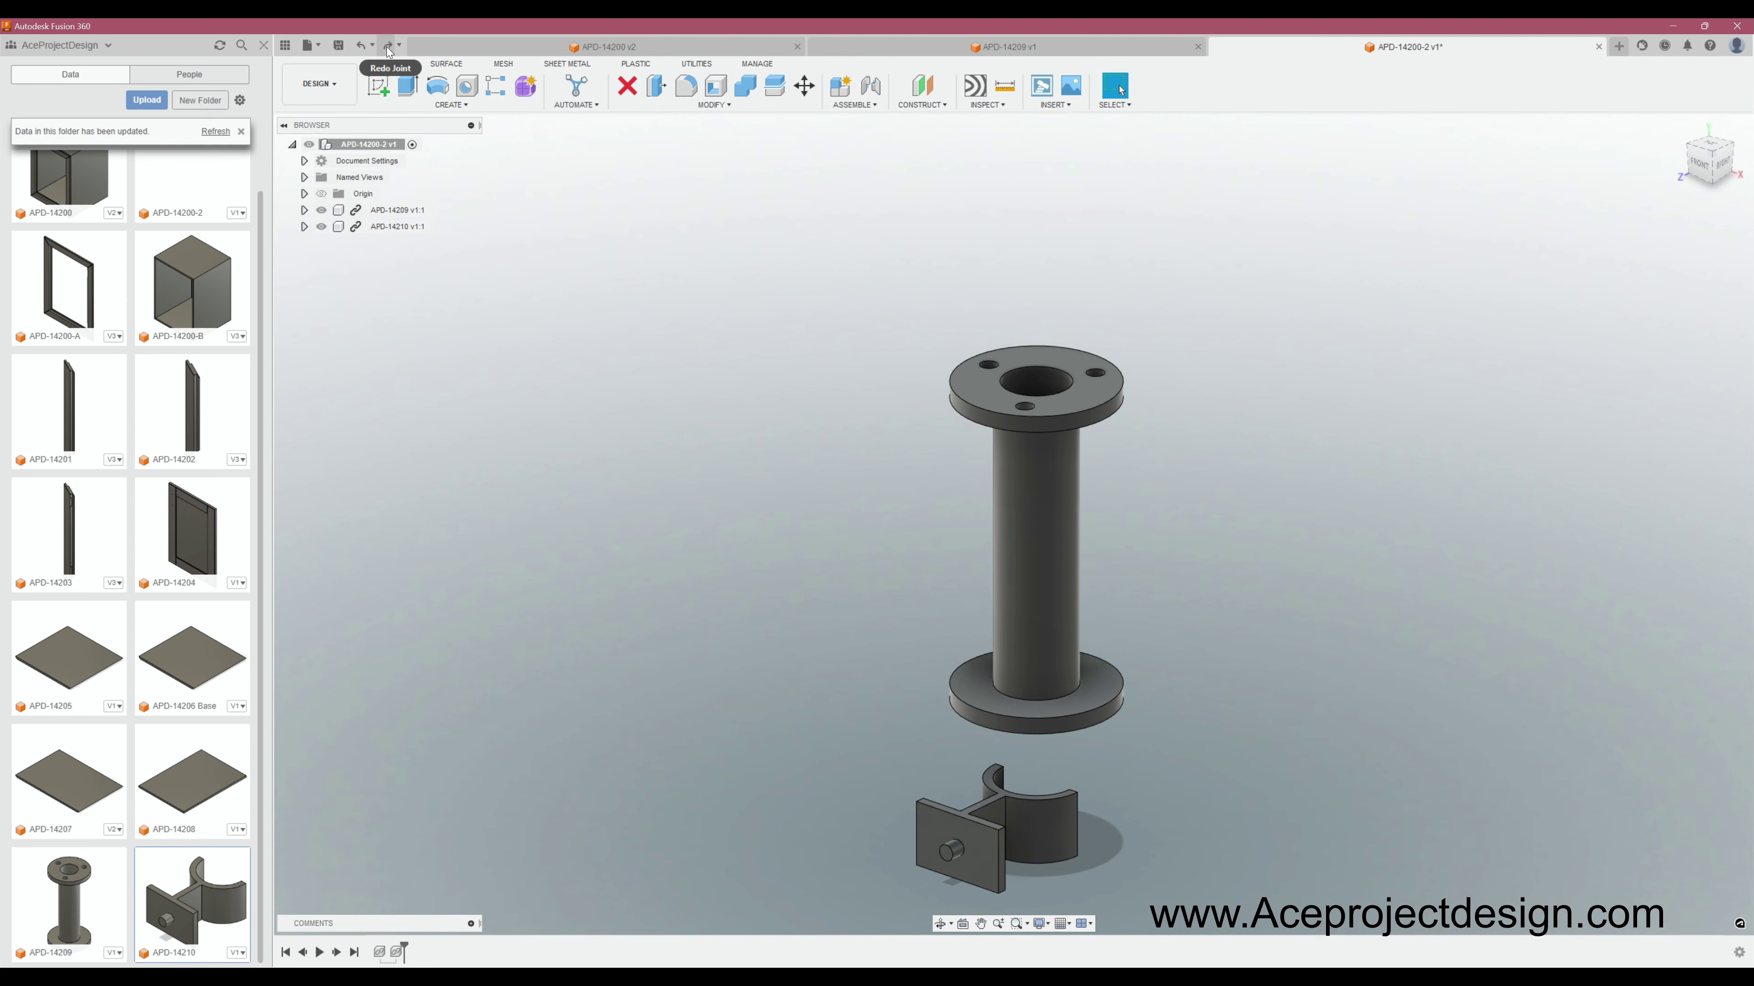
{"action": "left_click", "coordinate": [389, 45]}
{"action": "left_click", "coordinate": [883, 538]}
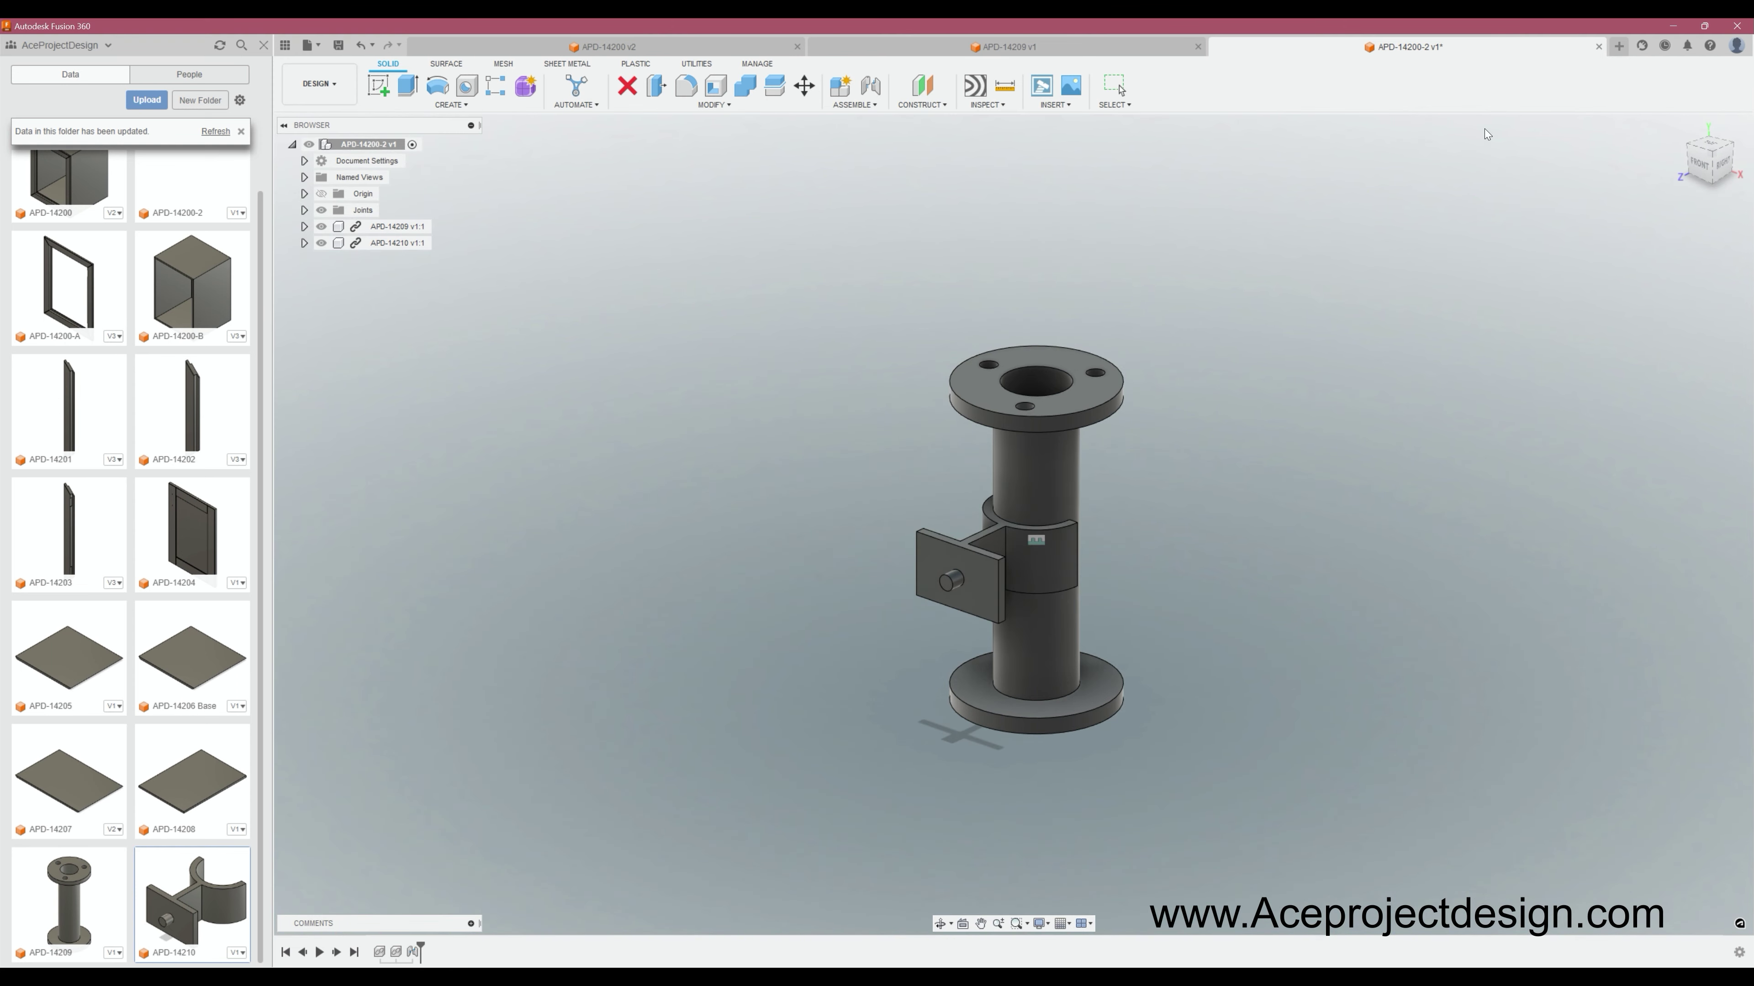
{"action": "left_click", "coordinate": [1616, 46]}
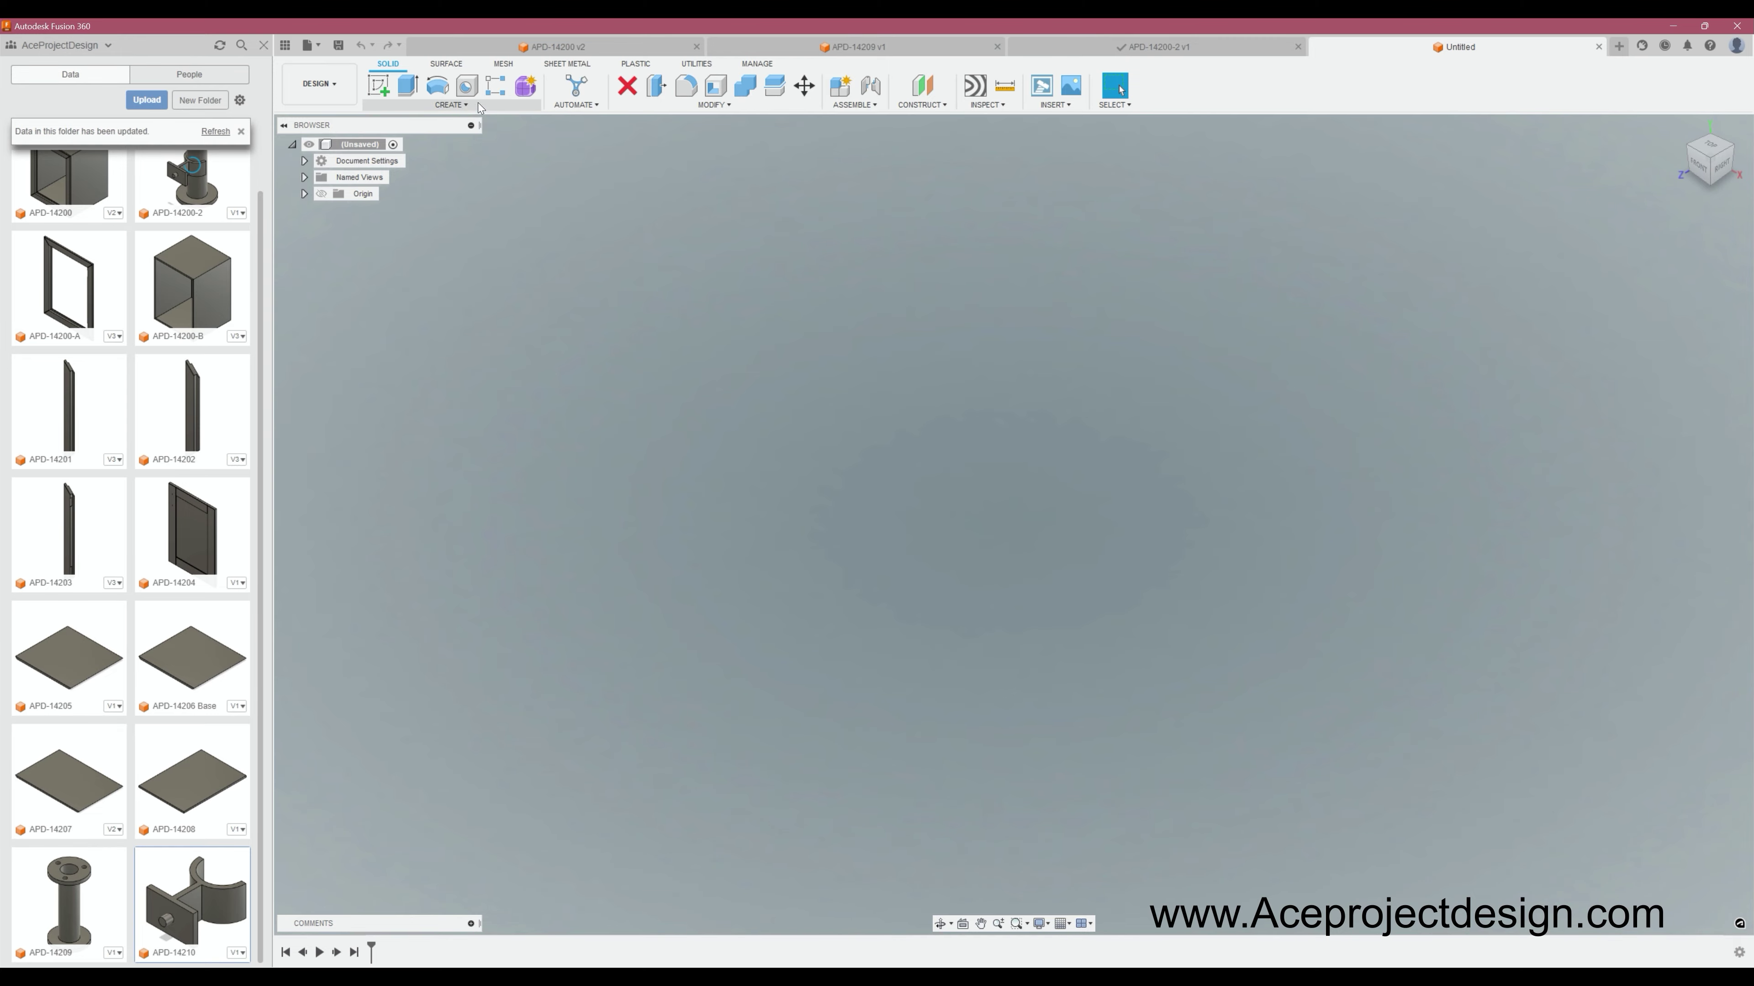
Sketch a centre rectangle at the origin on the front plane.
{"action": "left_click", "coordinate": [1012, 508]}
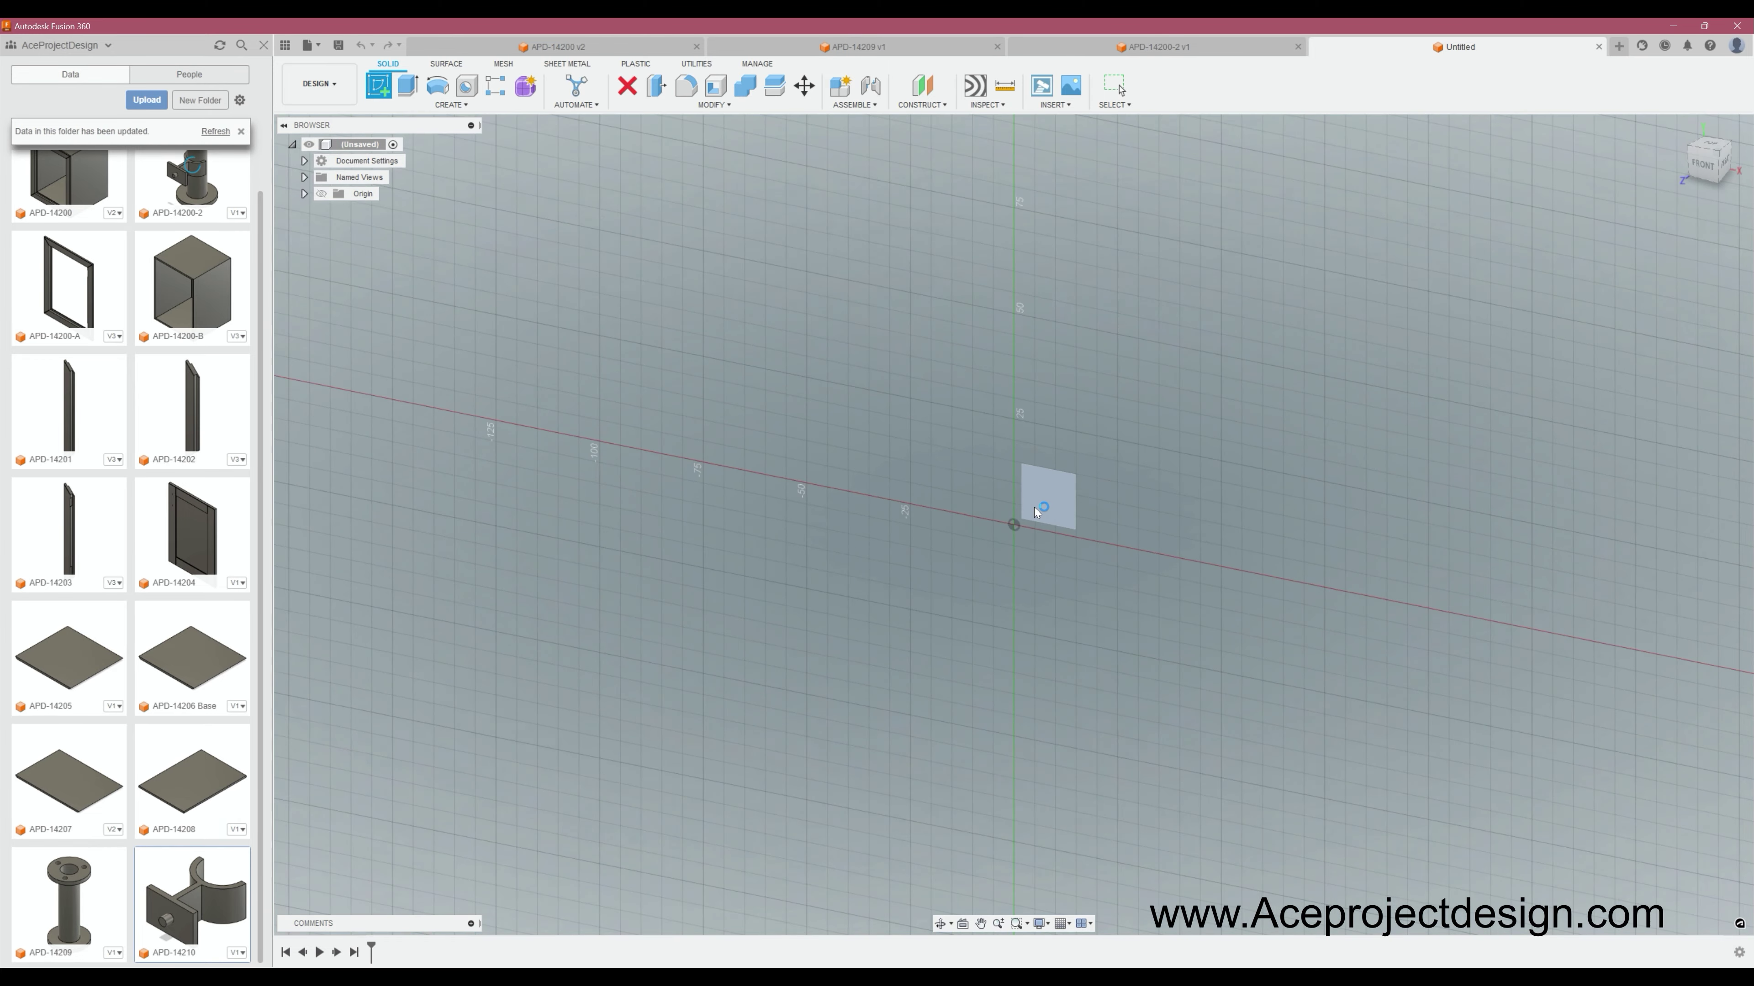
{"action": "left_click", "coordinate": [423, 107]}
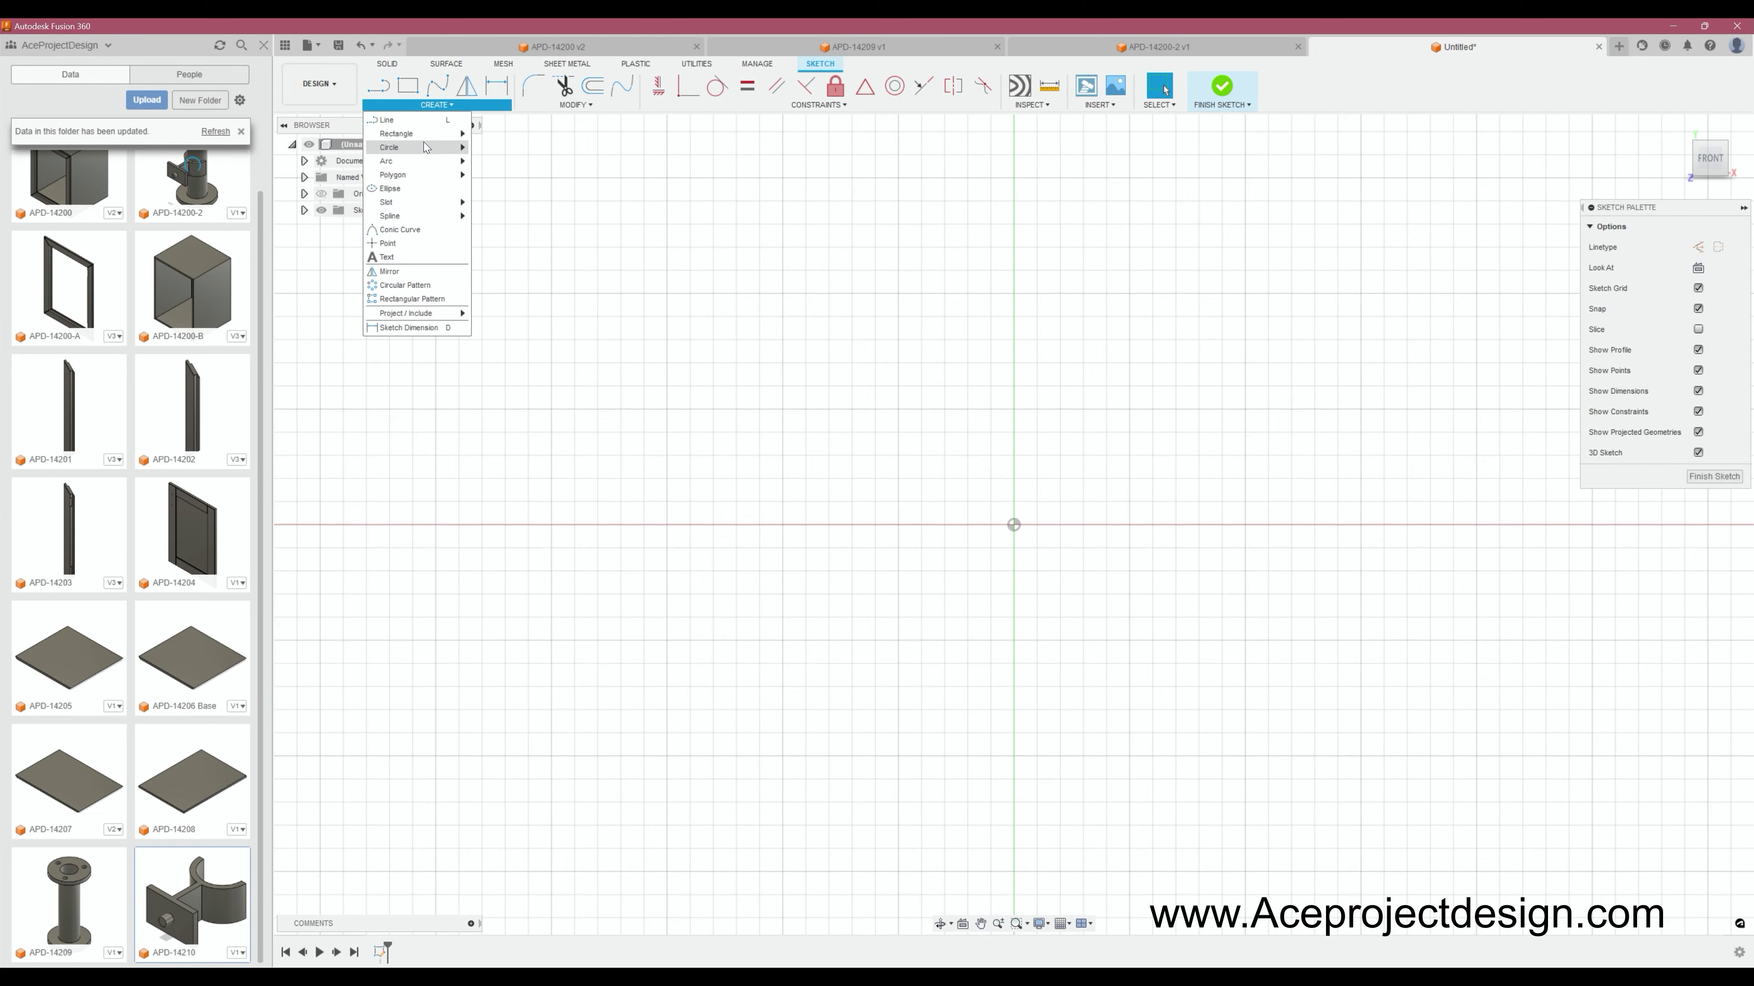
{"action": "left_click", "coordinate": [423, 134]}
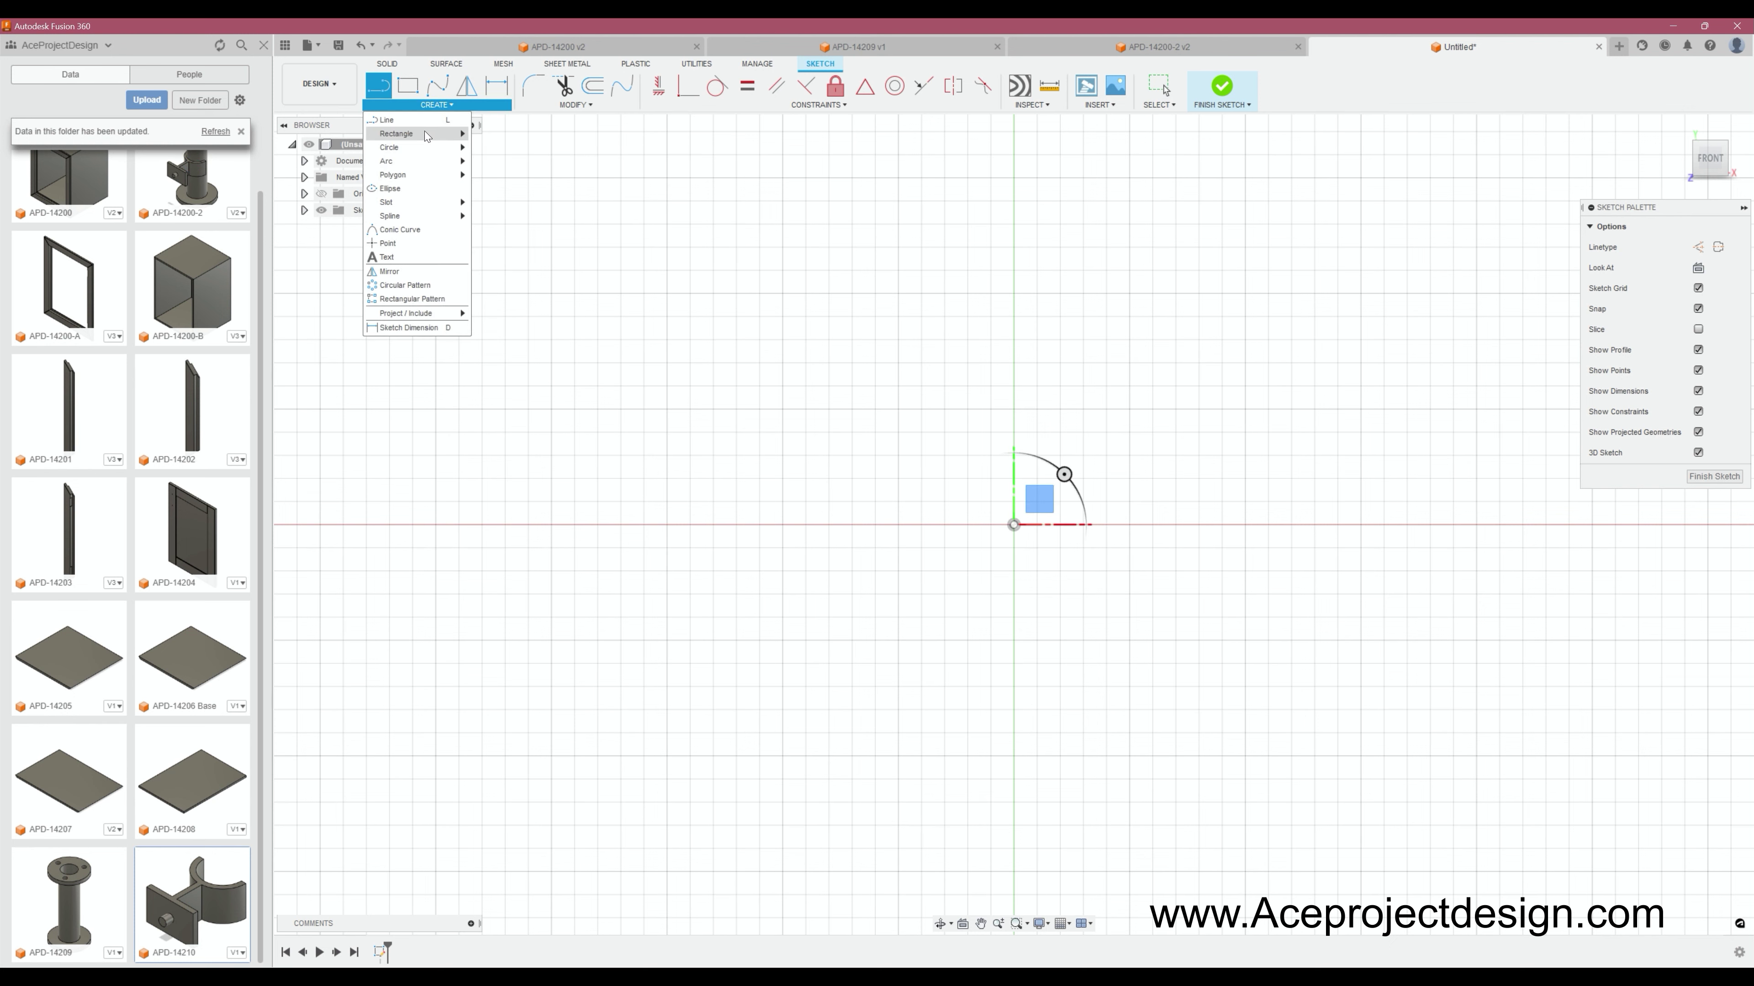
{"action": "mouse_move", "coordinate": [411, 133]}
{"action": "left_click", "coordinate": [511, 160]}
{"action": "left_click", "coordinate": [1013, 523]}
Dimension the rectangle to 98 mm height and set its width.
{"action": "left_click", "coordinate": [497, 90]}
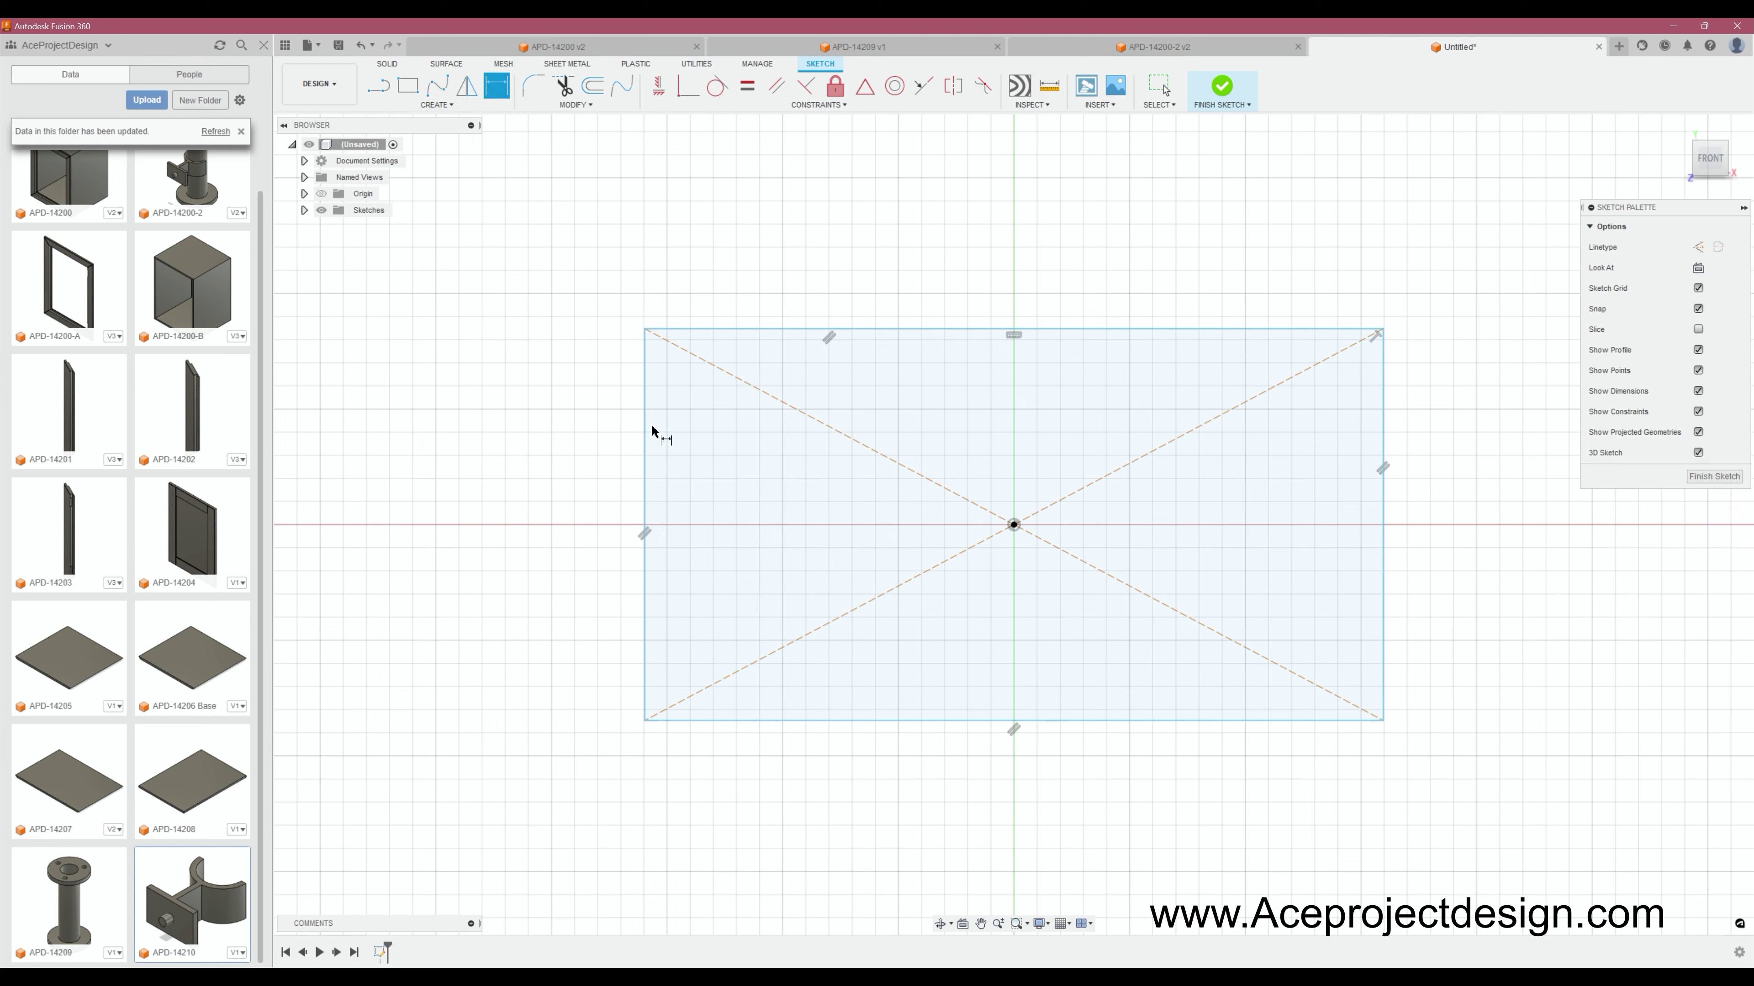
{"action": "left_click", "coordinate": [614, 439]}
{"action": "type", "text": "900"}
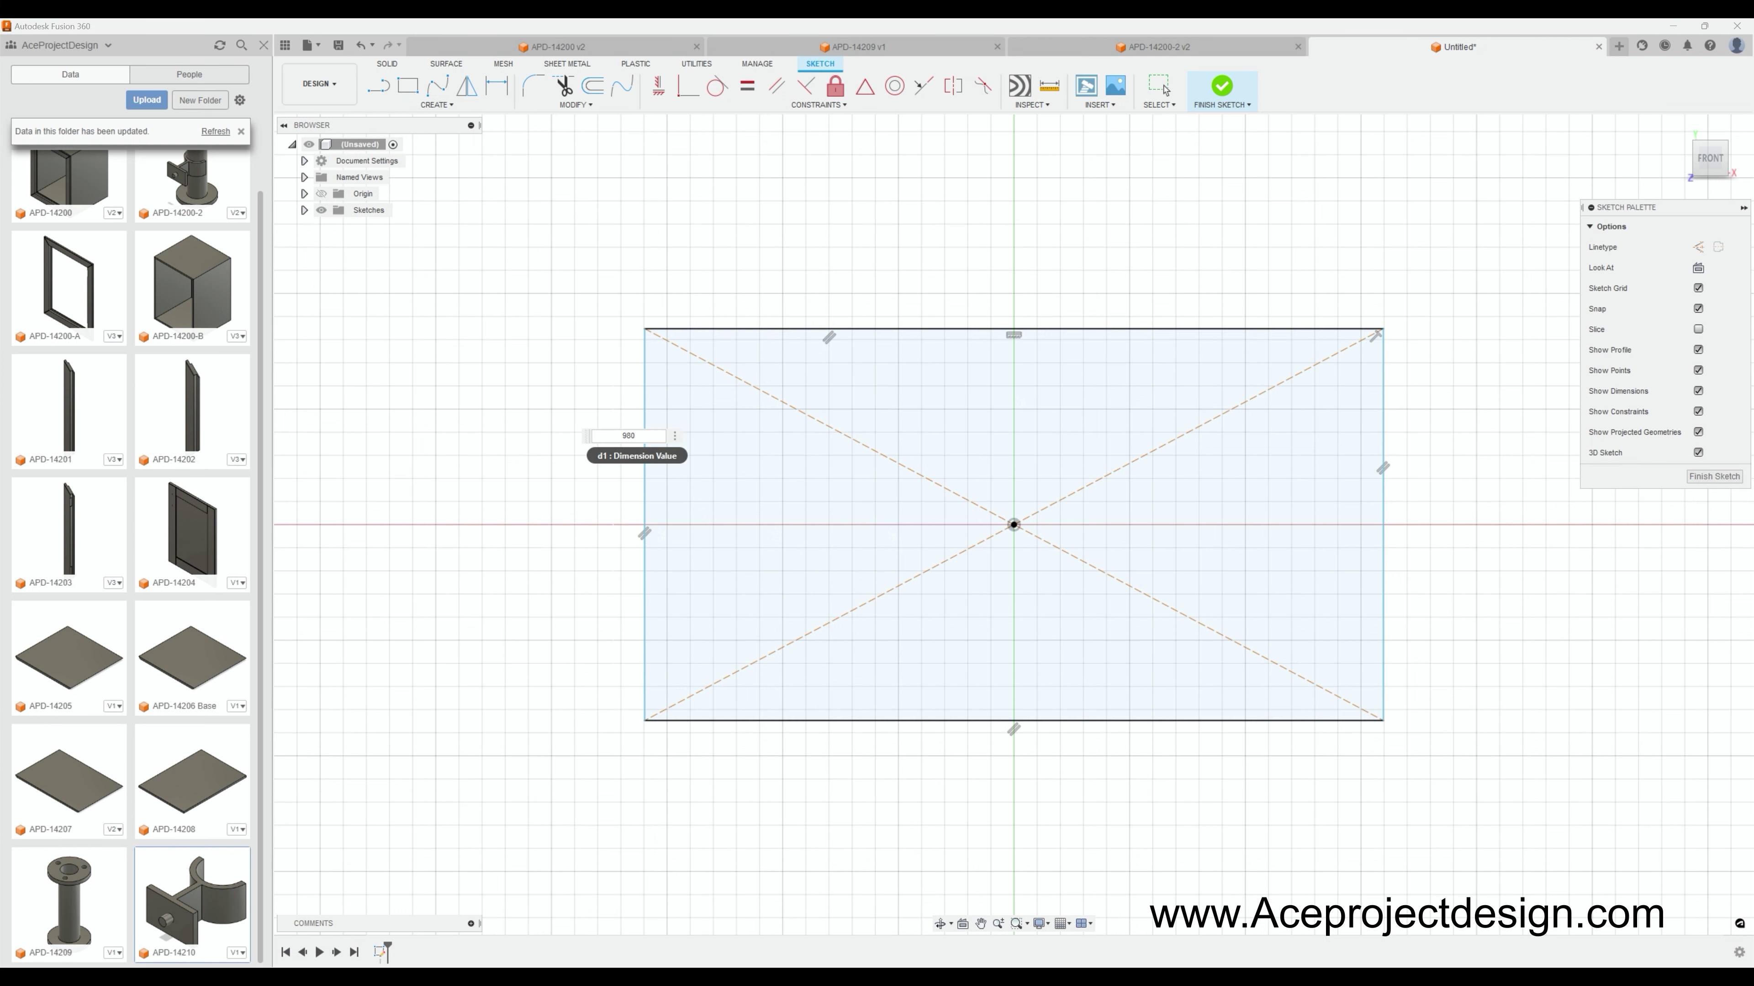
{"action": "key", "text": "Return"}
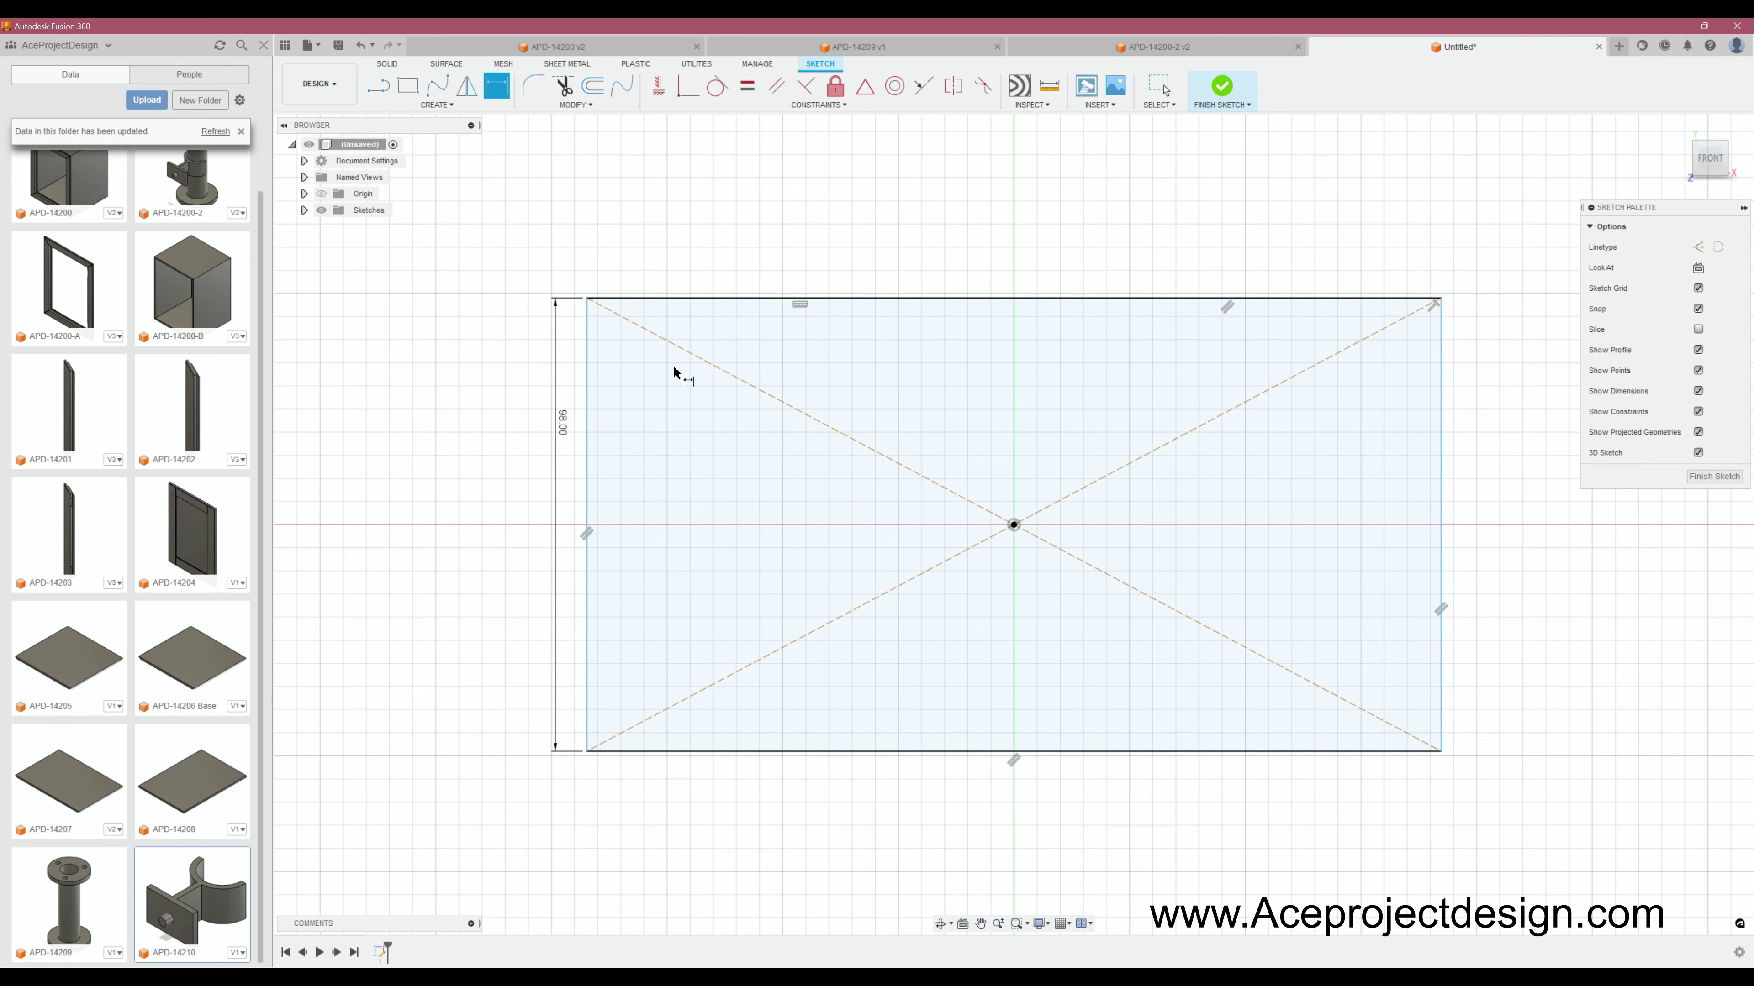
{"action": "left_click", "coordinate": [699, 261]}
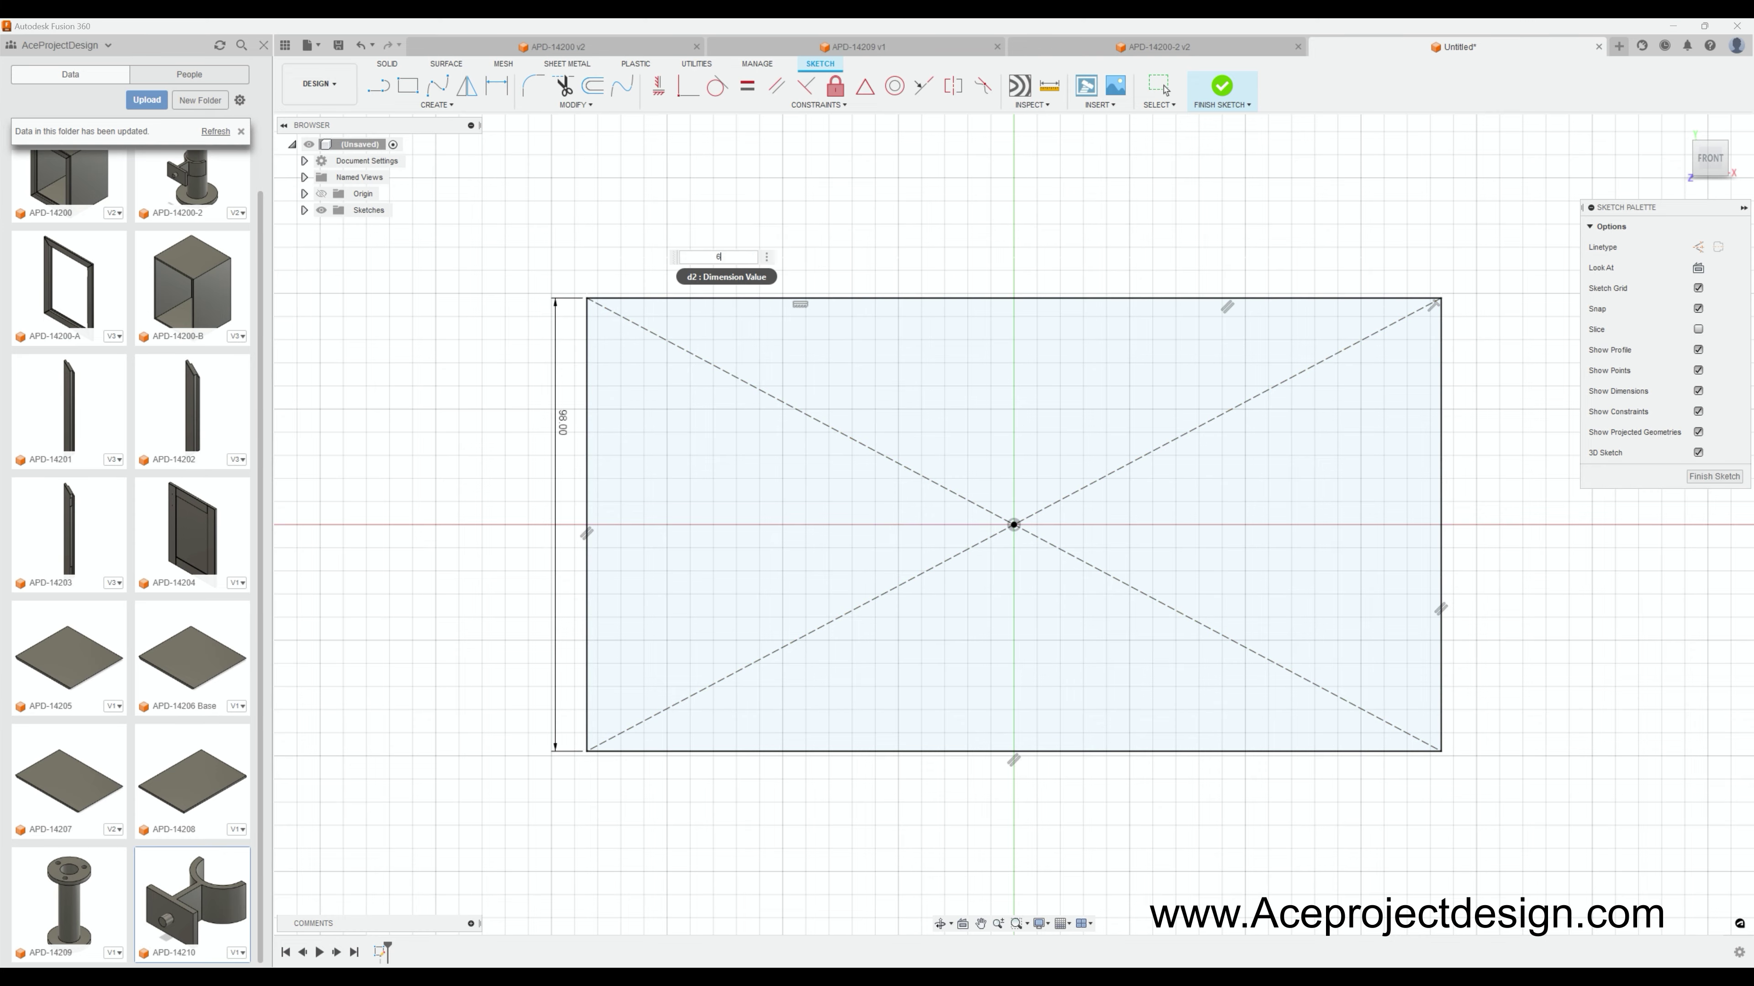
{"action": "type", "text": "00"}
{"action": "key", "text": "Return"}
{"action": "middle_click_drag", "start_coordinate": [1052, 587], "coordinate": [1056, 222], "text": "shift"}
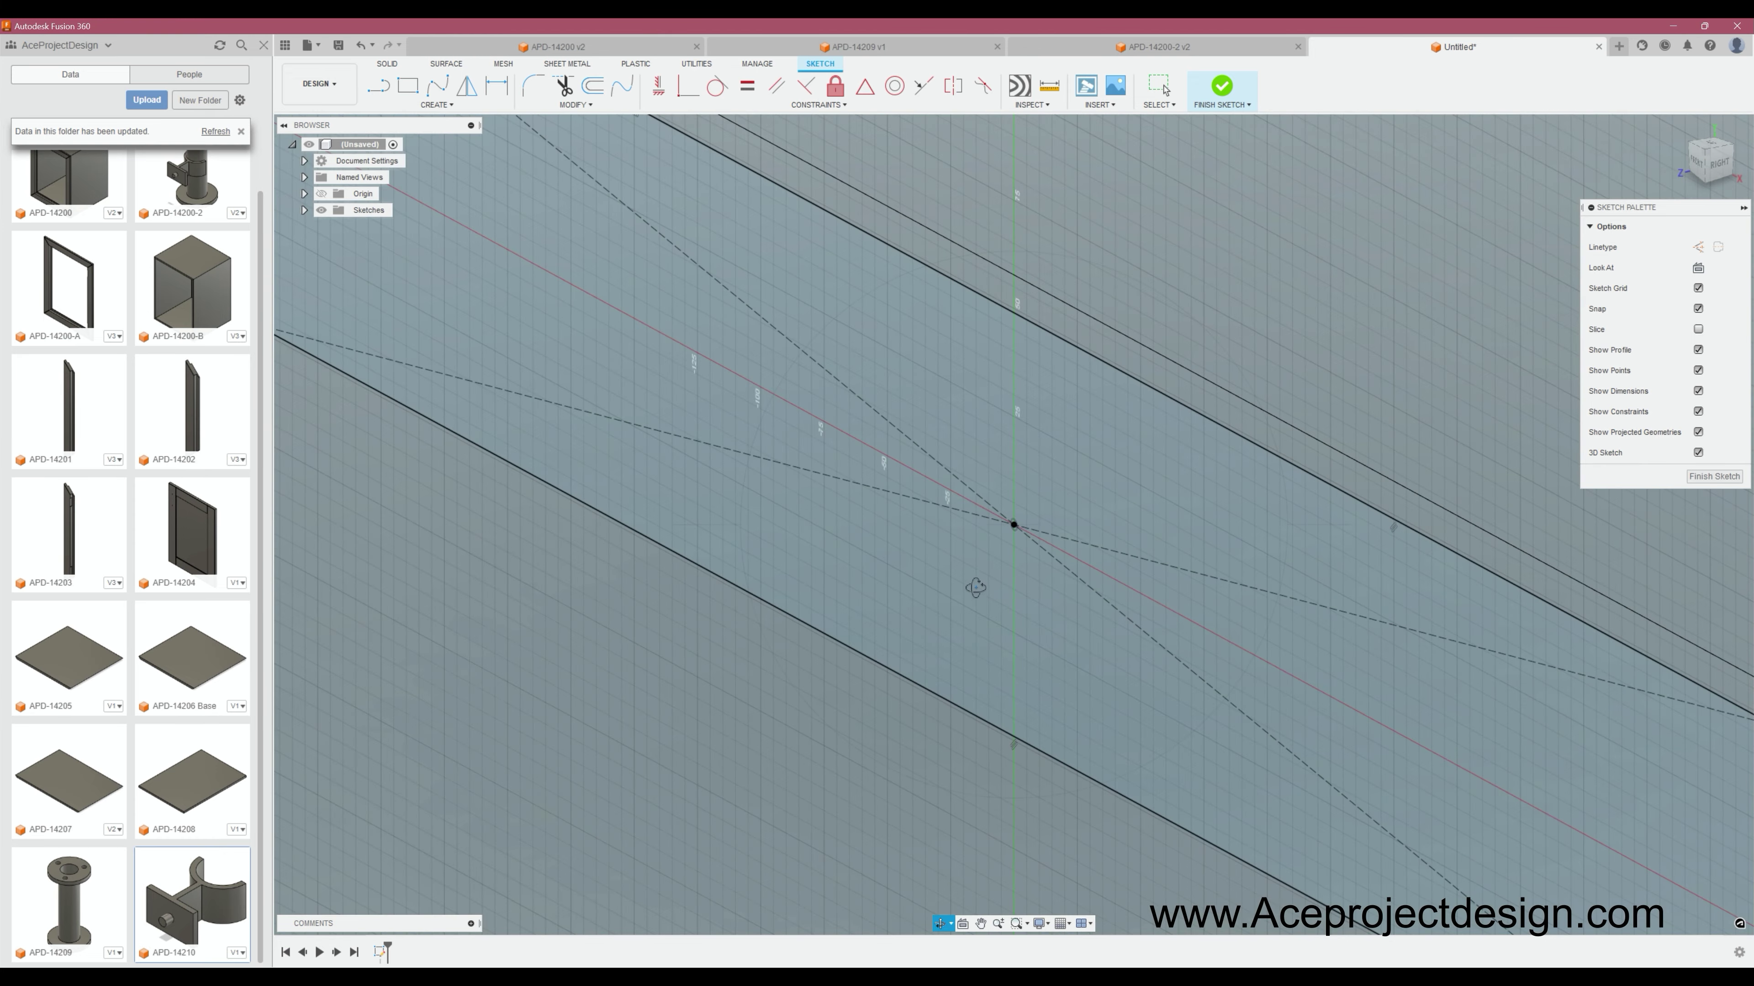
Finish the sketch, extrude it into a thin slab and adjust its front face.
{"action": "left_click", "coordinate": [1220, 92]}
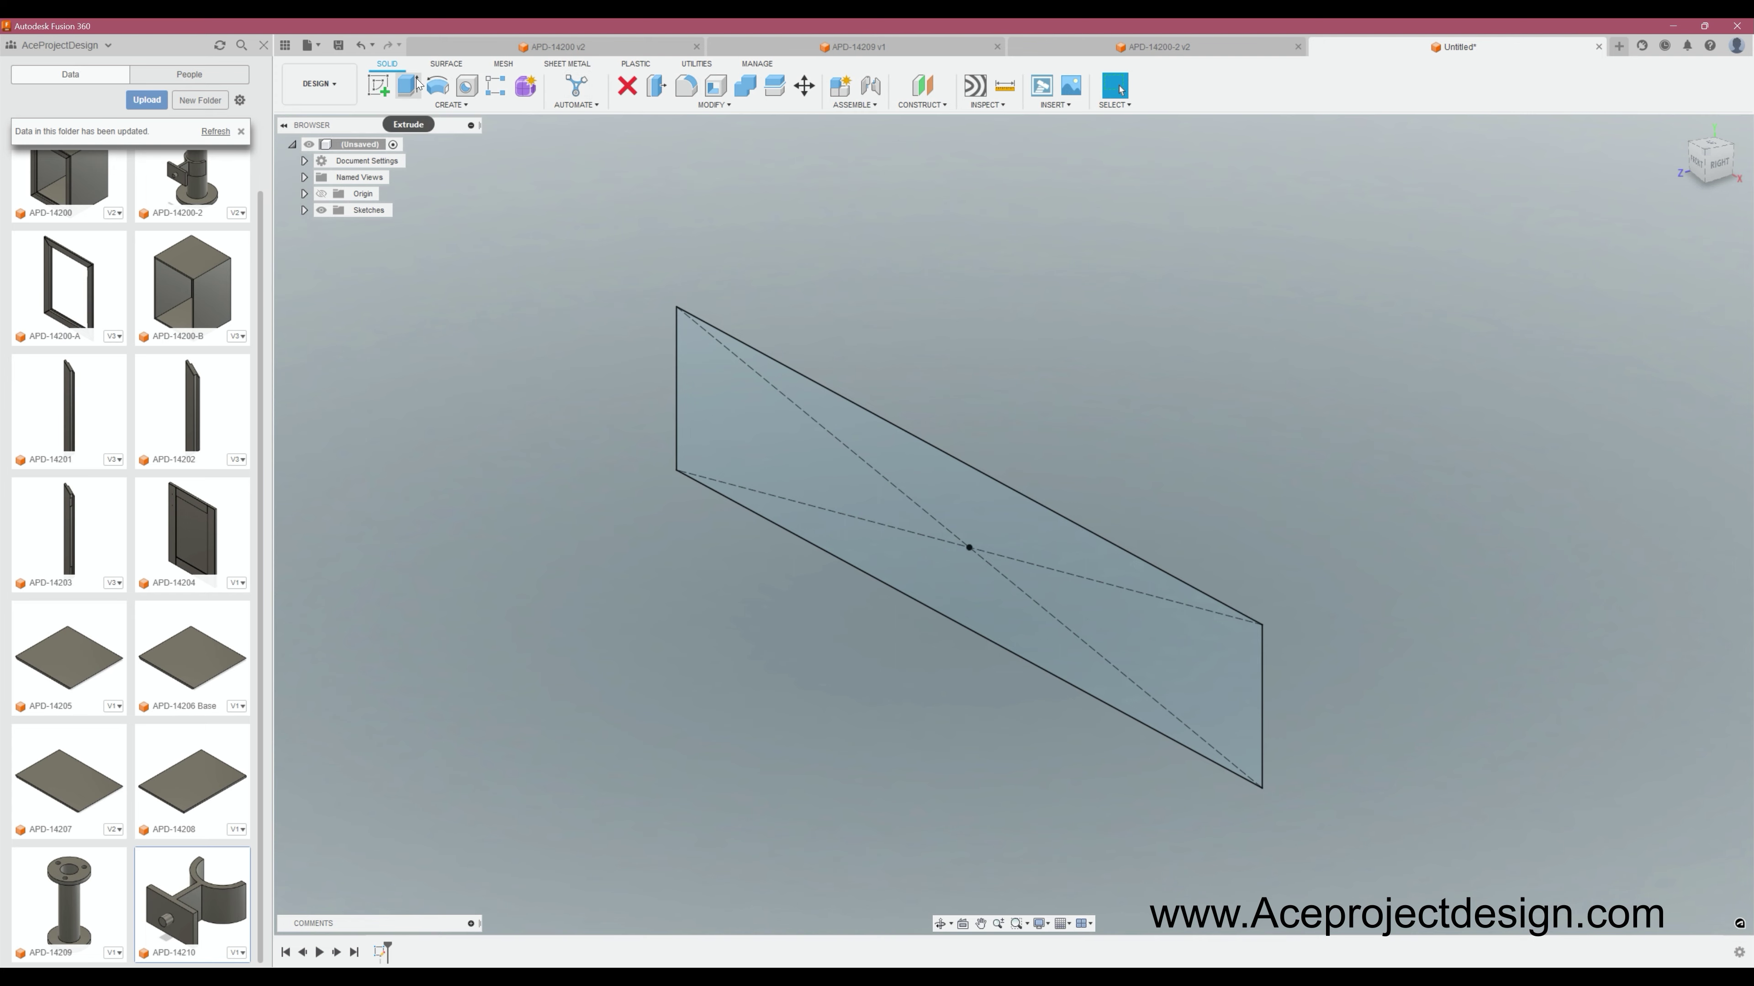
{"action": "left_click", "coordinate": [414, 83]}
{"action": "key", "text": "Return"}
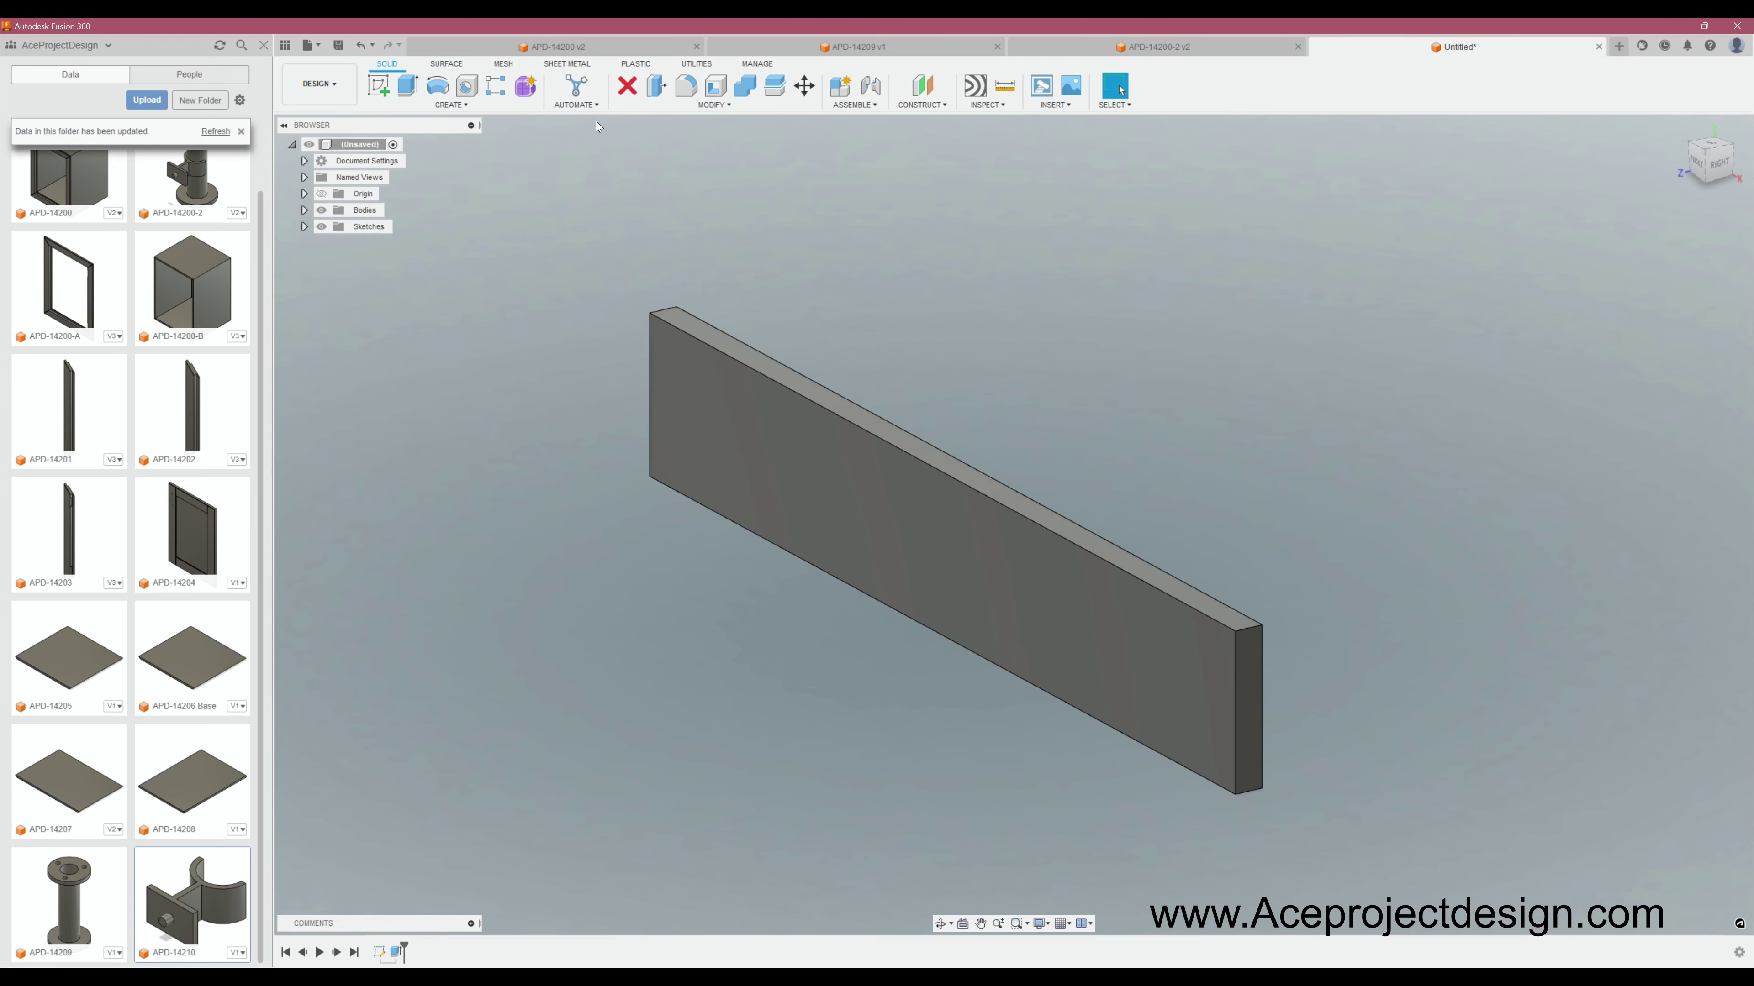
{"action": "left_click", "coordinate": [705, 86]}
{"action": "left_click", "coordinate": [733, 458]}
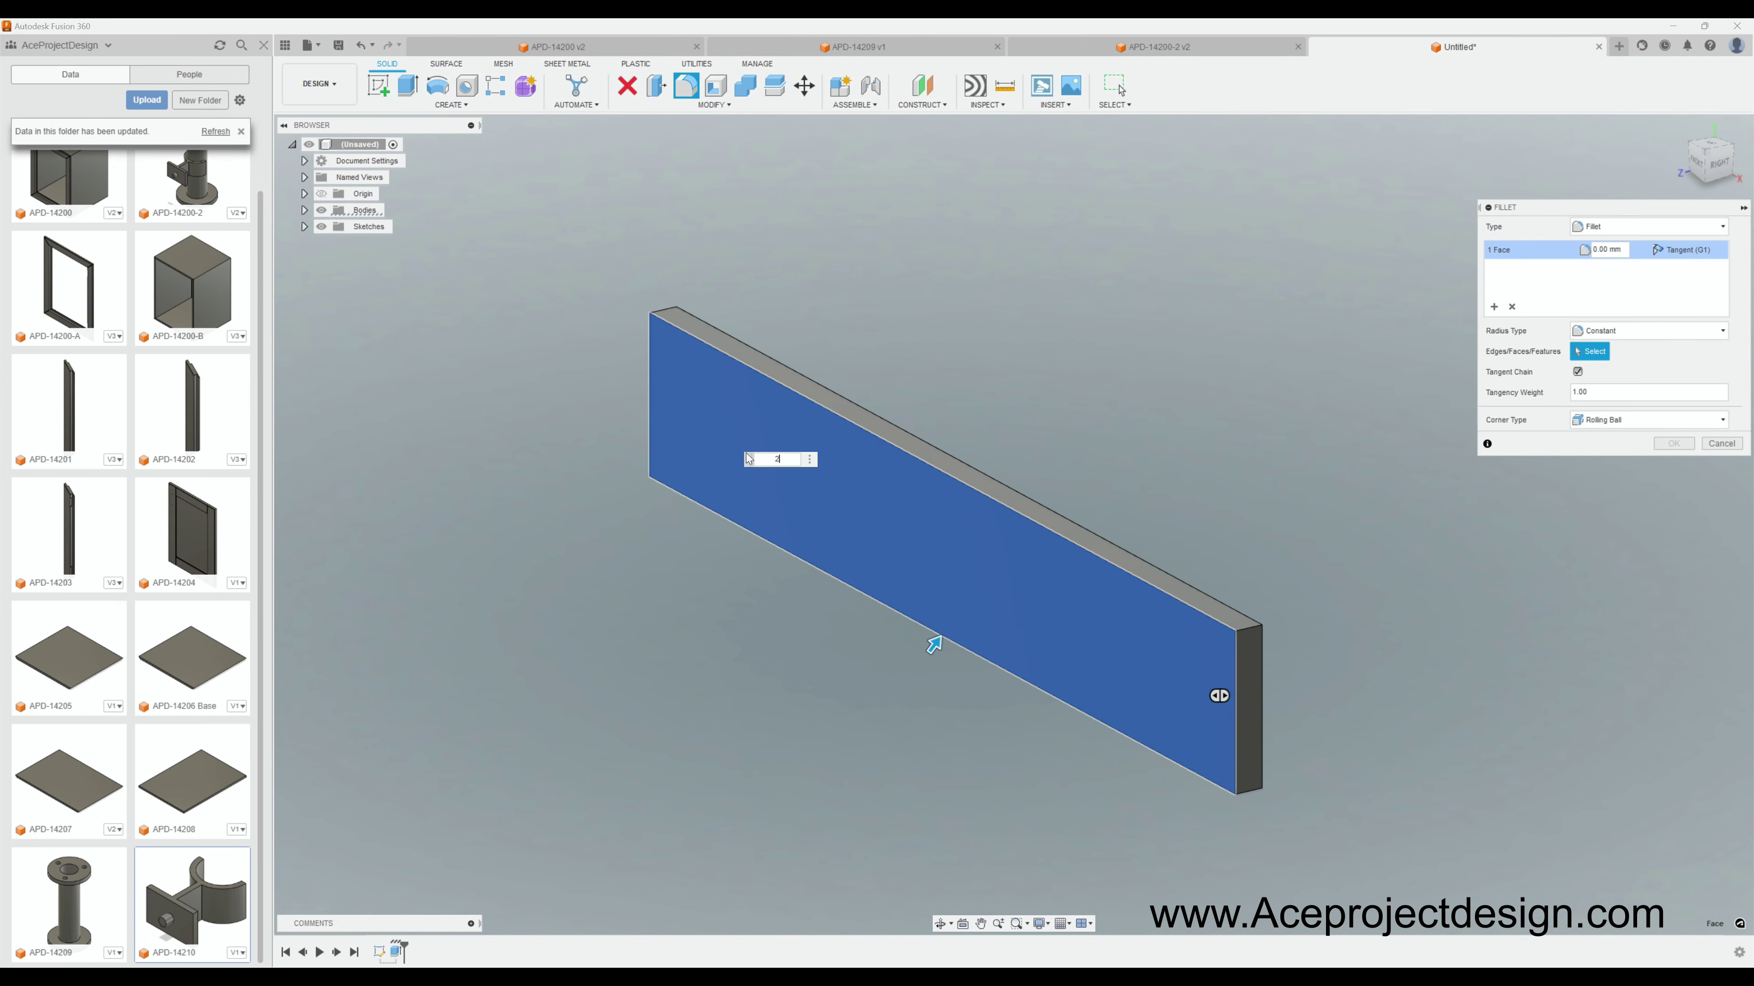
{"action": "key", "text": "Return"}
Start a new sketch on the slab's back face.
{"action": "left_click", "coordinate": [940, 924]}
{"action": "left_click_drag", "start_coordinate": [1001, 587], "coordinate": [791, 579]}
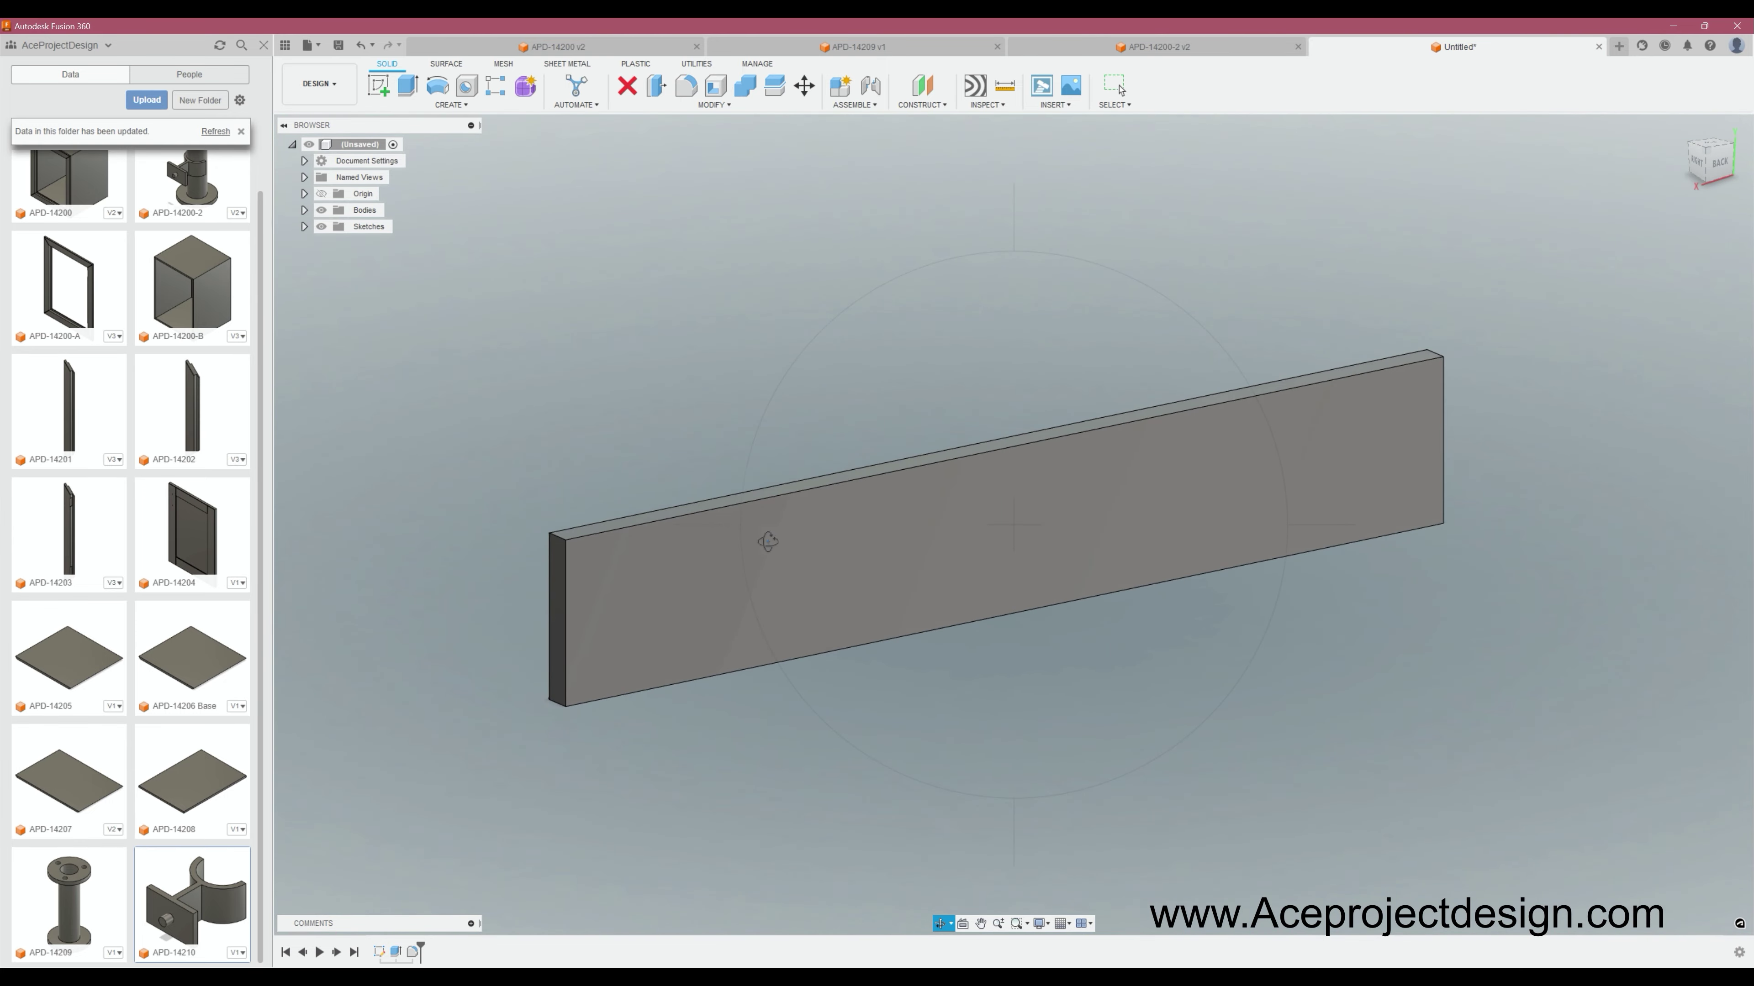
{"action": "left_click", "coordinate": [673, 551]}
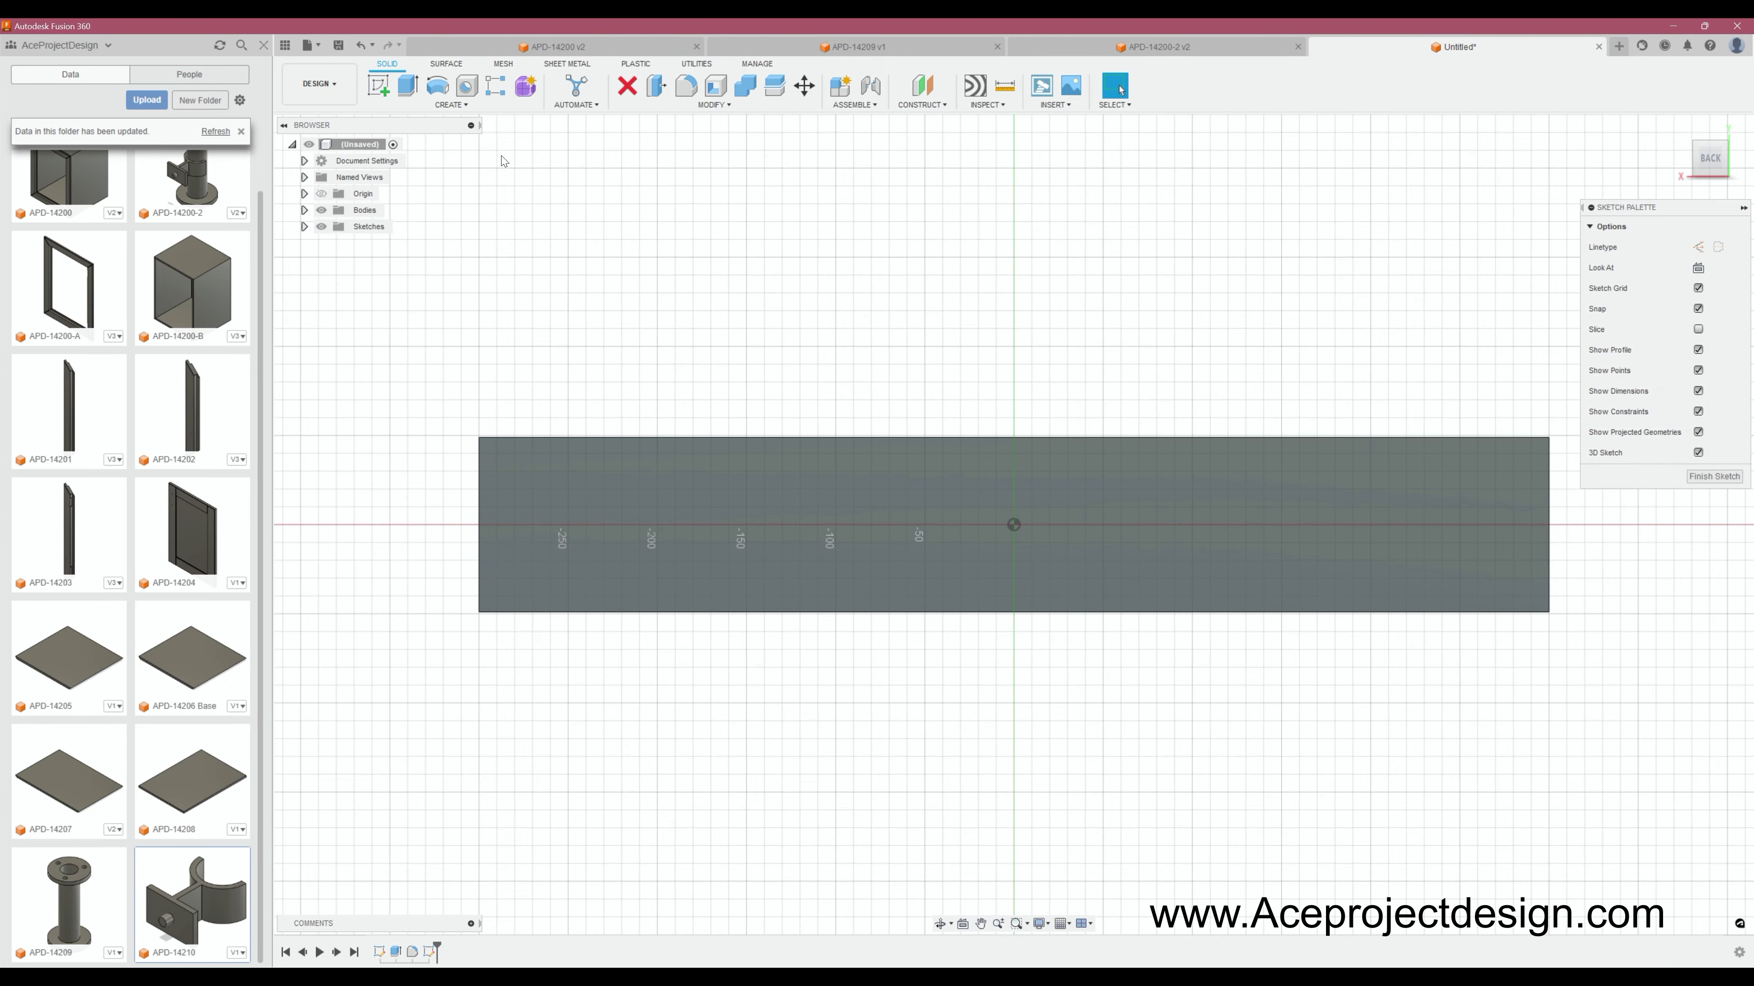
Draw two centre-diameter circles on the slab's left and right sides.
{"action": "left_click", "coordinate": [436, 104]}
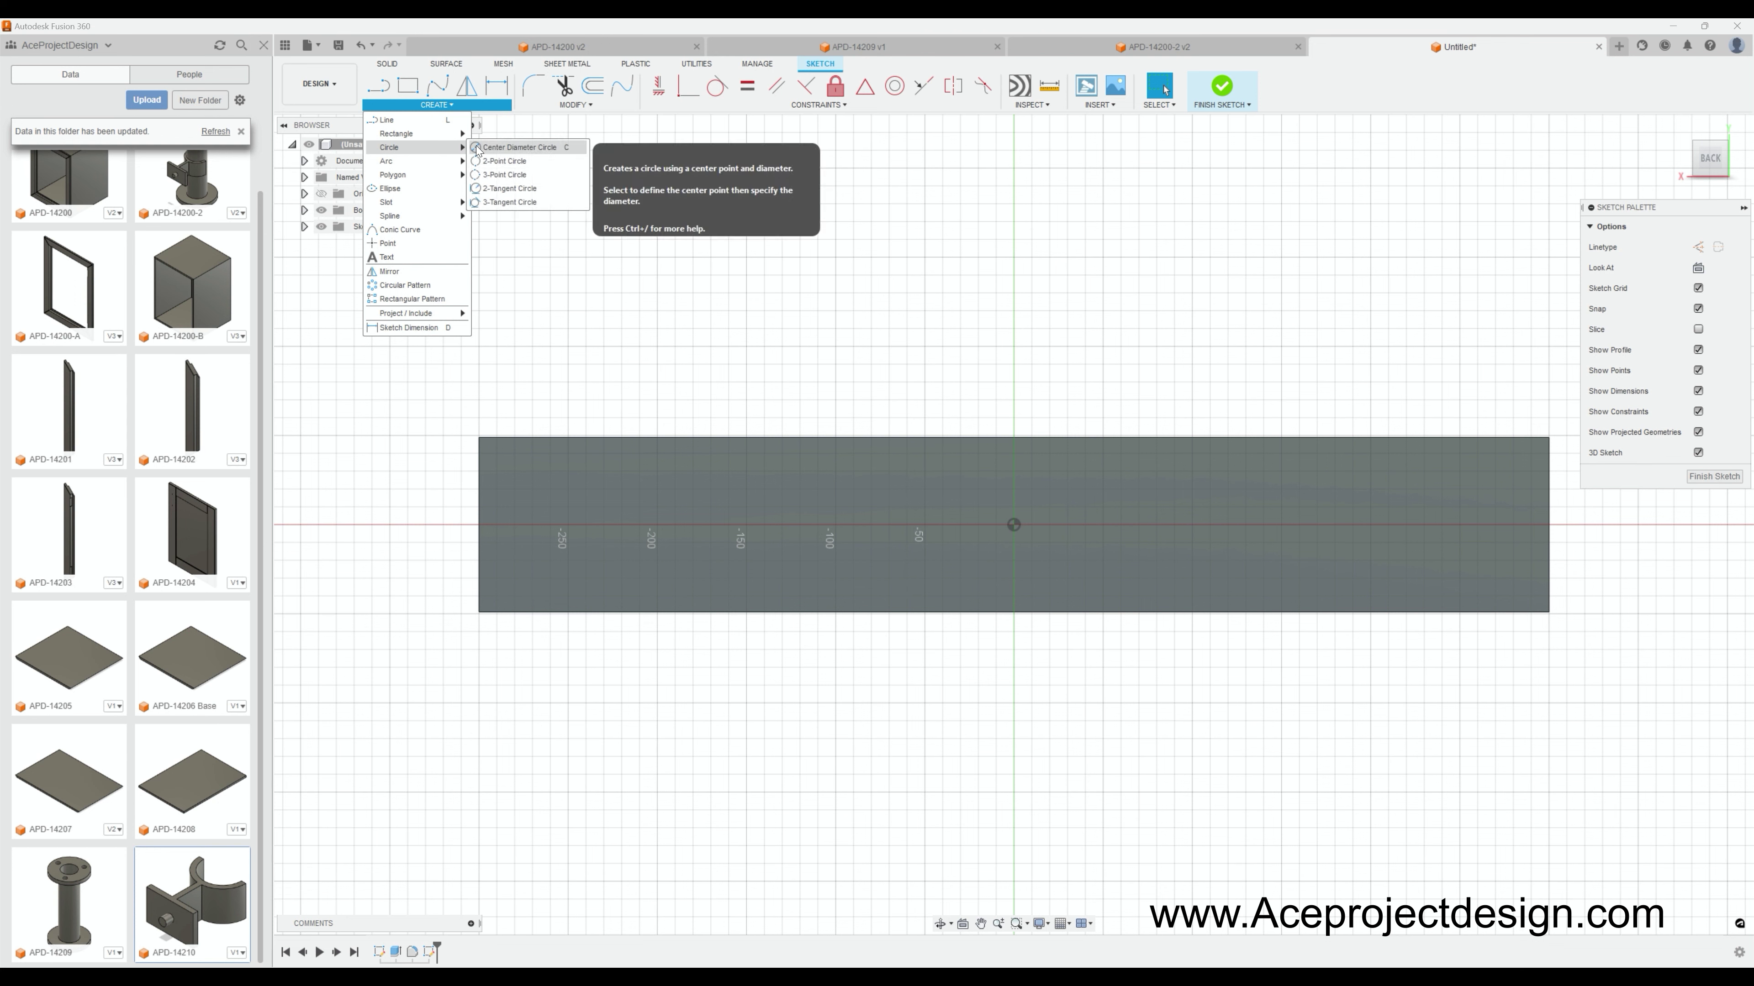
{"action": "mouse_move", "coordinate": [411, 147]}
{"action": "left_click", "coordinate": [505, 148]}
{"action": "left_click", "coordinate": [623, 527]}
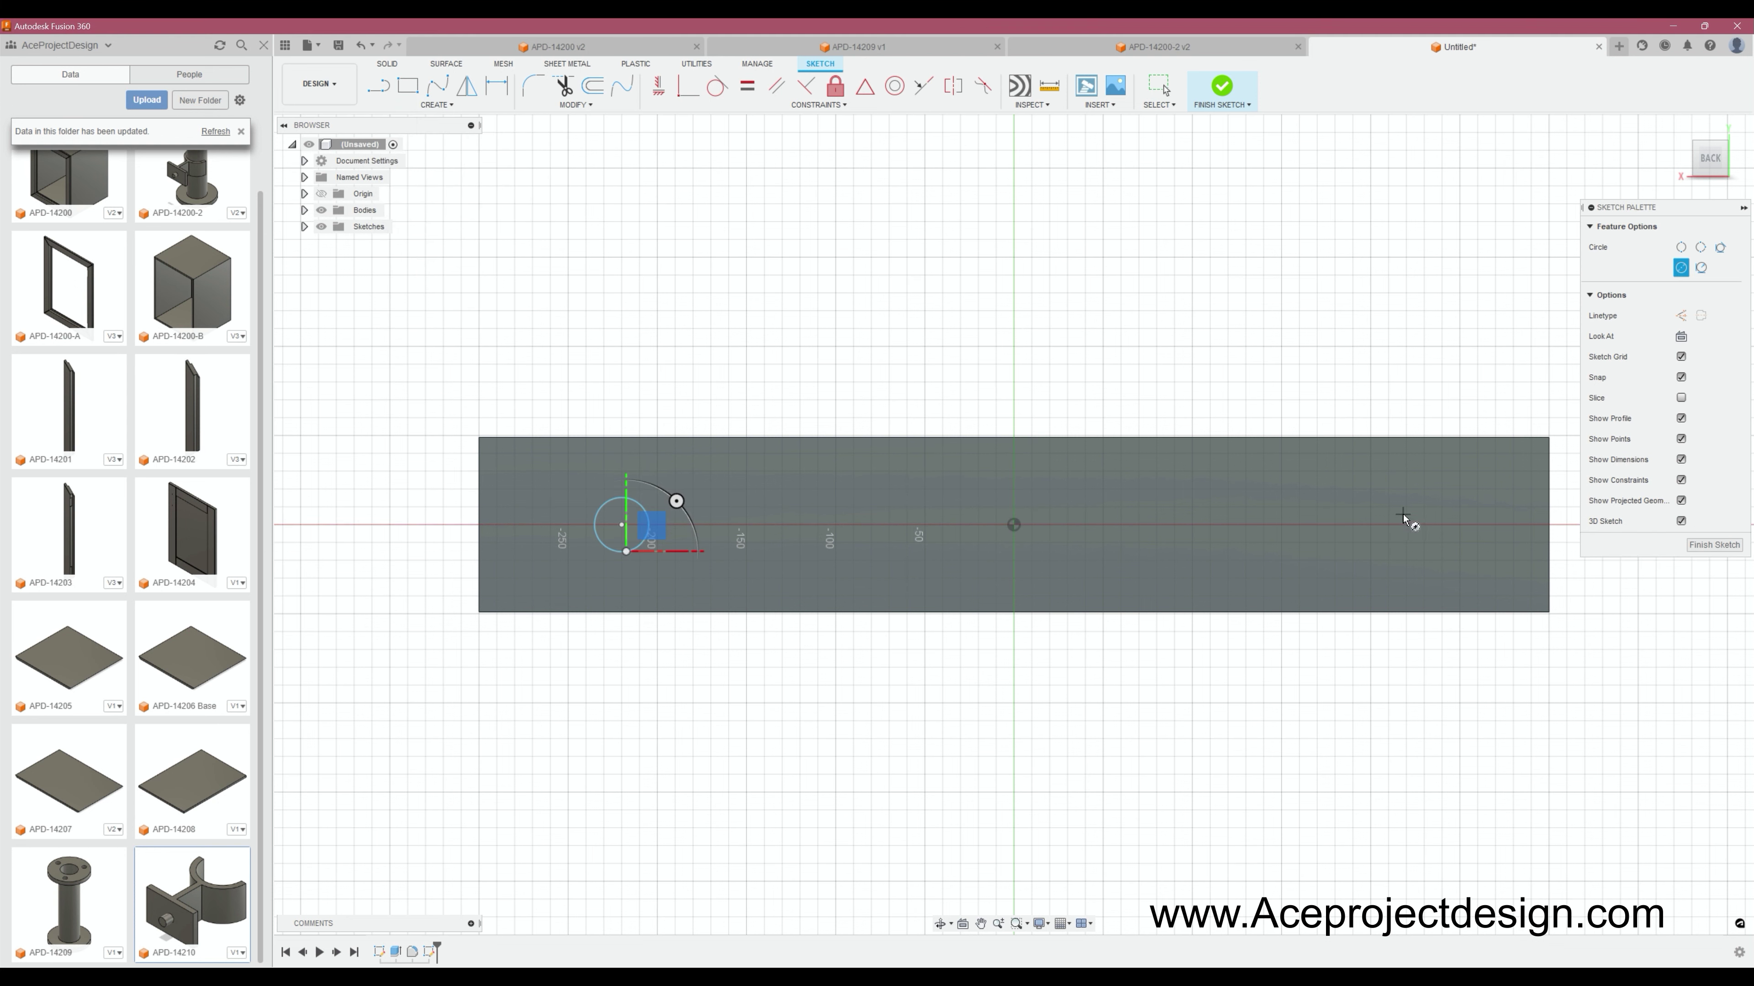
{"action": "left_click", "coordinate": [1388, 525]}
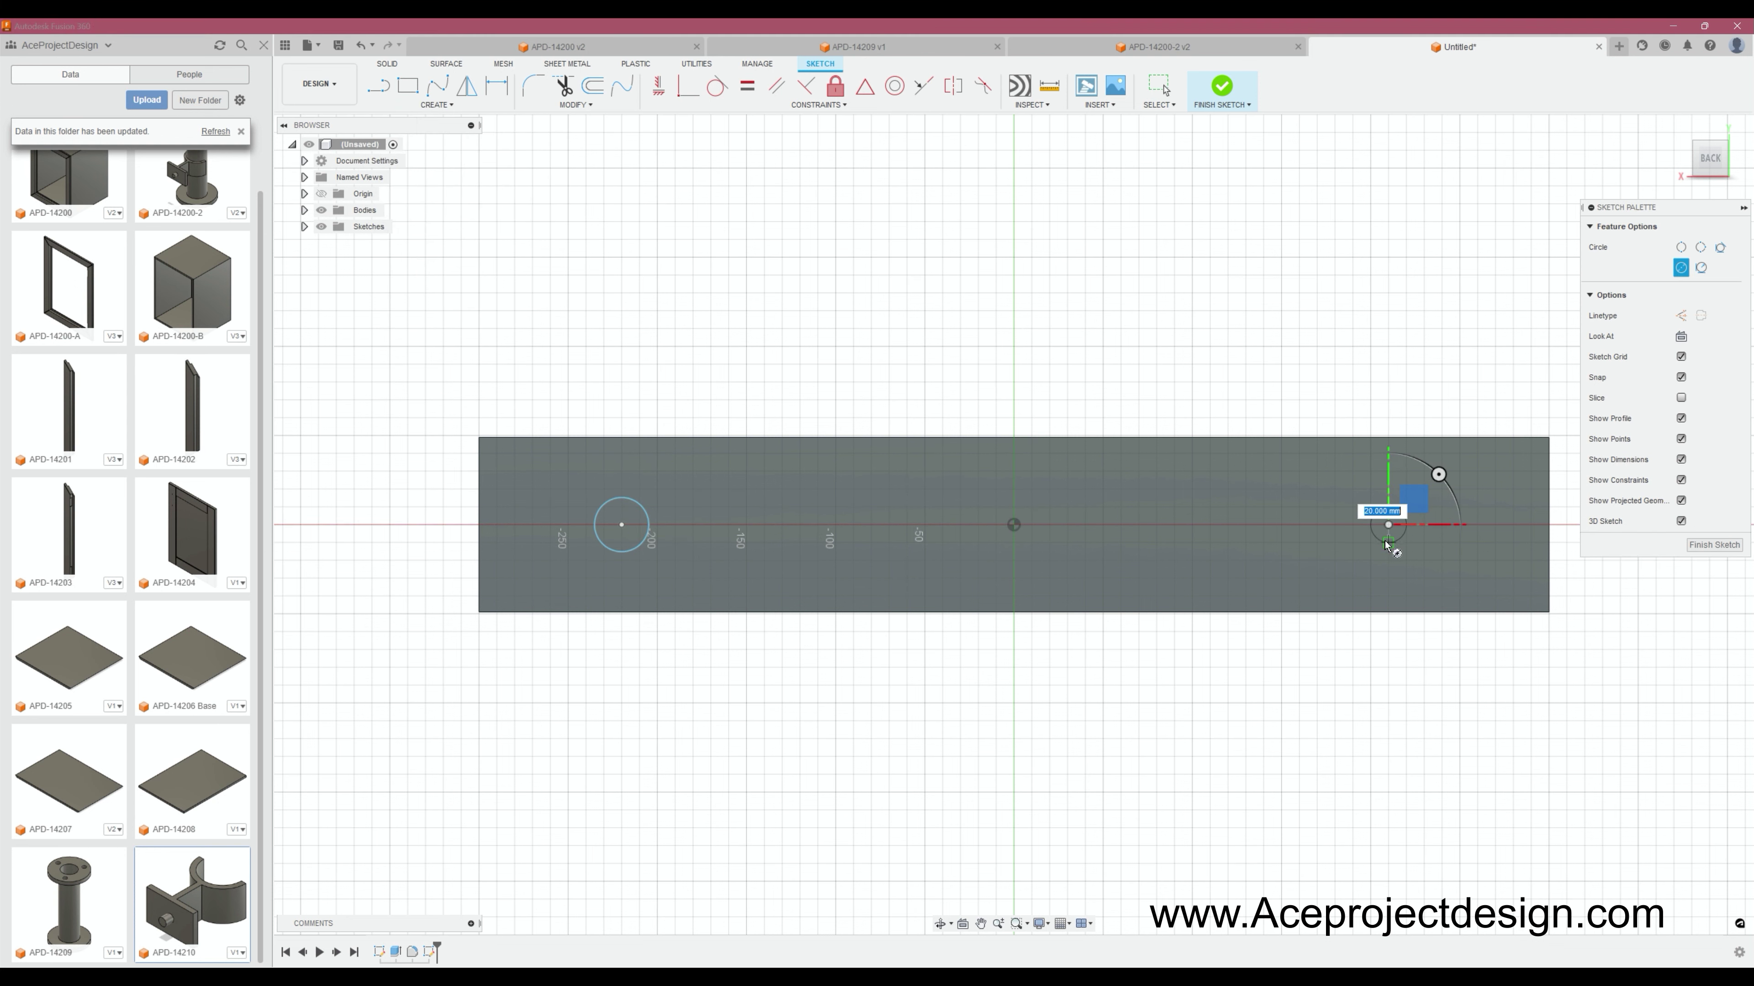
{"action": "left_click", "coordinate": [491, 88]}
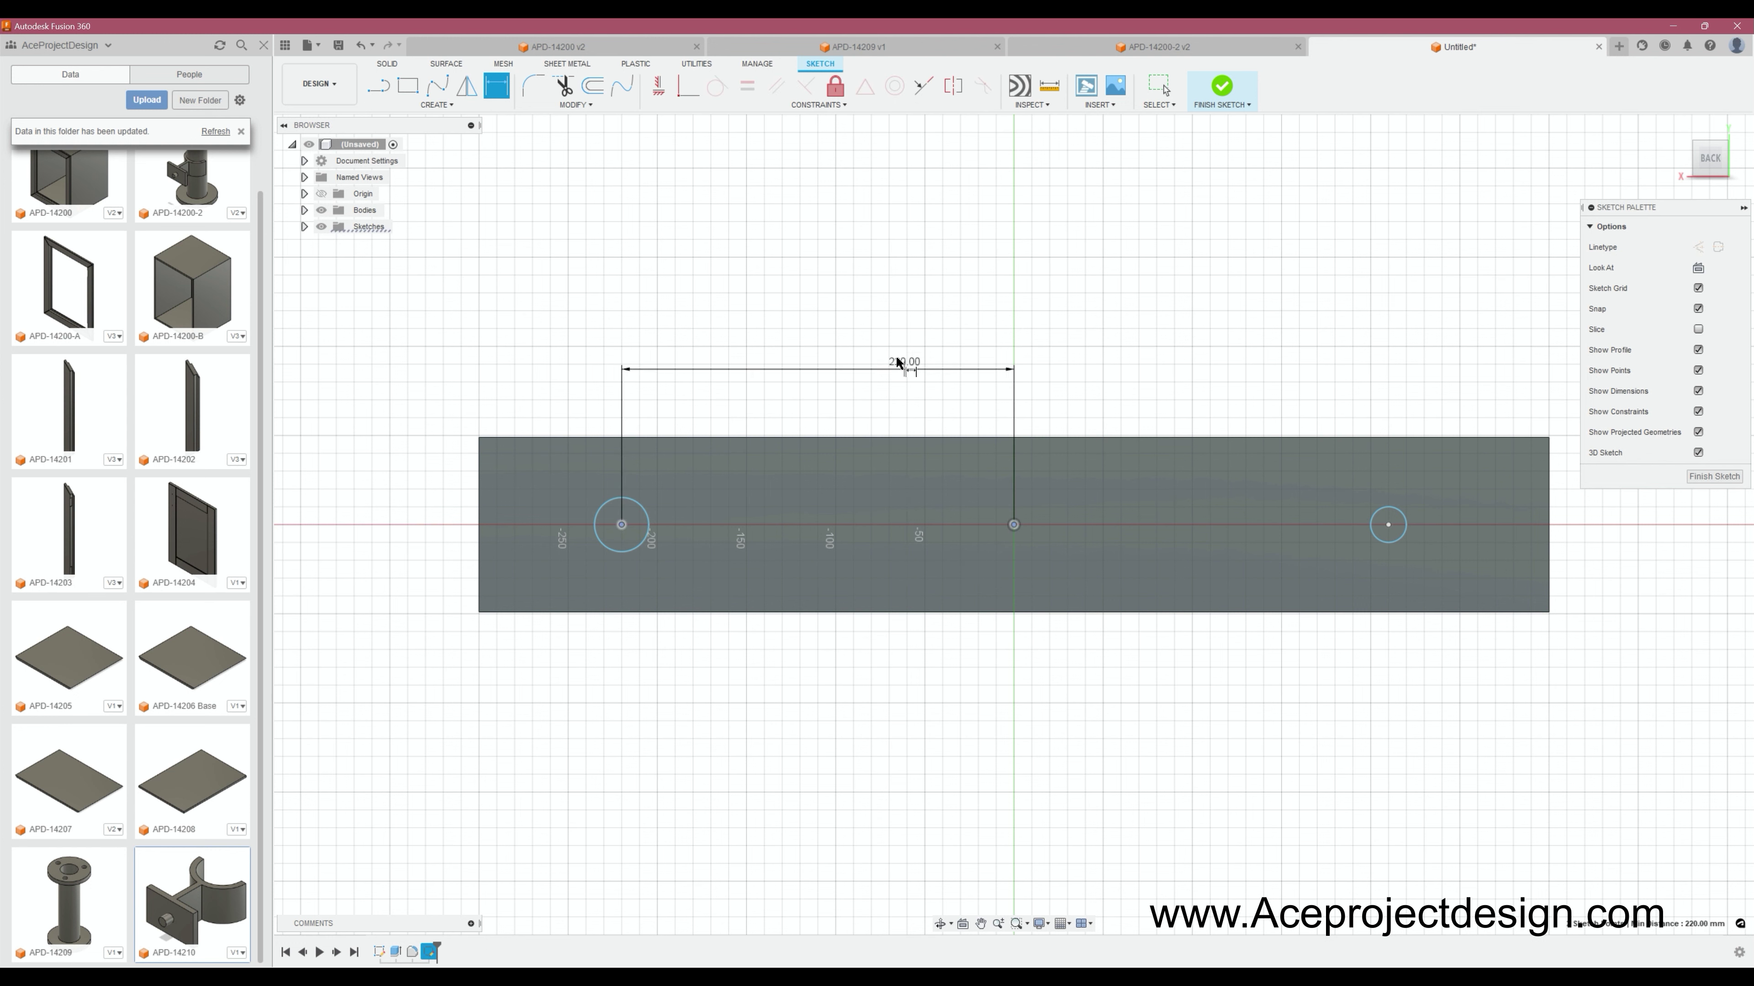
Position both circles 220 mm from the origin.
{"action": "left_click", "coordinate": [897, 362]}
{"action": "type", "text": "250"}
{"action": "key", "text": "Return"}
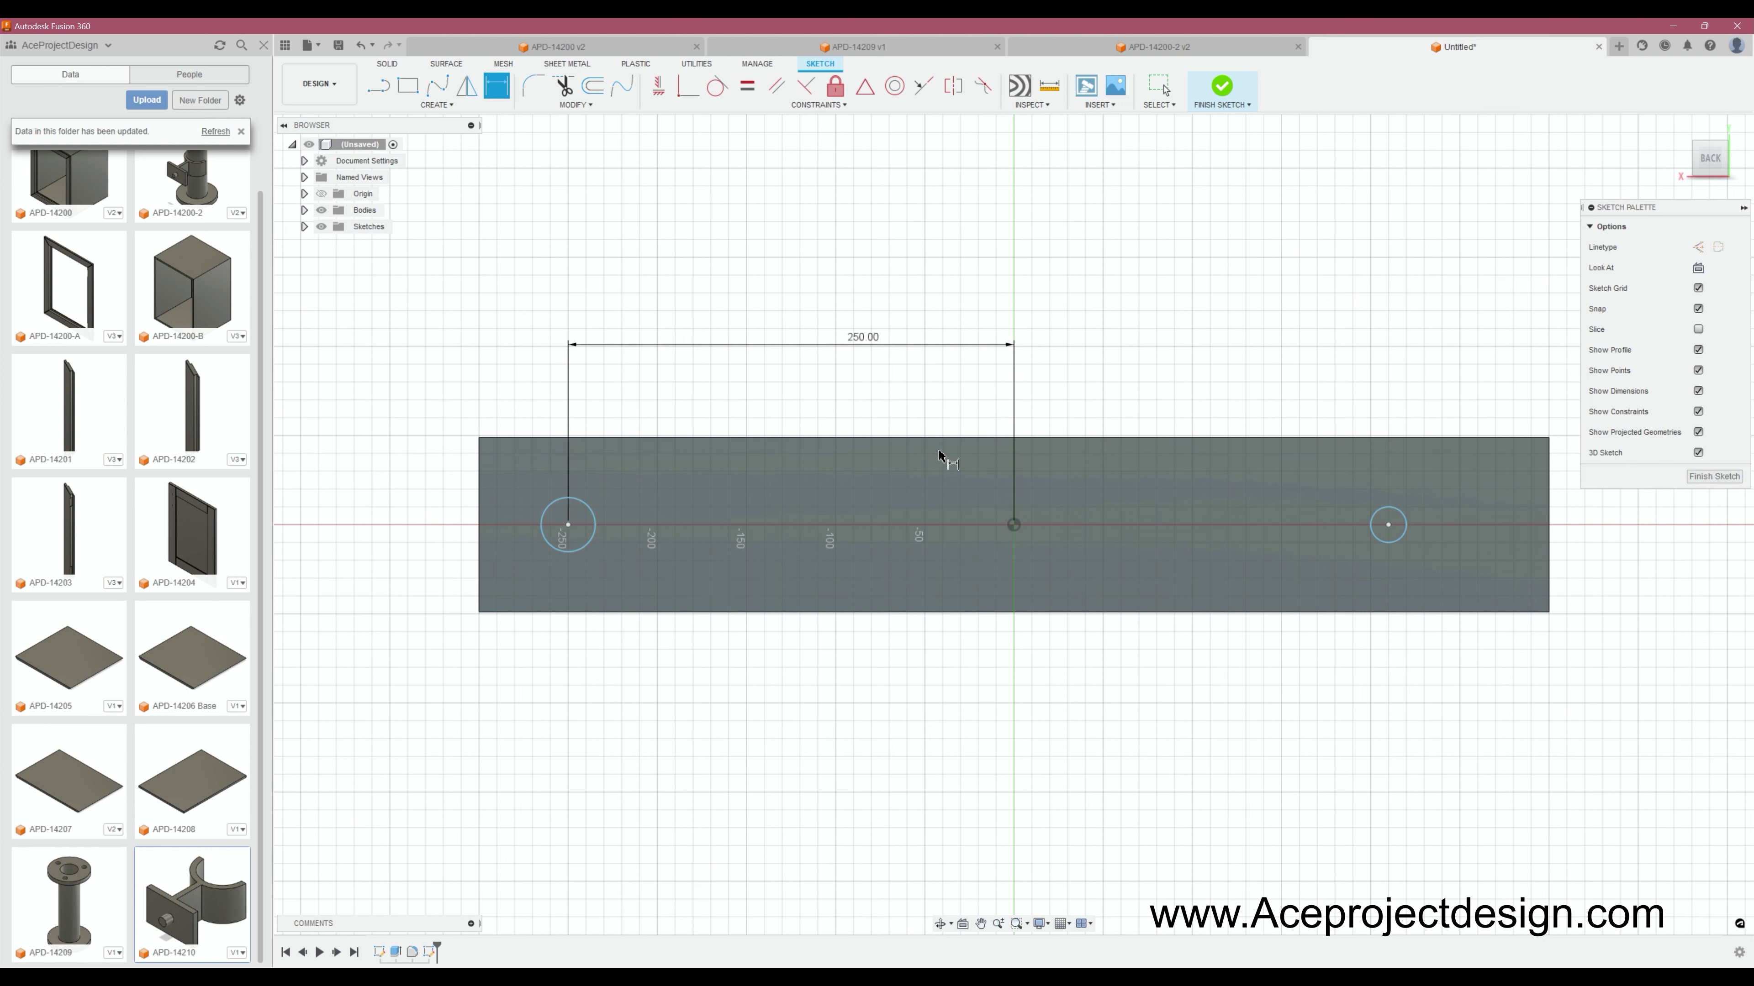
{"action": "double_click", "coordinate": [859, 339]}
{"action": "type", "text": "250"}
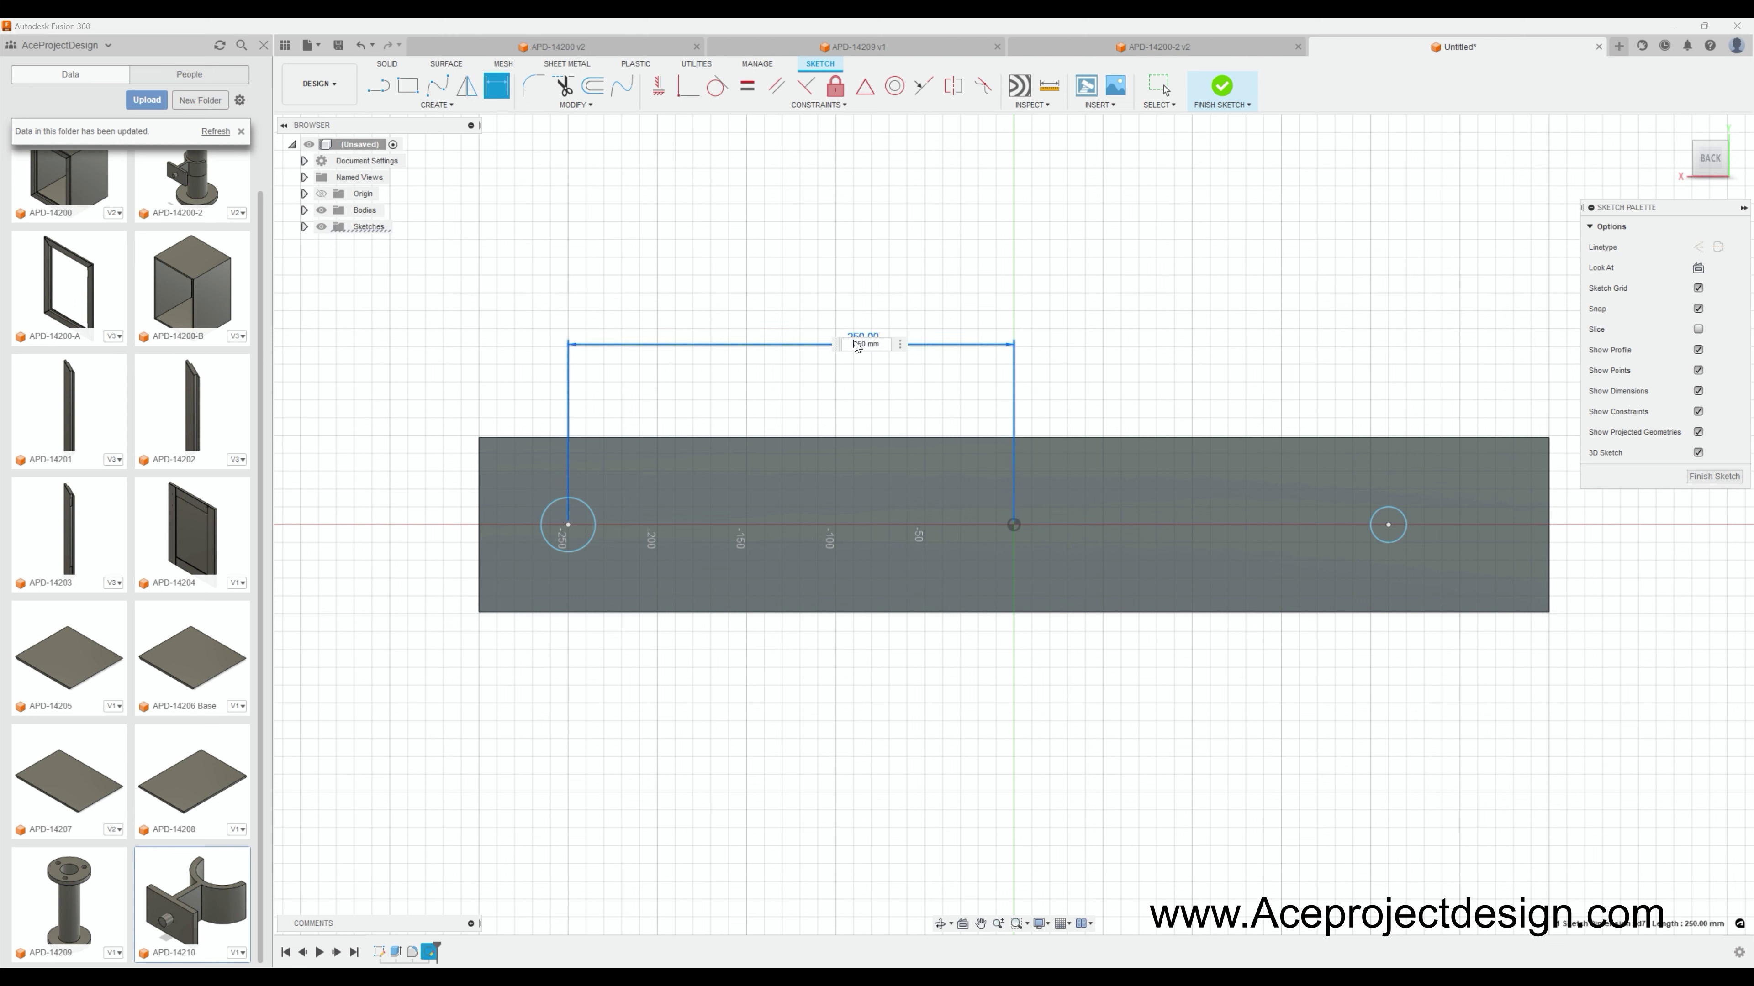
{"action": "double_click", "coordinate": [895, 344]}
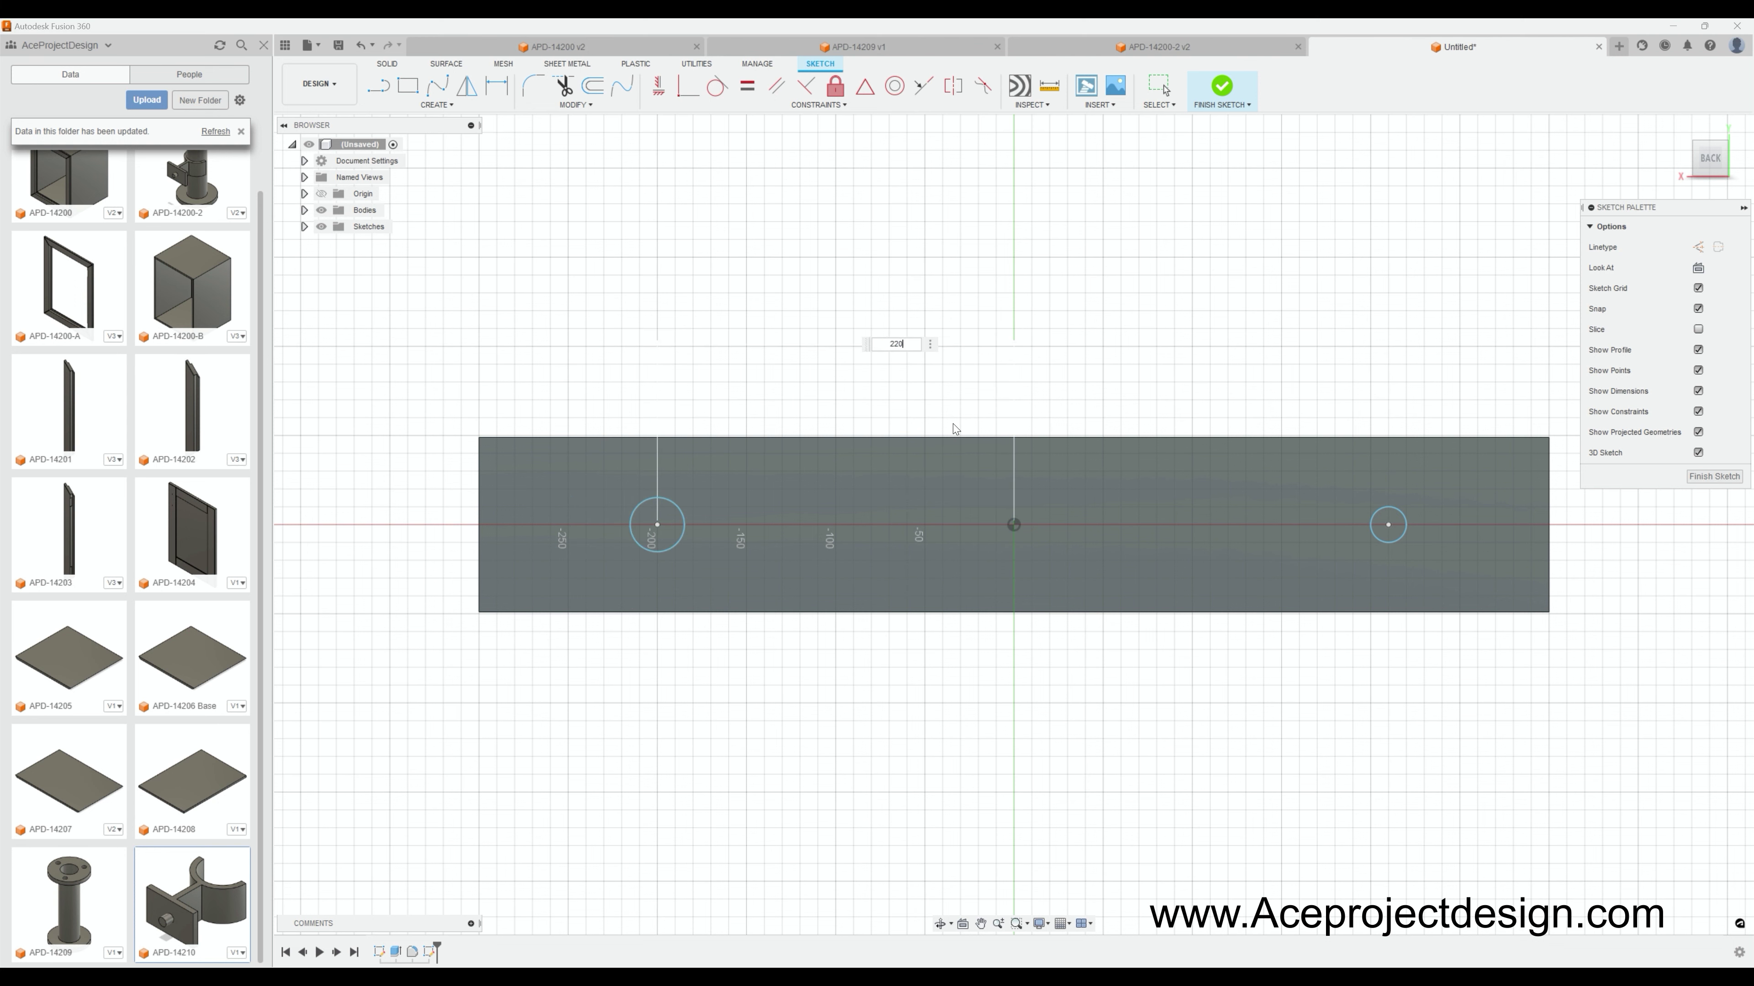
{"action": "key", "text": "Return"}
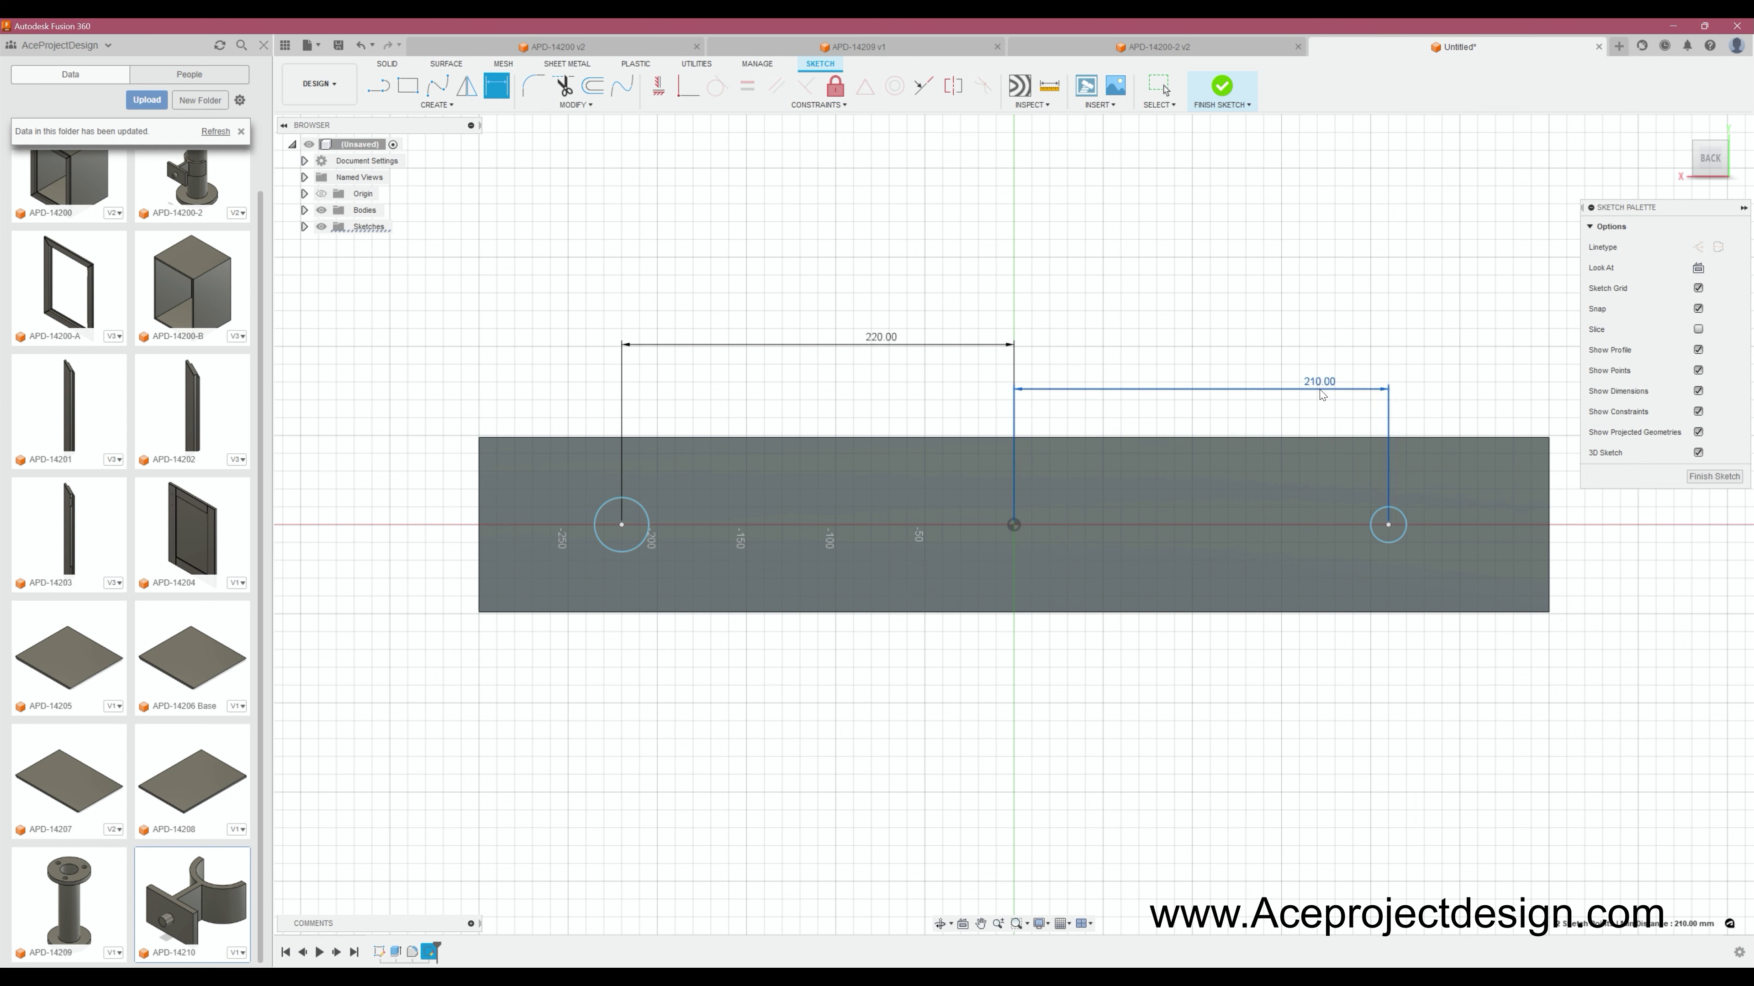
{"action": "double_click", "coordinate": [1321, 391]}
{"action": "type", "text": "220"}
{"action": "key", "text": "Return"}
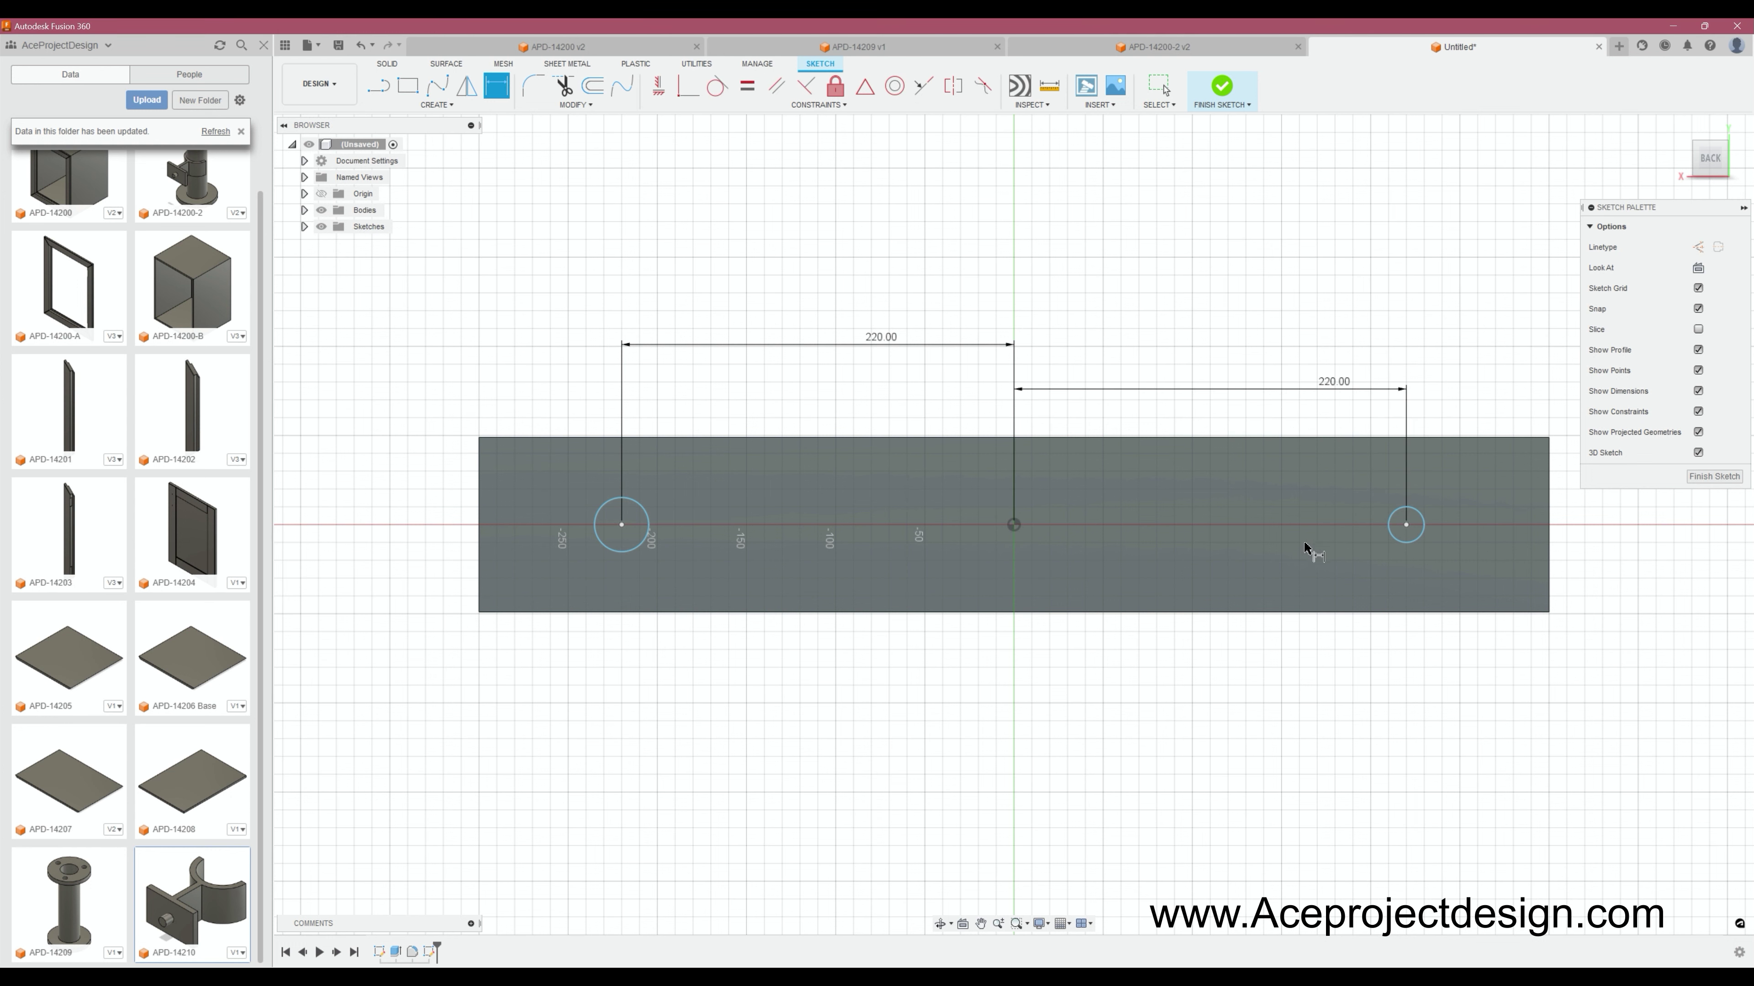
Set both circle diameters to 5 mm.
{"action": "left_click", "coordinate": [646, 545]}
{"action": "left_click", "coordinate": [647, 550]}
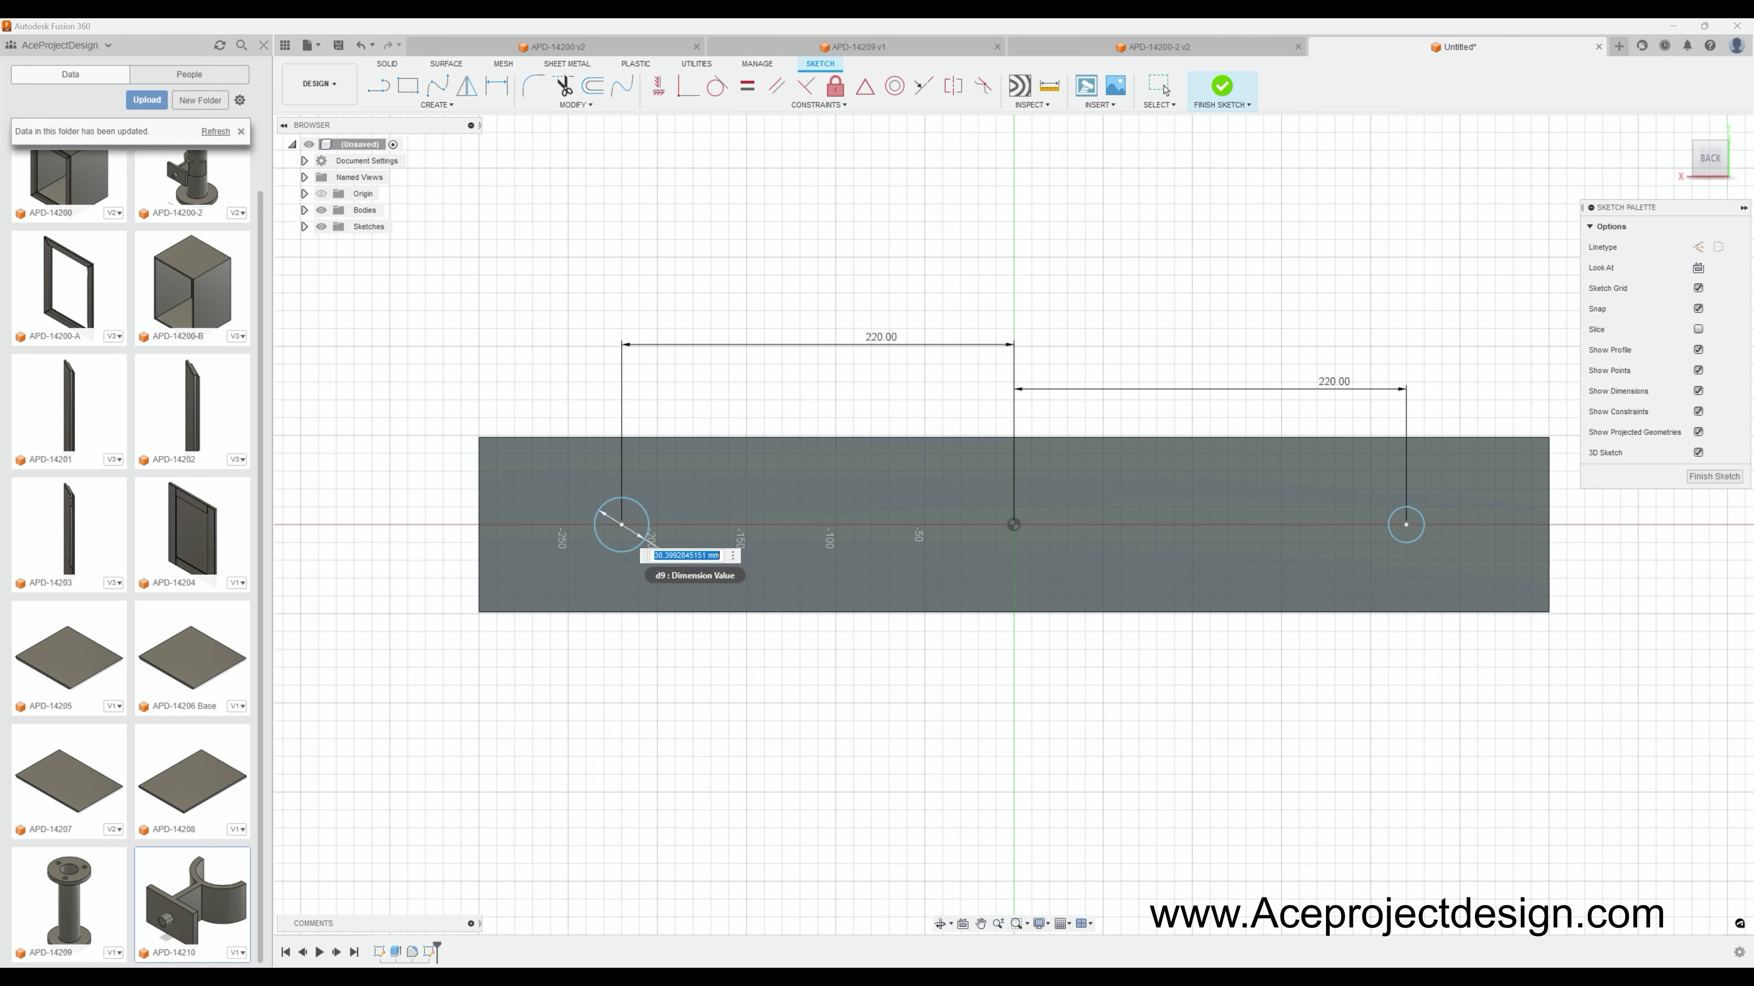
{"action": "type", "text": "8"}
{"action": "key", "text": "Return"}
{"action": "left_click", "coordinate": [1406, 544]}
{"action": "left_click", "coordinate": [1374, 556]}
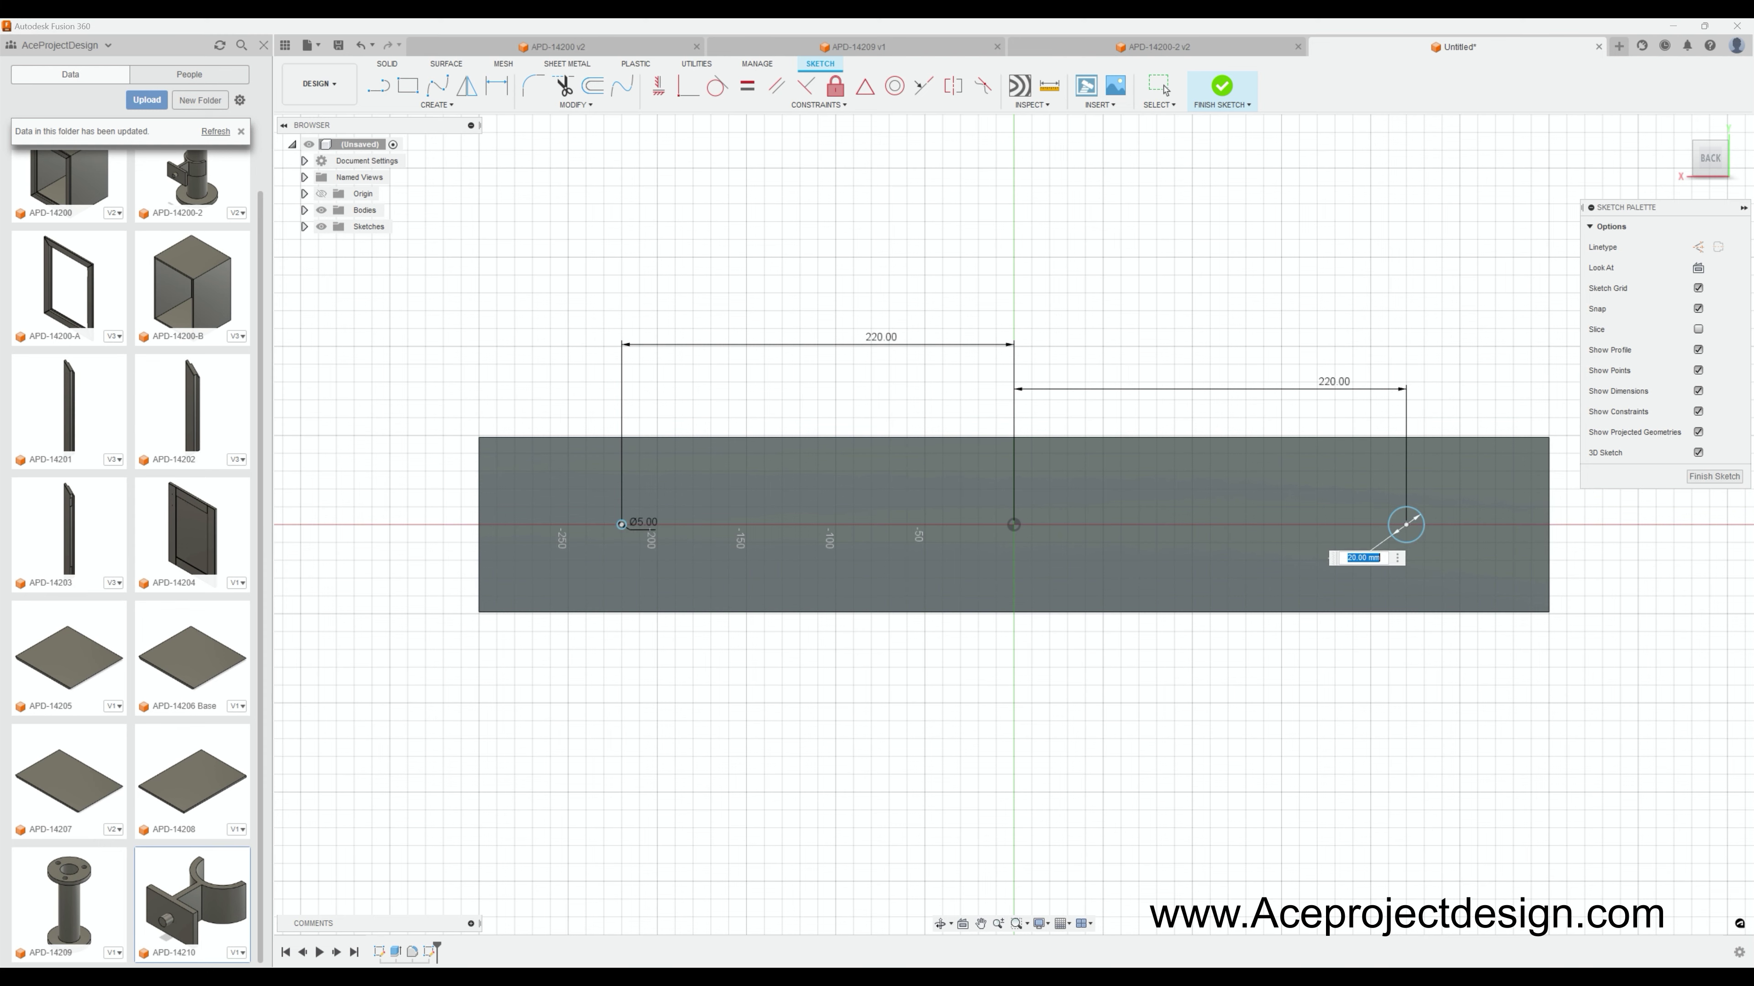
{"action": "type", "text": "5"}
{"action": "key", "text": "Return"}
Finish the sketch and extrude the Ø5 holes through the plank.
{"action": "middle_click_drag", "start_coordinate": [939, 919], "coordinate": [969, 26], "text": "shift"}
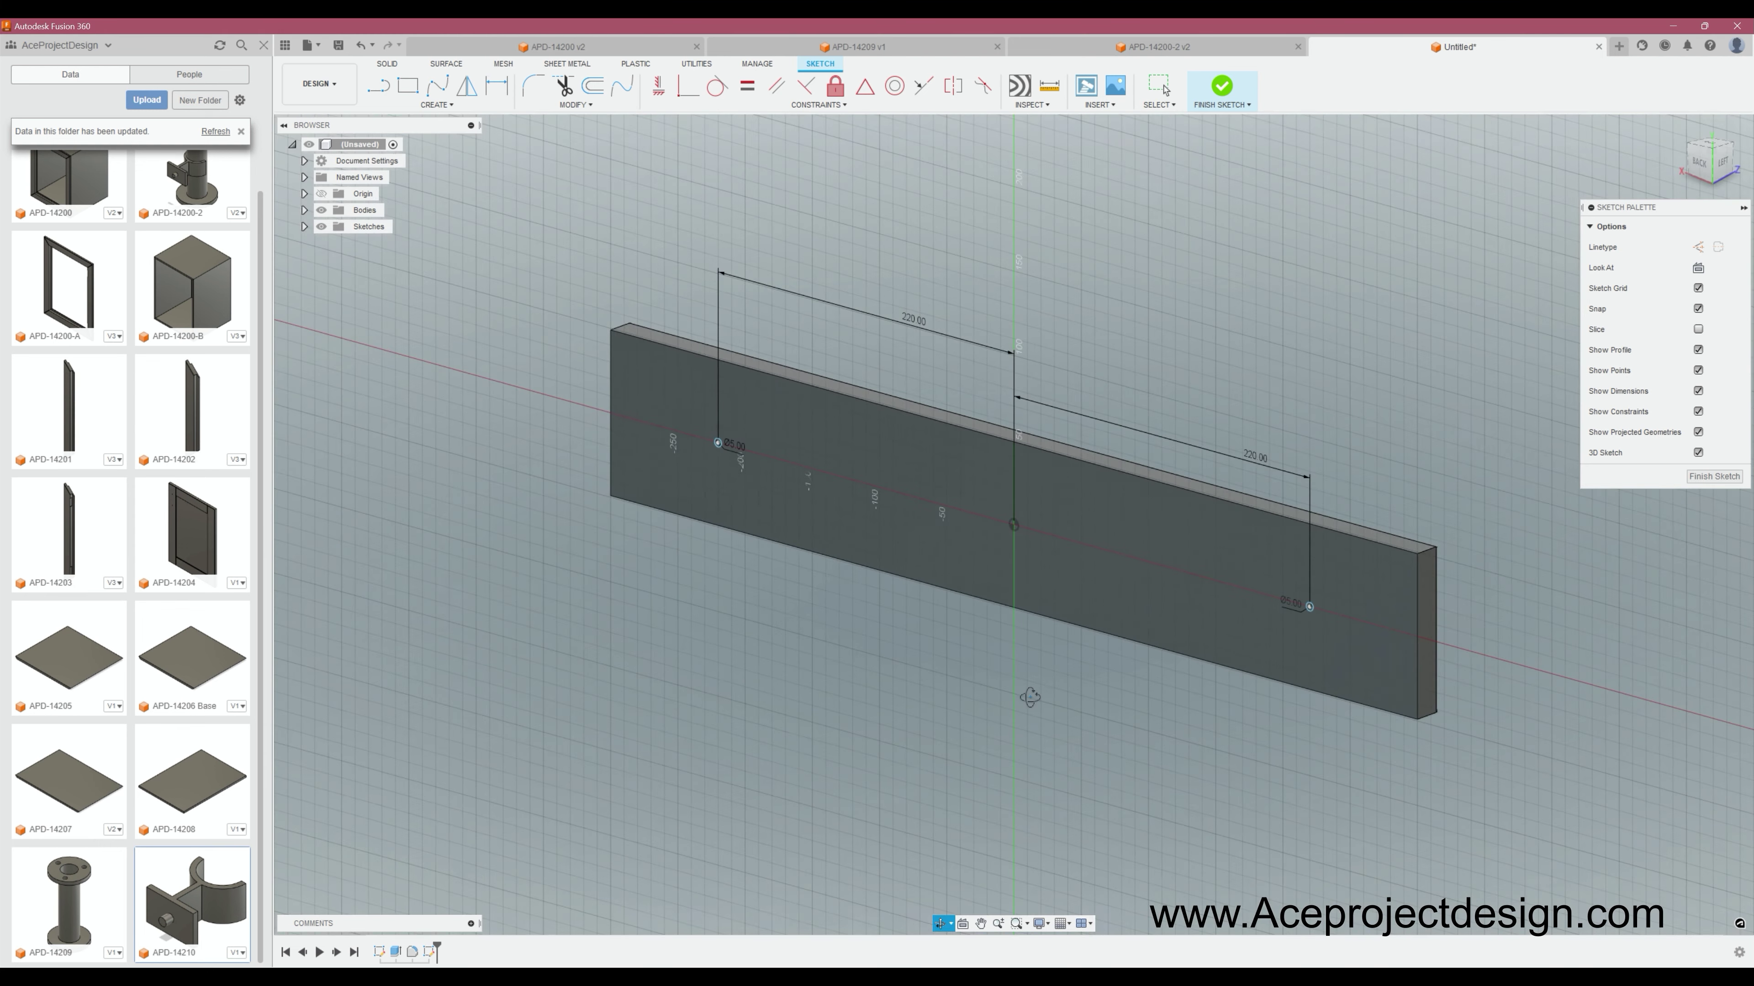
{"action": "left_click", "coordinate": [1241, 105]}
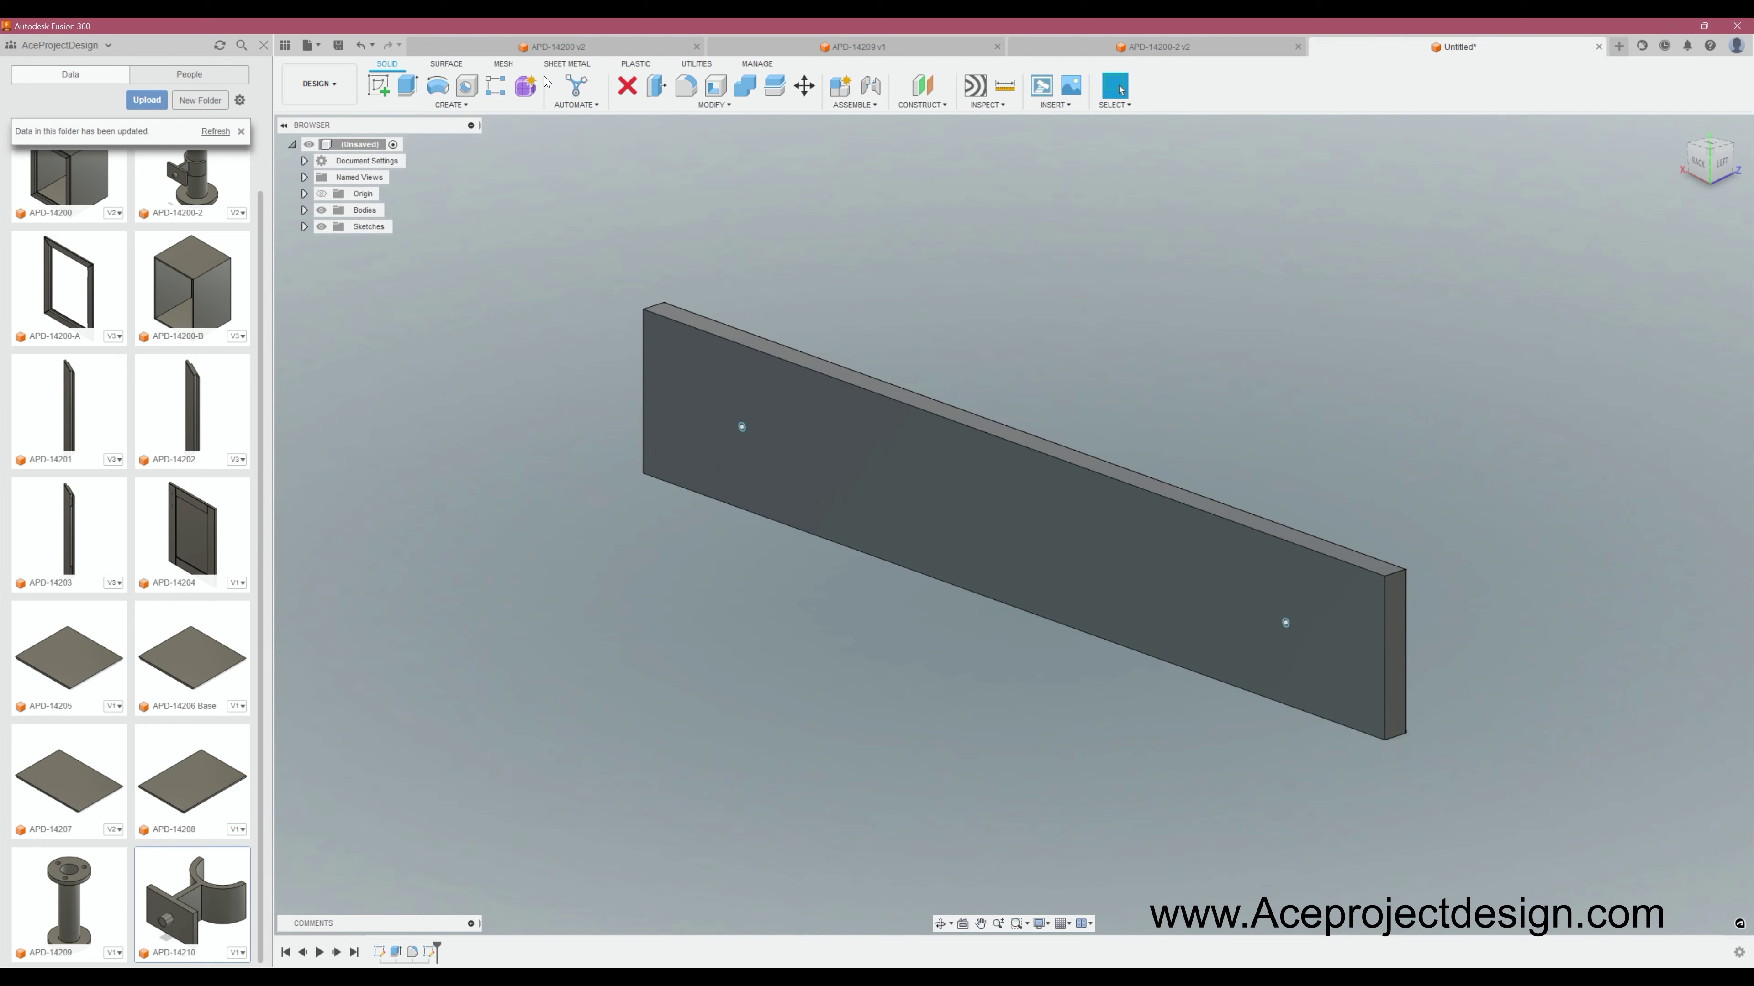
{"action": "left_click", "coordinate": [413, 86]}
{"action": "left_click", "coordinate": [739, 426]}
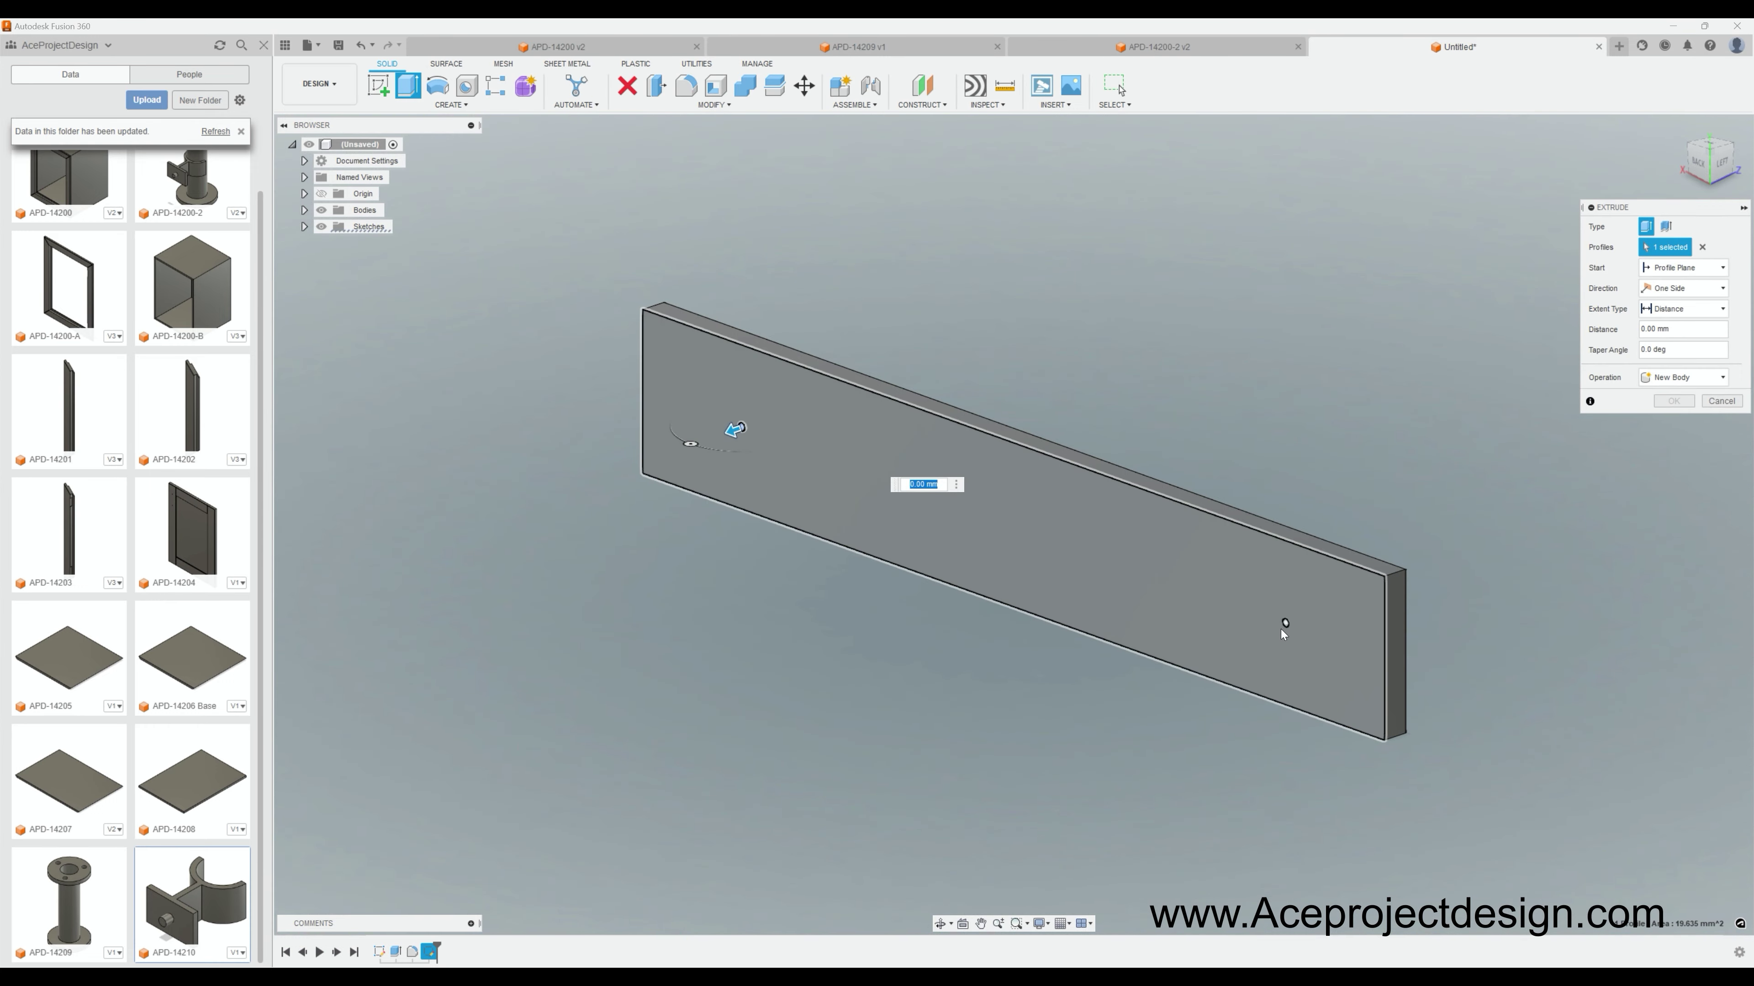
{"action": "key", "text": "BackSpace"}
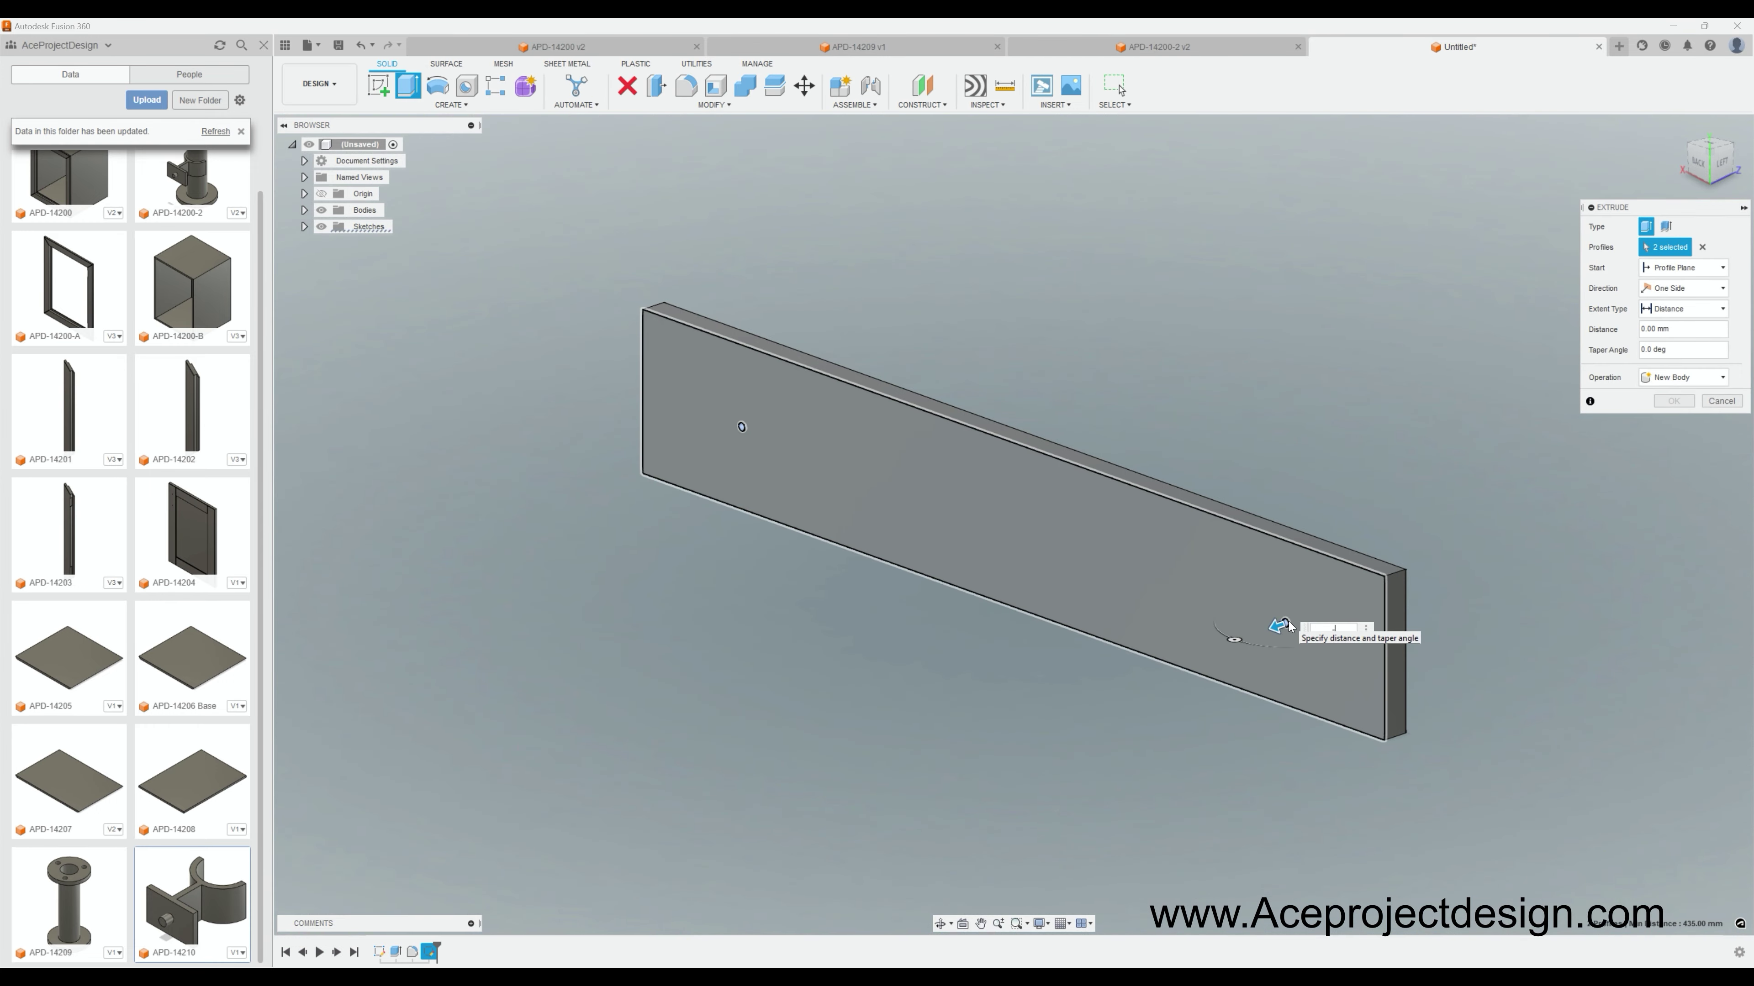
{"action": "key", "text": "Return"}
{"action": "left_click", "coordinate": [940, 924]}
{"action": "left_click_drag", "start_coordinate": [967, 829], "coordinate": [1162, 593]}
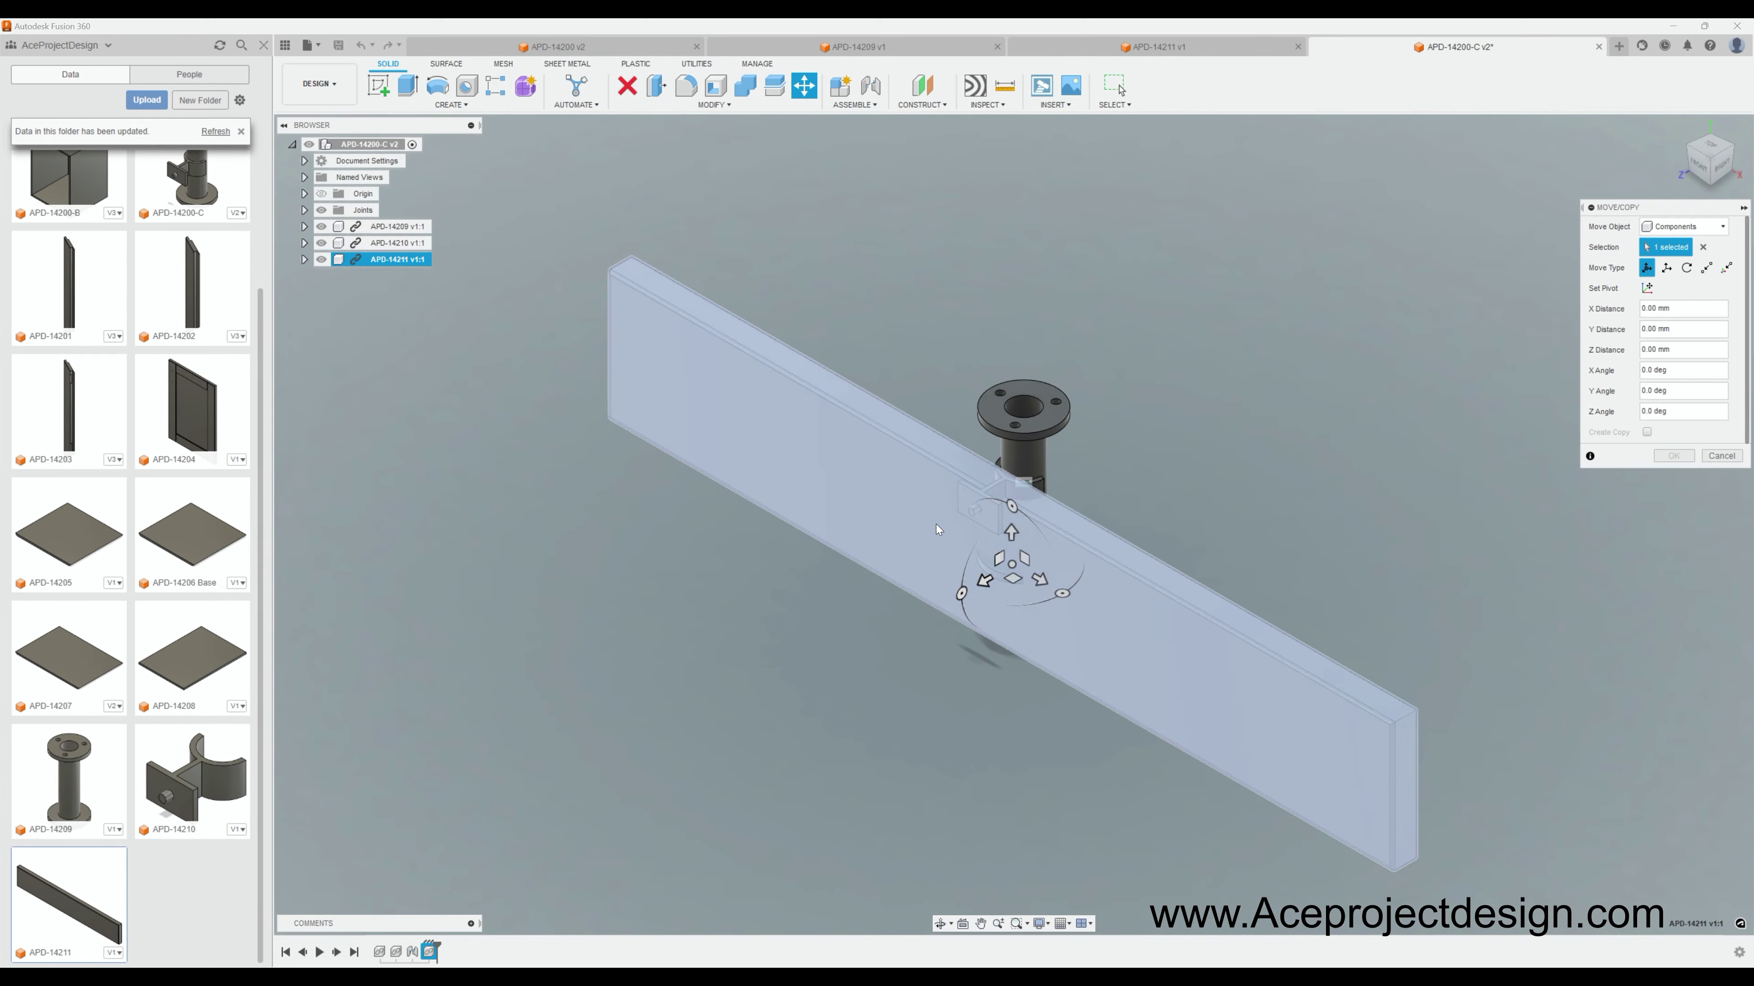
Insert another APD-14209 post and APD-14210 clamp, moving the clamp above the plank.
{"action": "key", "text": "Escape"}
{"action": "right_click", "coordinate": [397, 259]}
{"action": "key", "text": "Escape"}
{"action": "scroll", "coordinate": [1024, 352], "scroll_direction": "up", "scroll_amount": 3}
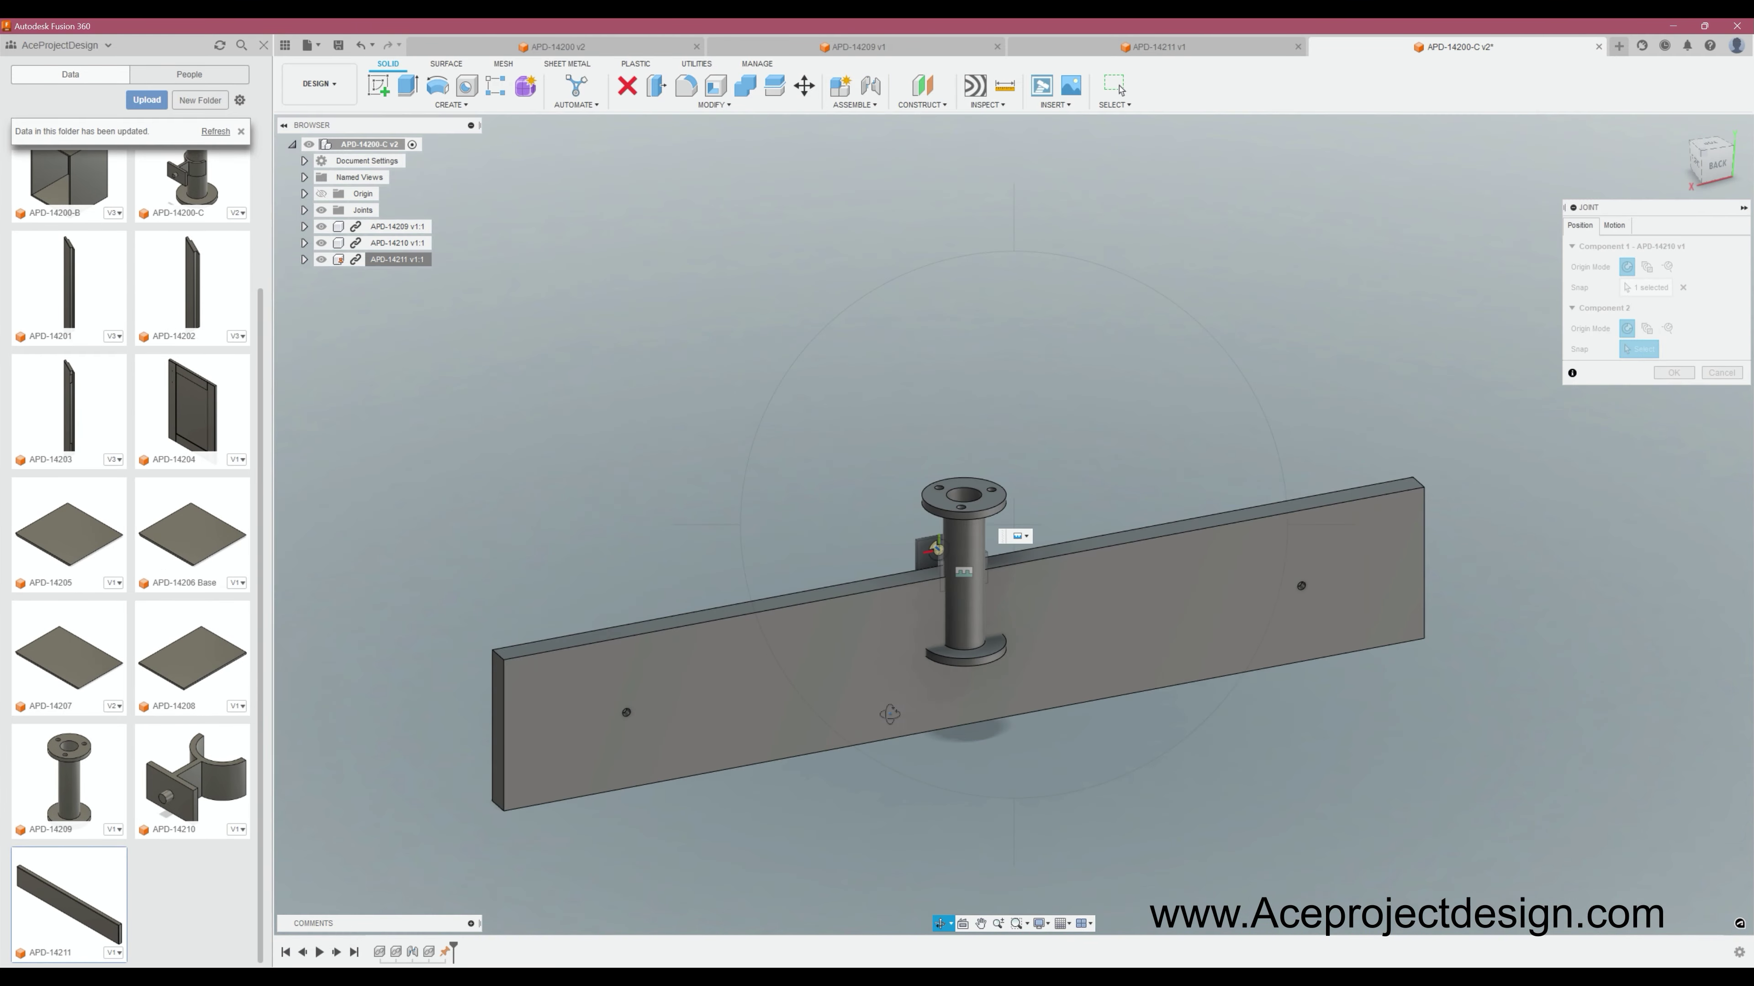
{"action": "scroll", "coordinate": [192, 326], "scroll_direction": "up", "scroll_amount": 3}
{"action": "scroll", "coordinate": [192, 327], "scroll_direction": "down", "scroll_amount": 3}
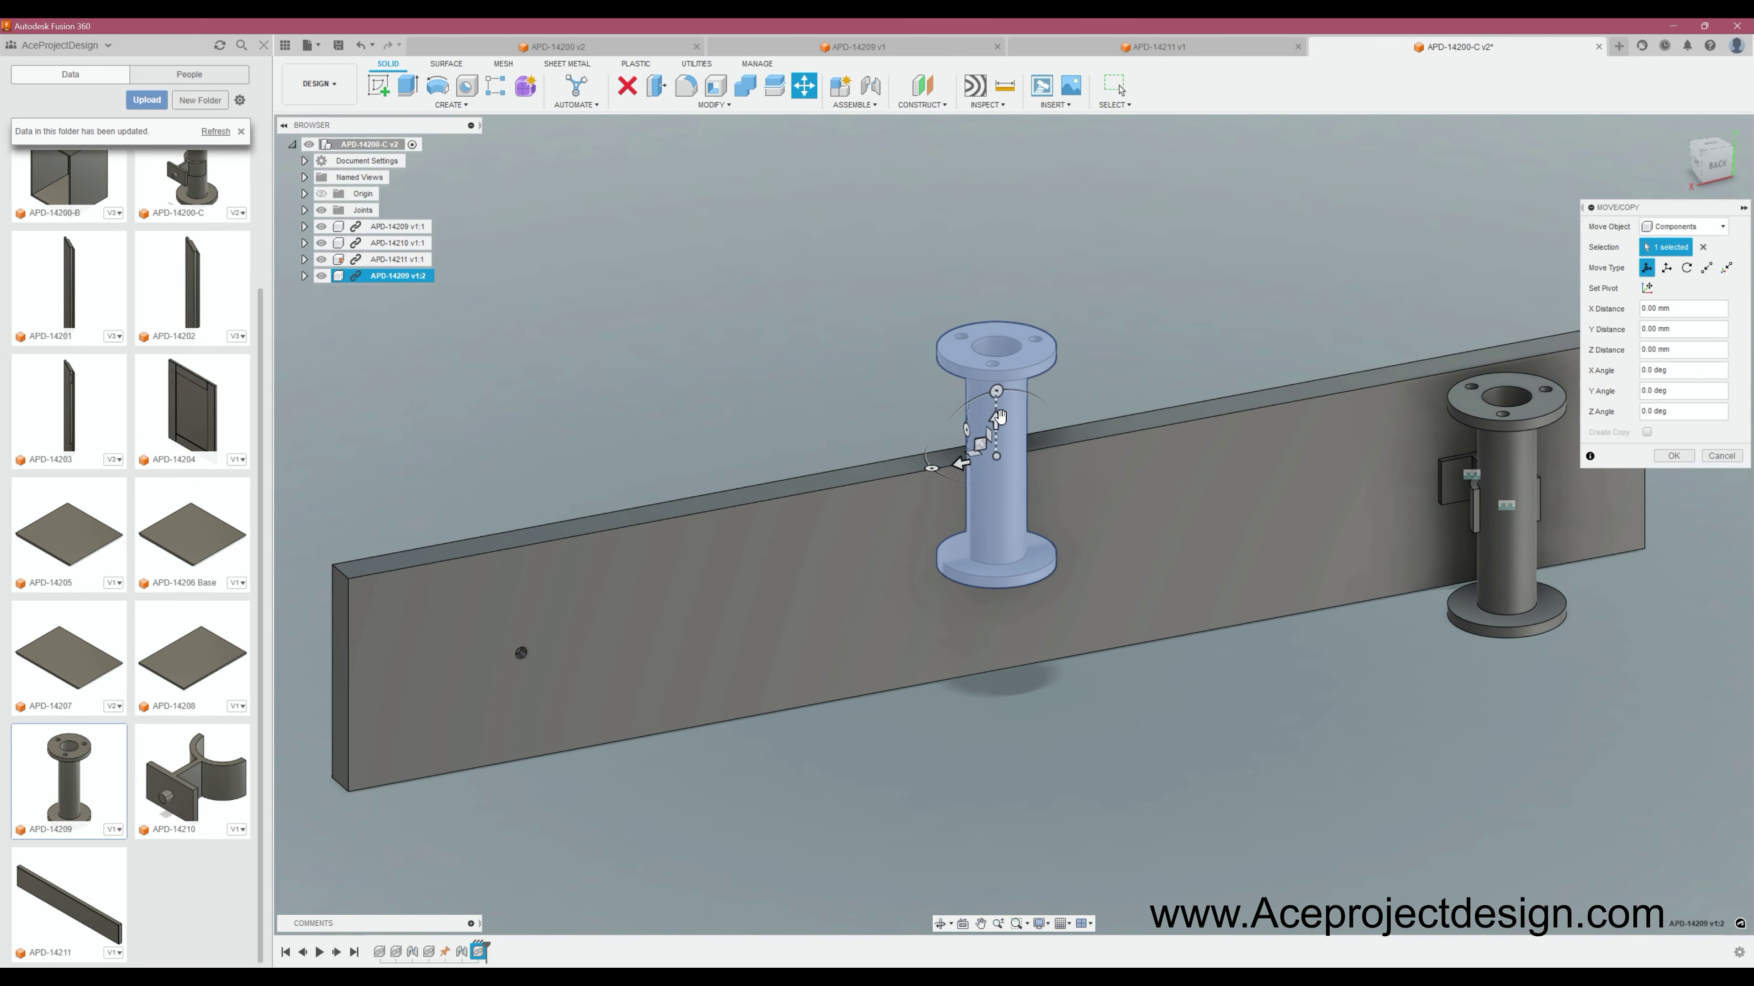
{"action": "right_click", "coordinate": [161, 732]}
{"action": "left_click", "coordinate": [200, 753]}
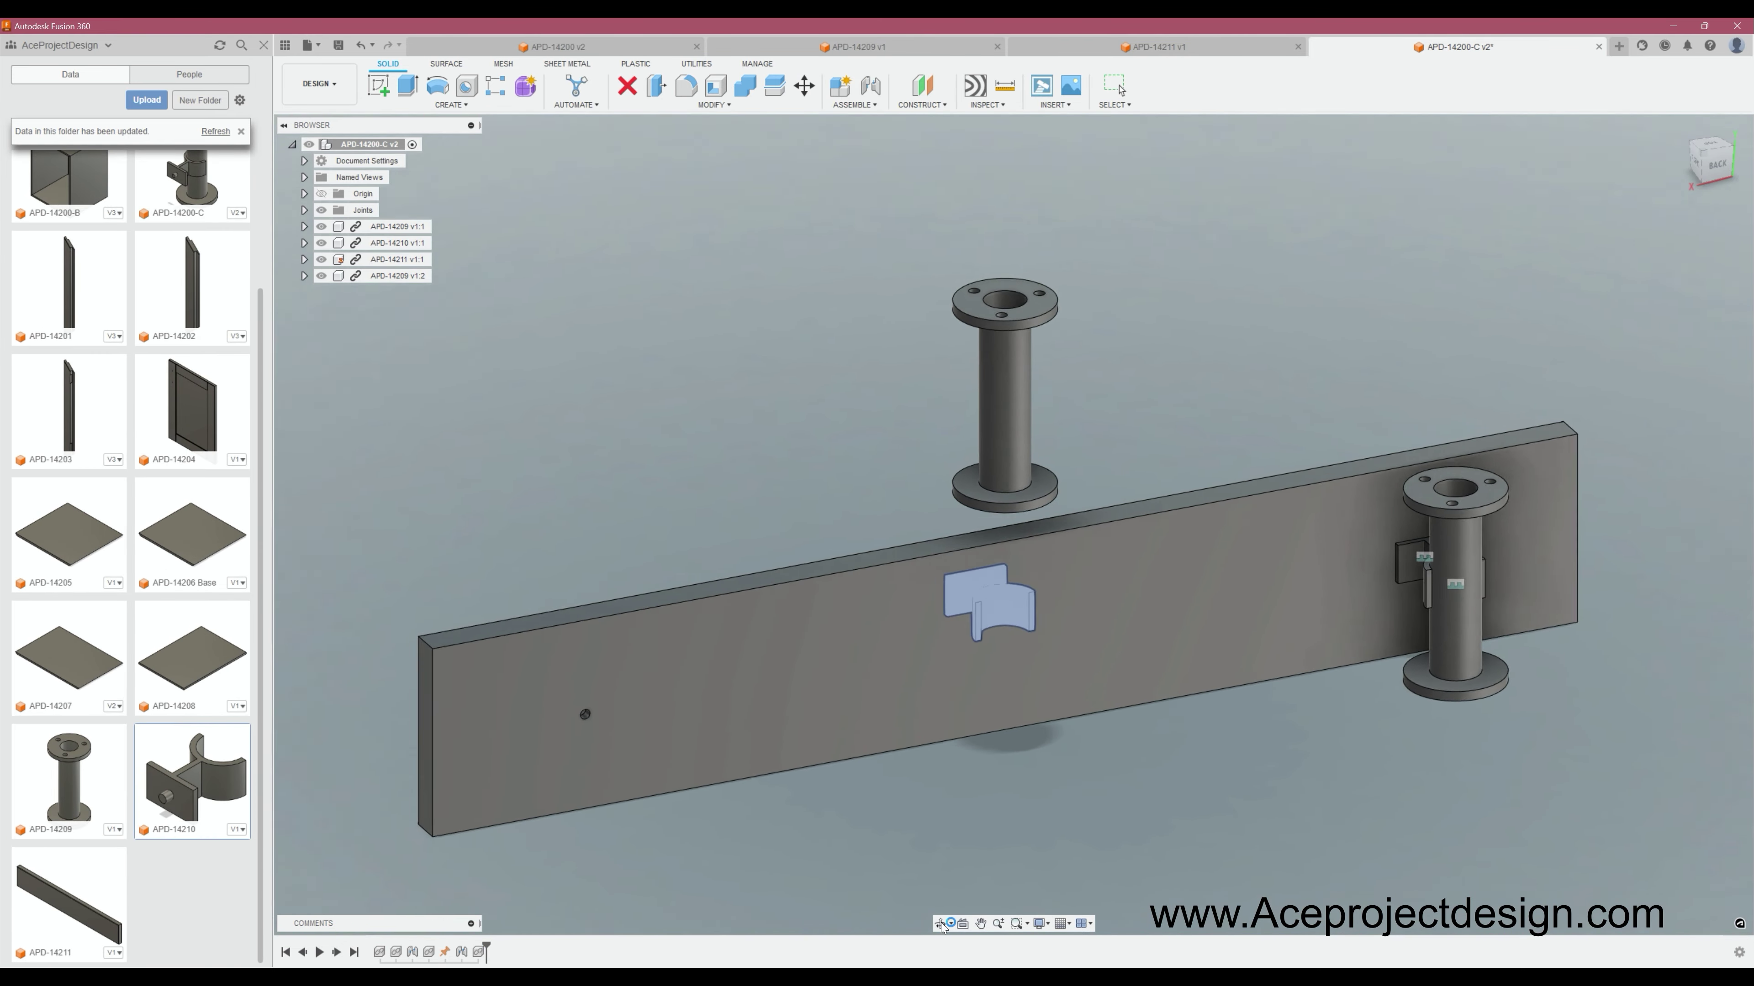
{"action": "left_click_drag", "start_coordinate": [1083, 700], "coordinate": [1037, 207]}
Start a joint with the new clamp as the first part.
{"action": "key", "text": "j"}
{"action": "scroll", "coordinate": [1081, 286], "scroll_direction": "up", "scroll_amount": 3}
{"action": "scroll", "coordinate": [1081, 286], "scroll_direction": "up", "scroll_amount": 5}
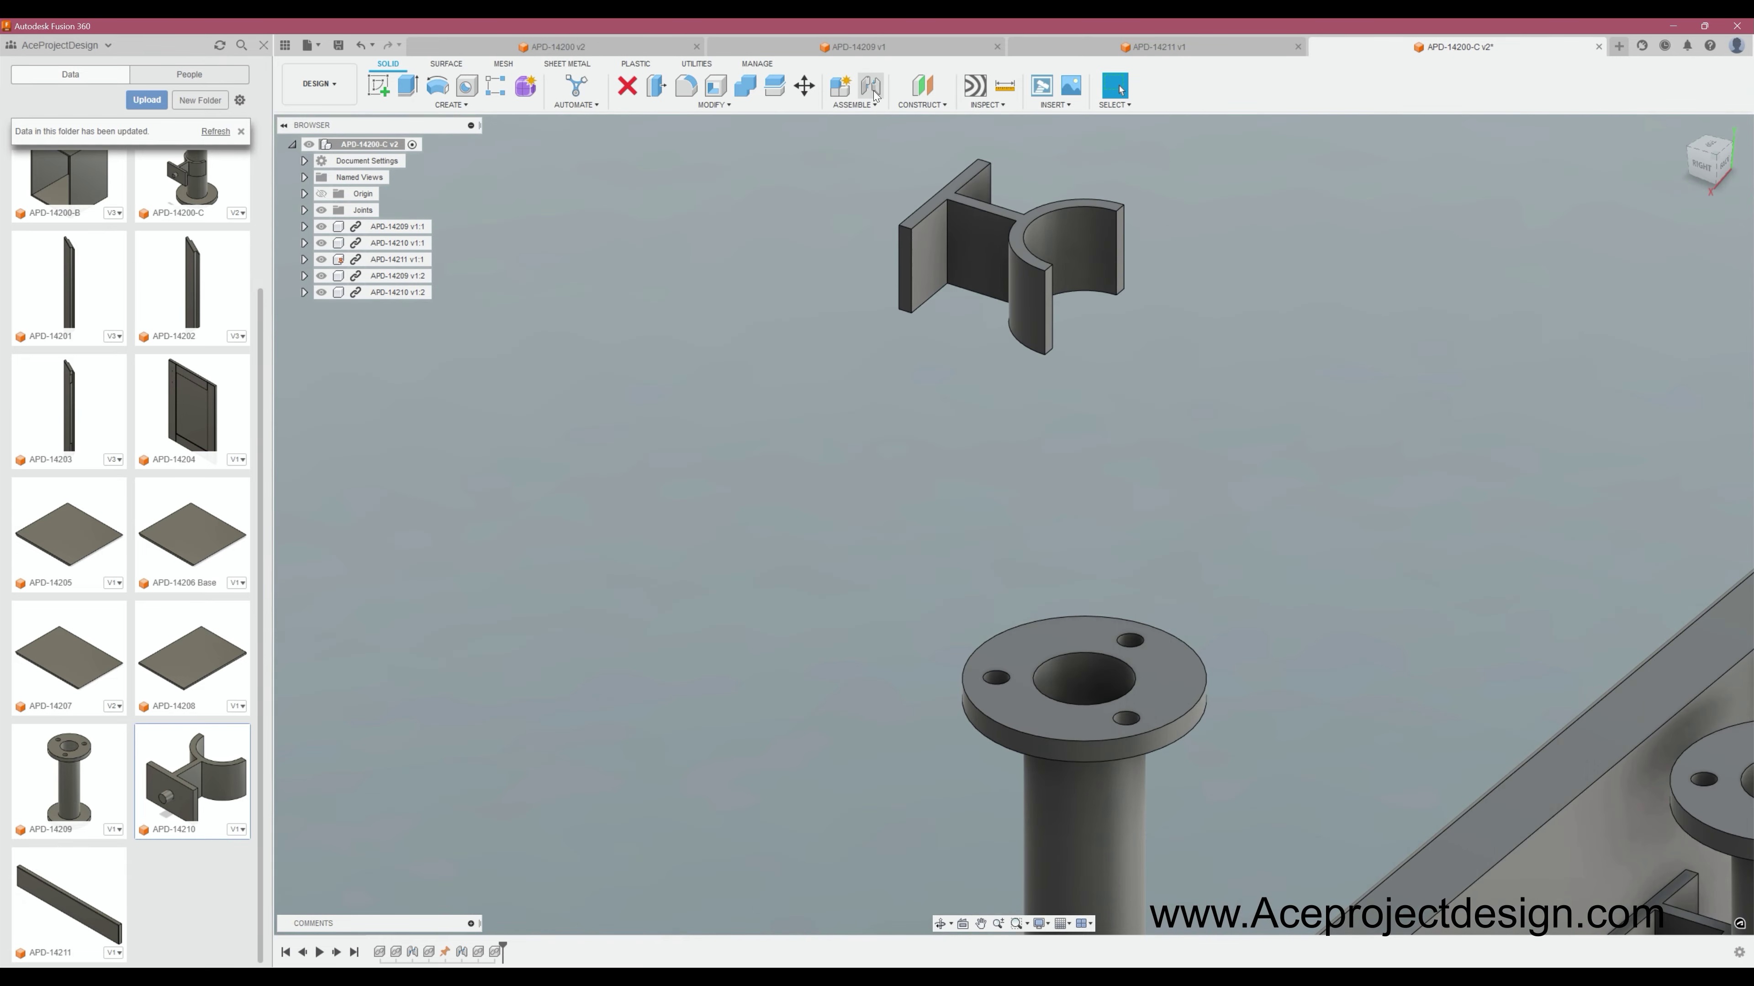
{"action": "scroll", "coordinate": [1081, 286], "scroll_direction": "up", "scroll_amount": 3}
{"action": "left_click", "coordinate": [1081, 286]}
{"action": "scroll", "coordinate": [1081, 286], "scroll_direction": "down", "scroll_amount": 5}
{"action": "middle_click_drag", "start_coordinate": [1081, 286], "coordinate": [930, 923], "text": "shift"}
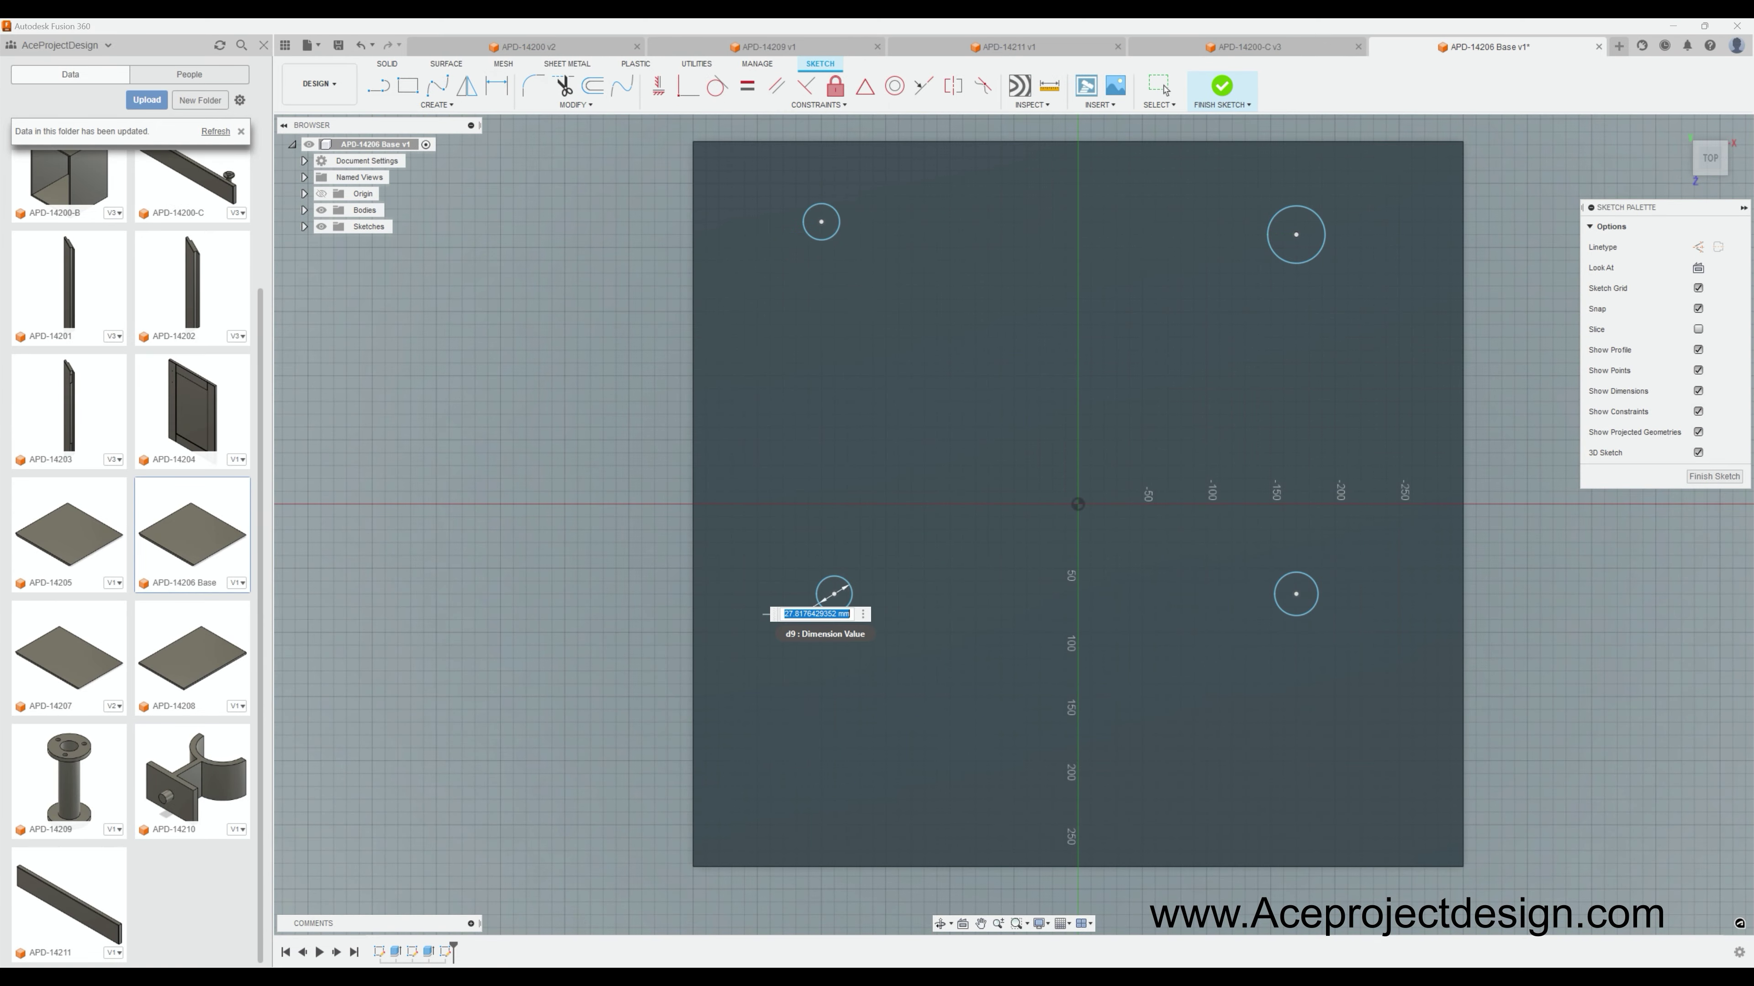
Draw a circle in the base sketch and circular-pattern the small hole around it.
{"action": "left_click", "coordinate": [511, 147]}
{"action": "left_click", "coordinate": [751, 614]}
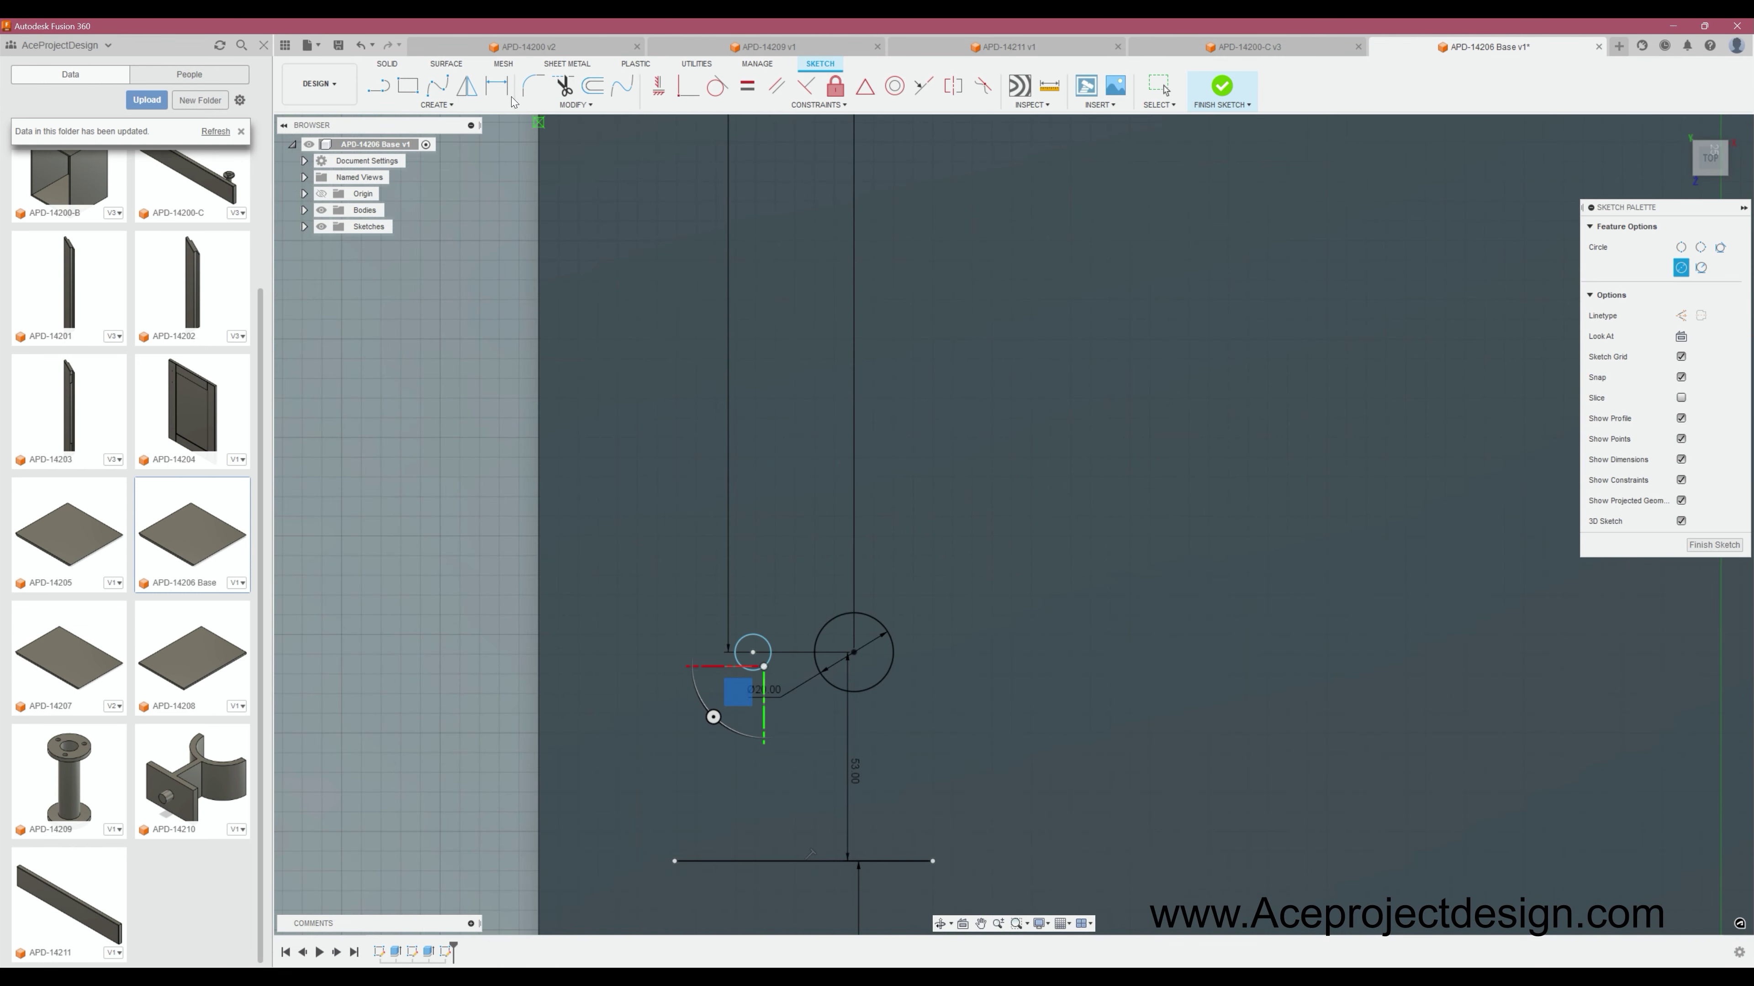
{"action": "left_click", "coordinate": [406, 285]}
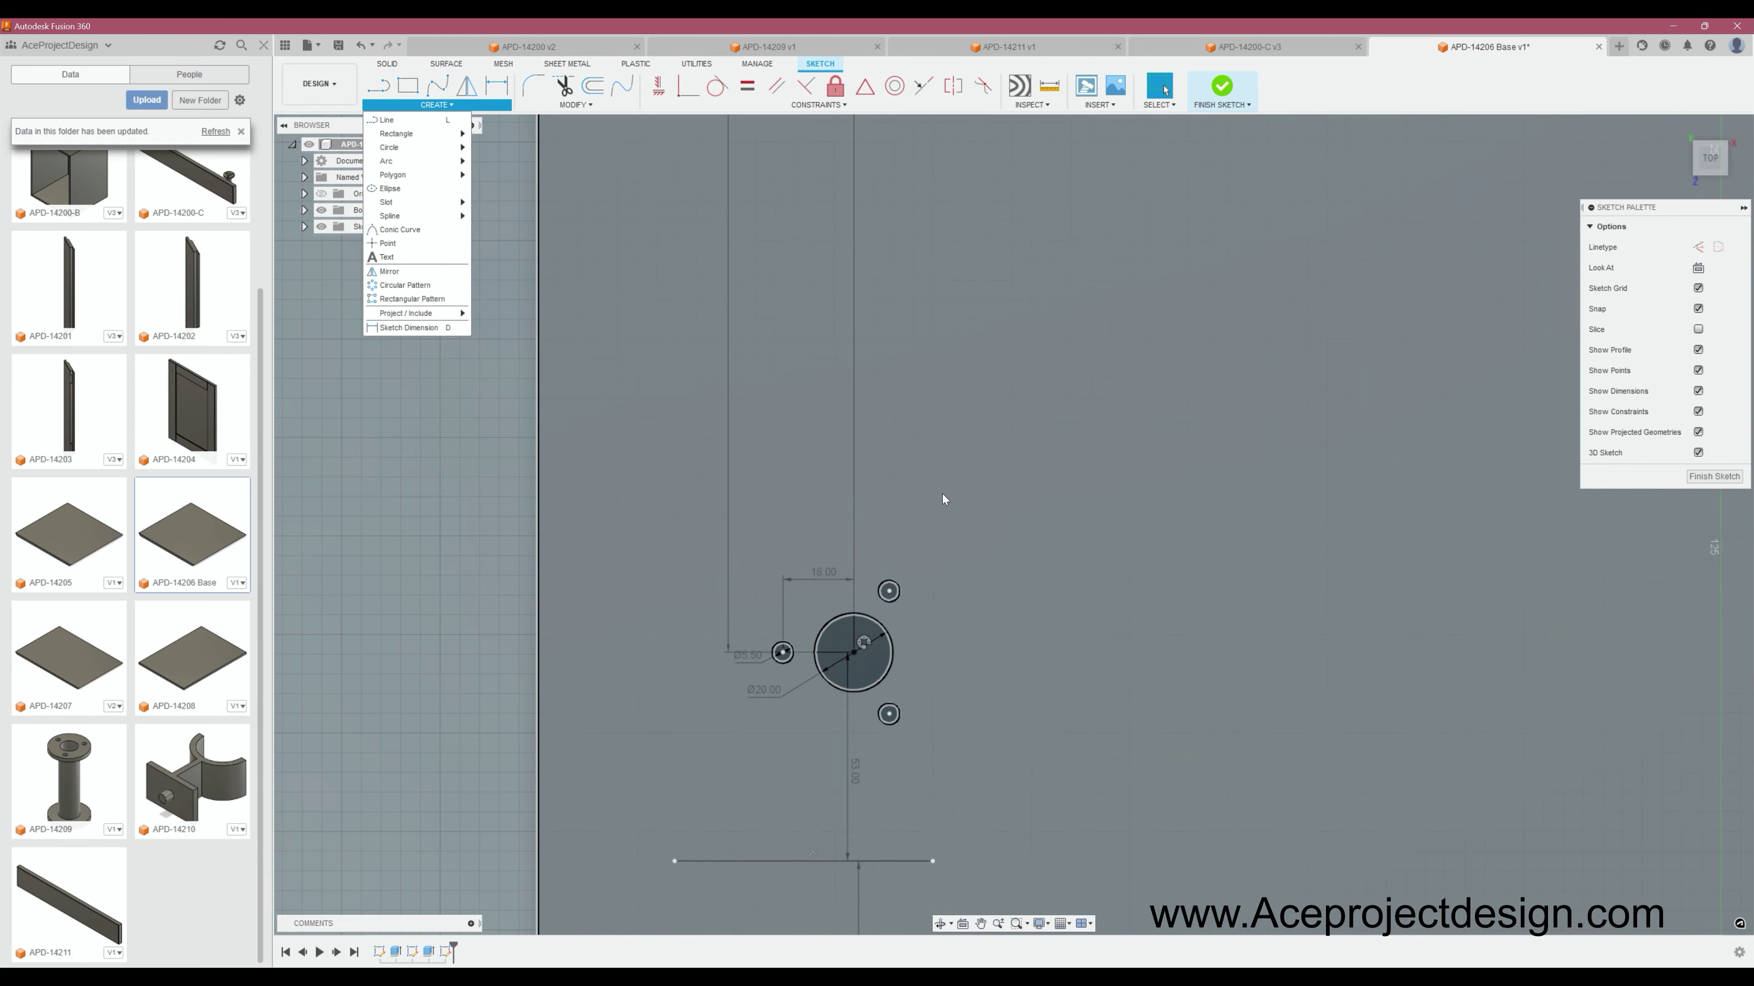
{"action": "key", "text": "m"}
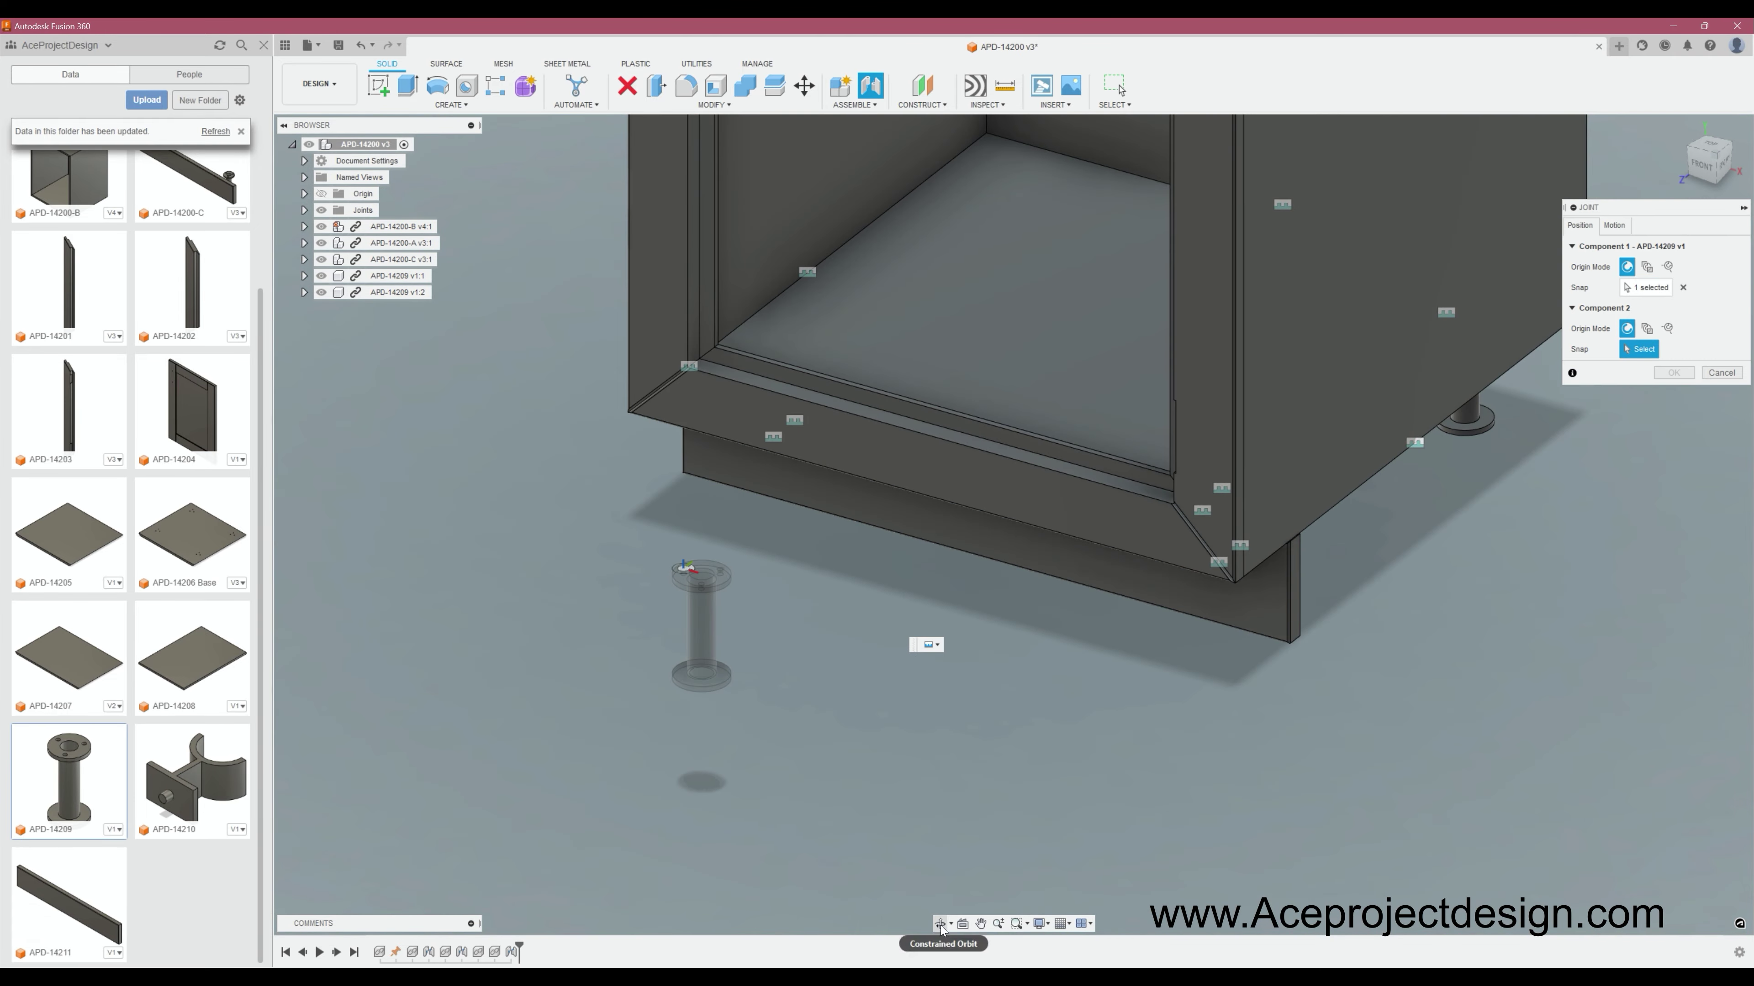
Orbit the view around the cabinet.
{"action": "left_click", "coordinate": [941, 926]}
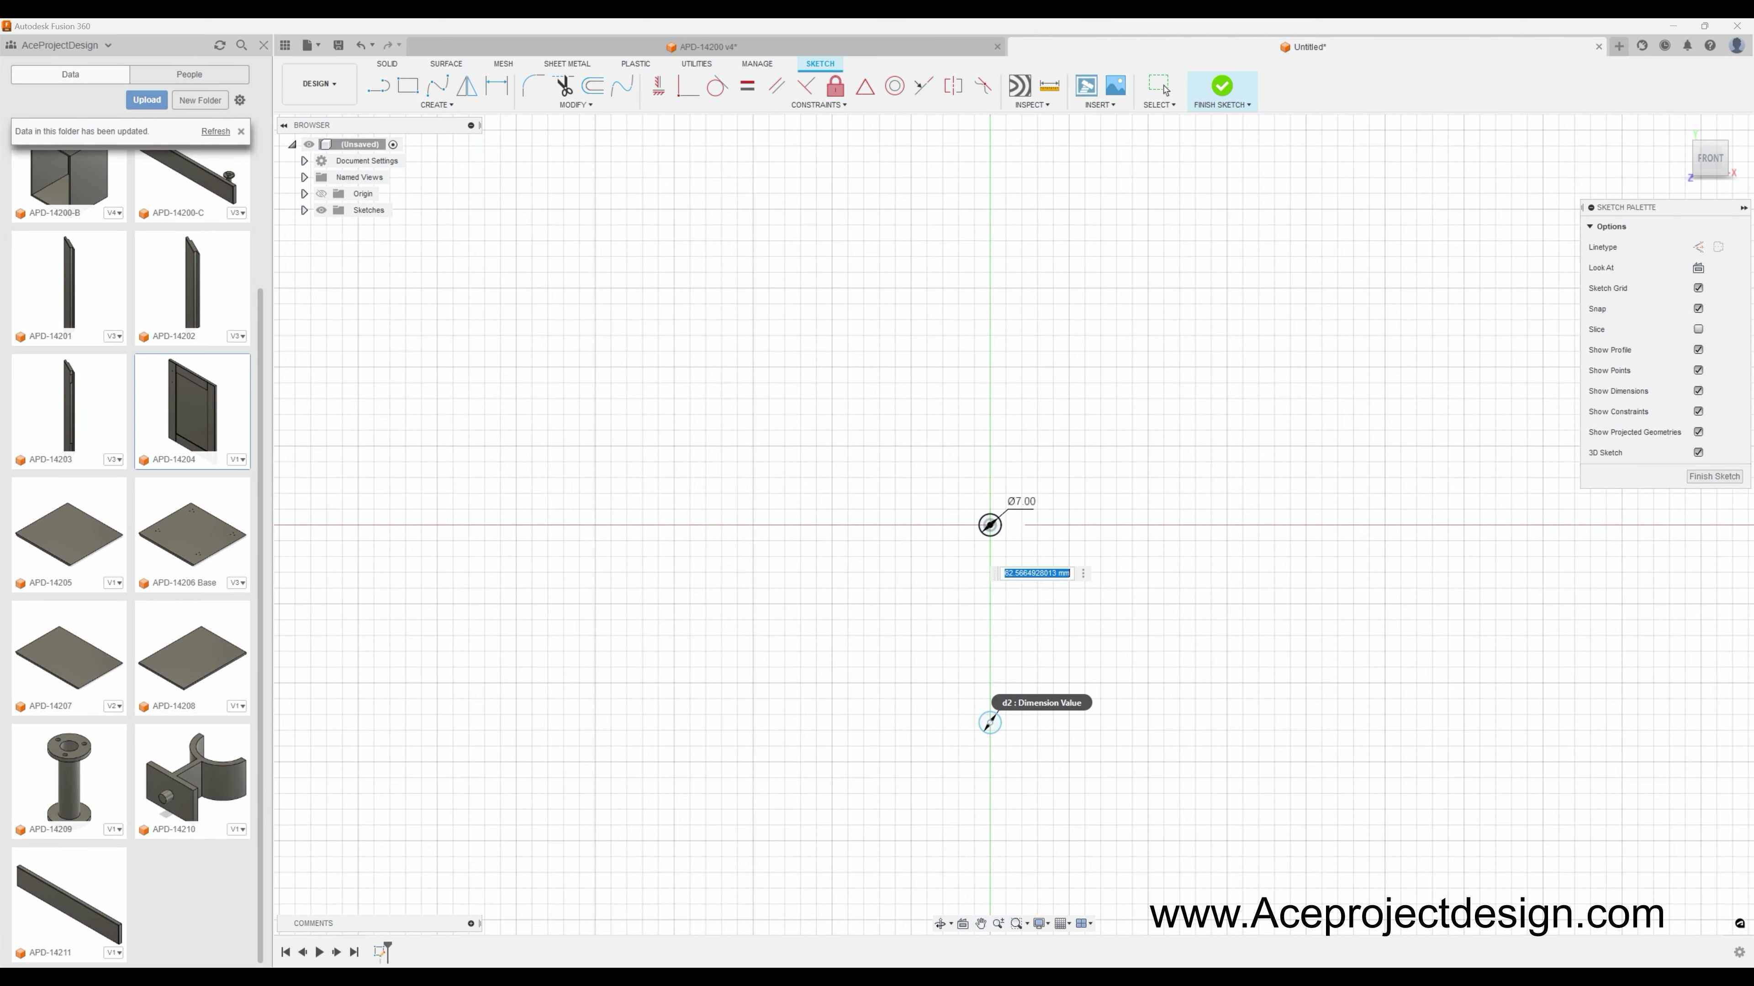
Extrude the Ø12 upright rod and the arms, finishing the arm sketch.
{"action": "key", "text": "e"}
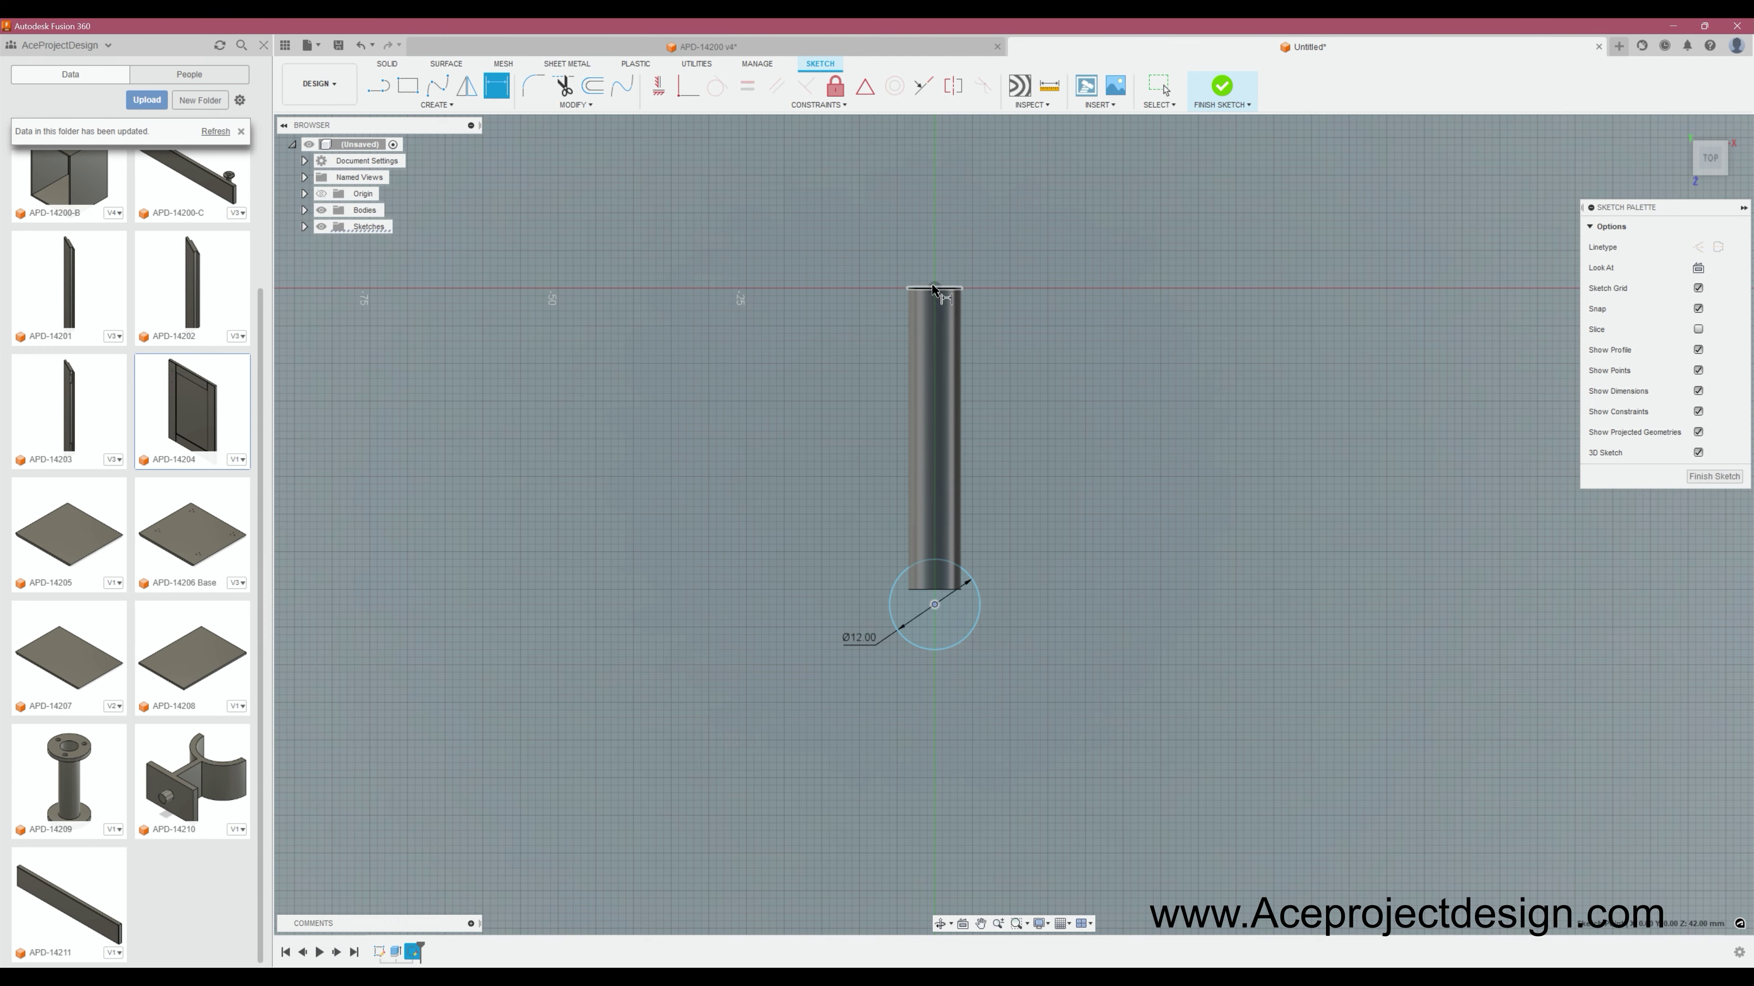
{"action": "key", "text": "e"}
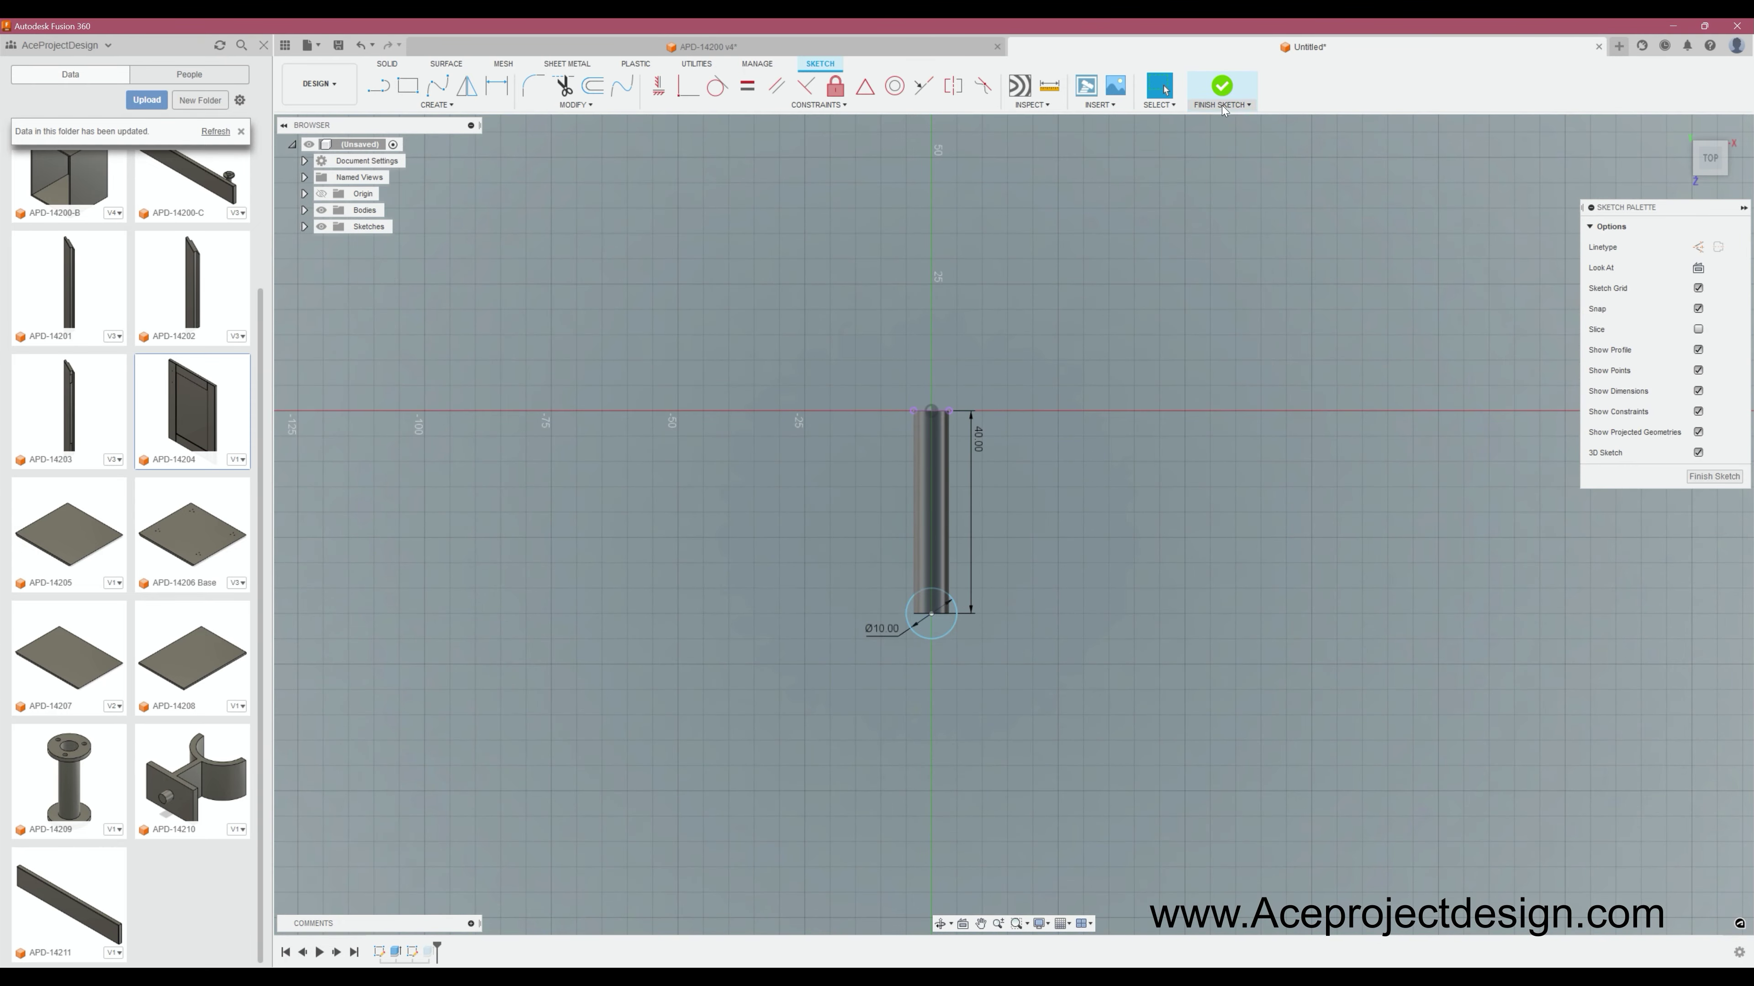
{"action": "left_click", "coordinate": [1221, 104]}
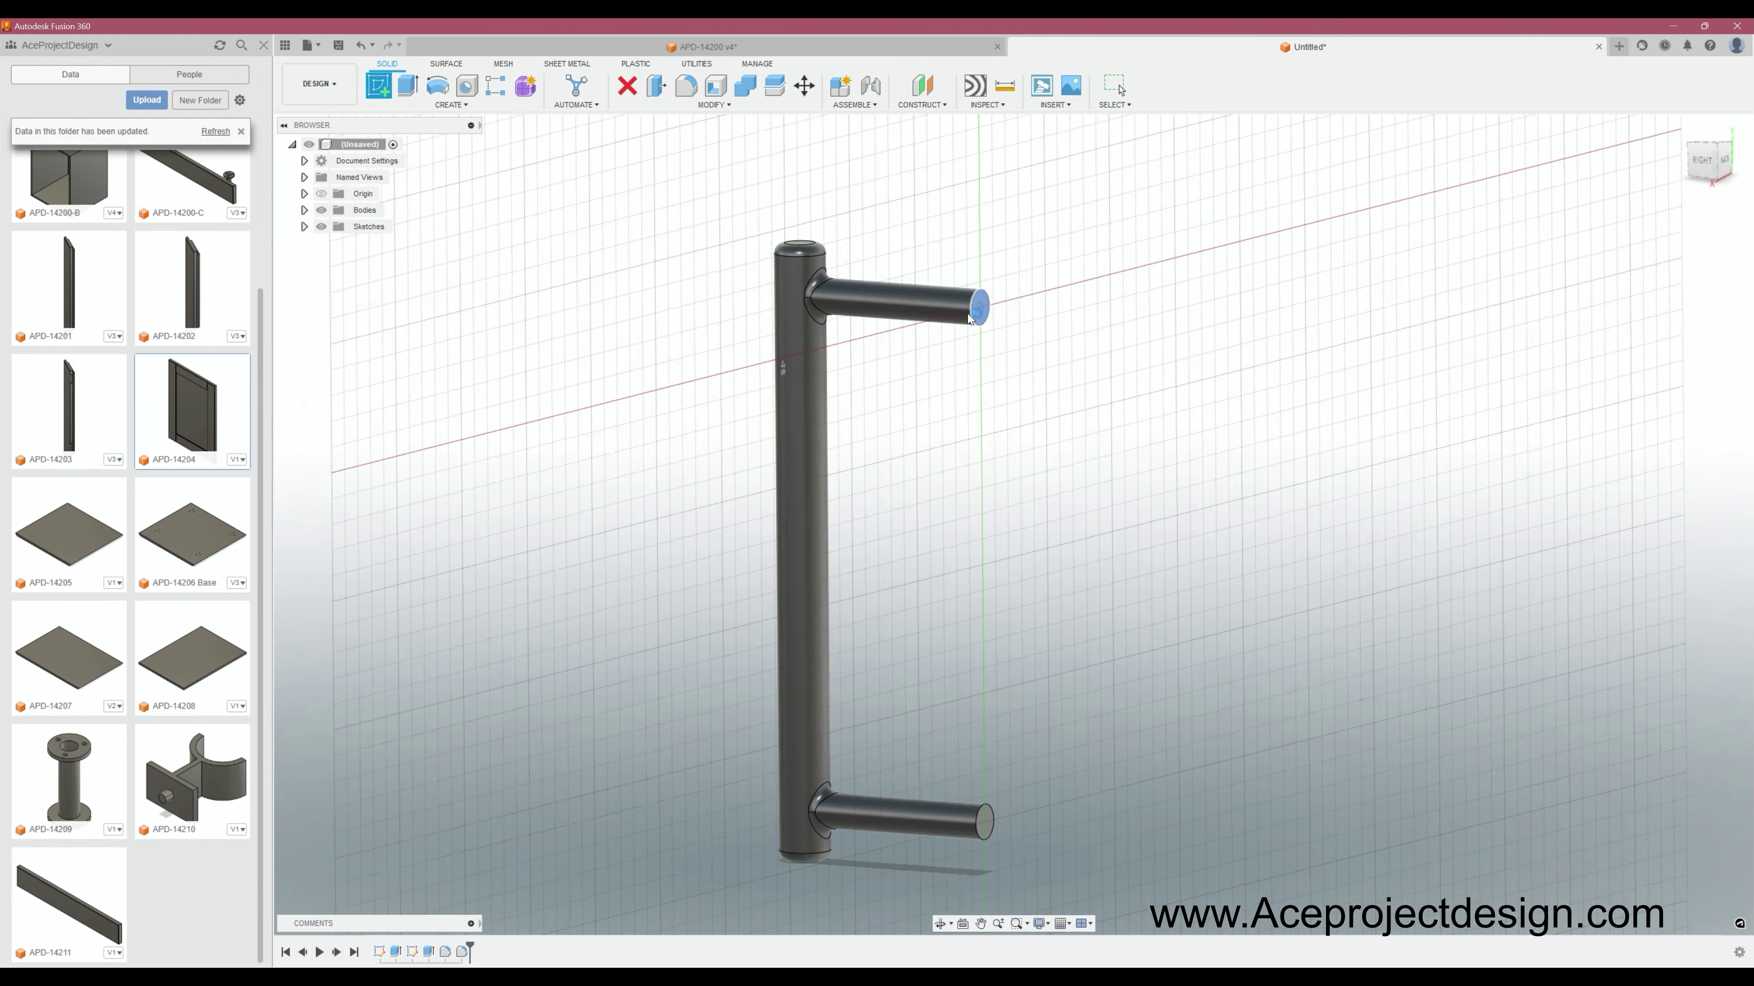
Sketch a Ø5.00 circle centred on the arm's end face.
{"action": "left_click", "coordinate": [974, 309]}
{"action": "key", "text": "c"}
{"action": "scroll", "coordinate": [938, 809], "scroll_direction": "up", "scroll_amount": 3}
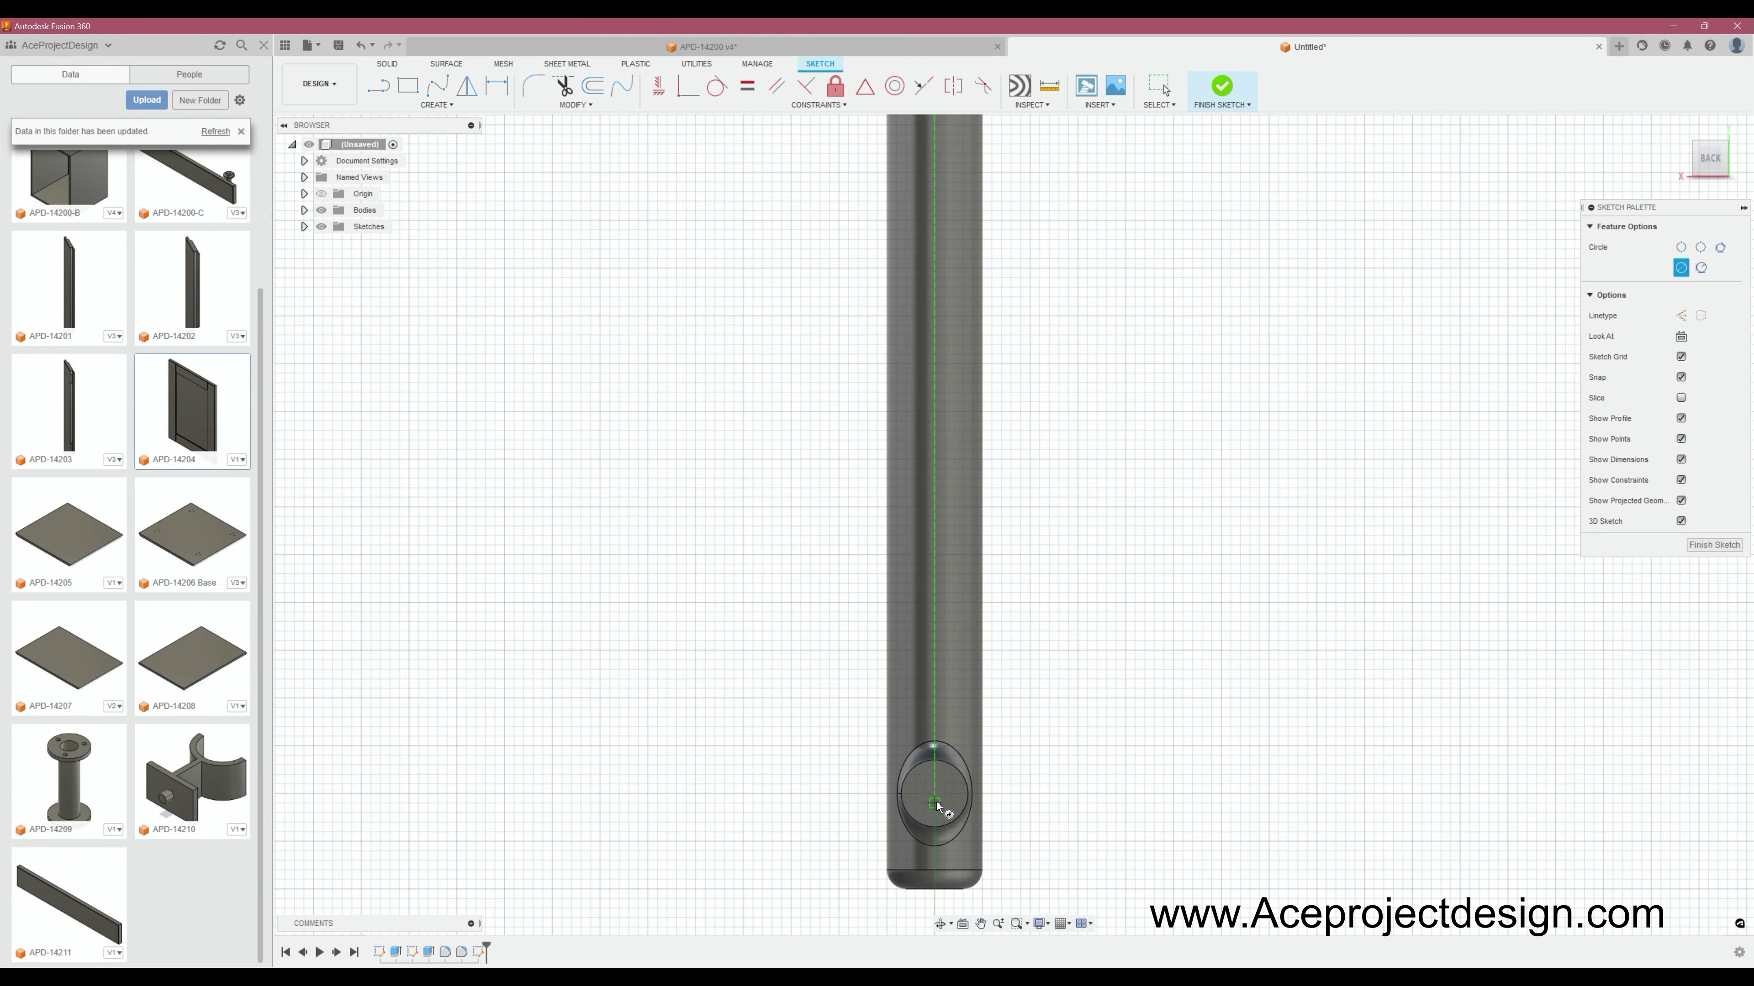
{"action": "left_click", "coordinate": [956, 791]}
{"action": "scroll", "coordinate": [1008, 801], "scroll_direction": "up", "scroll_amount": 2}
{"action": "key", "text": "d"}
{"action": "left_click", "coordinate": [913, 769]}
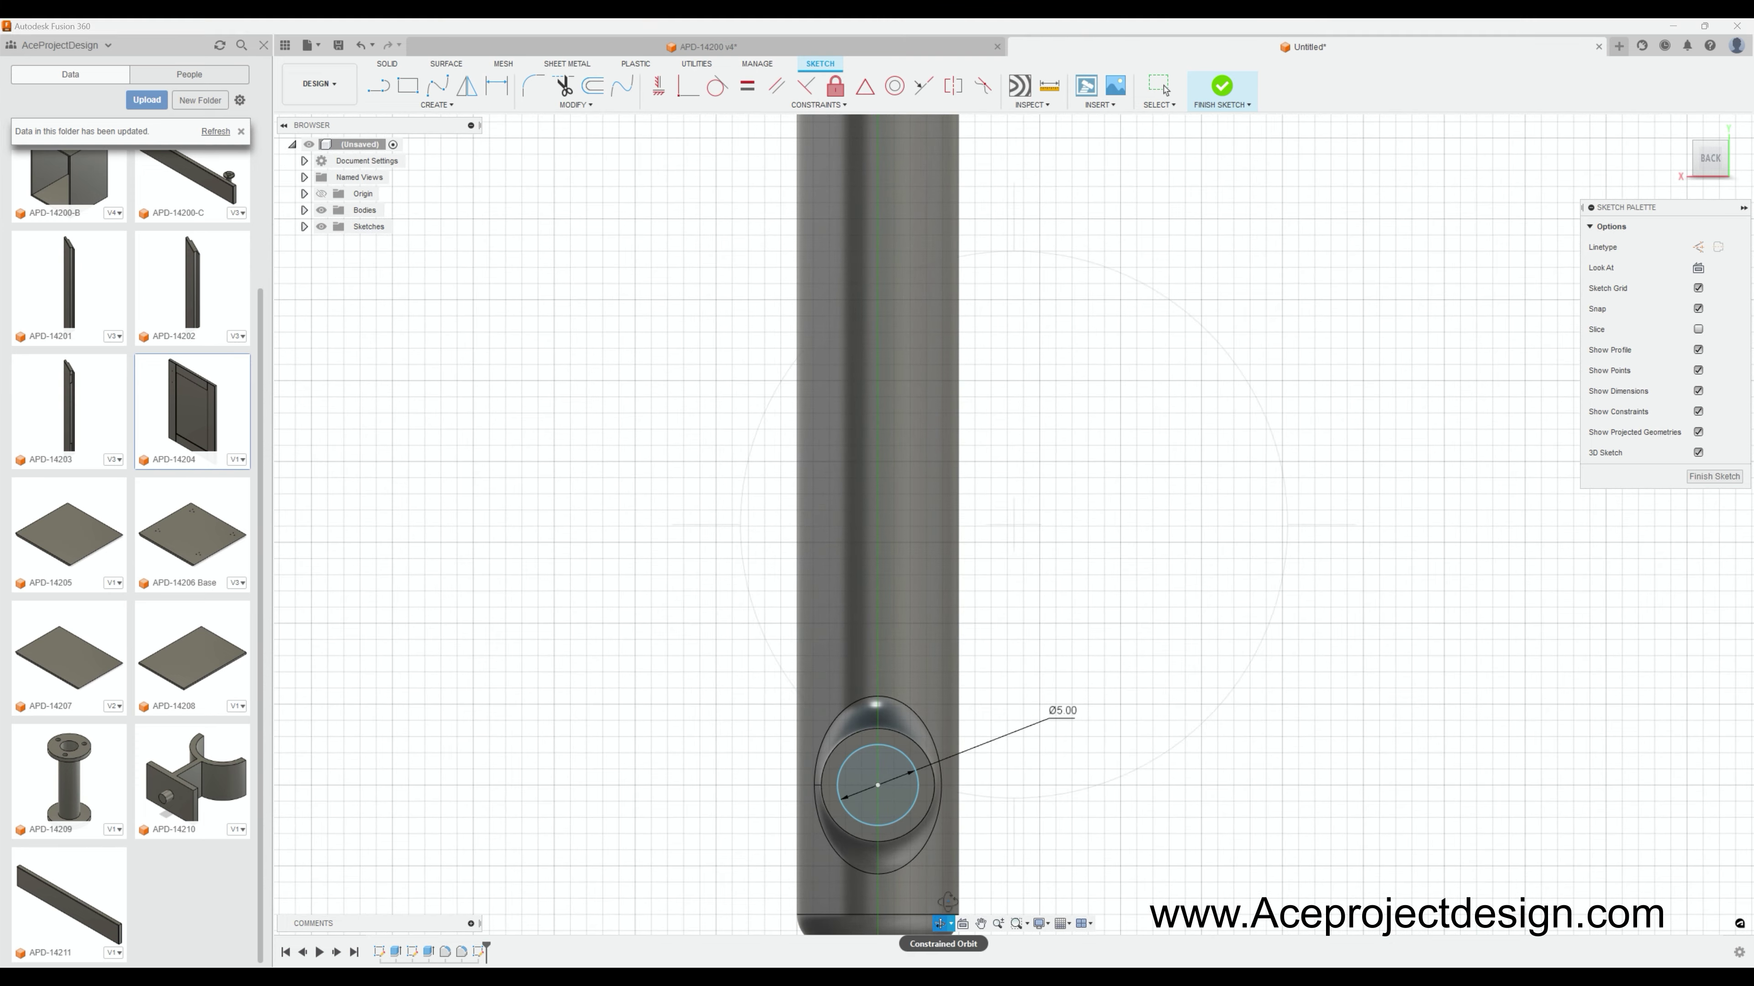
{"action": "middle_click_drag", "start_coordinate": [941, 898], "coordinate": [978, 404], "text": "shift"}
Extrude-cut both Ø5 holes into the arms and thread them.
{"action": "key", "text": "e"}
{"action": "left_click", "coordinate": [1004, 650]}
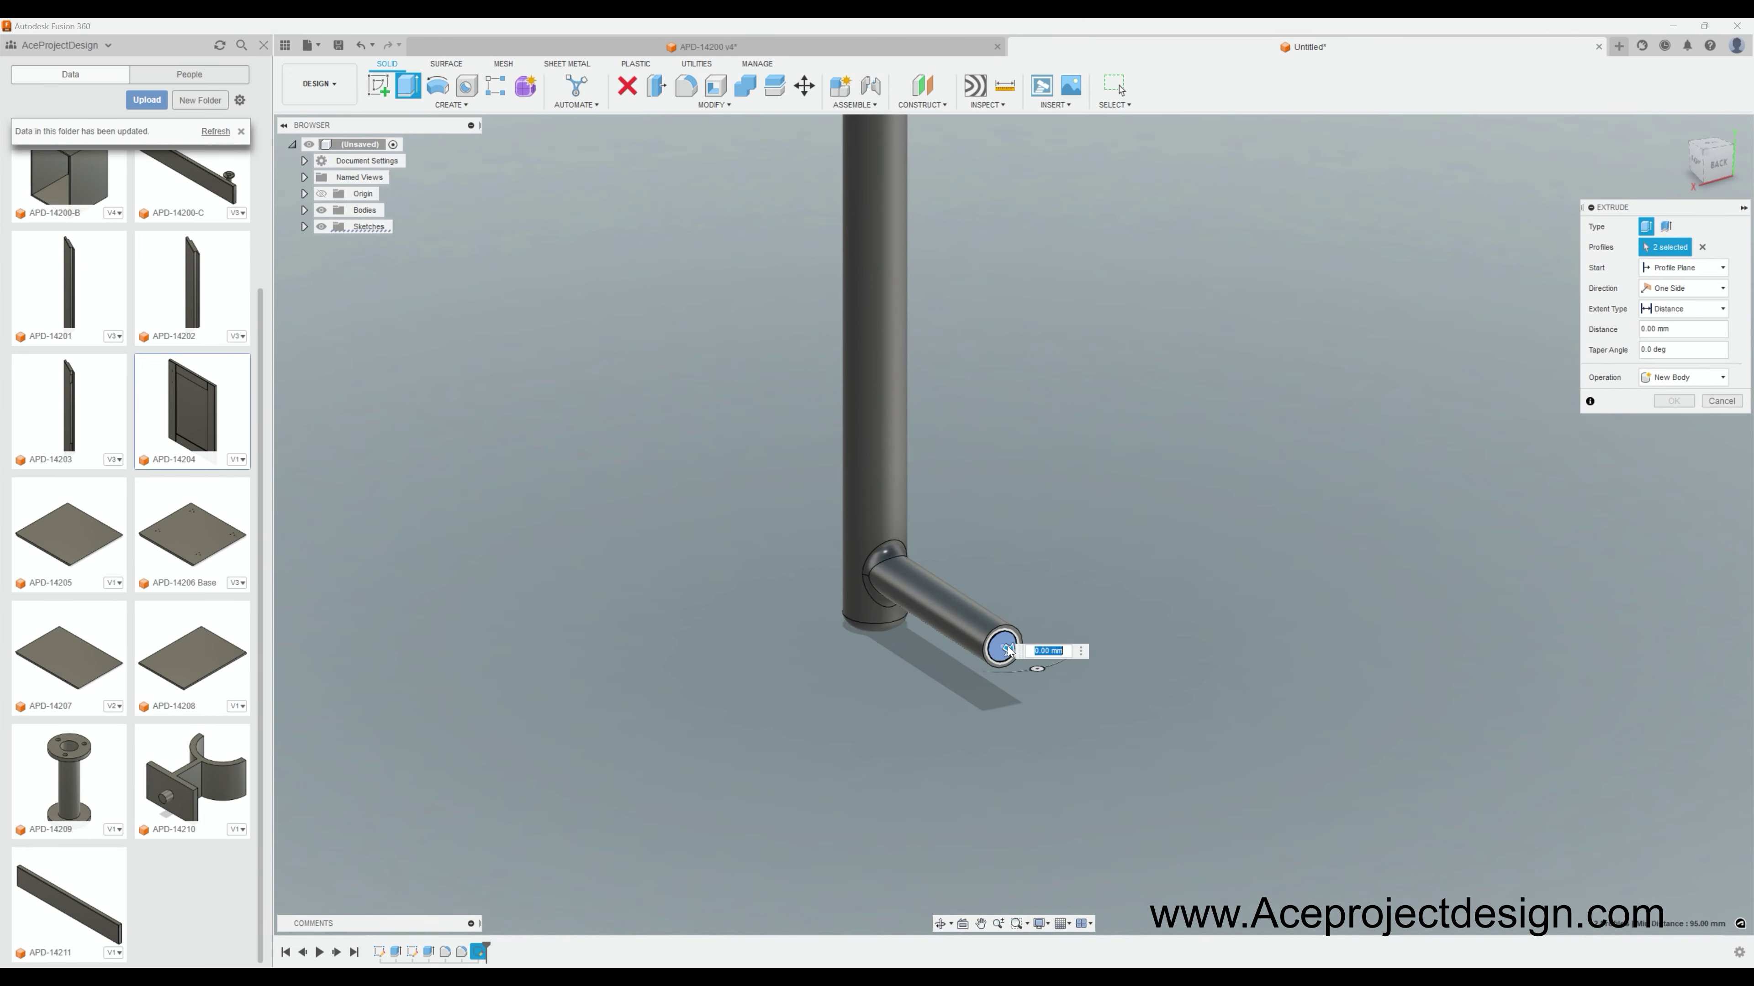
{"action": "key", "text": "Return"}
{"action": "left_click", "coordinate": [451, 105]}
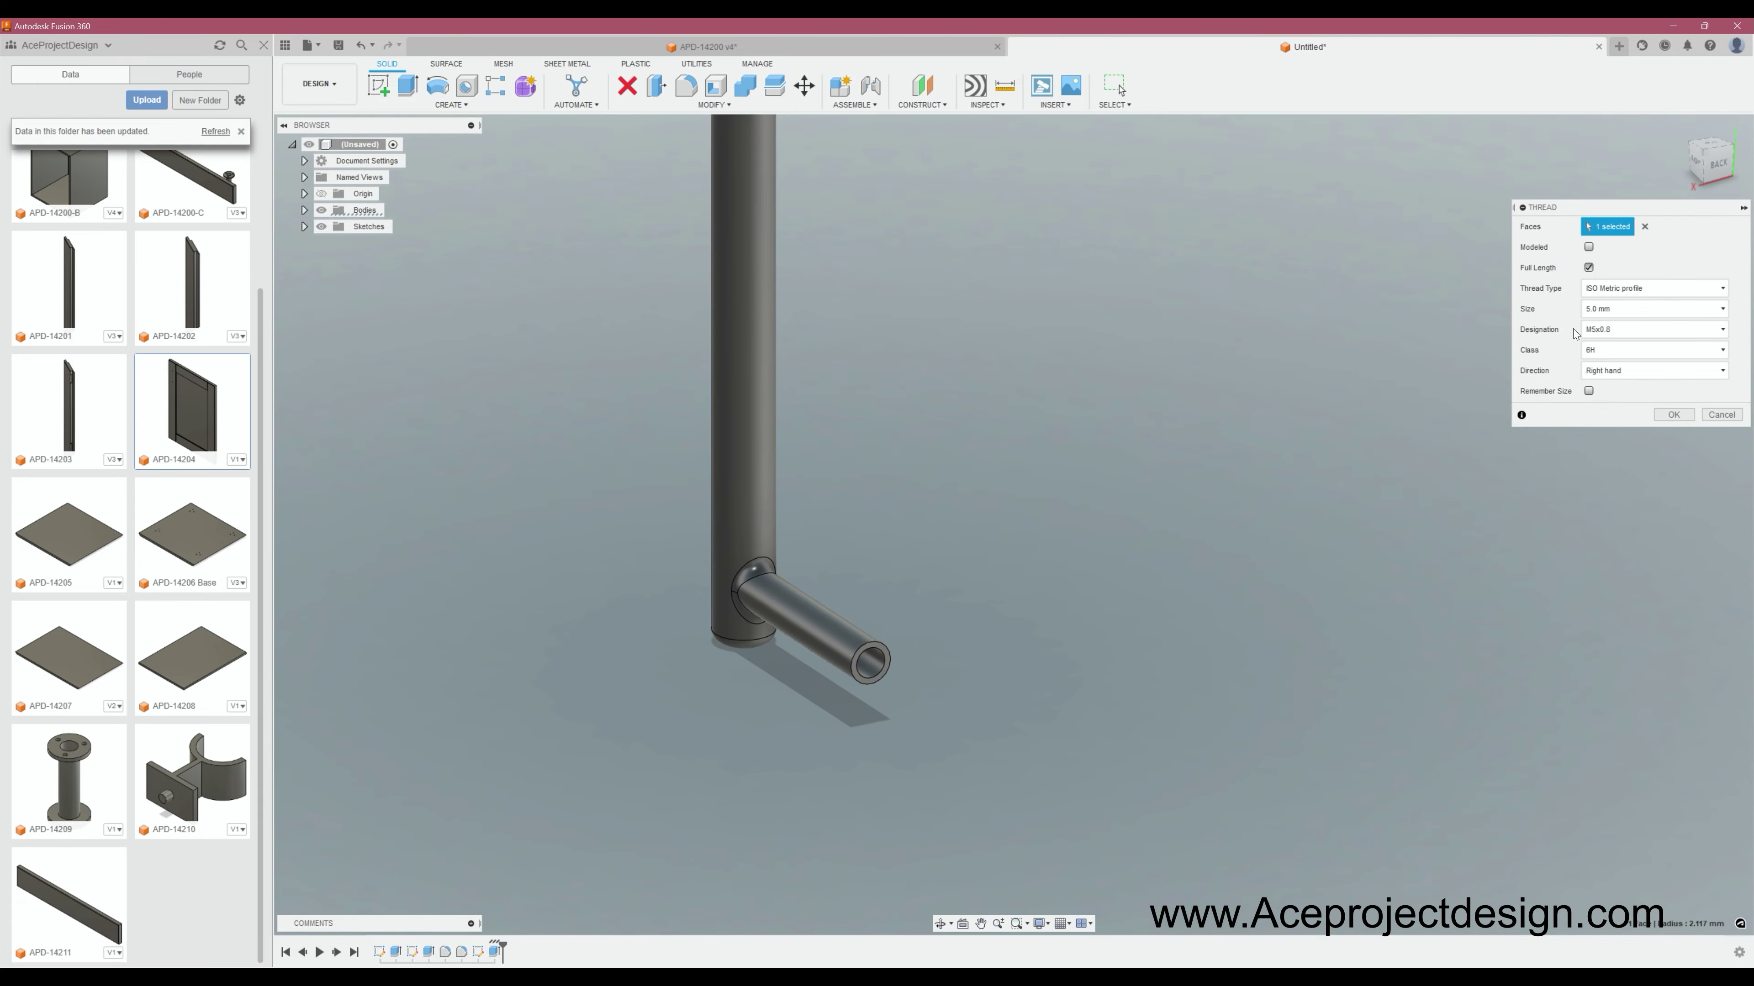
{"action": "key", "text": "Return"}
{"action": "left_click", "coordinate": [391, 285]}
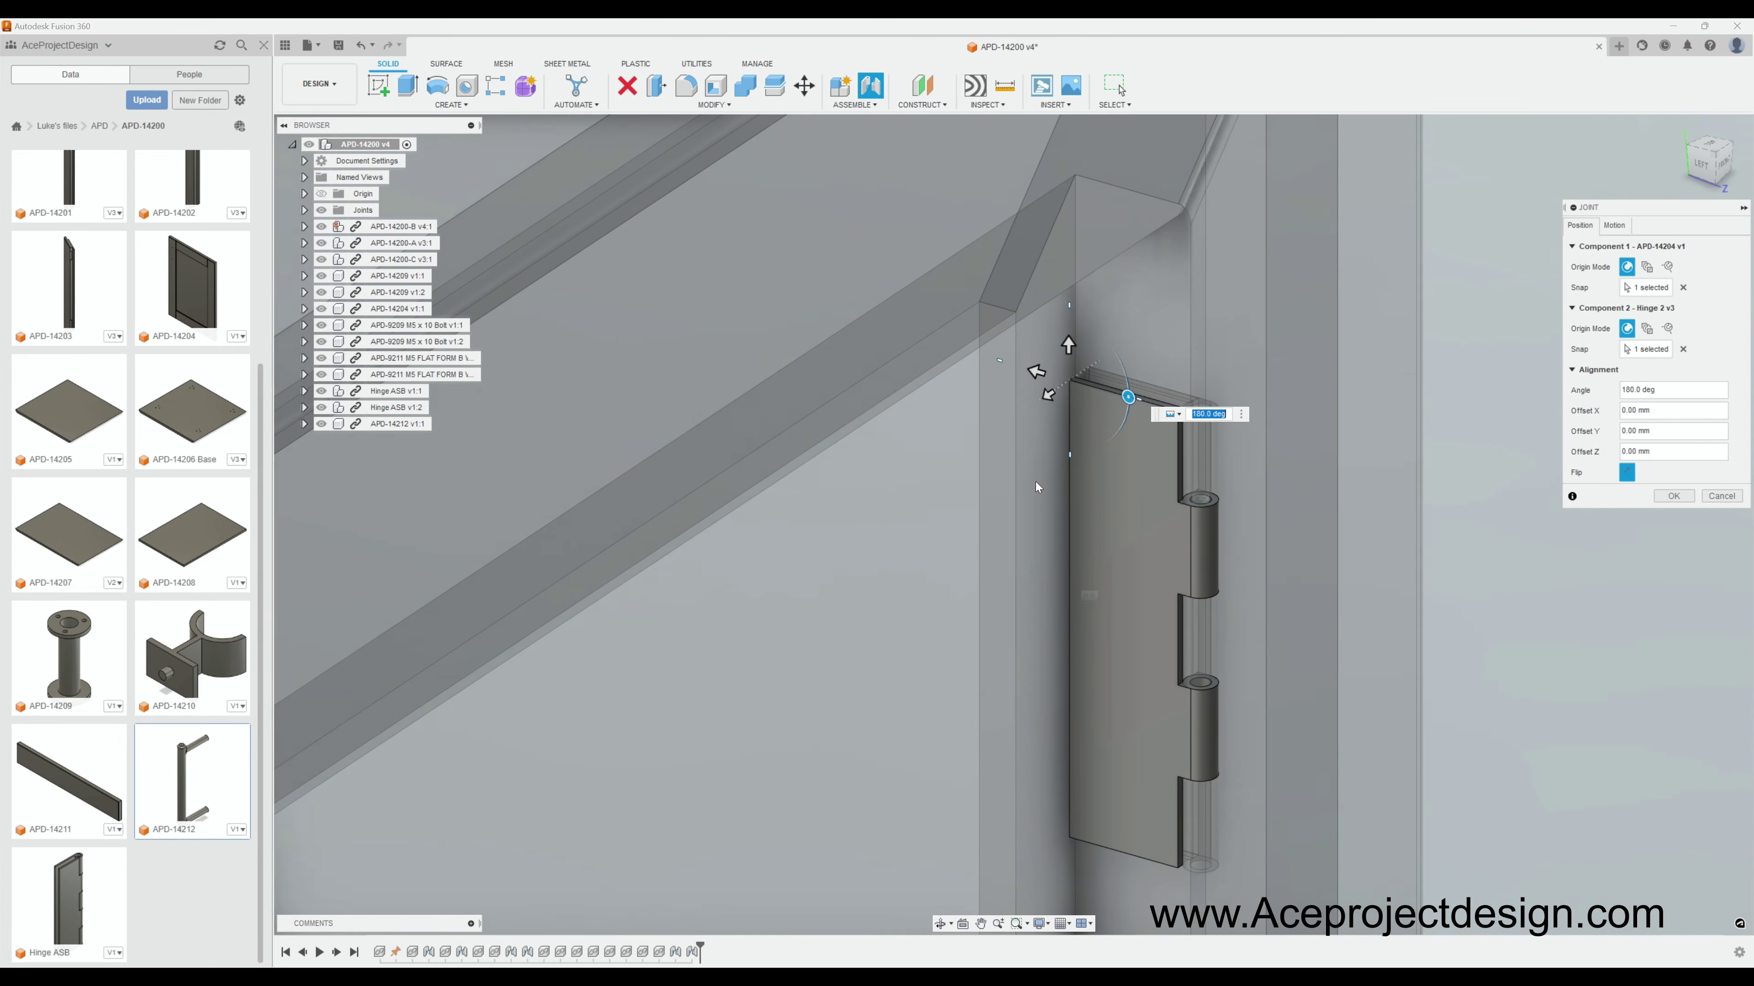
Joint the APD-14212 handle onto the door and save the revised handle.
{"action": "scroll", "coordinate": [1020, 273], "scroll_direction": "up", "scroll_amount": 5}
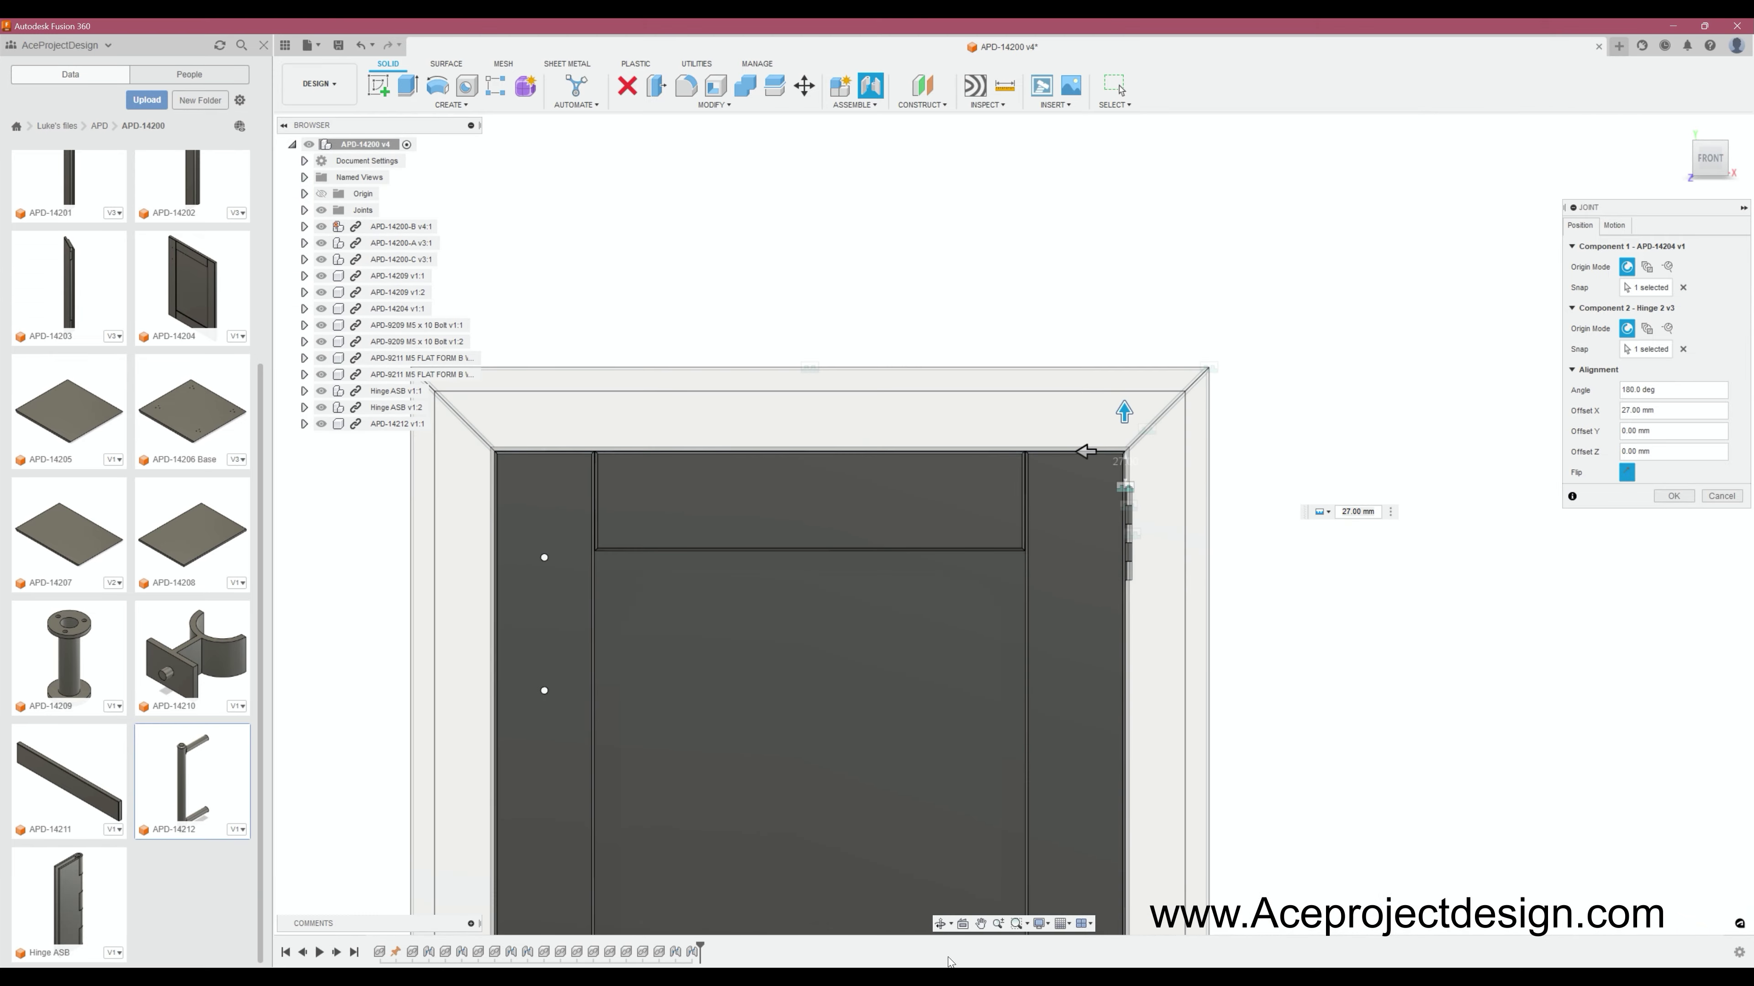
{"action": "scroll", "coordinate": [834, 774], "scroll_direction": "down", "scroll_amount": 5}
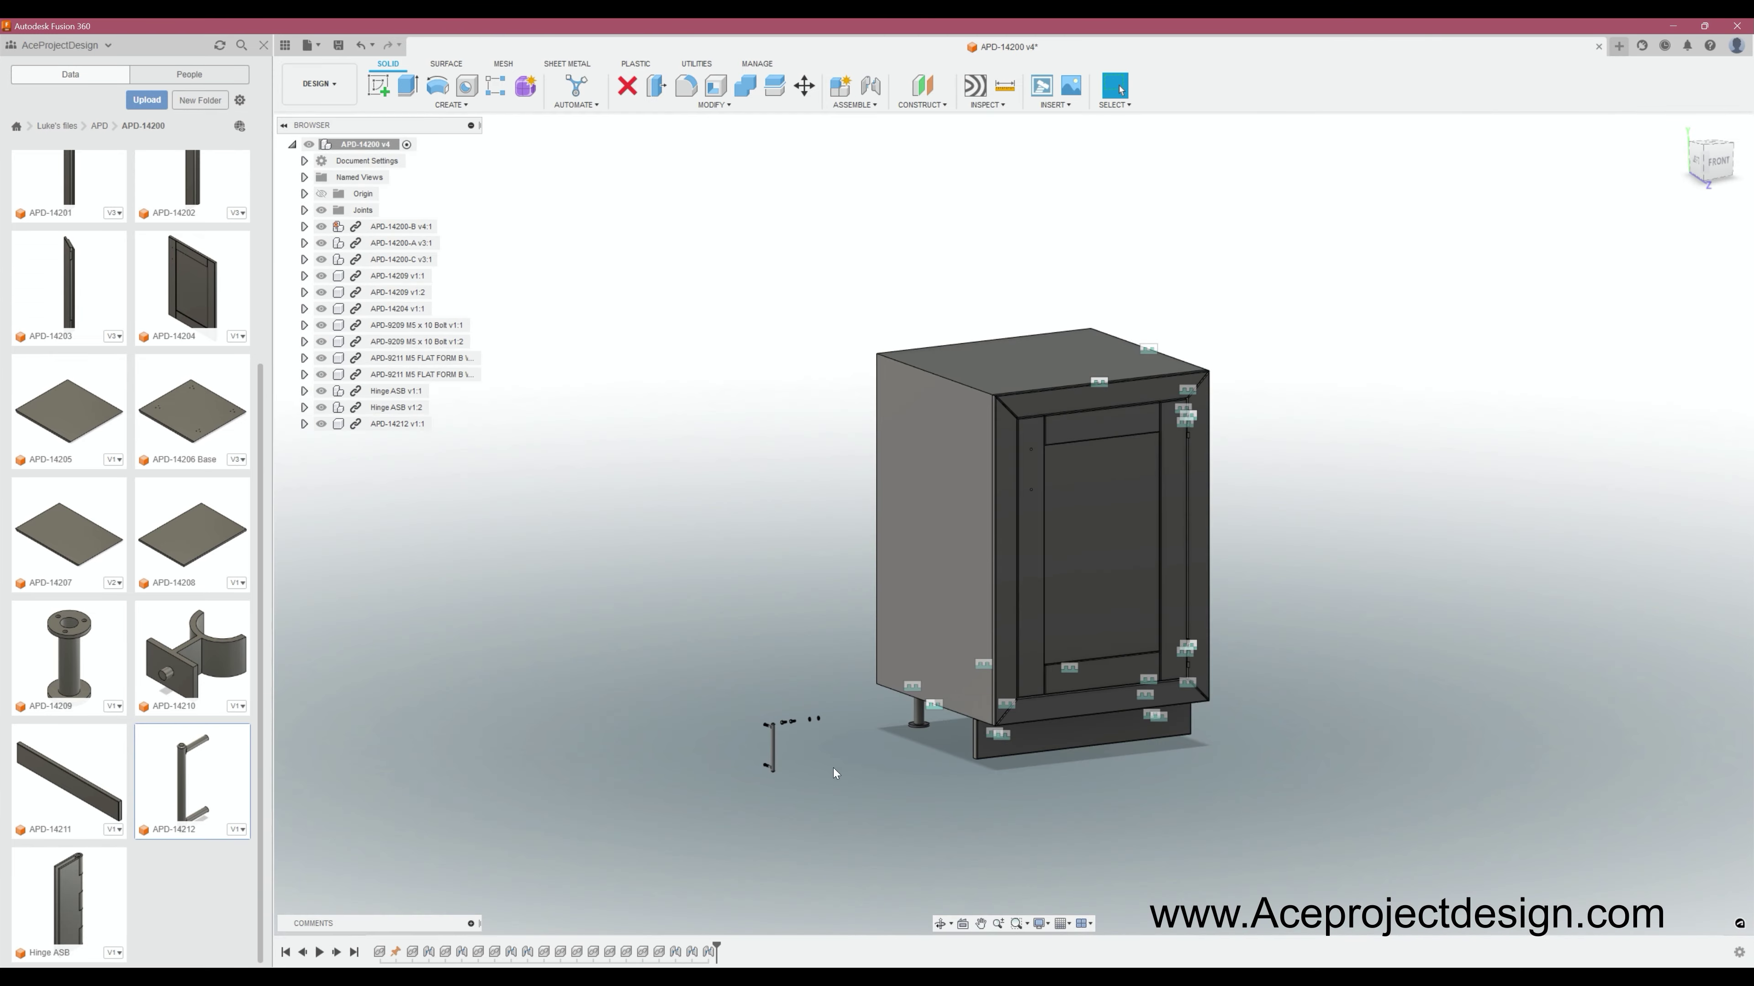
{"action": "scroll", "coordinate": [813, 750], "scroll_direction": "up", "scroll_amount": 3}
{"action": "key", "text": "j"}
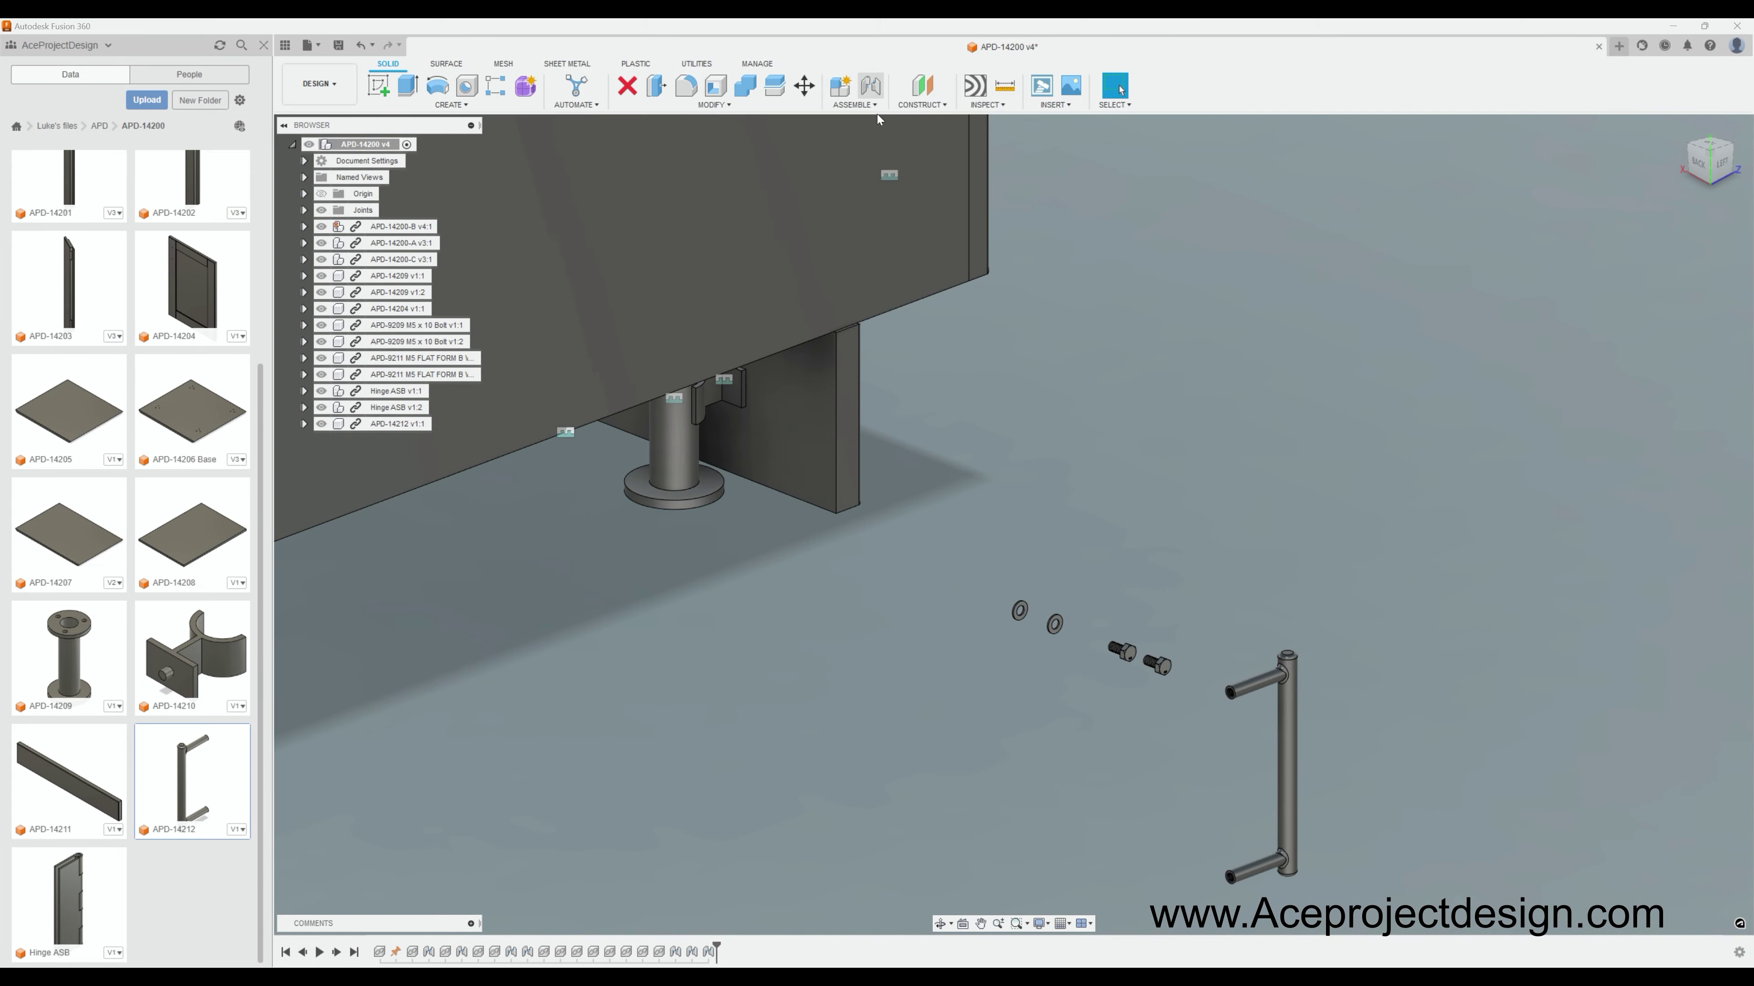
{"action": "left_click", "coordinate": [1186, 627]}
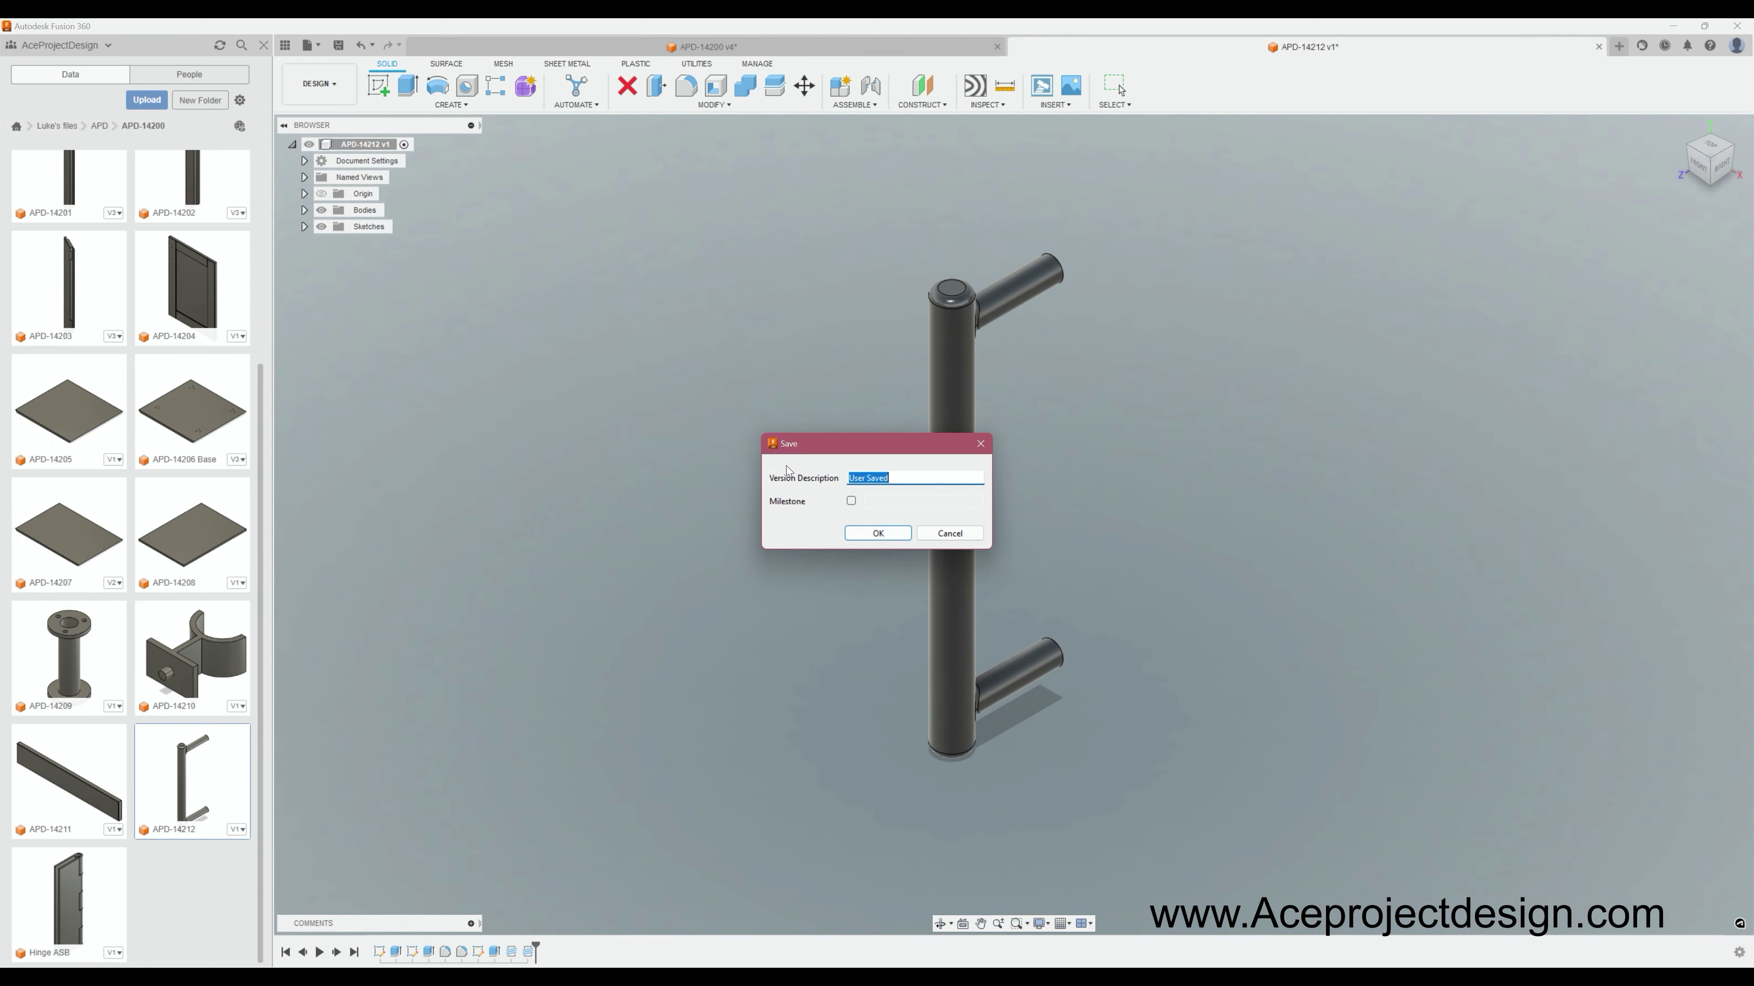
{"action": "key", "text": "Return"}
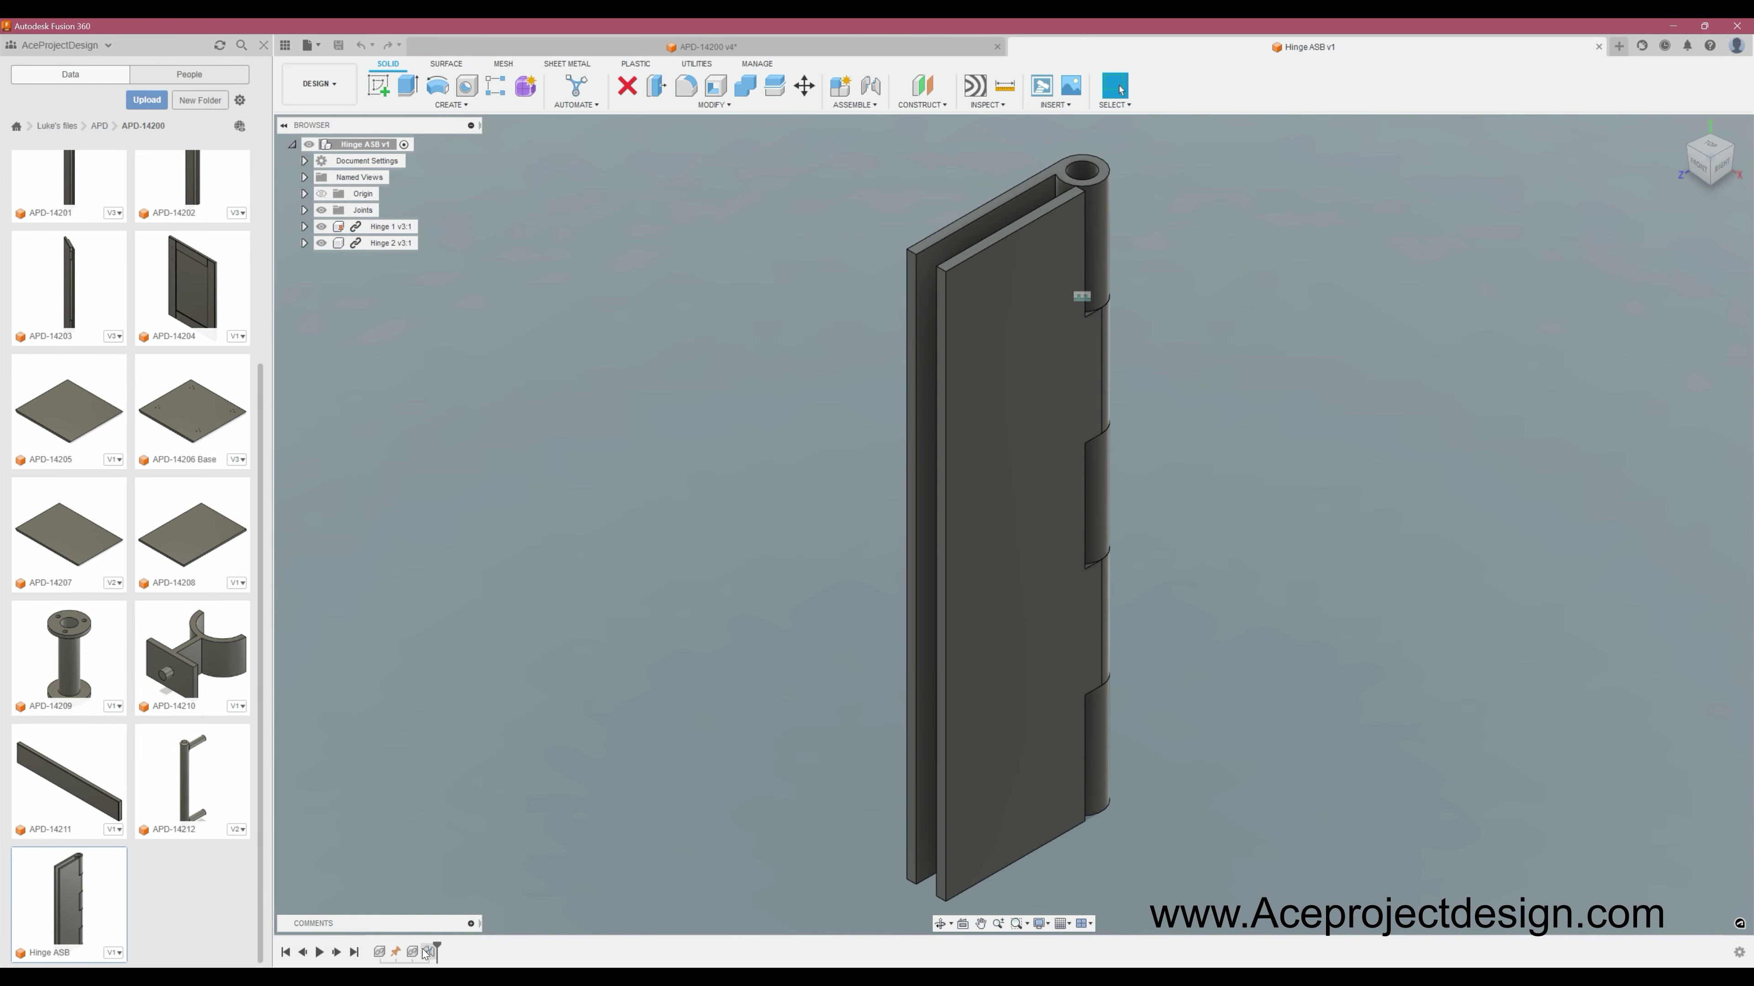
In the Hinge ASB design, open the hinge leaf to 80 degrees and save.
{"action": "double_click", "coordinate": [430, 952]}
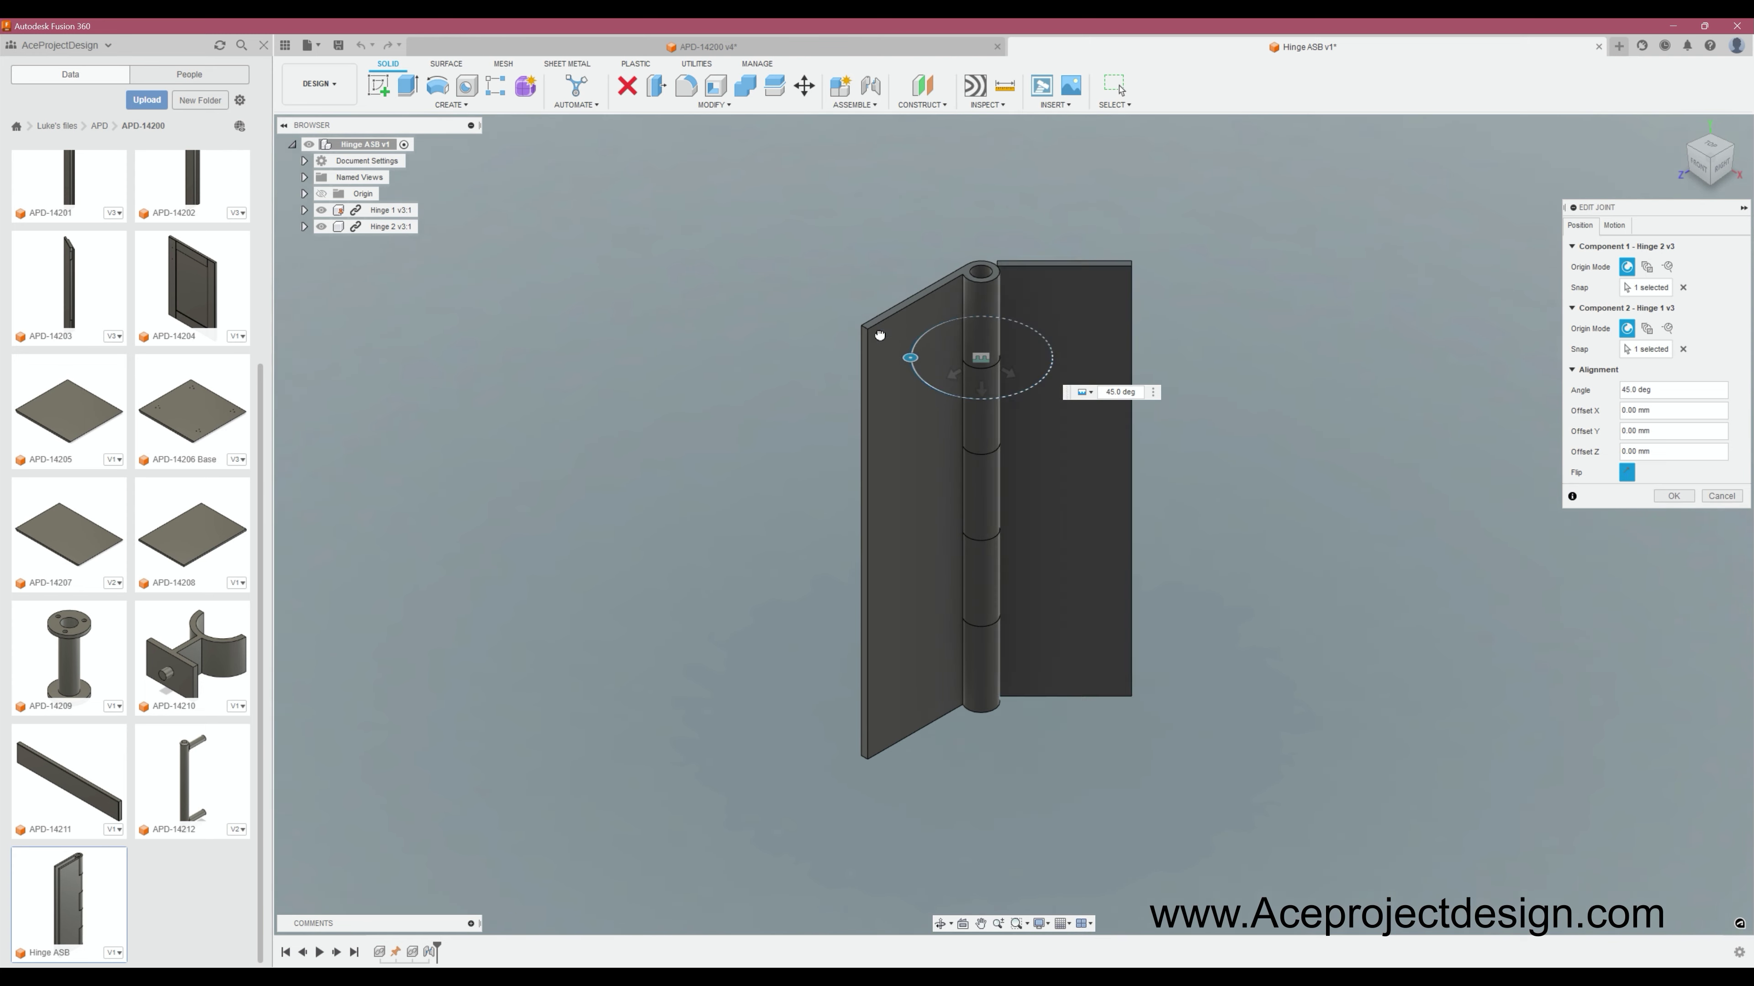
{"action": "left_click_drag", "start_coordinate": [879, 336], "coordinate": [888, 318]}
{"action": "key", "text": "Return"}
{"action": "key", "text": "ctrl+s"}
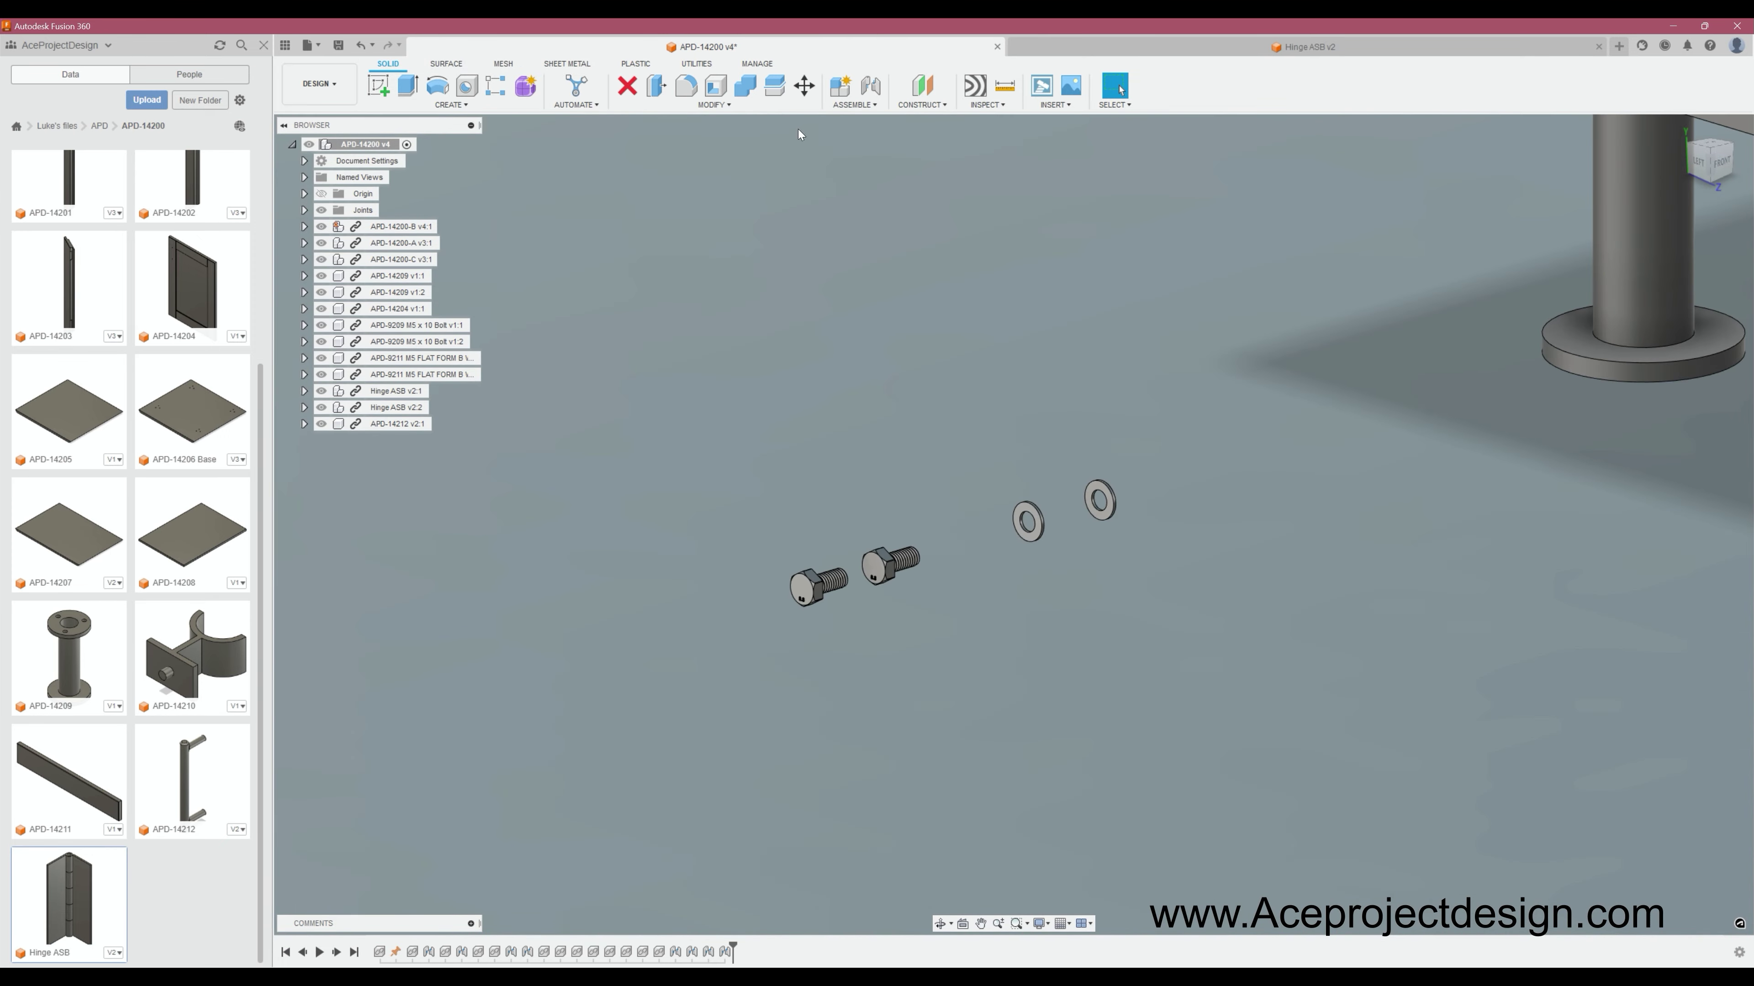
Joint the two washers onto the M5 bolt heads.
{"action": "key", "text": "j"}
{"action": "scroll", "coordinate": [1017, 164], "scroll_direction": "up", "scroll_amount": 3}
{"action": "left_click", "coordinate": [998, 460]}
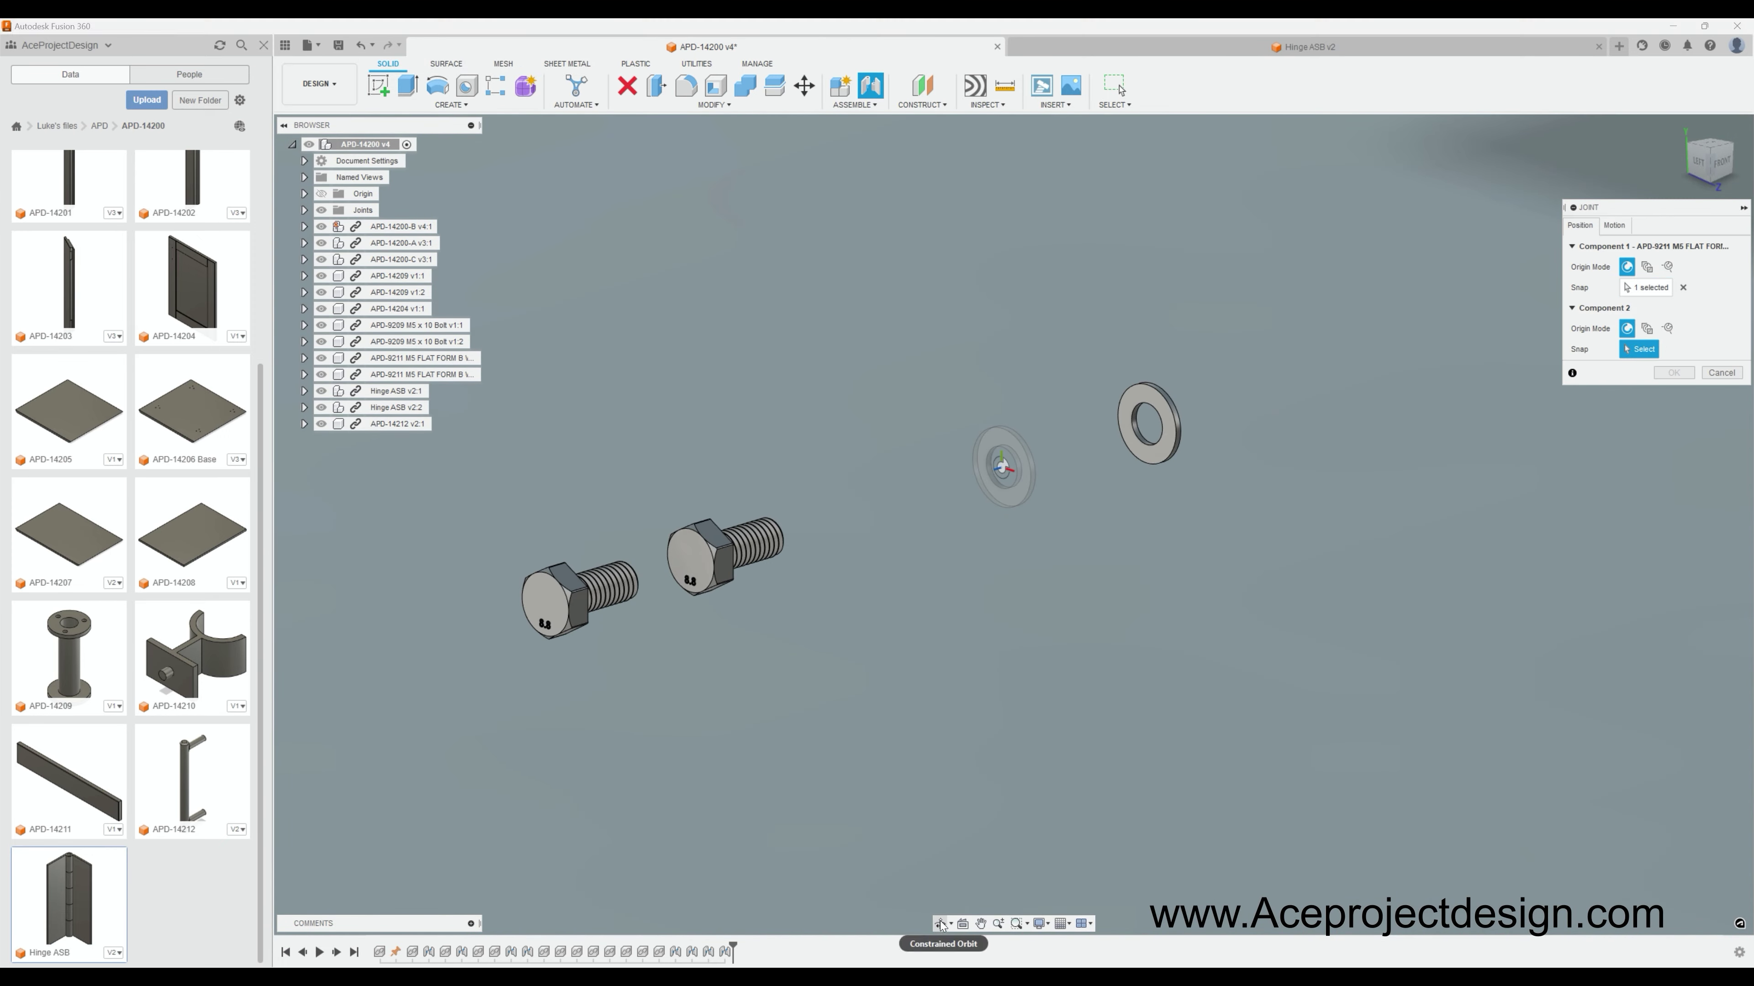
{"action": "scroll", "coordinate": [1018, 510], "scroll_direction": "down", "scroll_amount": 3}
{"action": "scroll", "coordinate": [714, 488], "scroll_direction": "up", "scroll_amount": 5}
{"action": "left_click", "coordinate": [714, 487]}
{"action": "key", "text": "Return"}
{"action": "scroll", "coordinate": [759, 525], "scroll_direction": "down", "scroll_amount": 5}
{"action": "key", "text": "j"}
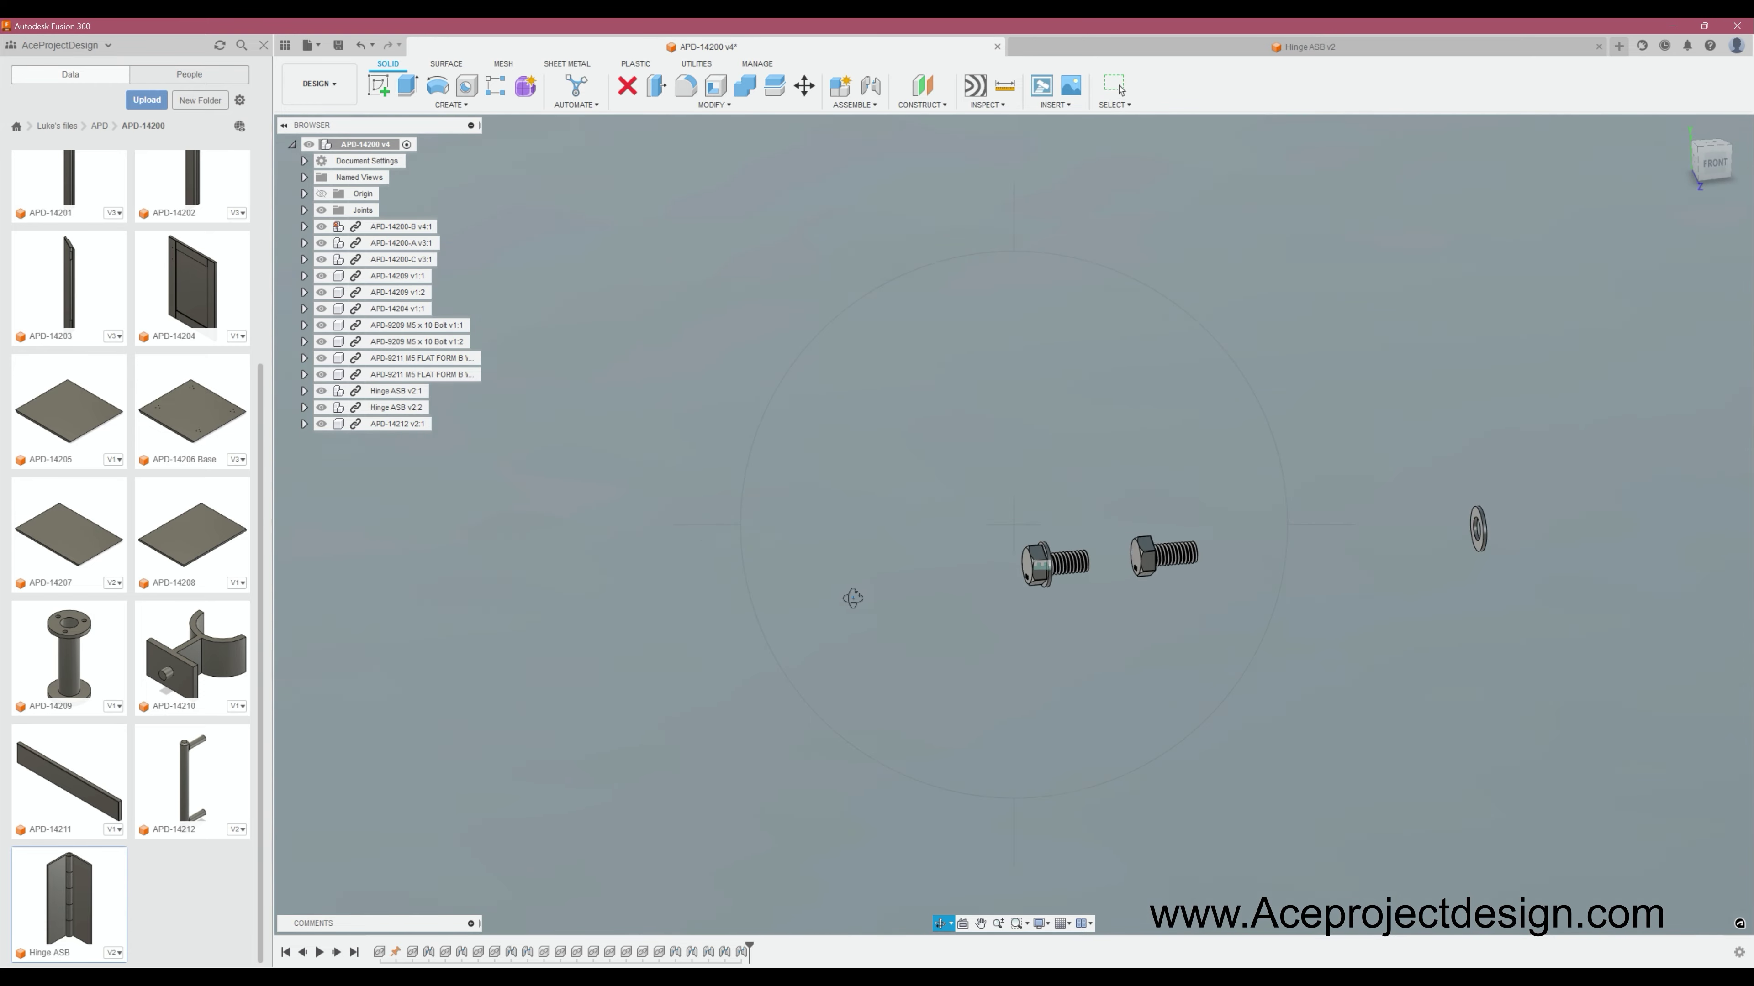
{"action": "scroll", "coordinate": [962, 601], "scroll_direction": "up", "scroll_amount": 5}
{"action": "scroll", "coordinate": [690, 498], "scroll_direction": "up", "scroll_amount": 5}
{"action": "left_click", "coordinate": [690, 497]}
{"action": "key", "text": "Return"}
Joint both M5 bolts into their holes on the door.
{"action": "key", "text": "j"}
{"action": "left_click", "coordinate": [1010, 548]}
{"action": "scroll", "coordinate": [877, 560], "scroll_direction": "down", "scroll_amount": 5}
{"action": "scroll", "coordinate": [939, 663], "scroll_direction": "up", "scroll_amount": 5}
{"action": "left_click", "coordinate": [1173, 439]}
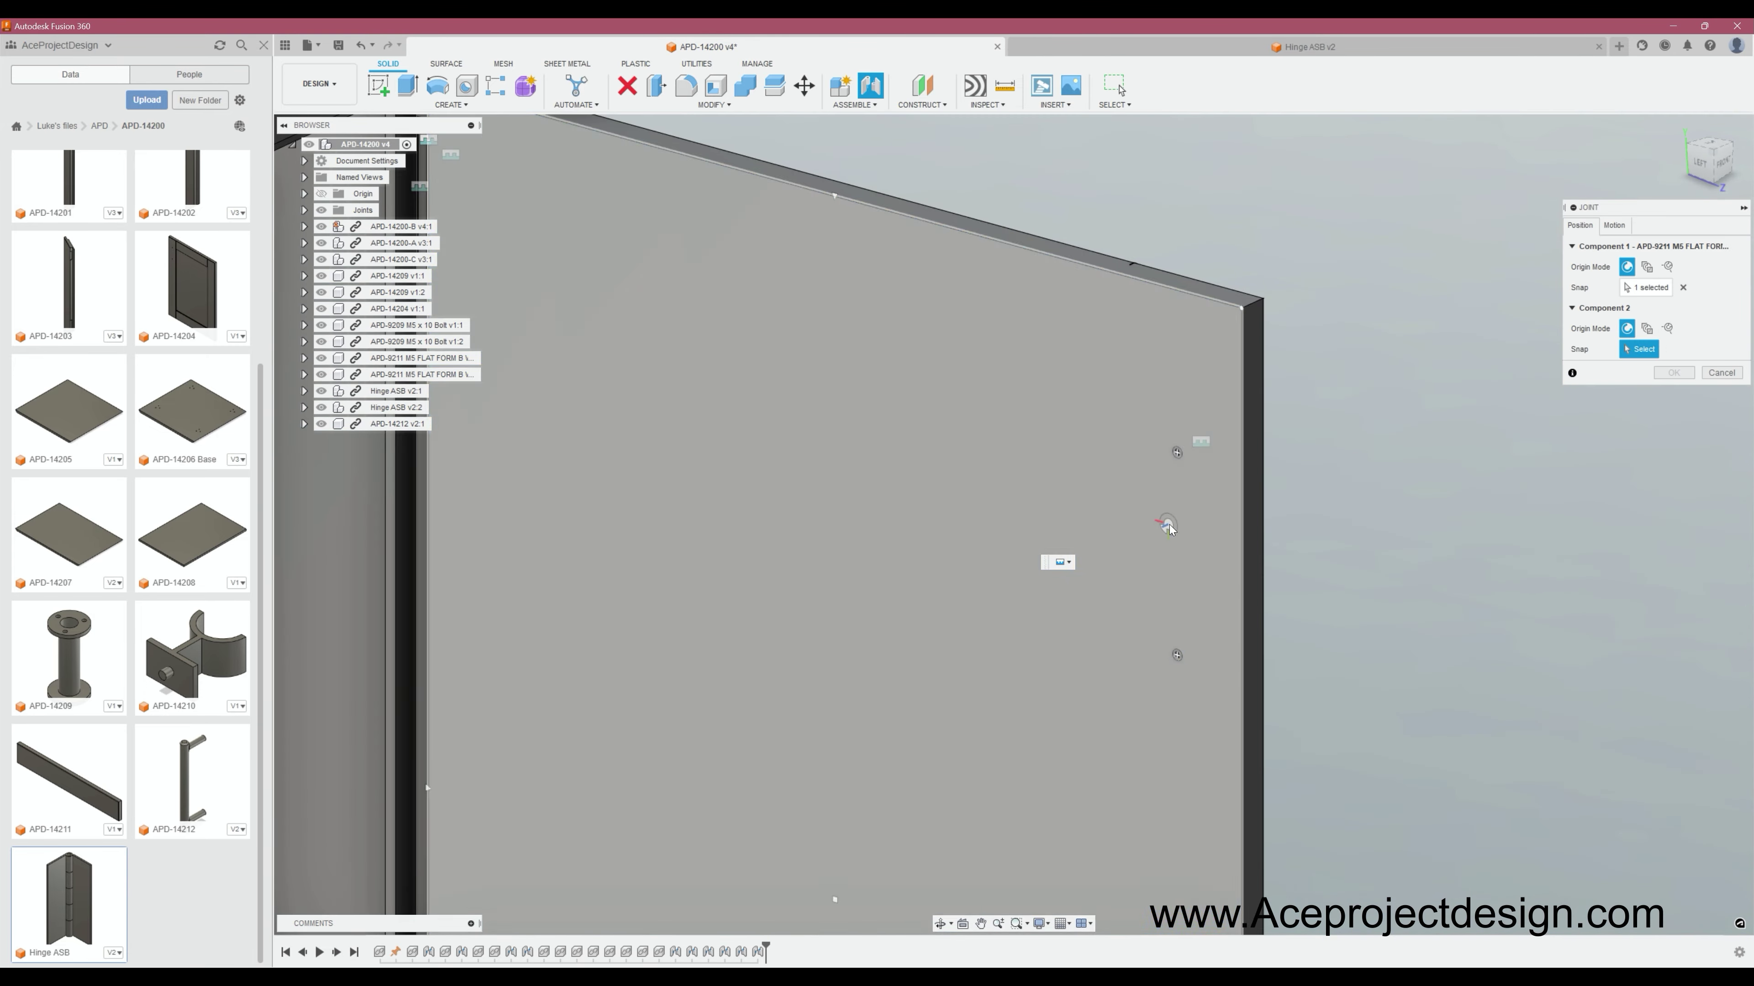
{"action": "key", "text": "Return"}
{"action": "scroll", "coordinate": [1174, 462], "scroll_direction": "down", "scroll_amount": 5}
{"action": "scroll", "coordinate": [939, 490], "scroll_direction": "up", "scroll_amount": 5}
{"action": "key", "text": "j"}
{"action": "left_click", "coordinate": [939, 489]}
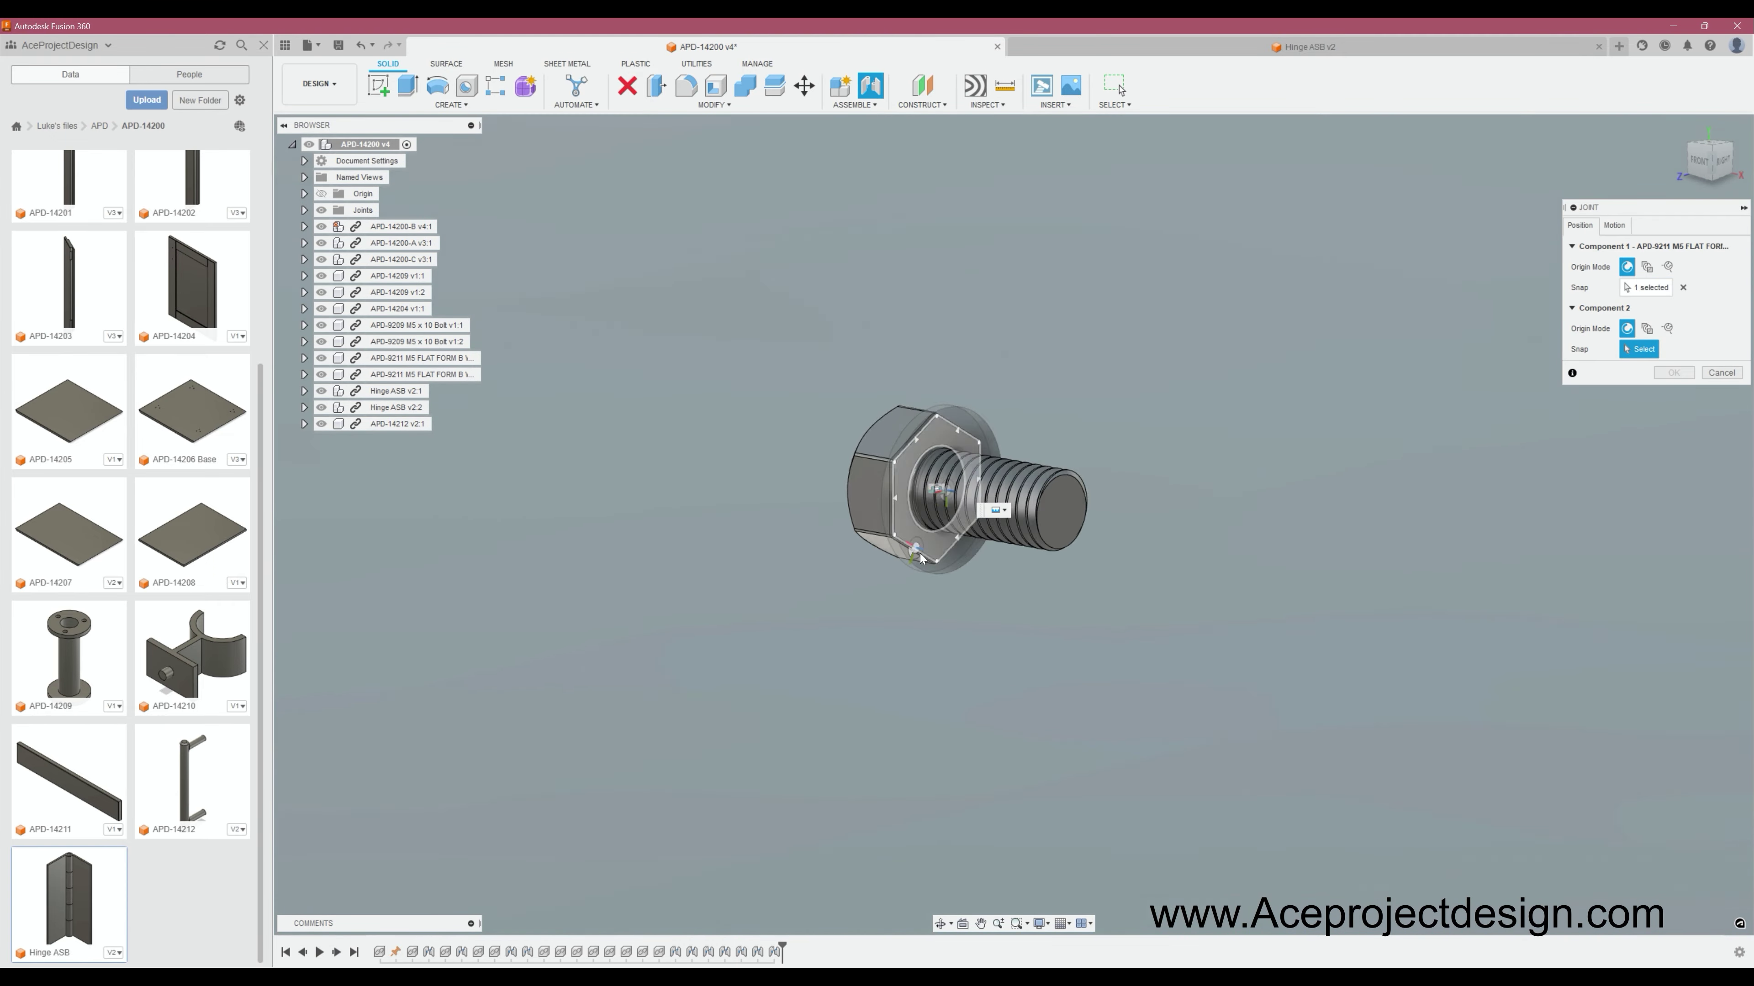
{"action": "scroll", "coordinate": [939, 489], "scroll_direction": "down", "scroll_amount": 5}
{"action": "left_click", "coordinate": [1098, 560]}
{"action": "key", "text": "Return"}
{"action": "scroll", "coordinate": [1098, 560], "scroll_direction": "down", "scroll_amount": 5}
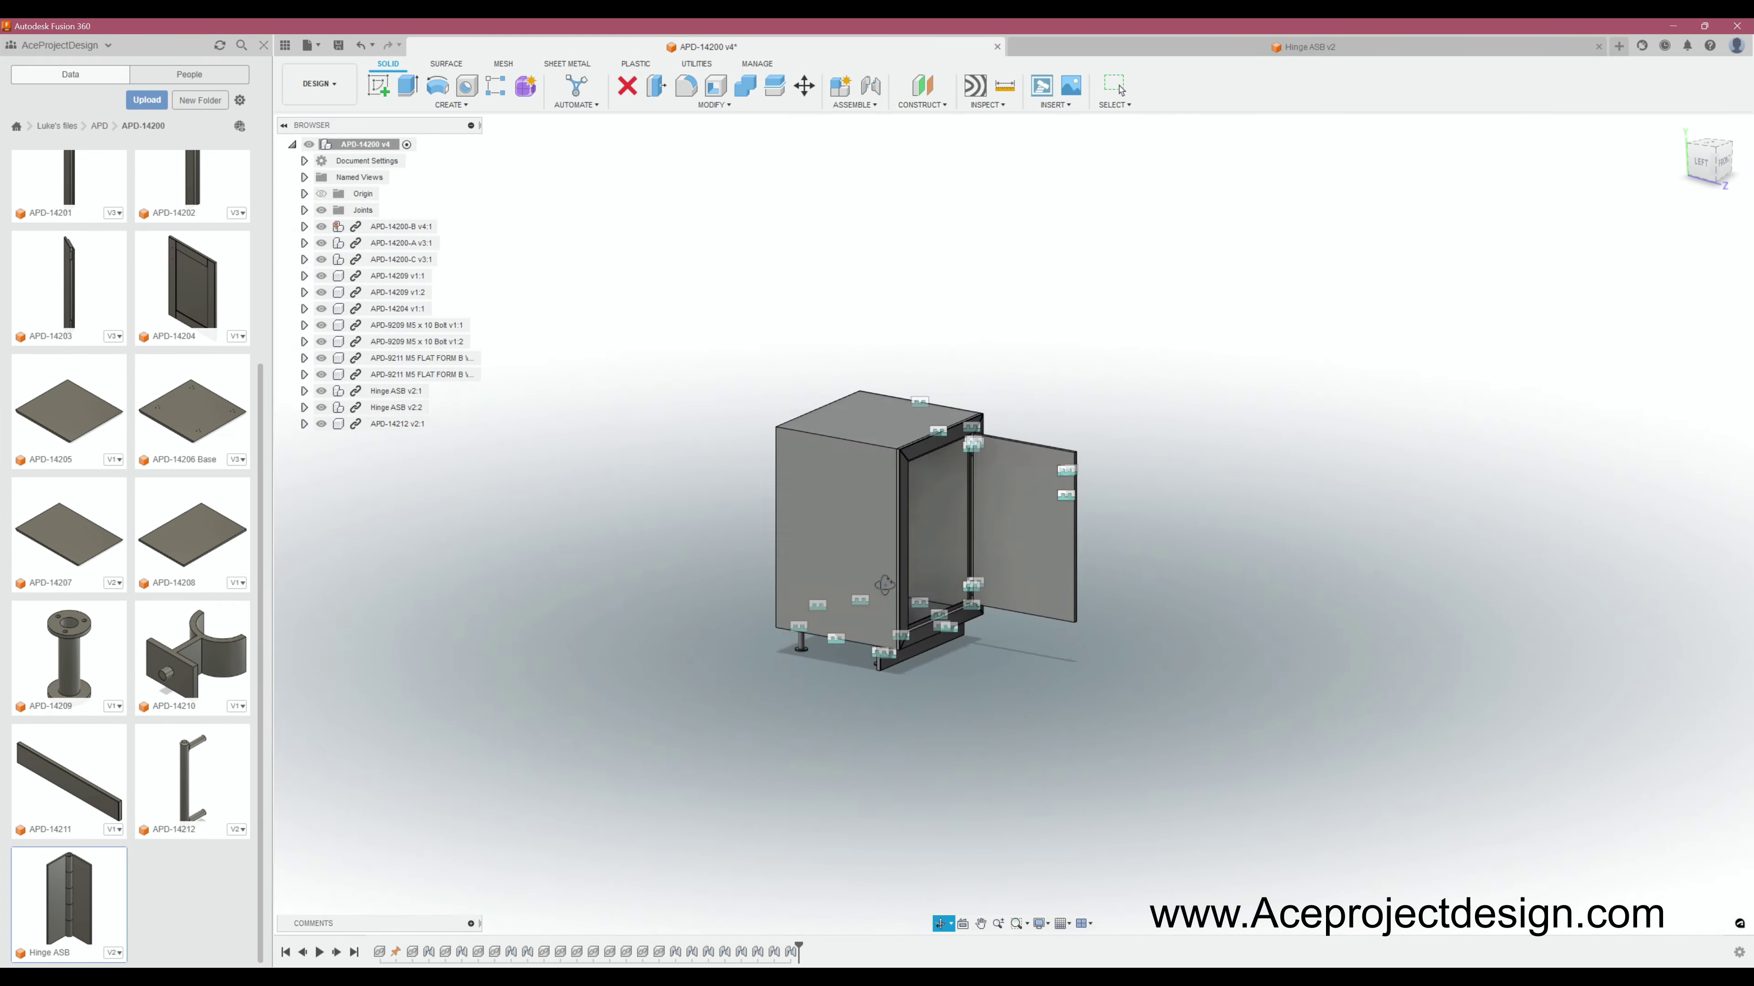
Start a Measure and orbit to see the cabinet's top and back.
{"action": "key", "text": "i"}
{"action": "middle_click_drag", "start_coordinate": [898, 621], "coordinate": [1013, 709], "text": "shift"}
{"action": "scroll", "coordinate": [1013, 709], "scroll_direction": "up", "scroll_amount": 3}
Measure 580 mm across the cabinet top, then sketch a 600 × 610 mm centre rectangle.
{"action": "left_click", "coordinate": [759, 393]}
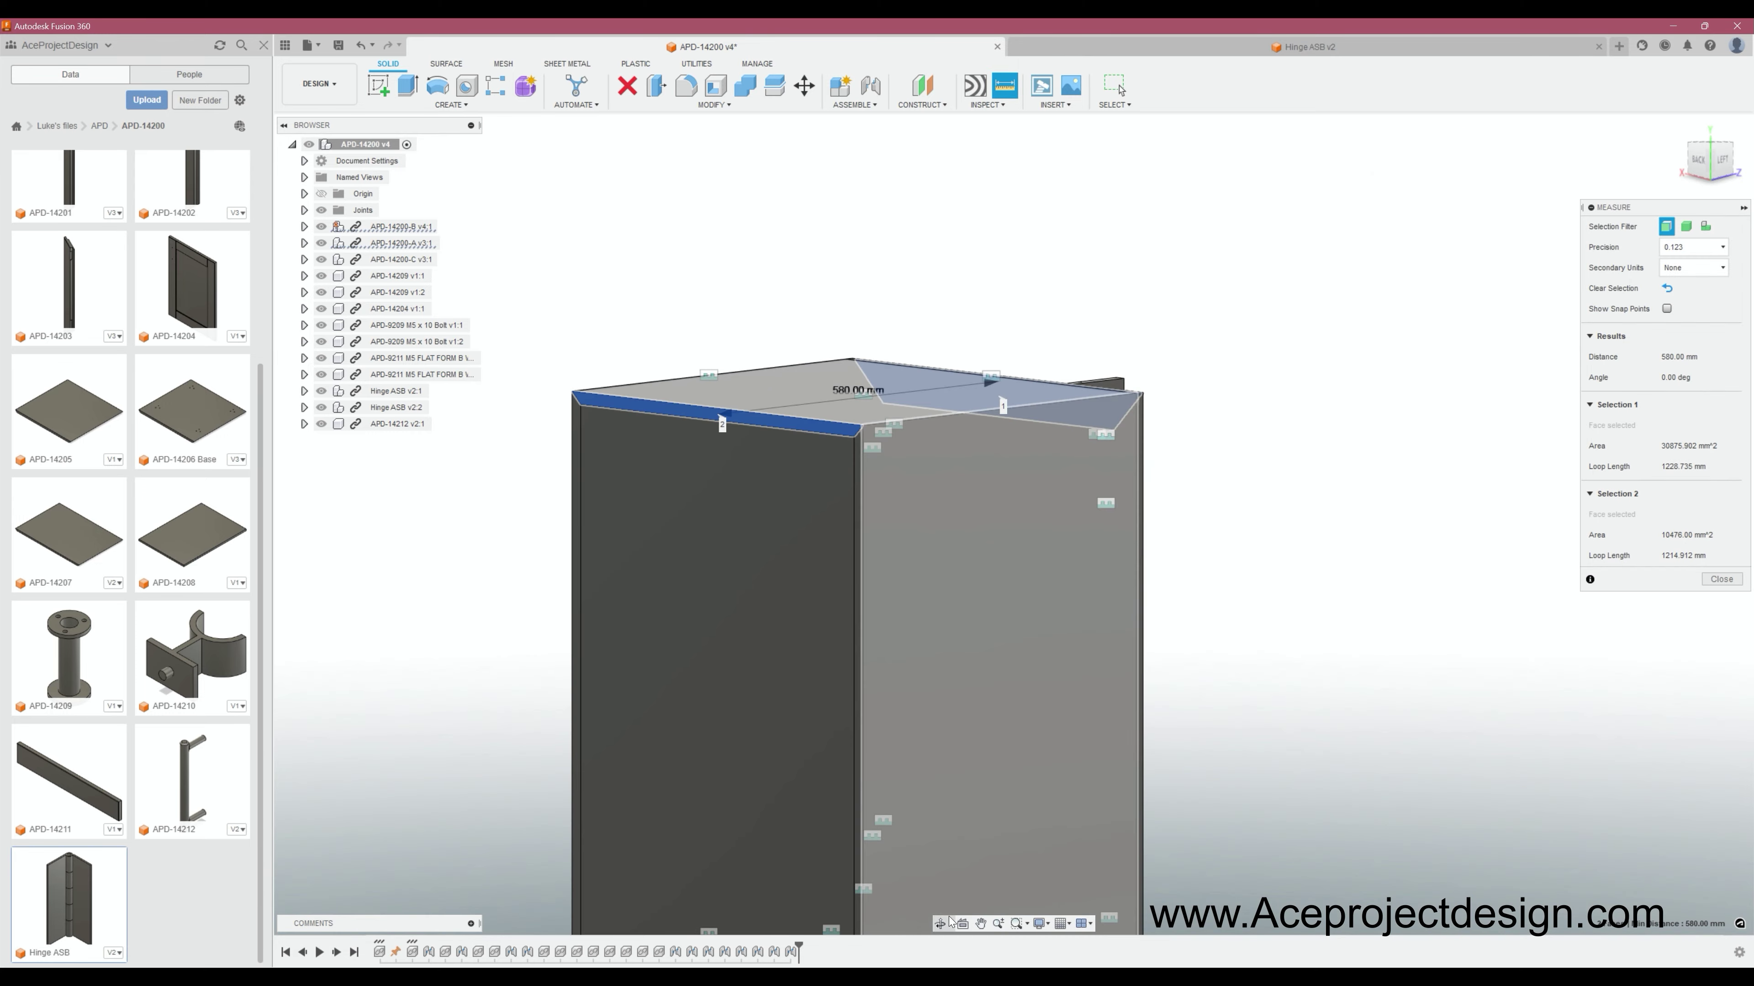
{"action": "middle_click_drag", "start_coordinate": [760, 393], "coordinate": [972, 514], "text": "shift"}
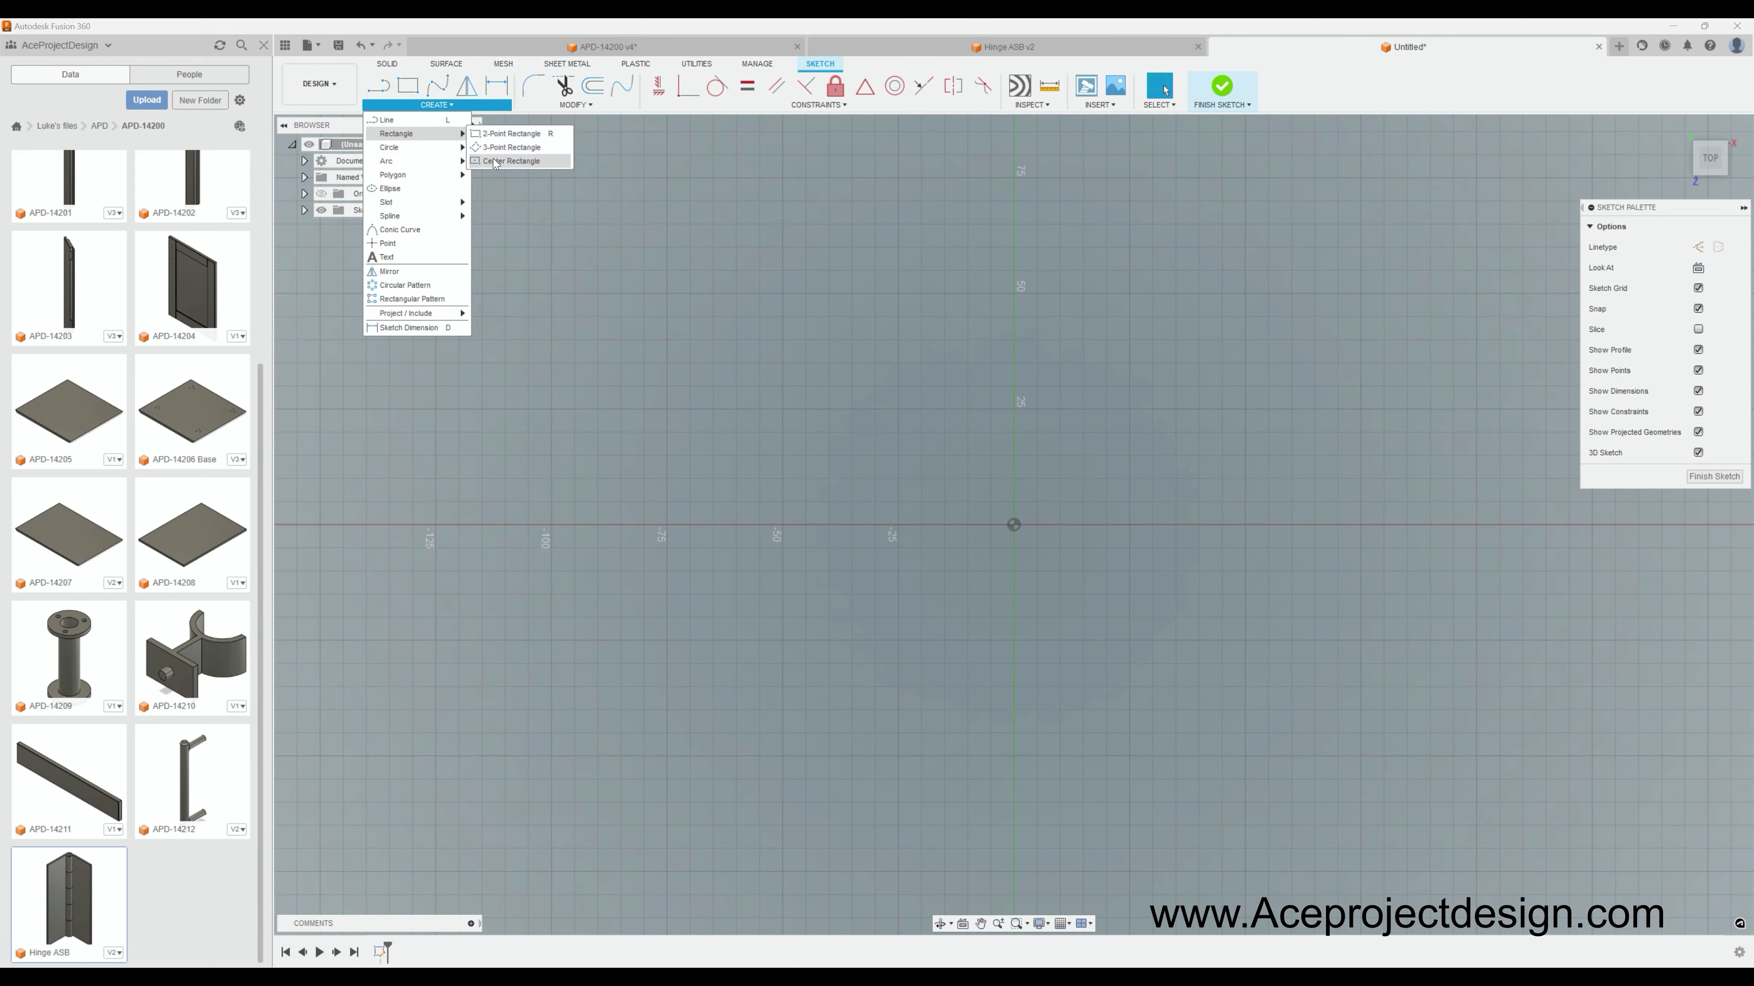
{"action": "left_click", "coordinate": [494, 163]}
{"action": "left_click", "coordinate": [1013, 525]}
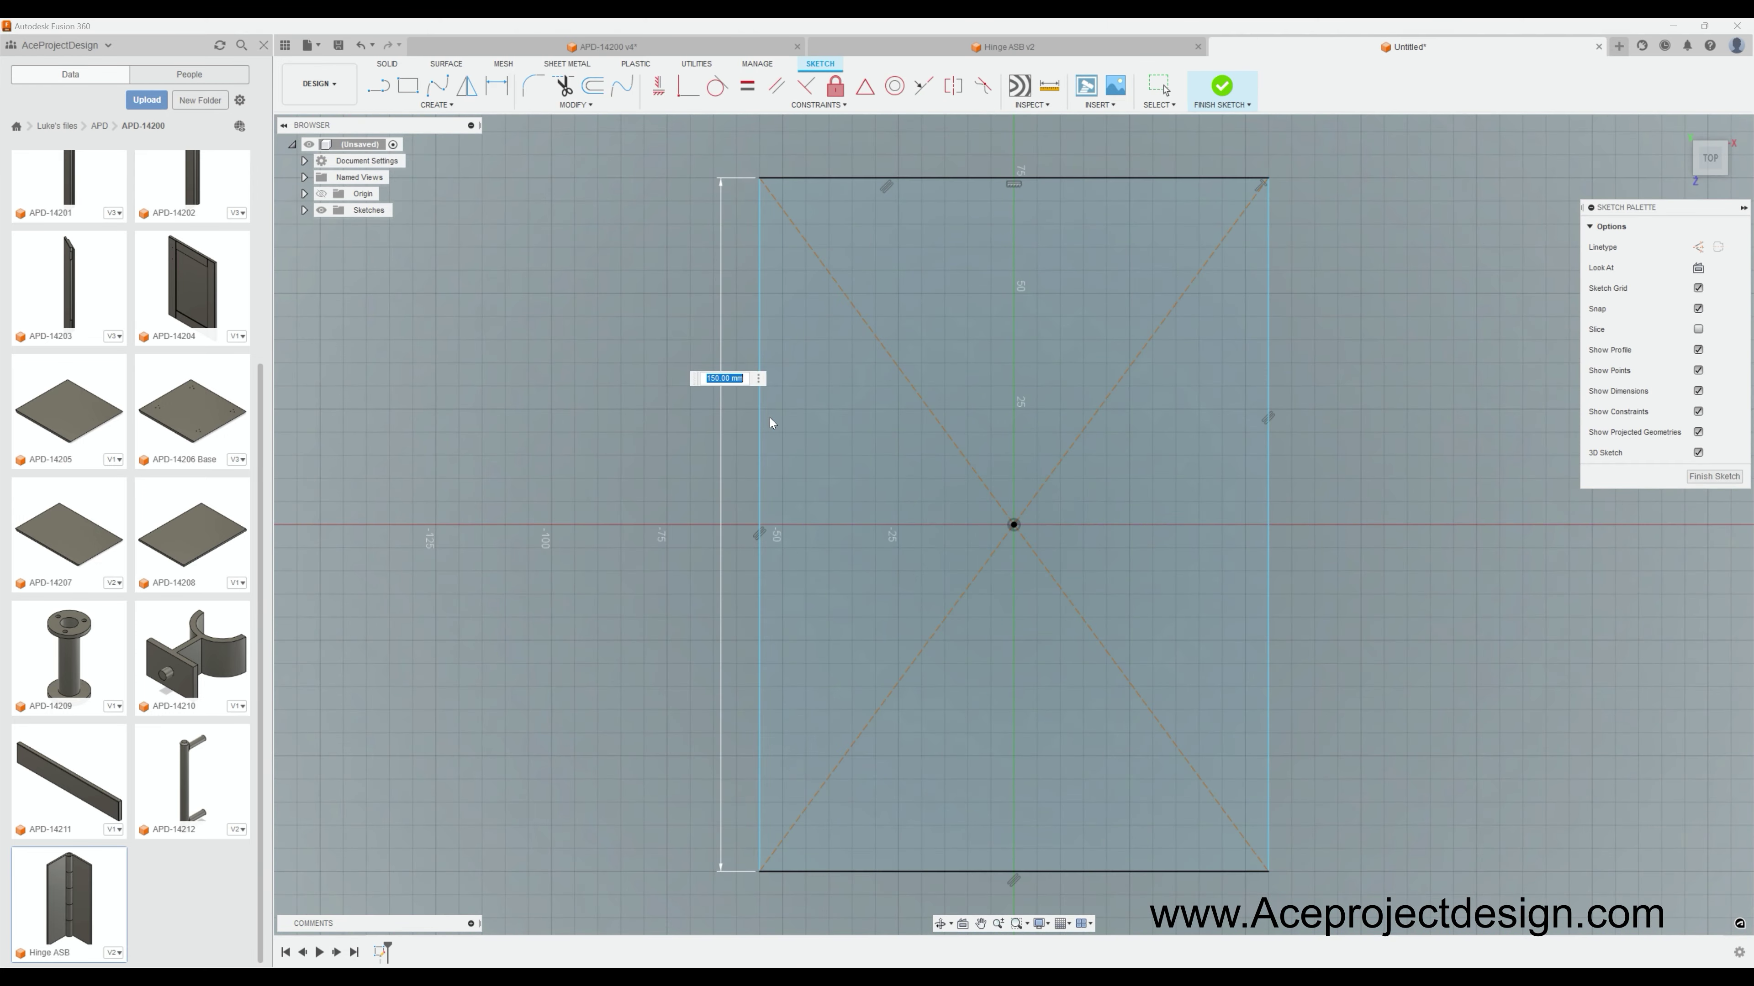
{"action": "type", "text": "0"}
{"action": "key", "text": "Return"}
{"action": "scroll", "coordinate": [964, 183], "scroll_direction": "down", "scroll_amount": 5}
{"action": "type", "text": "d000"}
{"action": "key", "text": "Return"}
{"action": "scroll", "coordinate": [967, 180], "scroll_direction": "down", "scroll_amount": 3}
{"action": "key", "text": "d"}
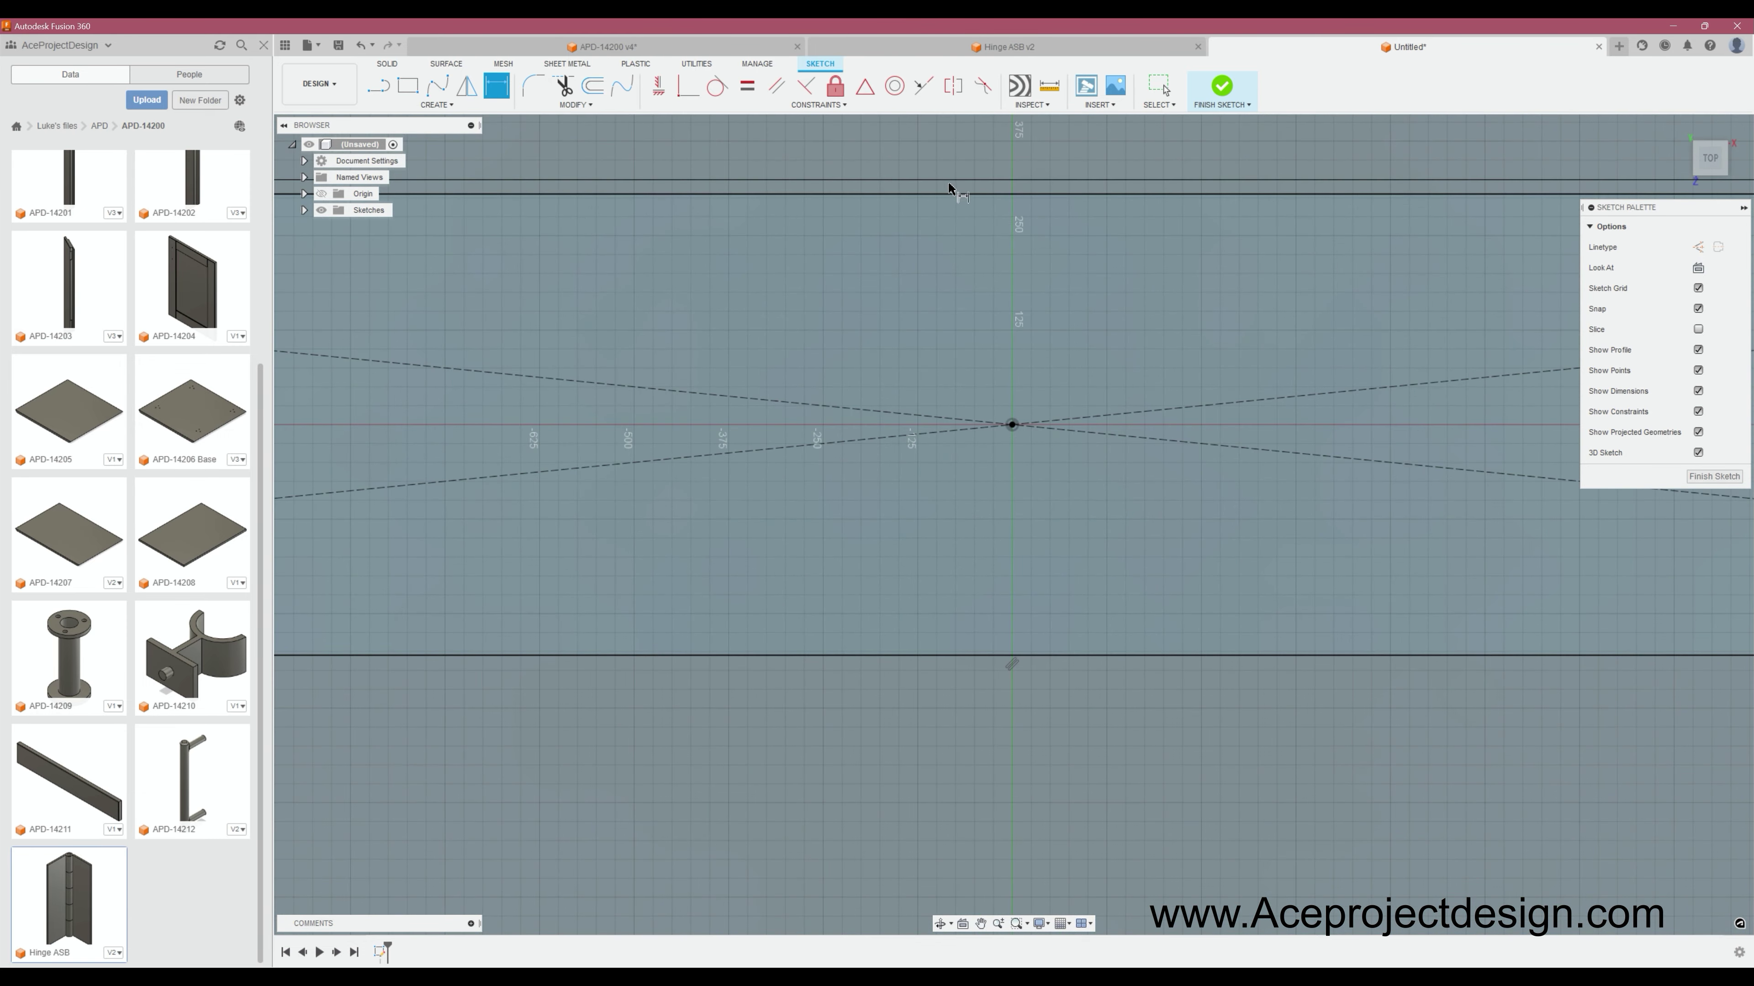
{"action": "type", "text": "600"}
{"action": "key", "text": "Return"}
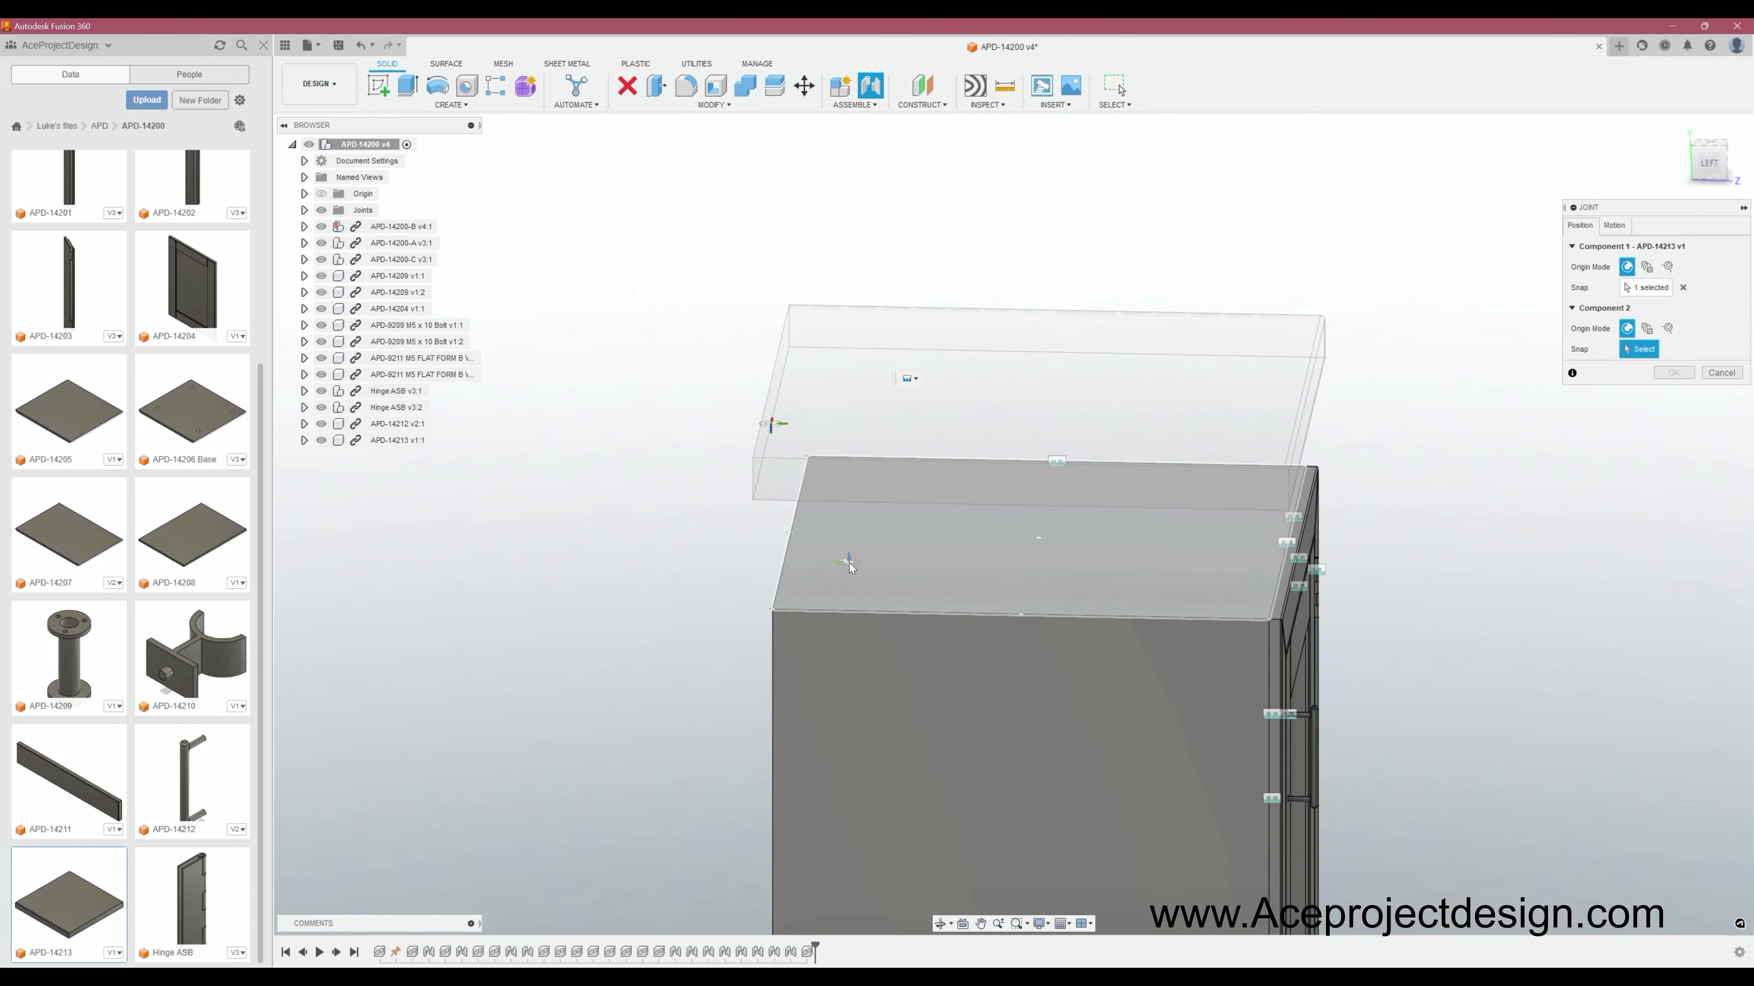
{"action": "scroll", "coordinate": [114, 363], "scroll_direction": "up", "scroll_amount": 3}
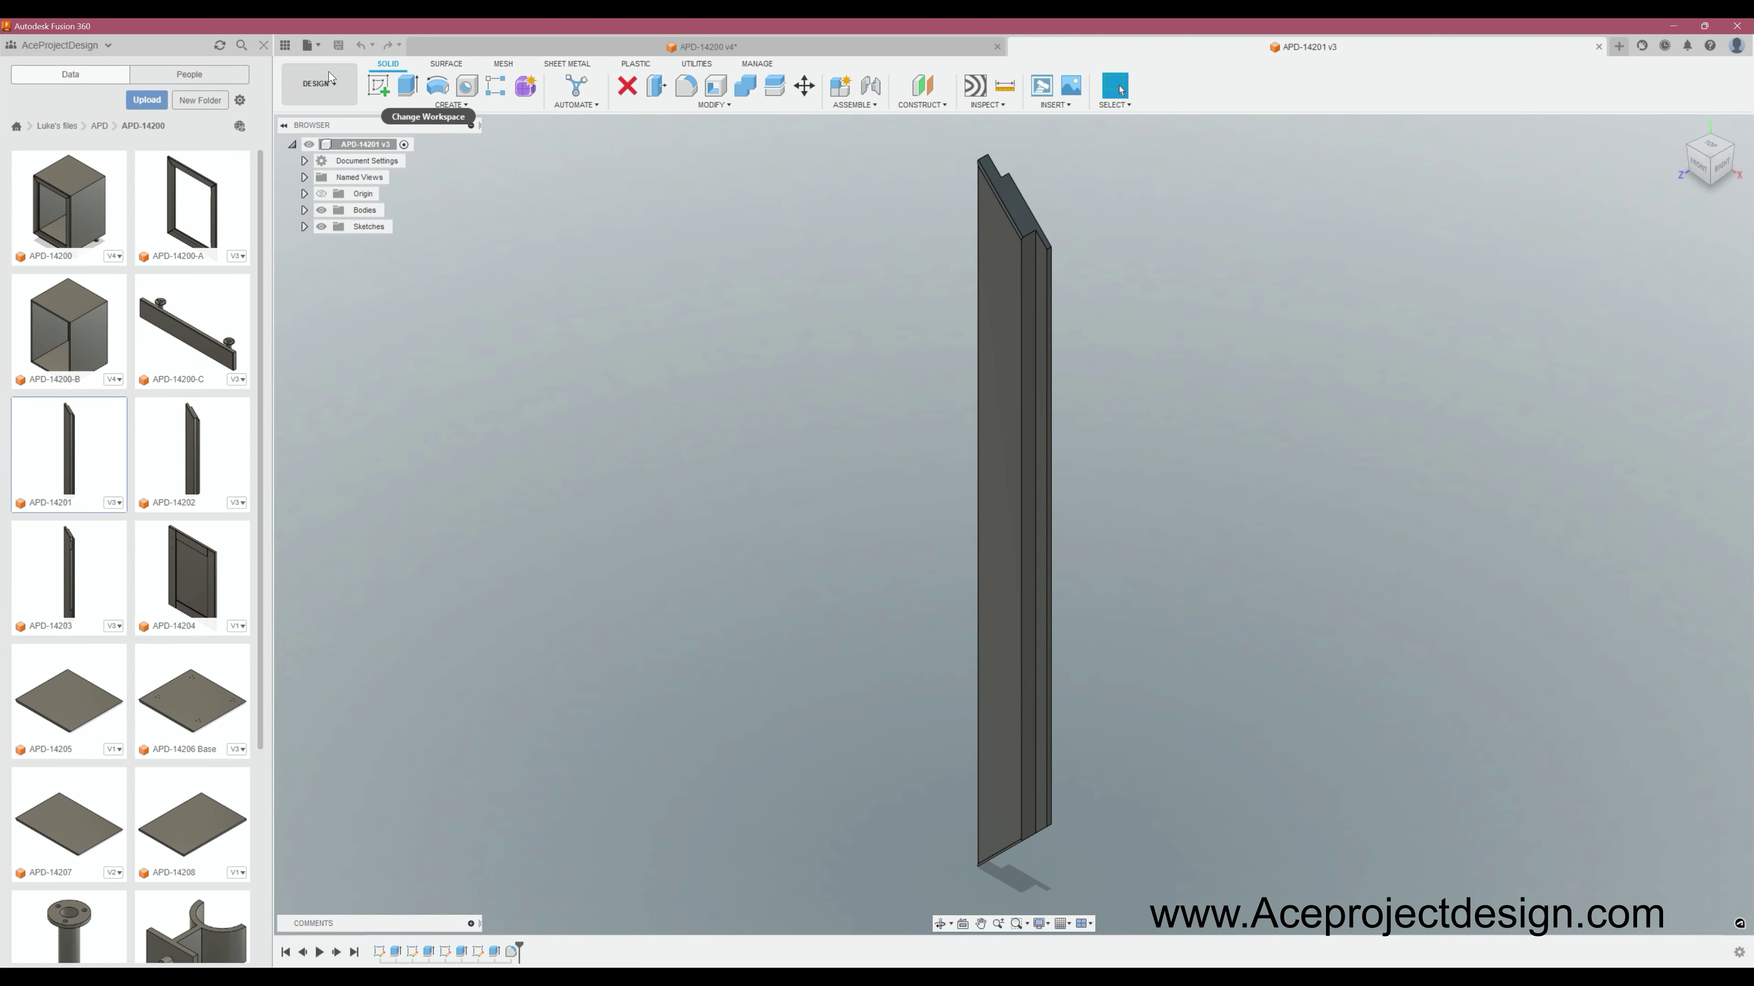
Show the Render appearance library and browse the project into the APD-14100 folder.
{"action": "left_click", "coordinate": [329, 78]}
{"action": "left_click", "coordinate": [324, 162]}
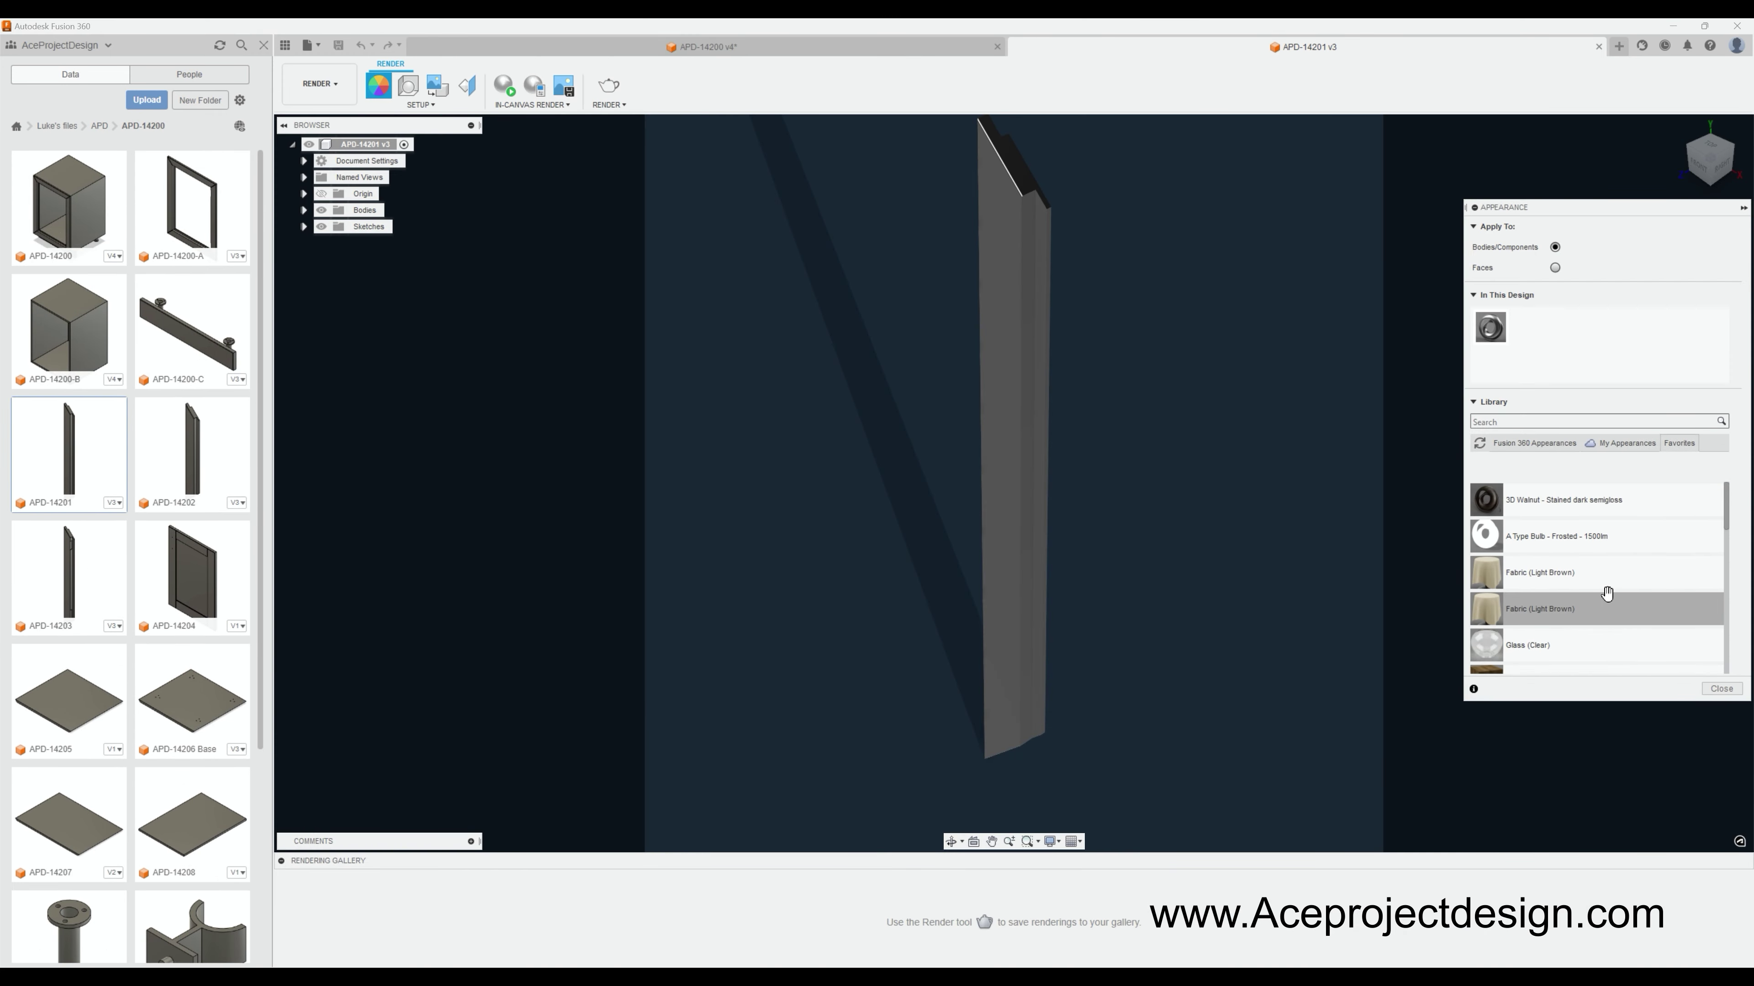
{"action": "left_click", "coordinate": [1709, 694]}
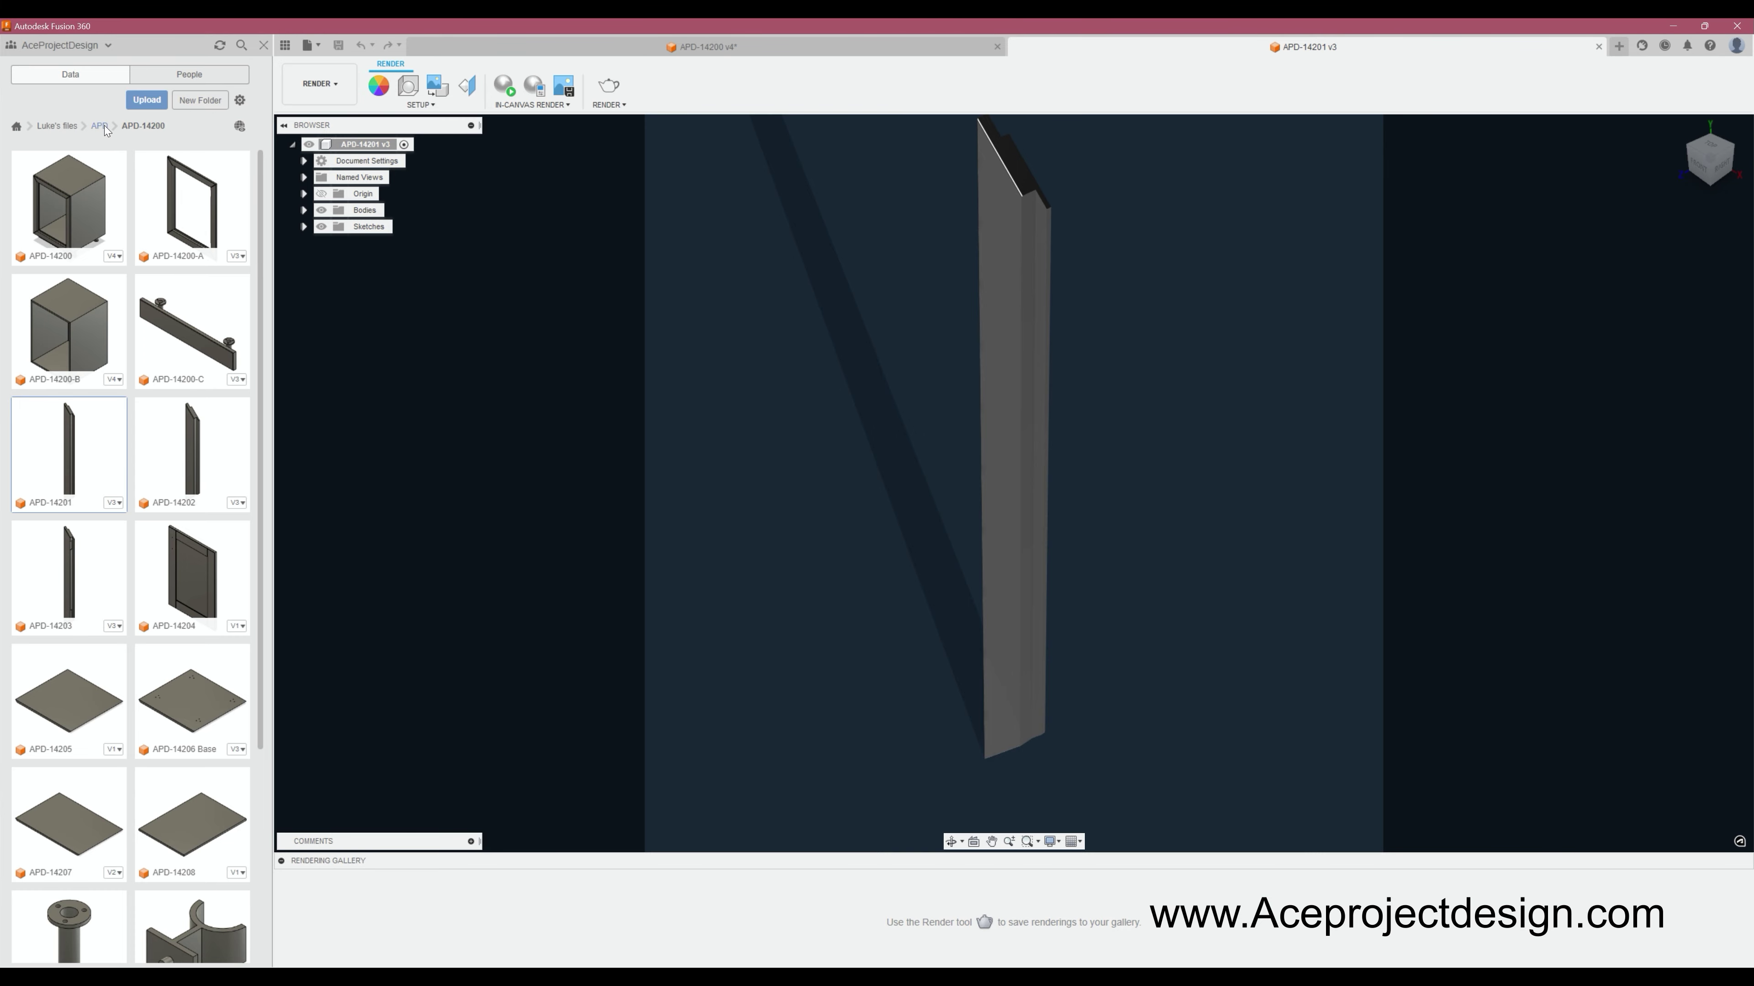
{"action": "left_click", "coordinate": [99, 126]}
{"action": "scroll", "coordinate": [200, 609], "scroll_direction": "down", "scroll_amount": 5}
{"action": "scroll", "coordinate": [199, 608], "scroll_direction": "down", "scroll_amount": 5}
{"action": "left_click", "coordinate": [192, 764]}
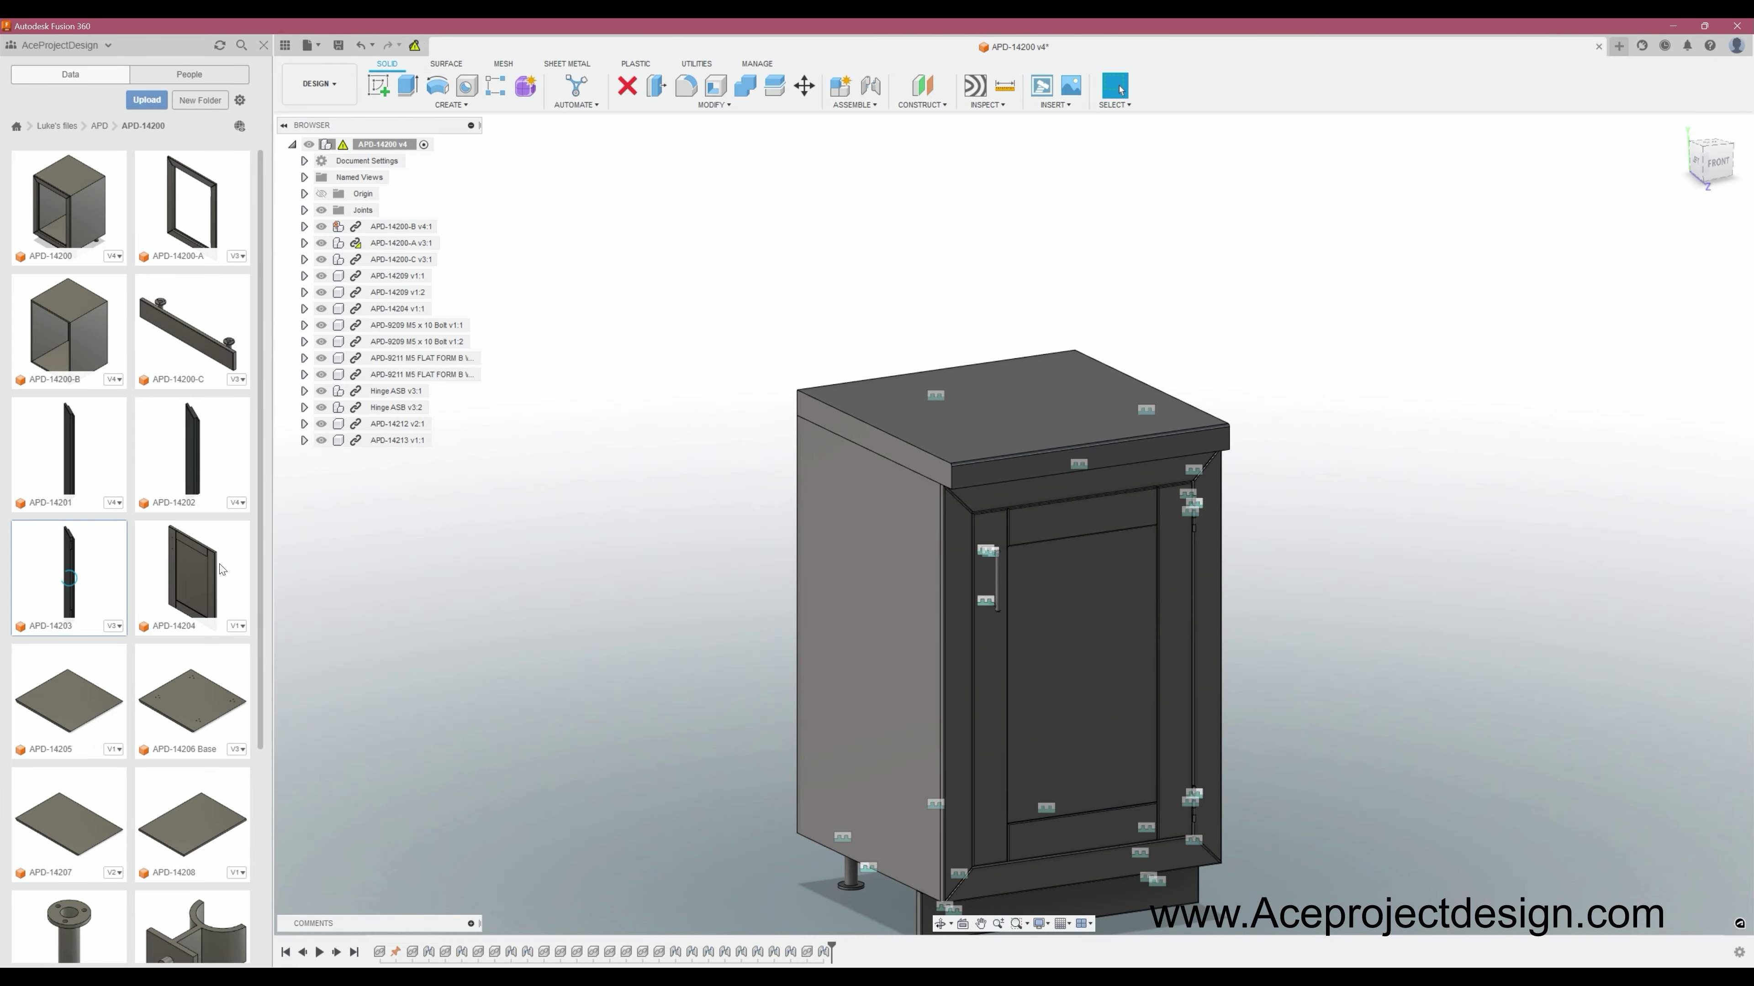
Open parts APD-14204 and APD-14205, give APD-14205 a matte surface finish, and save.
{"action": "double_click", "coordinate": [221, 569]}
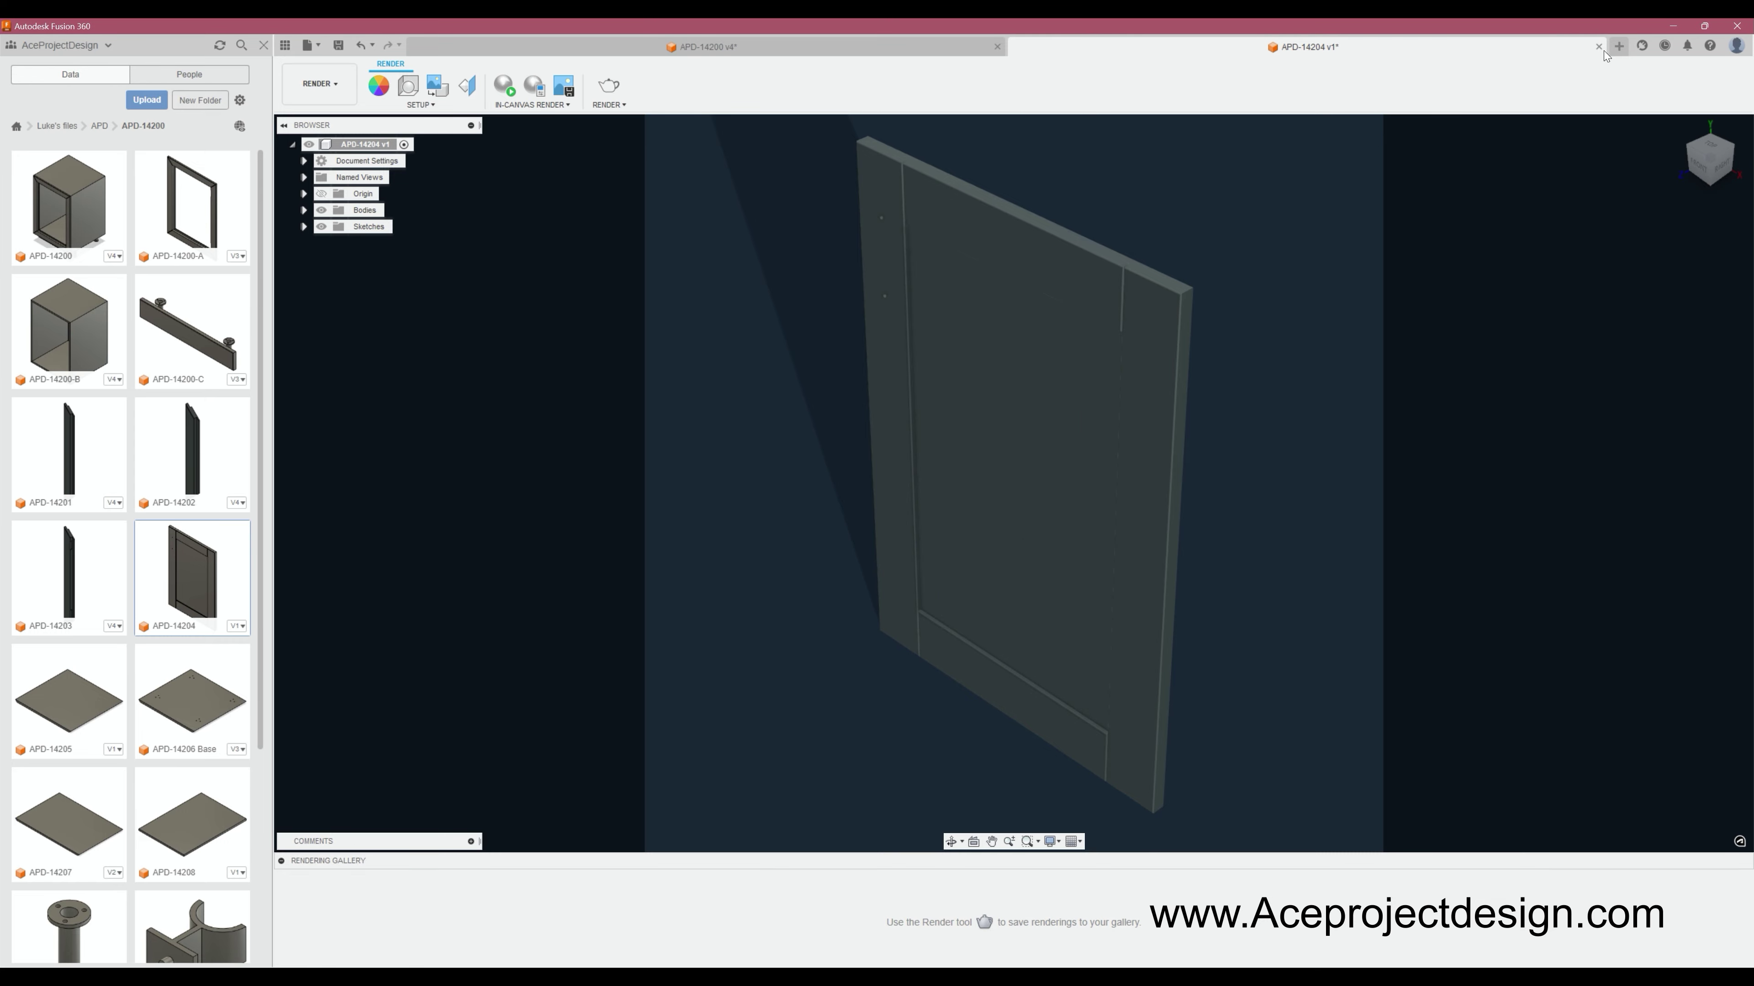
{"action": "double_click", "coordinate": [103, 699]}
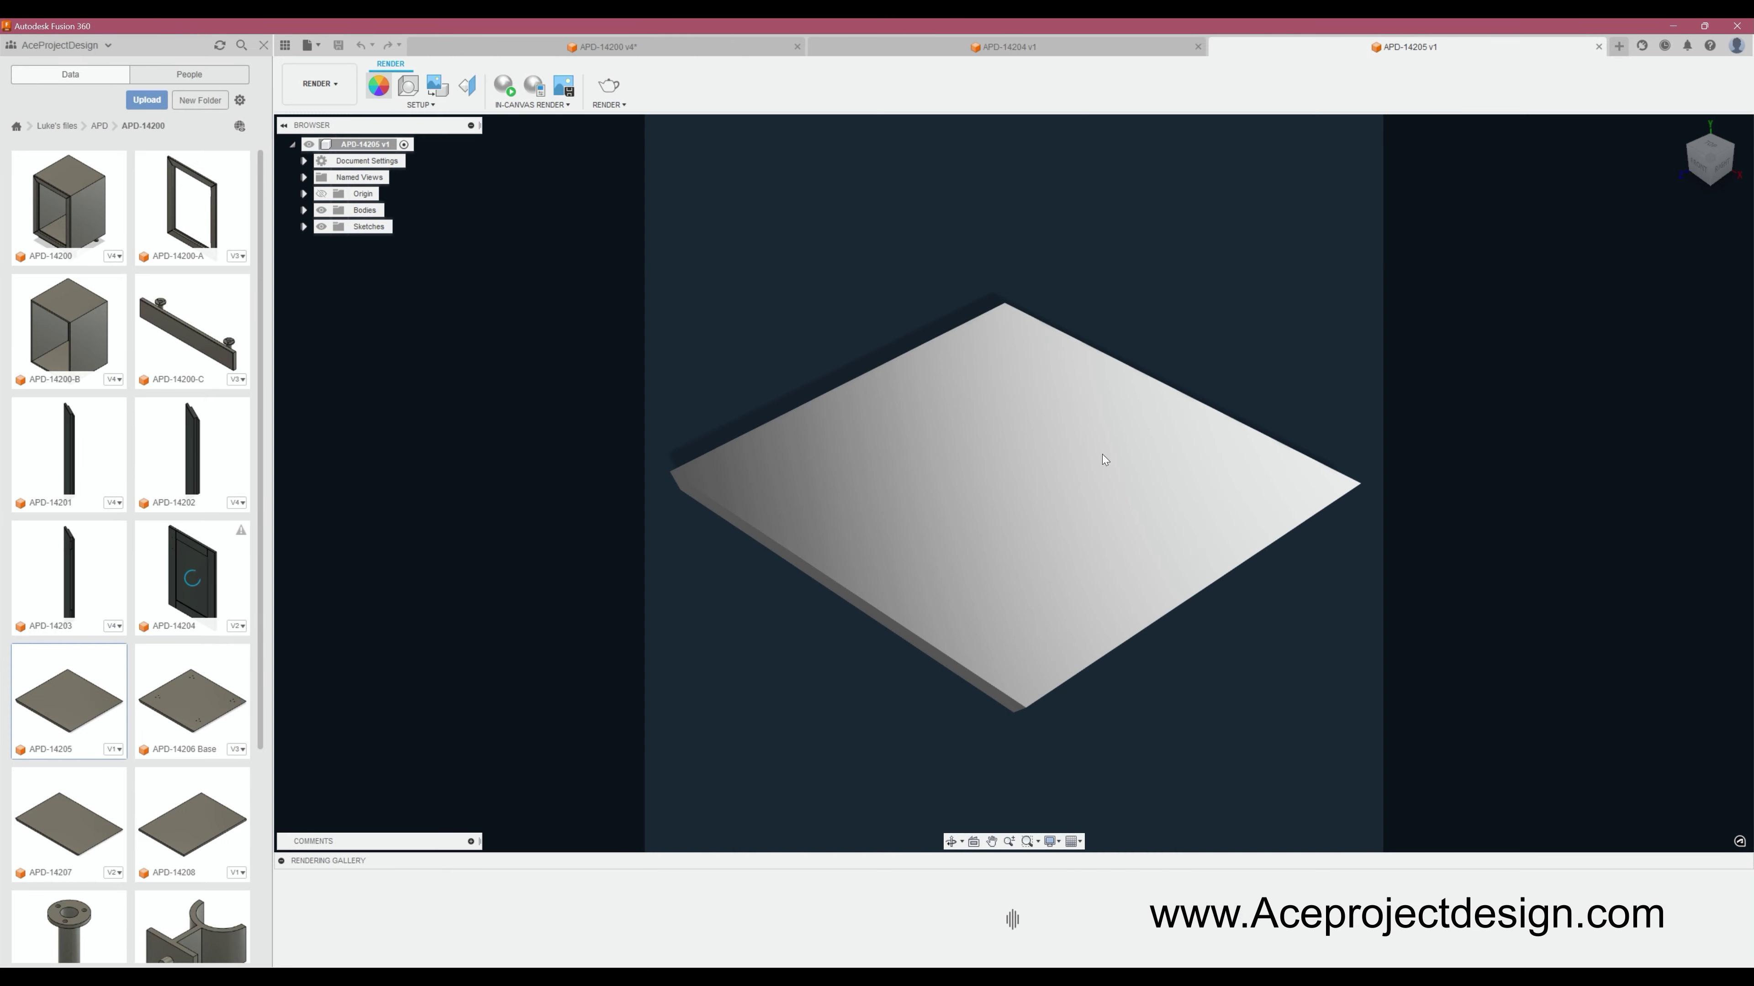
{"action": "left_click", "coordinate": [378, 86]}
{"action": "mouse_move", "coordinate": [1485, 537]}
{"action": "left_mouse_down"}
{"action": "mouse_move", "coordinate": [1525, 538]}
{"action": "mouse_move", "coordinate": [1001, 504]}
{"action": "left_mouse_up"}
{"action": "key", "text": "ctrl+s"}
{"action": "key", "text": "Return"}
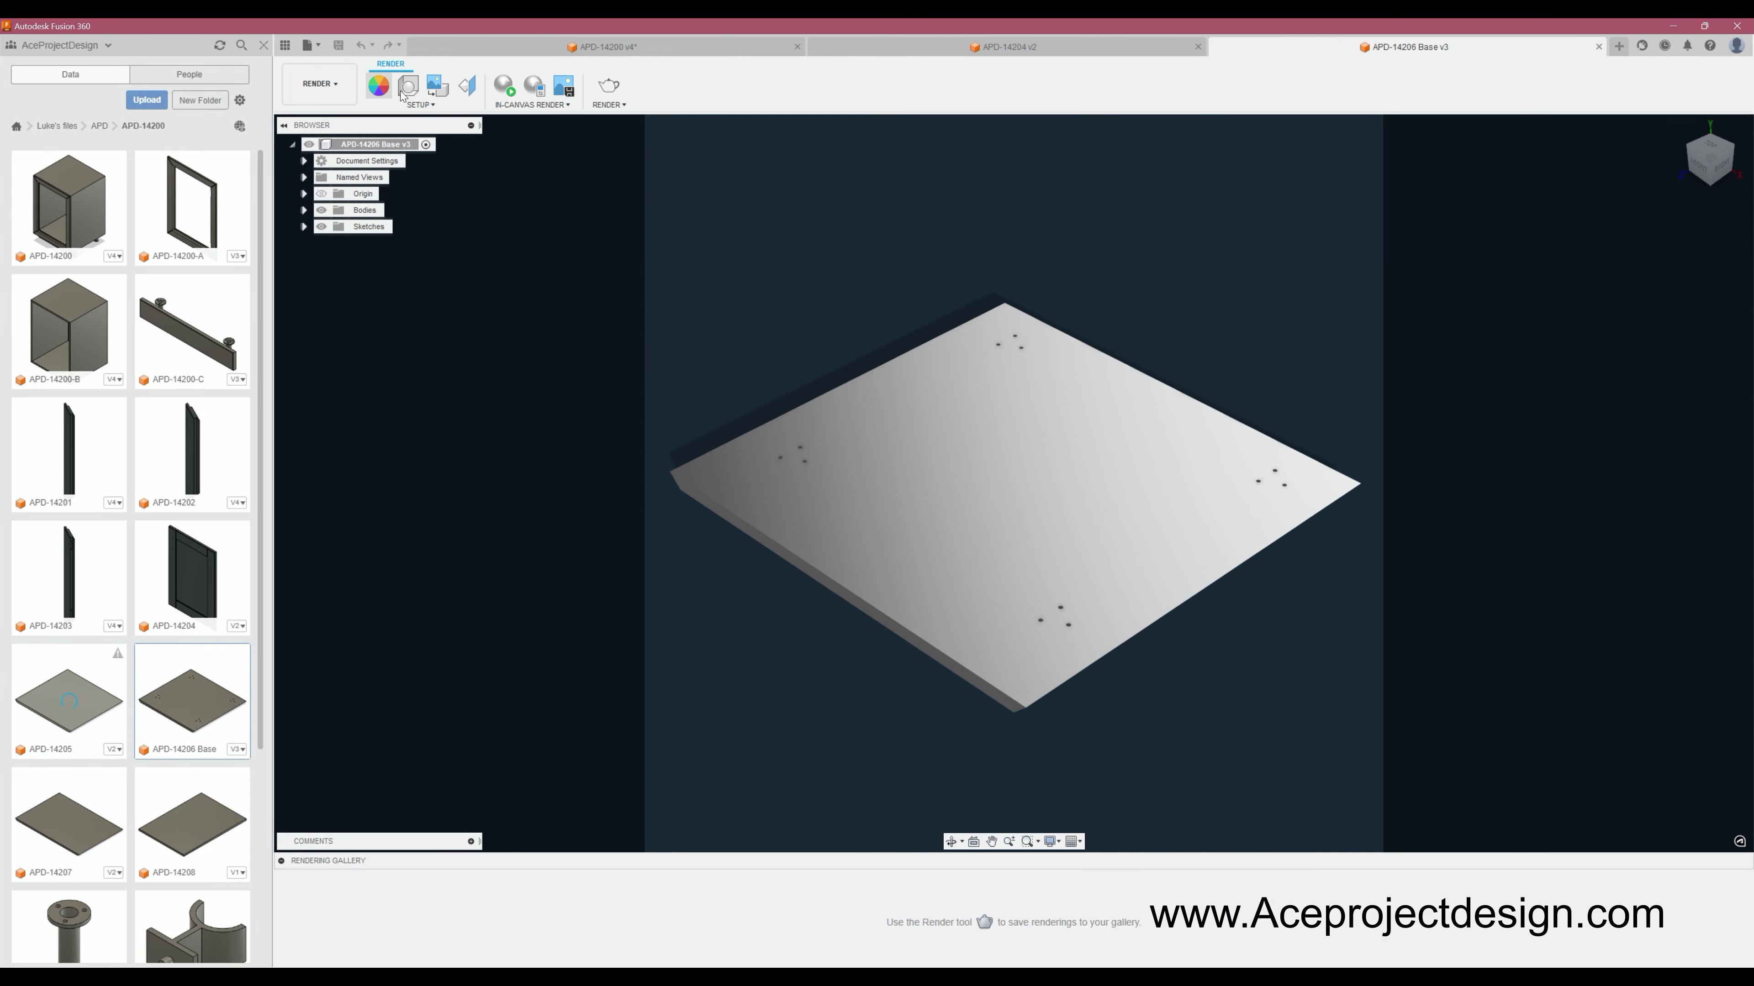
{"action": "left_click", "coordinate": [378, 86]}
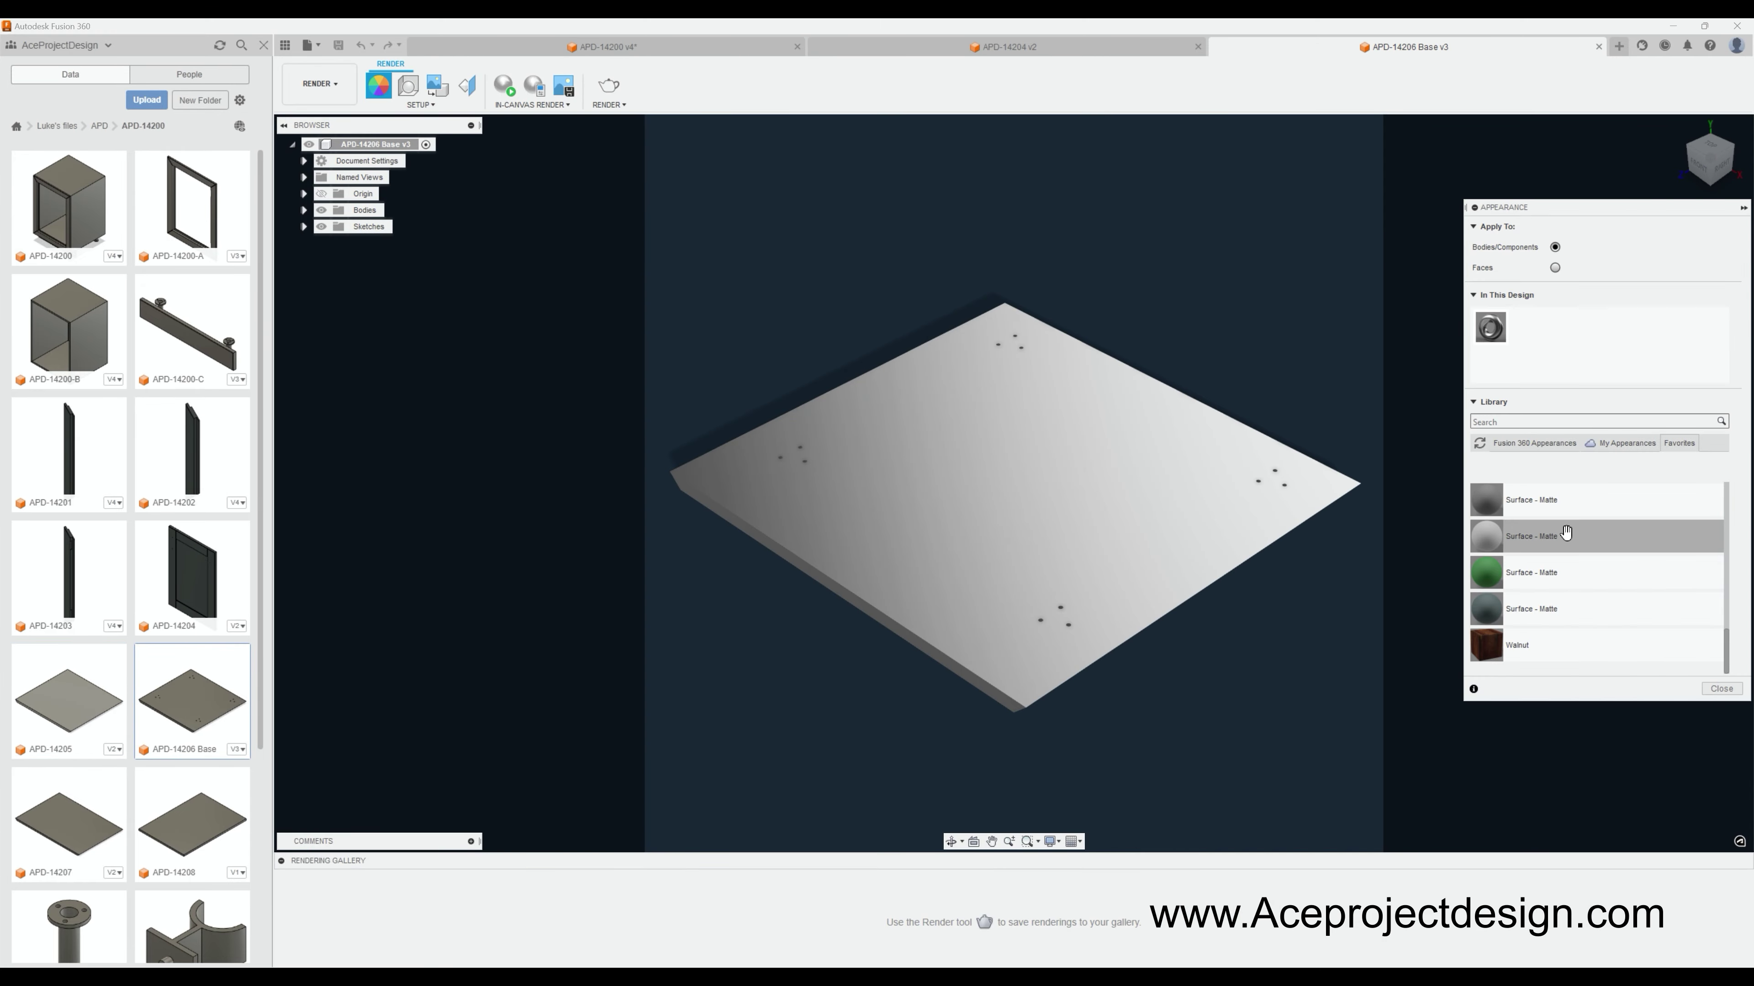
Give APD-14206 Base and APD-14207 matte finishes and save both parts.
{"action": "left_click_drag", "start_coordinate": [1486, 536], "coordinate": [827, 485]}
{"action": "key", "text": "ctrl+s"}
{"action": "key", "text": "Return"}
{"action": "double_click", "coordinate": [69, 822]}
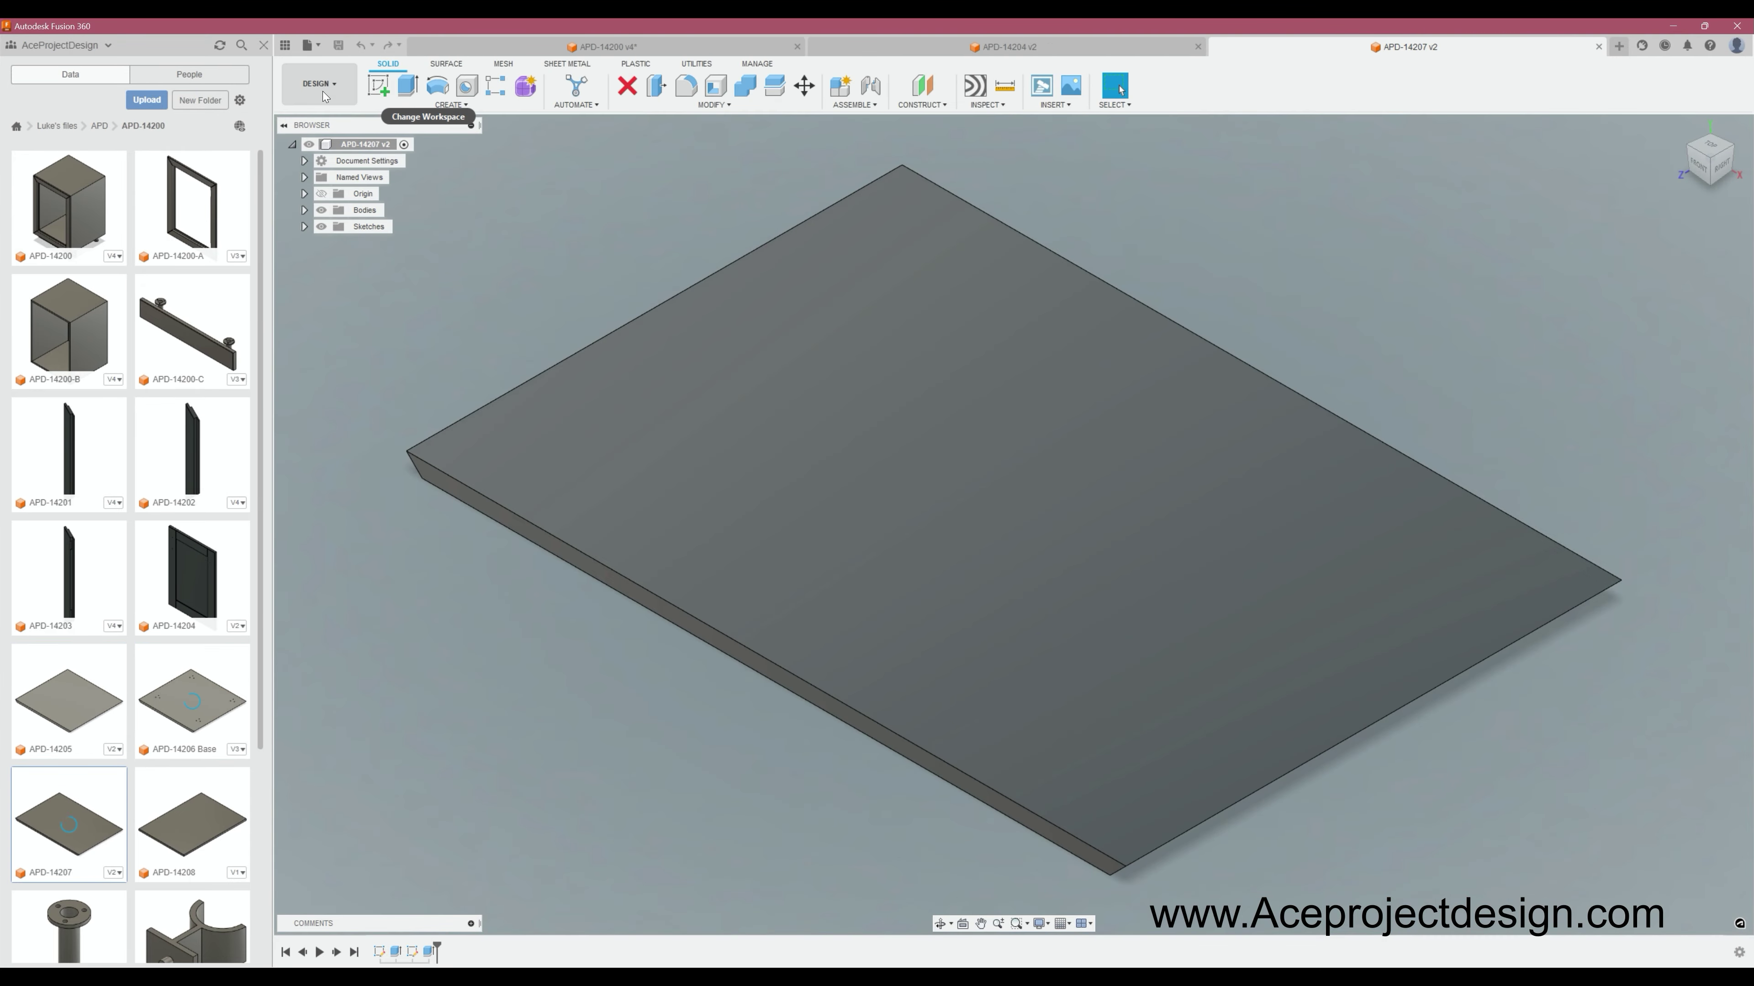
{"action": "left_click", "coordinate": [379, 85]}
{"action": "left_click_drag", "start_coordinate": [1486, 536], "coordinate": [1001, 484]}
{"action": "key", "text": "ctrl+s"}
{"action": "key", "text": "Return"}
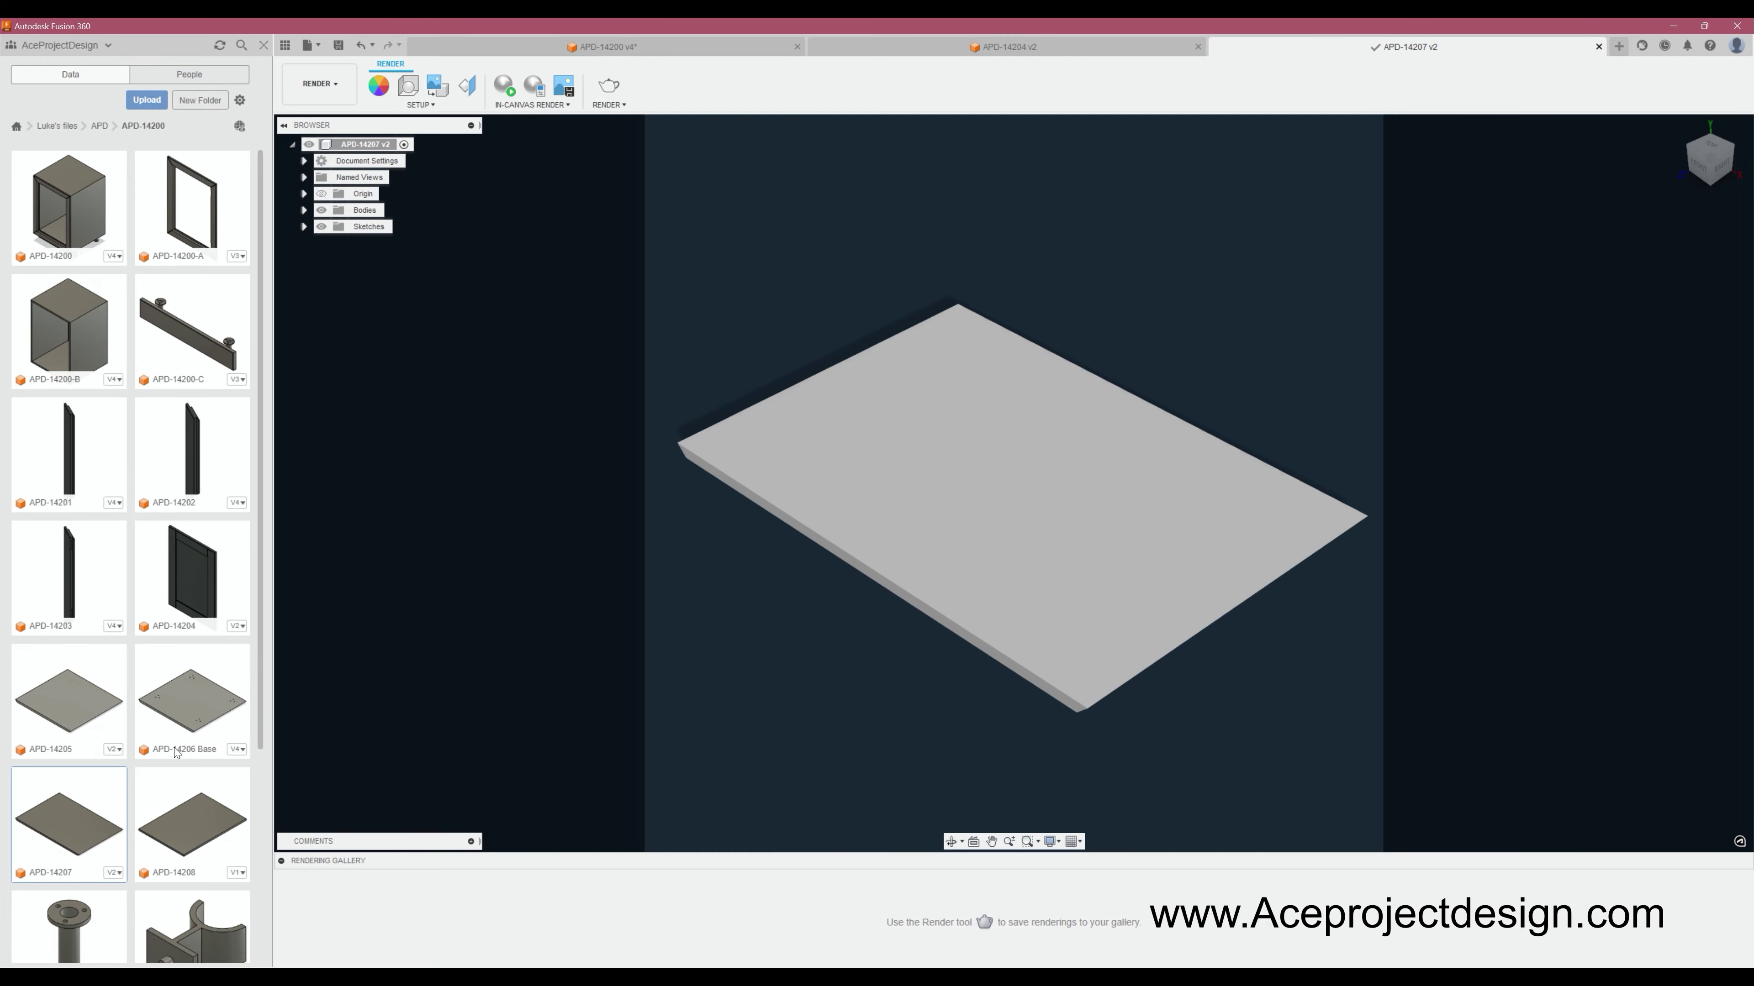
Give part APD-14208 a matte finish, save it and close it.
{"action": "left_click", "coordinate": [212, 827]}
{"action": "double_click", "coordinate": [212, 827]}
{"action": "left_click", "coordinate": [378, 86]}
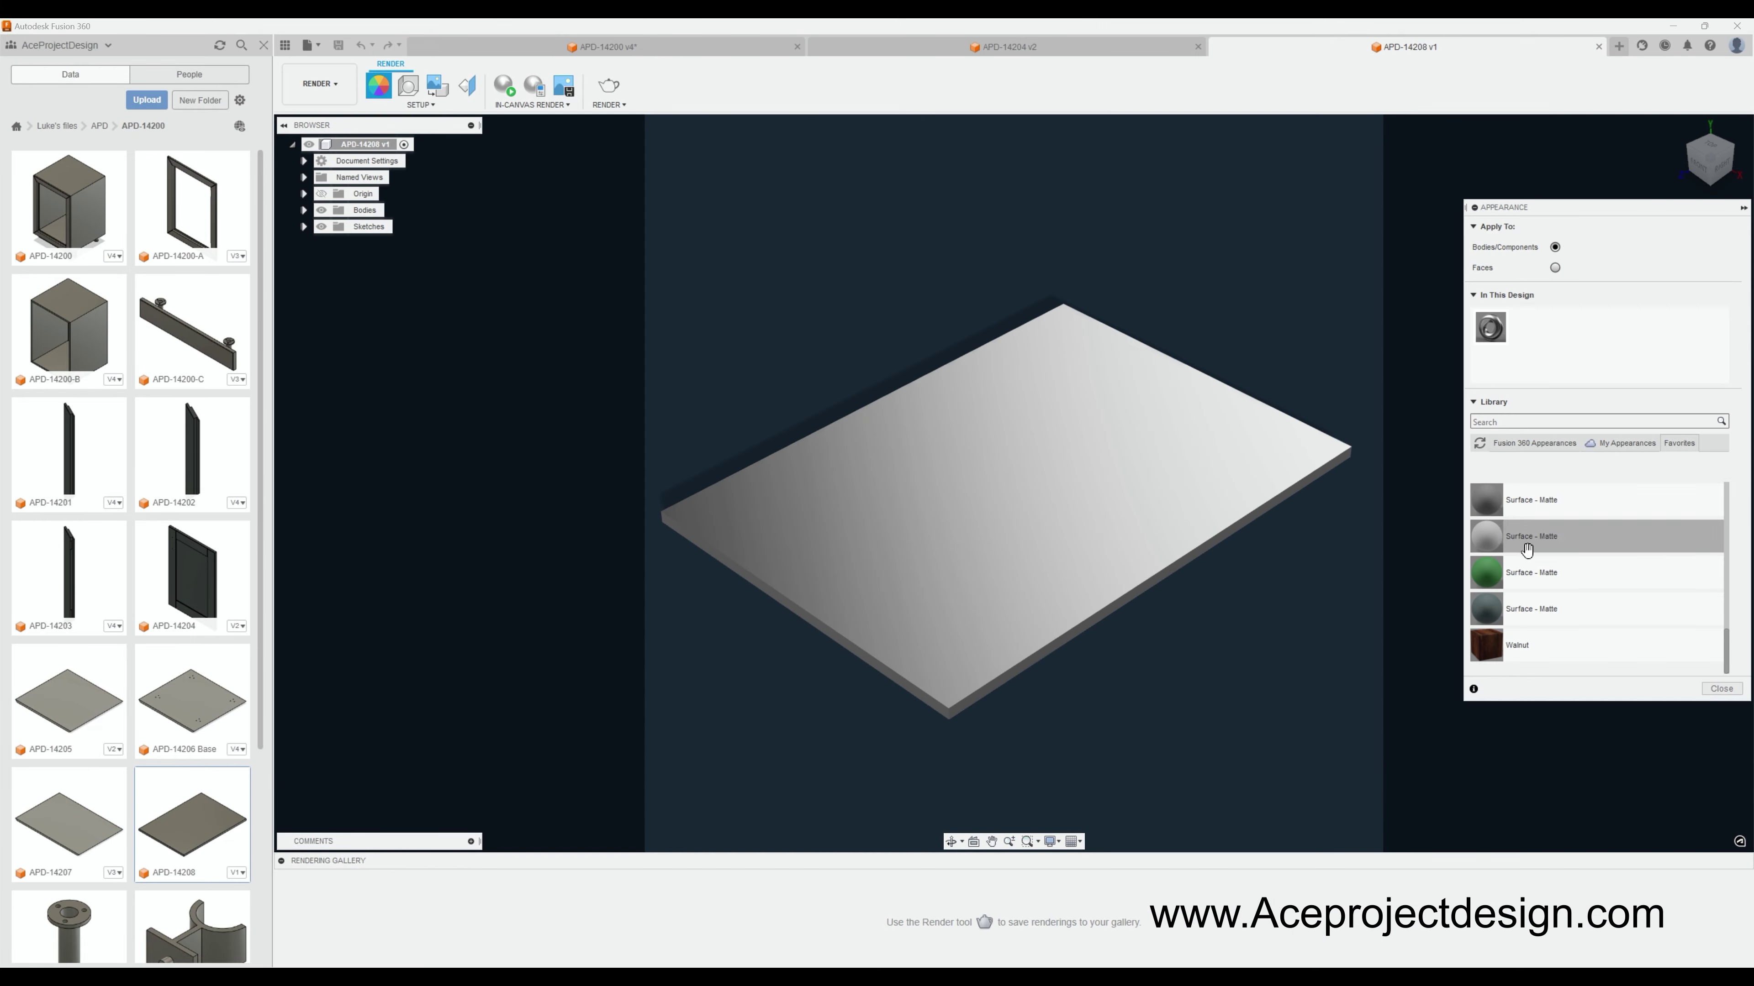
{"action": "left_click_drag", "start_coordinate": [1485, 537], "coordinate": [1001, 511]}
{"action": "key", "text": "ctrl+s"}
{"action": "key", "text": "Return"}
{"action": "key", "text": "ctrl+w"}
{"action": "scroll", "coordinate": [131, 552], "scroll_direction": "down", "scroll_amount": 3}
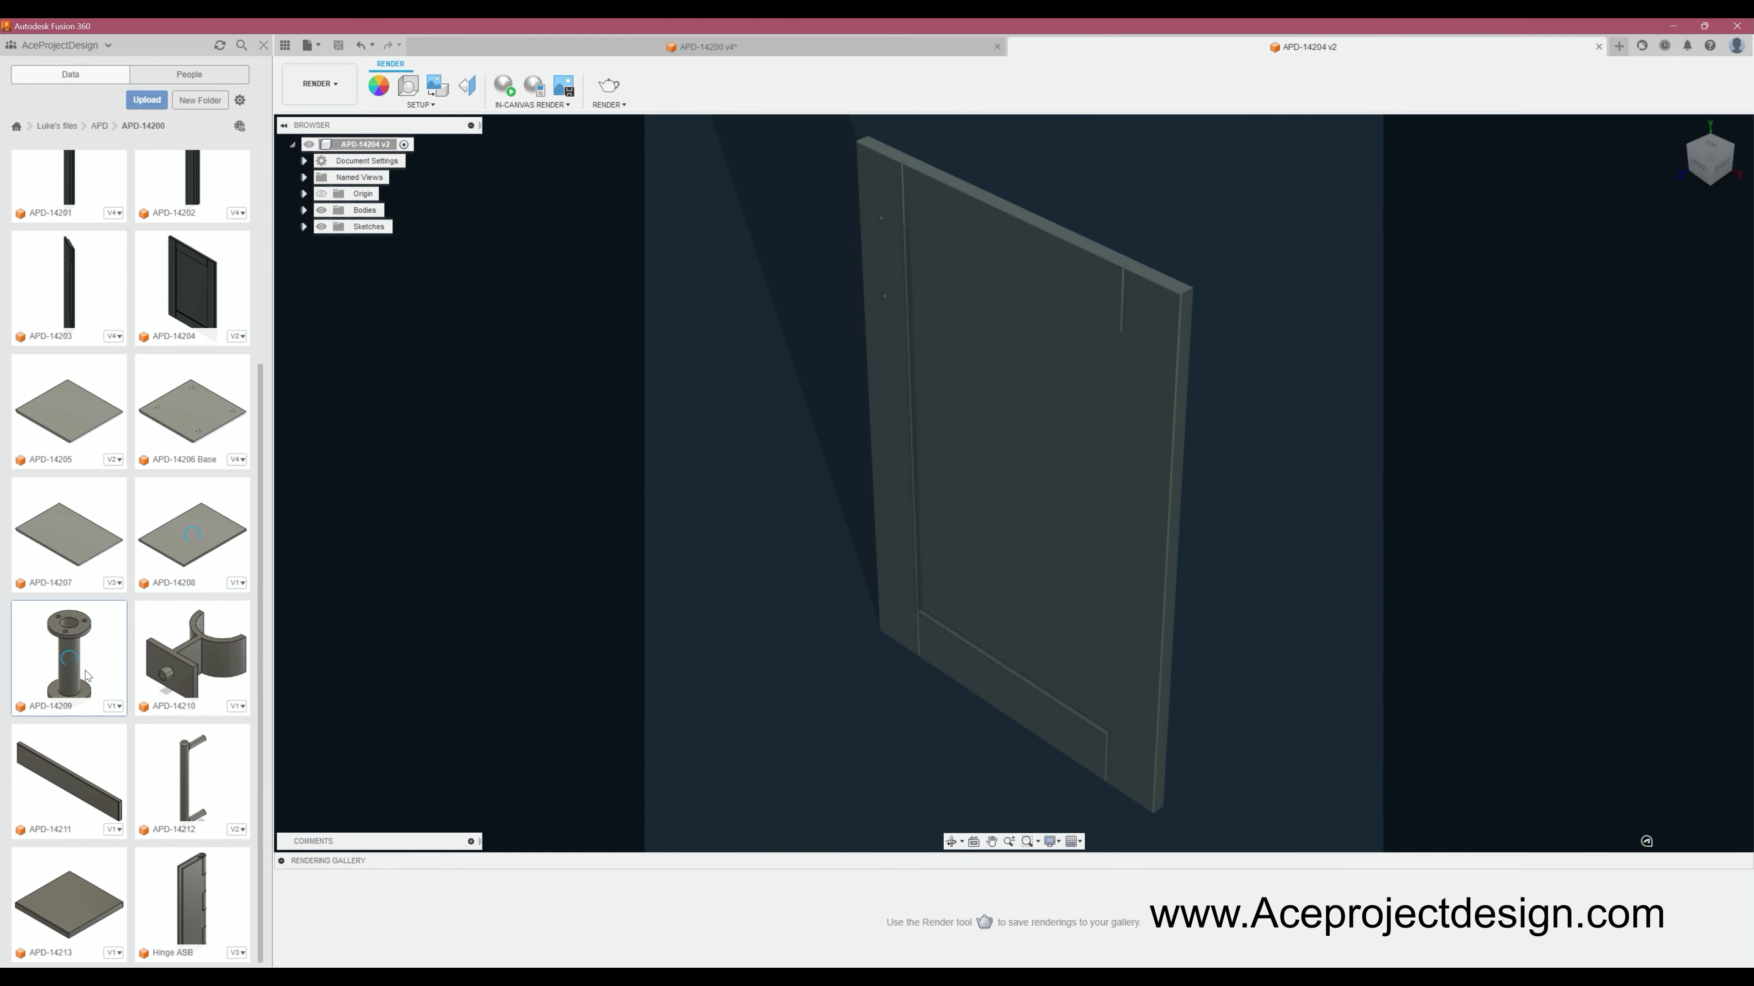
Open APD-14209 and APD-14210, give the bracket a dark finish, save and close.
{"action": "double_click", "coordinate": [69, 658]}
{"action": "double_click", "coordinate": [192, 656]}
{"action": "left_click", "coordinate": [378, 86]}
{"action": "left_click_drag", "start_coordinate": [1486, 536], "coordinate": [1331, 254]}
{"action": "key", "text": "ctrl+s"}
{"action": "key", "text": "Return"}
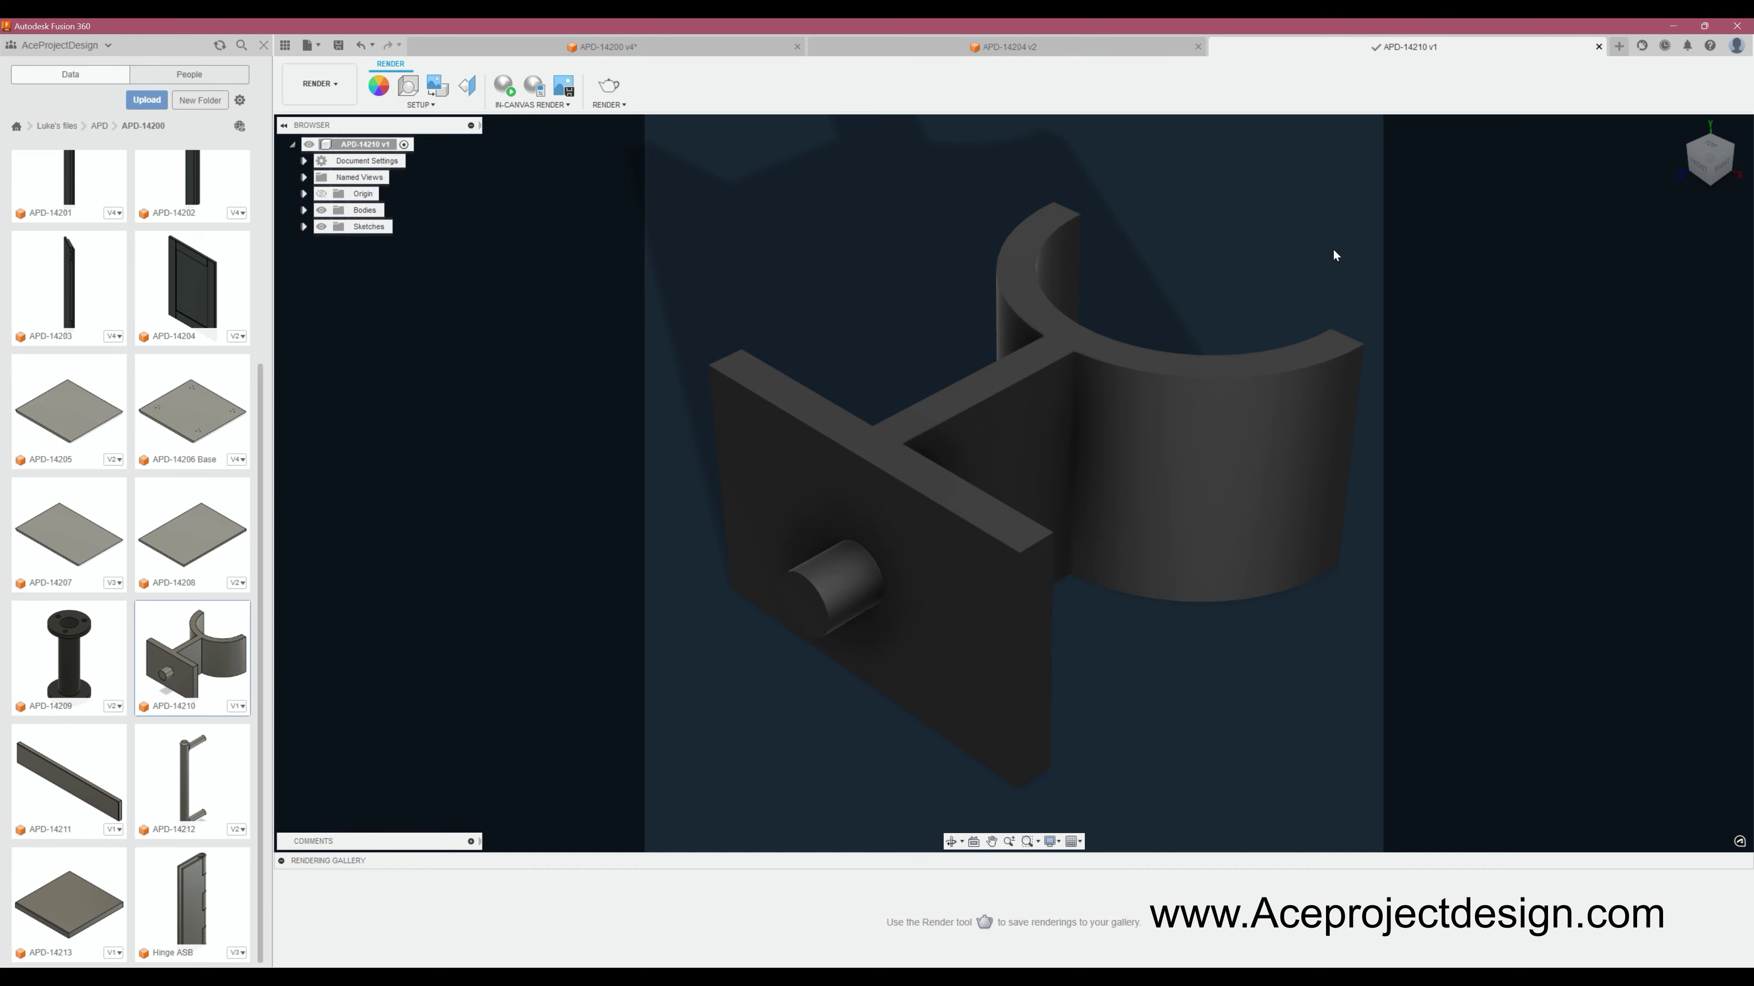
{"action": "key", "text": "ctrl+w"}
Save and close APD-14211, then give the handle a matte finish and close it.
{"action": "double_click", "coordinate": [41, 764]}
{"action": "key", "text": "a"}
{"action": "key", "text": "ctrl+s"}
{"action": "key", "text": "Return"}
{"action": "key", "text": "ctrl+w"}
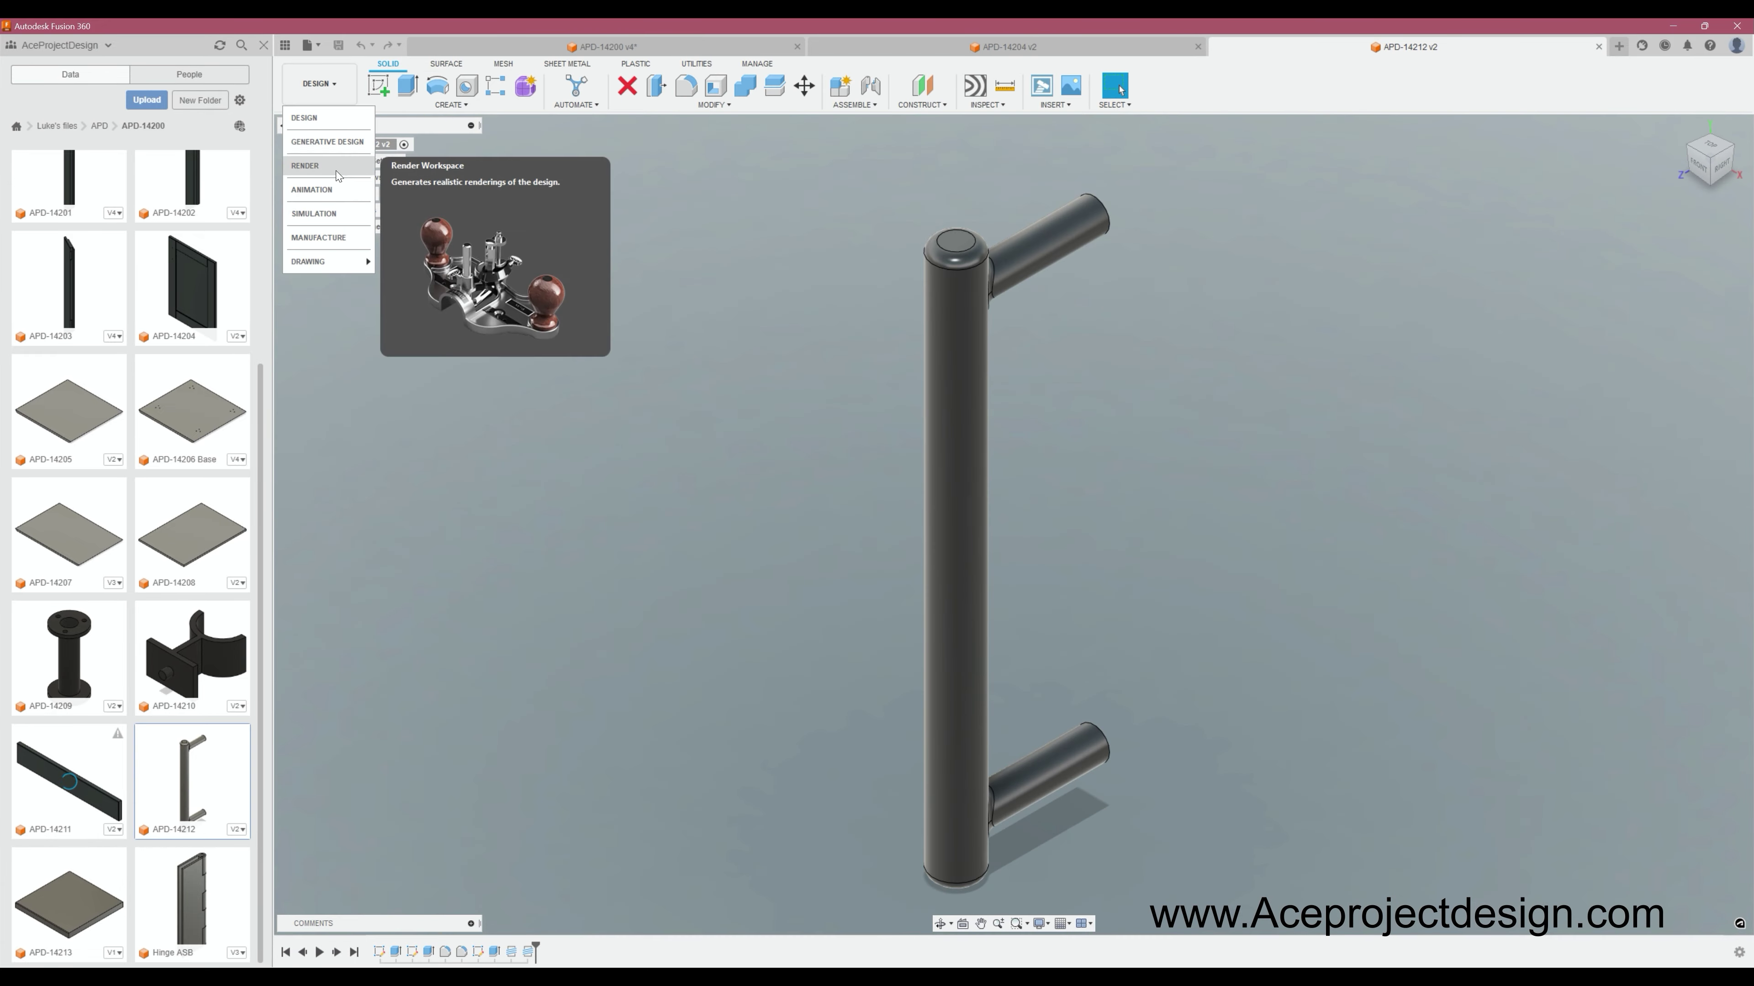
{"action": "left_click", "coordinate": [378, 85]}
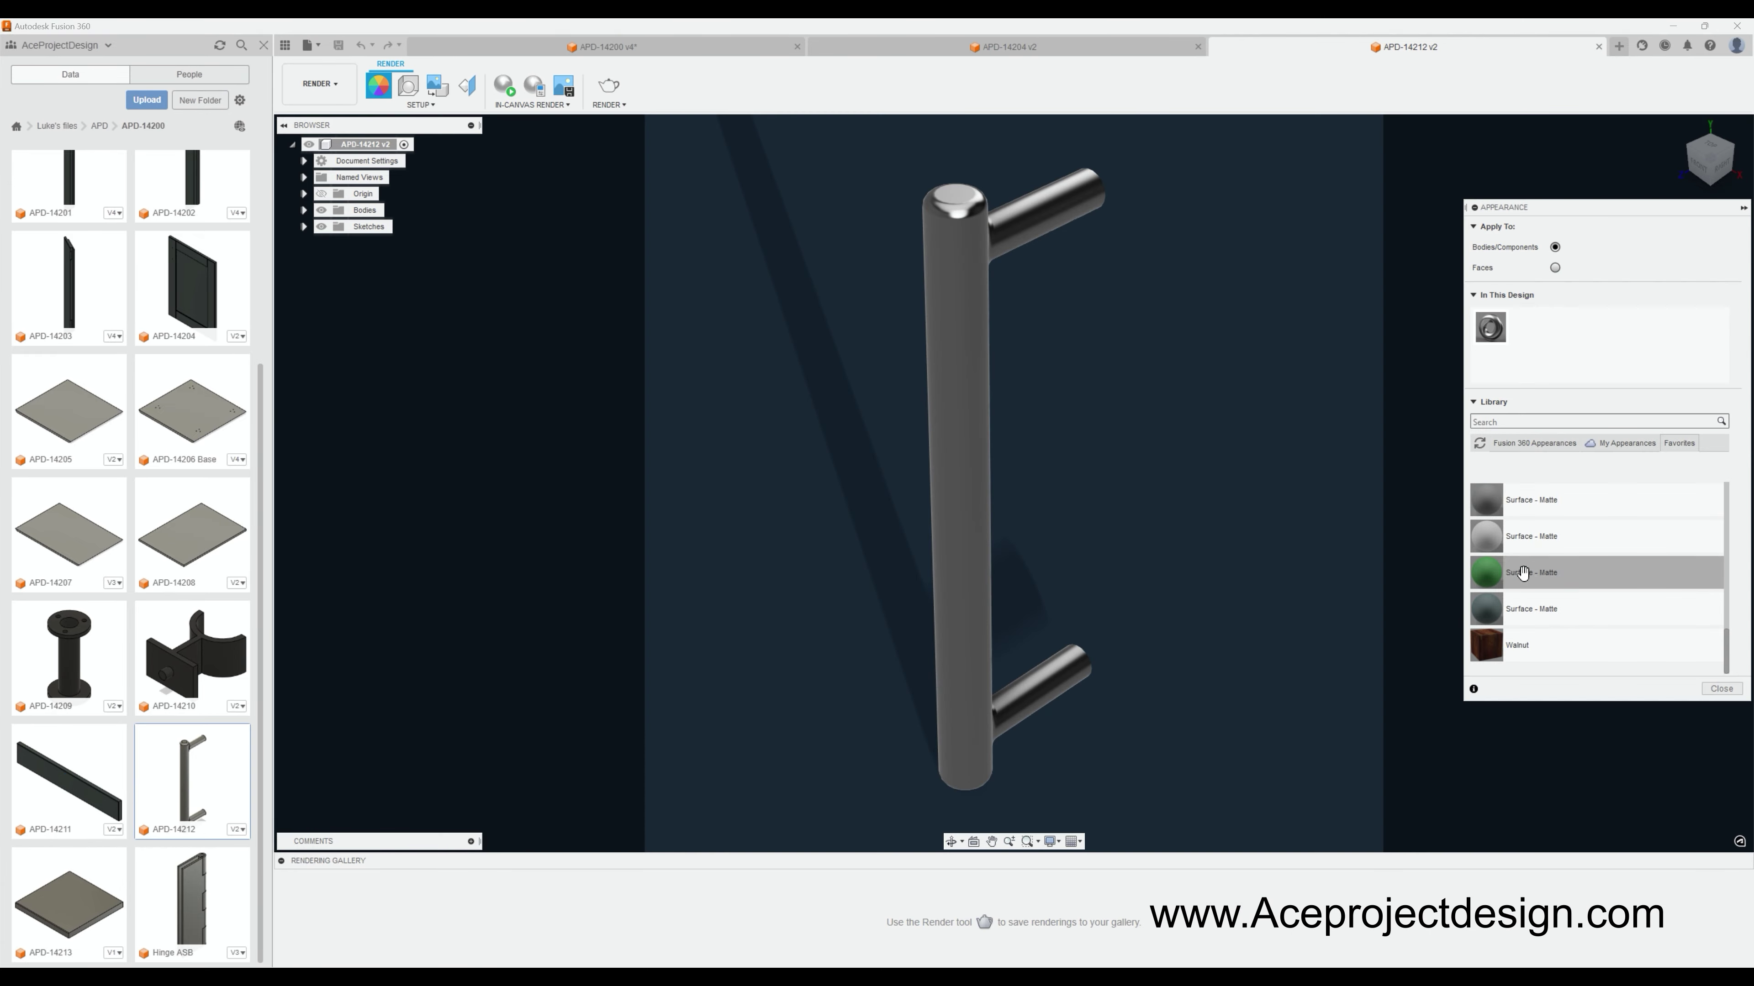
{"action": "left_click_drag", "start_coordinate": [1487, 525], "coordinate": [959, 484]}
{"action": "left_click", "coordinate": [1599, 46]}
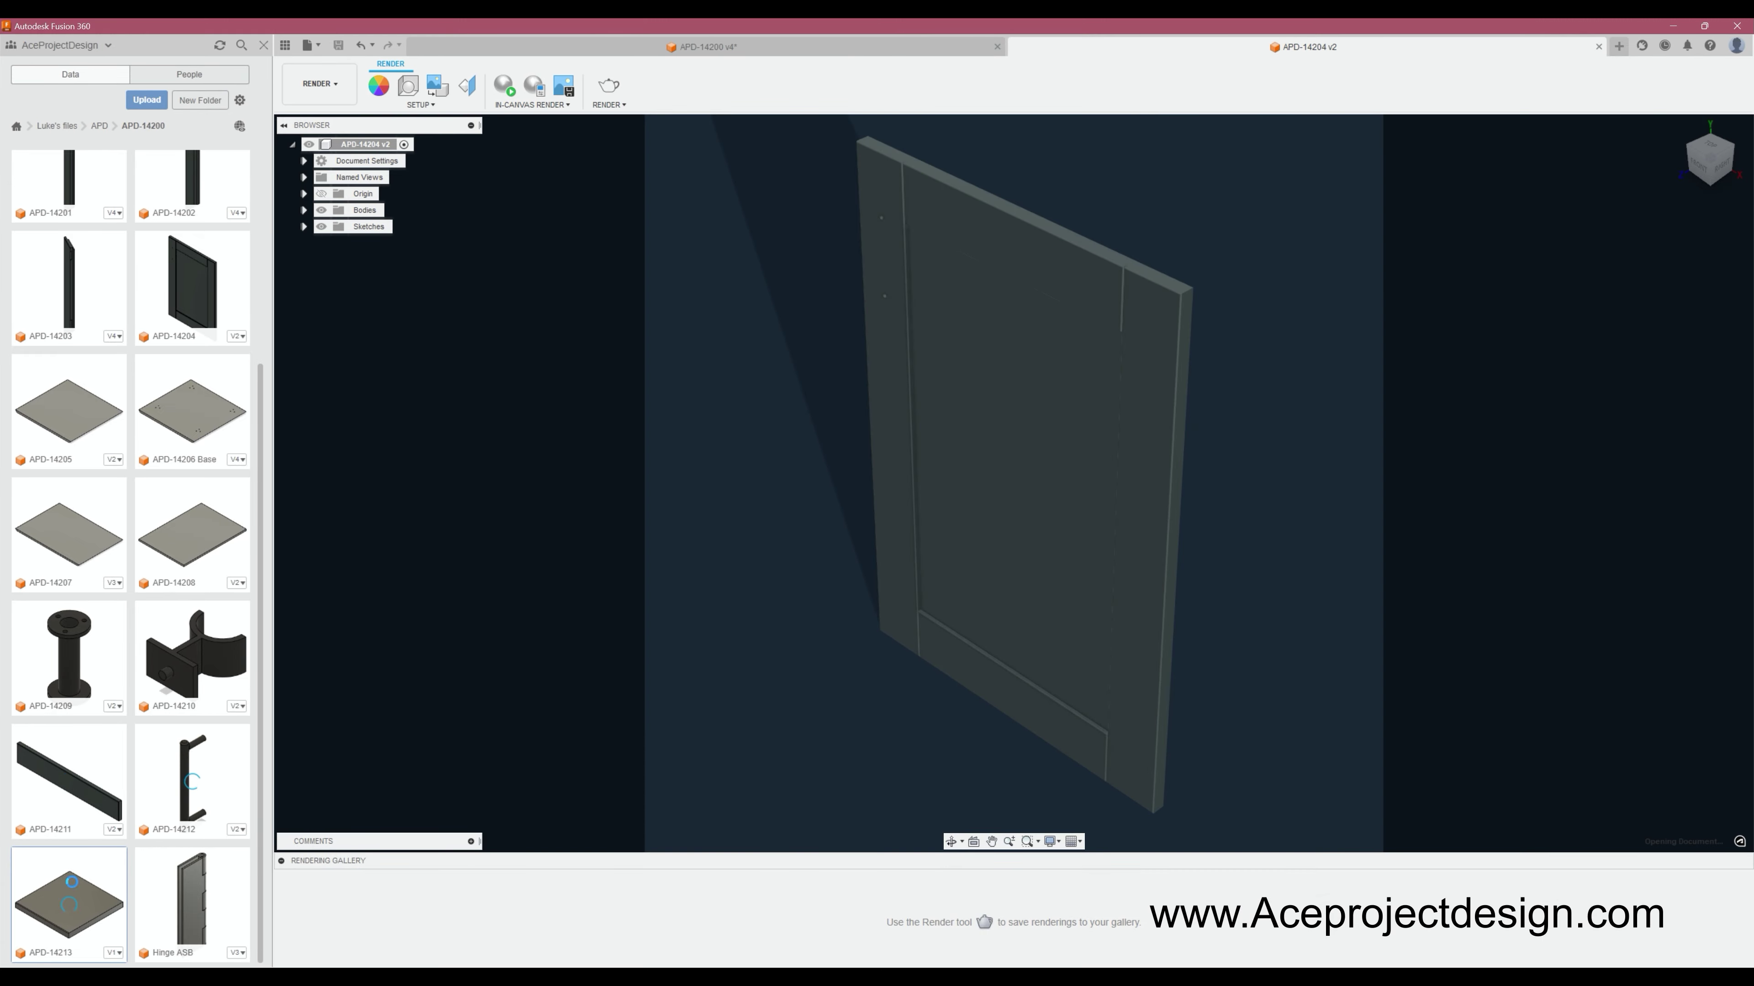
Open the APD-14213 top and apply the Wood (Solid) Walnut appearance.
{"action": "double_click", "coordinate": [69, 905]}
{"action": "left_click", "coordinate": [319, 165]}
{"action": "left_click", "coordinate": [379, 85]}
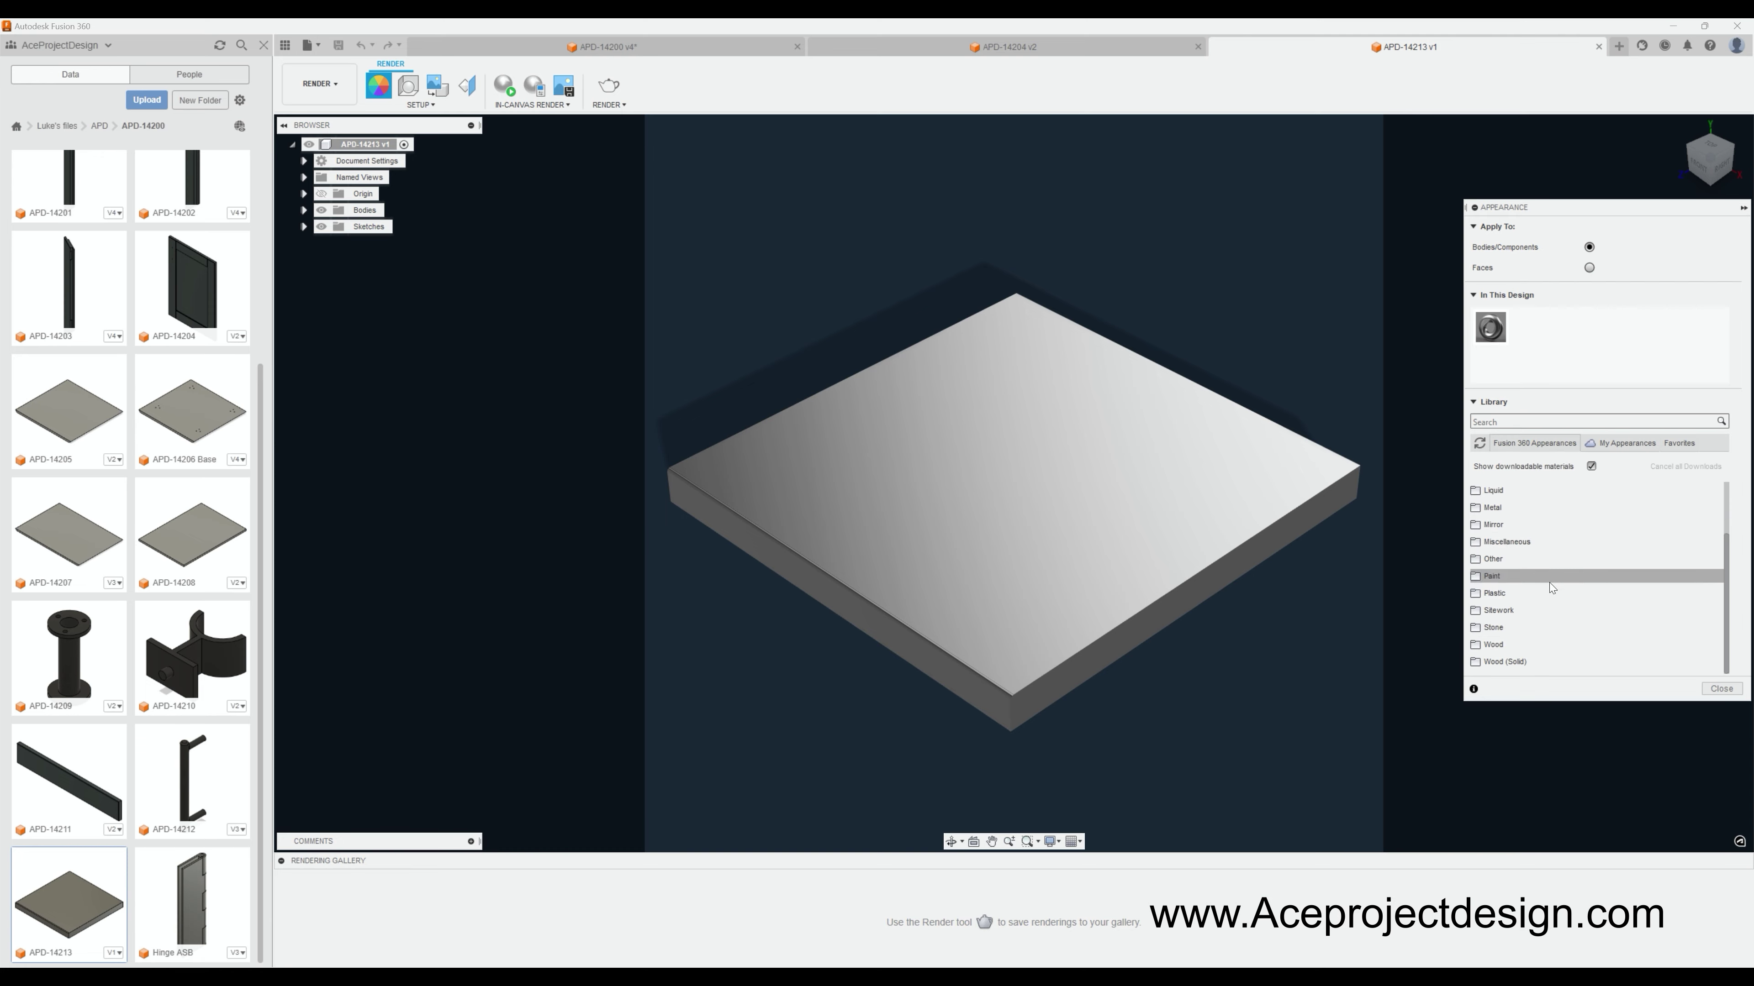
{"action": "scroll", "coordinate": [1674, 592], "scroll_direction": "up", "scroll_amount": 5}
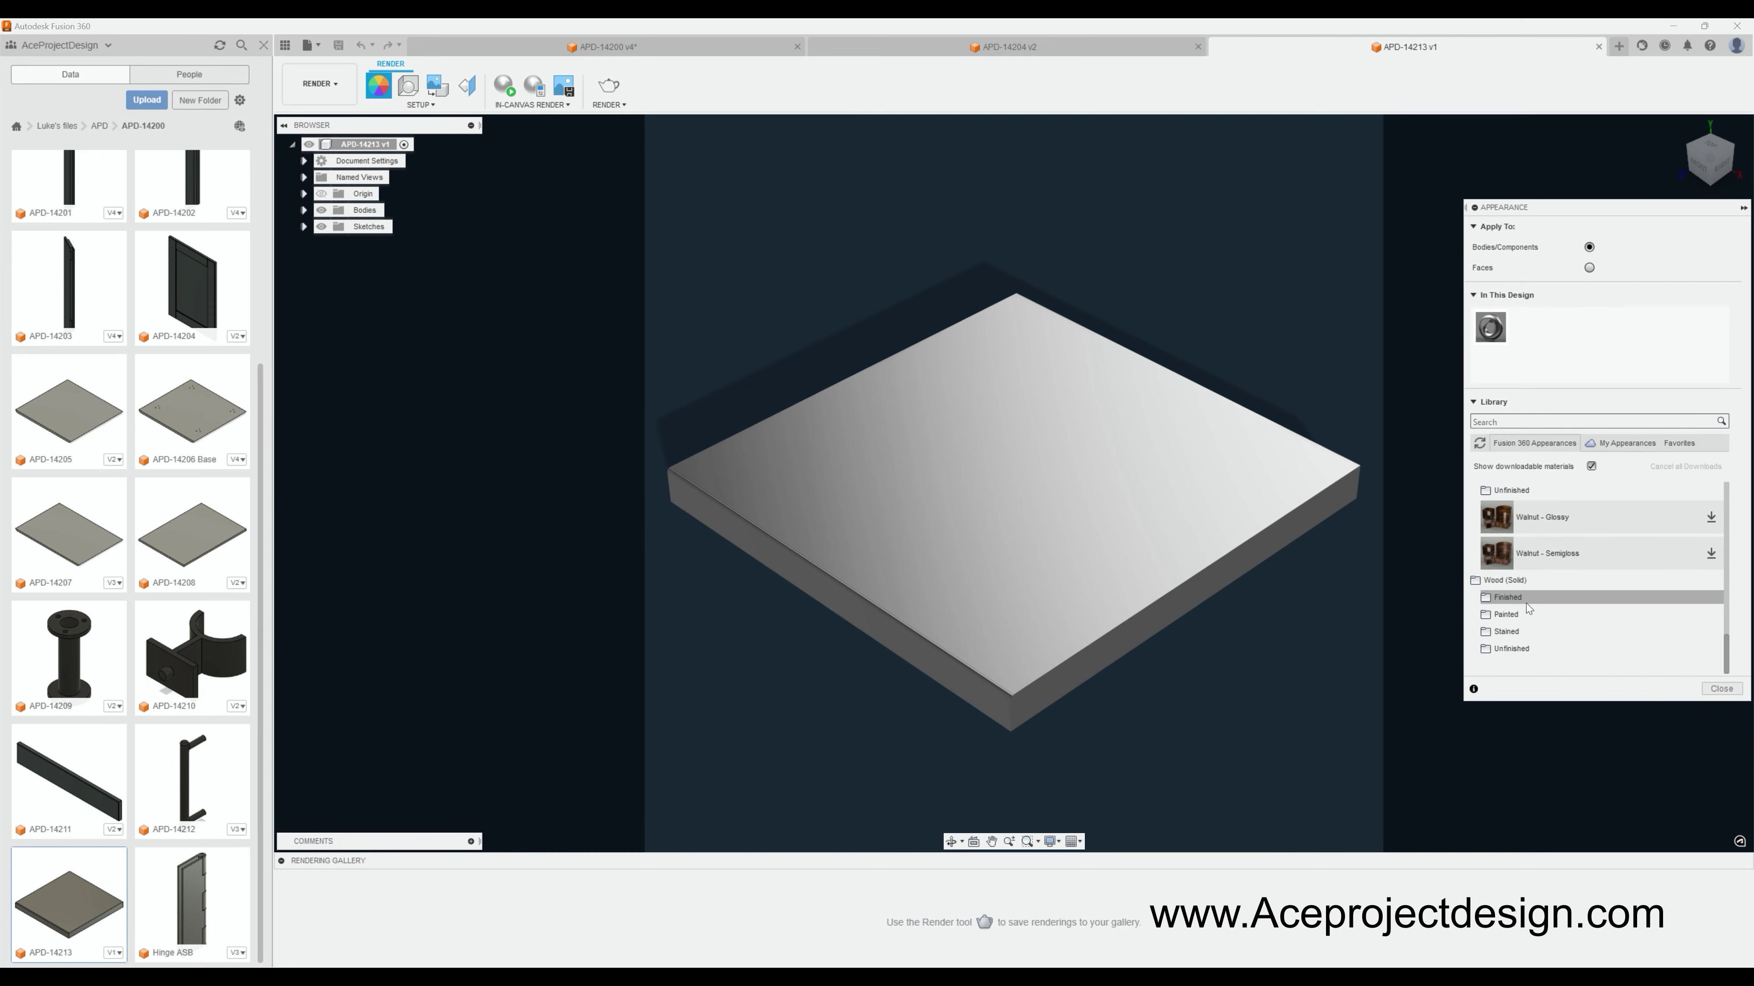
{"action": "left_click_drag", "start_coordinate": [1613, 536], "coordinate": [1173, 553]}
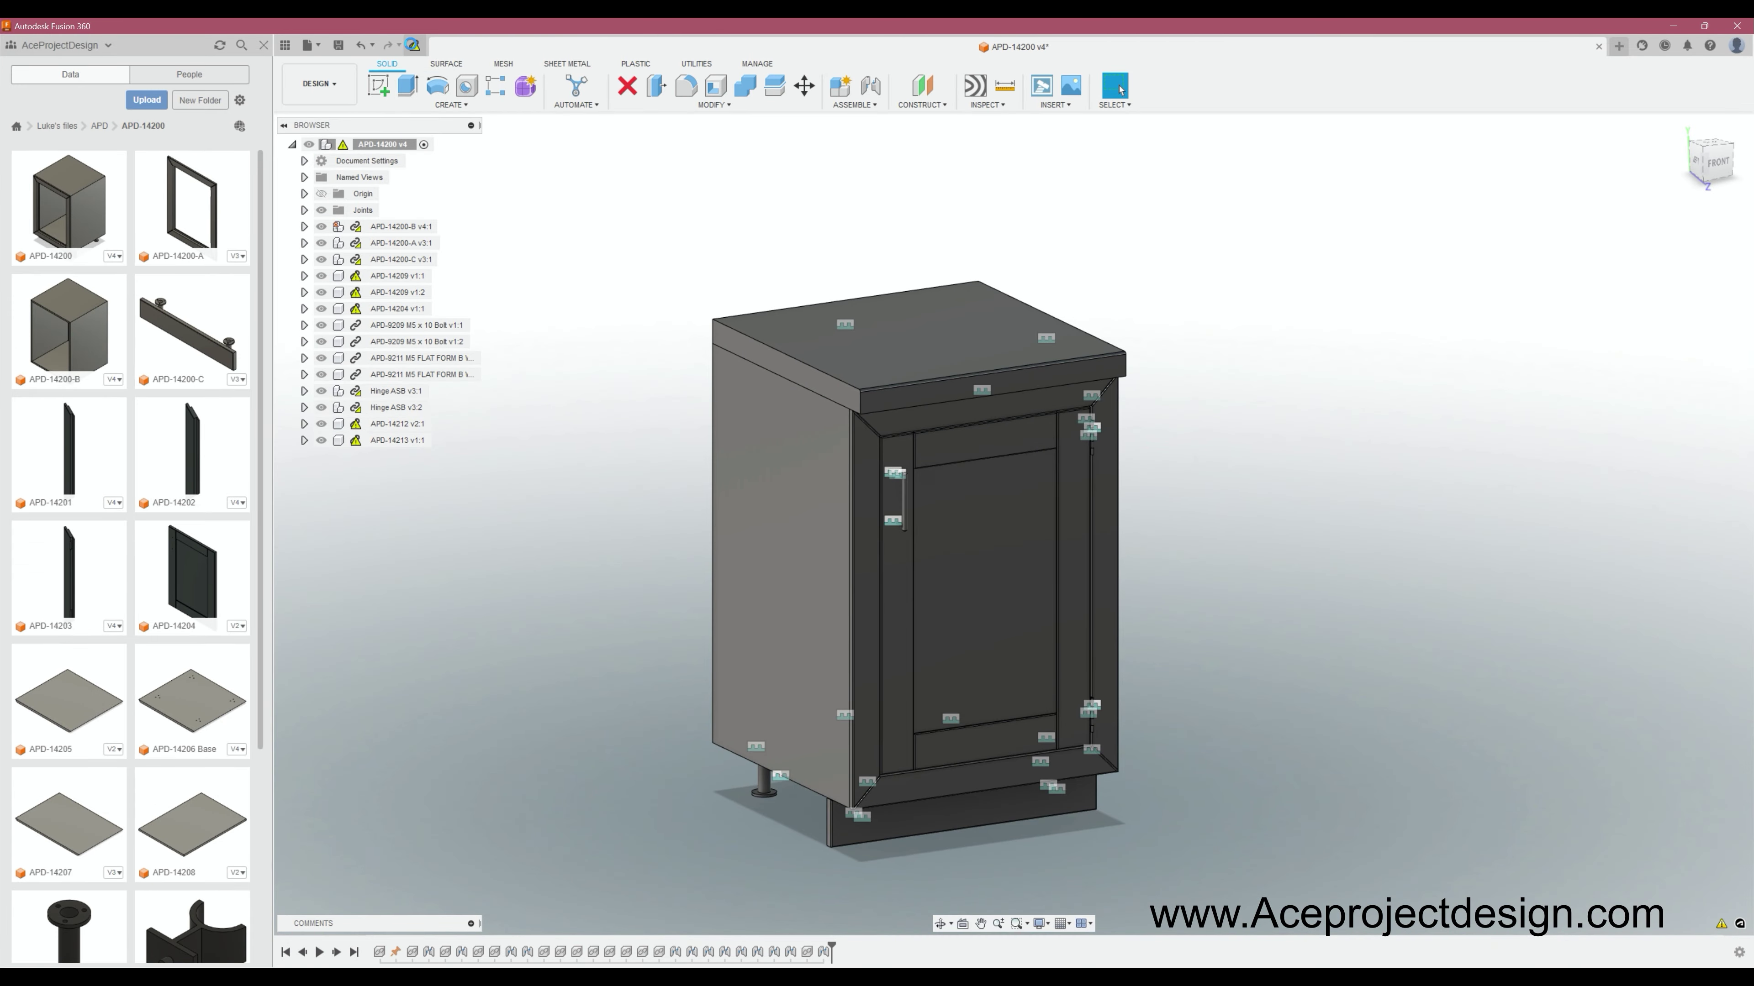
Update the APD-14200 assembly to the latest parts and render its front view in-canvas.
{"action": "left_click", "coordinate": [412, 46]}
{"action": "left_click", "coordinate": [1718, 161]}
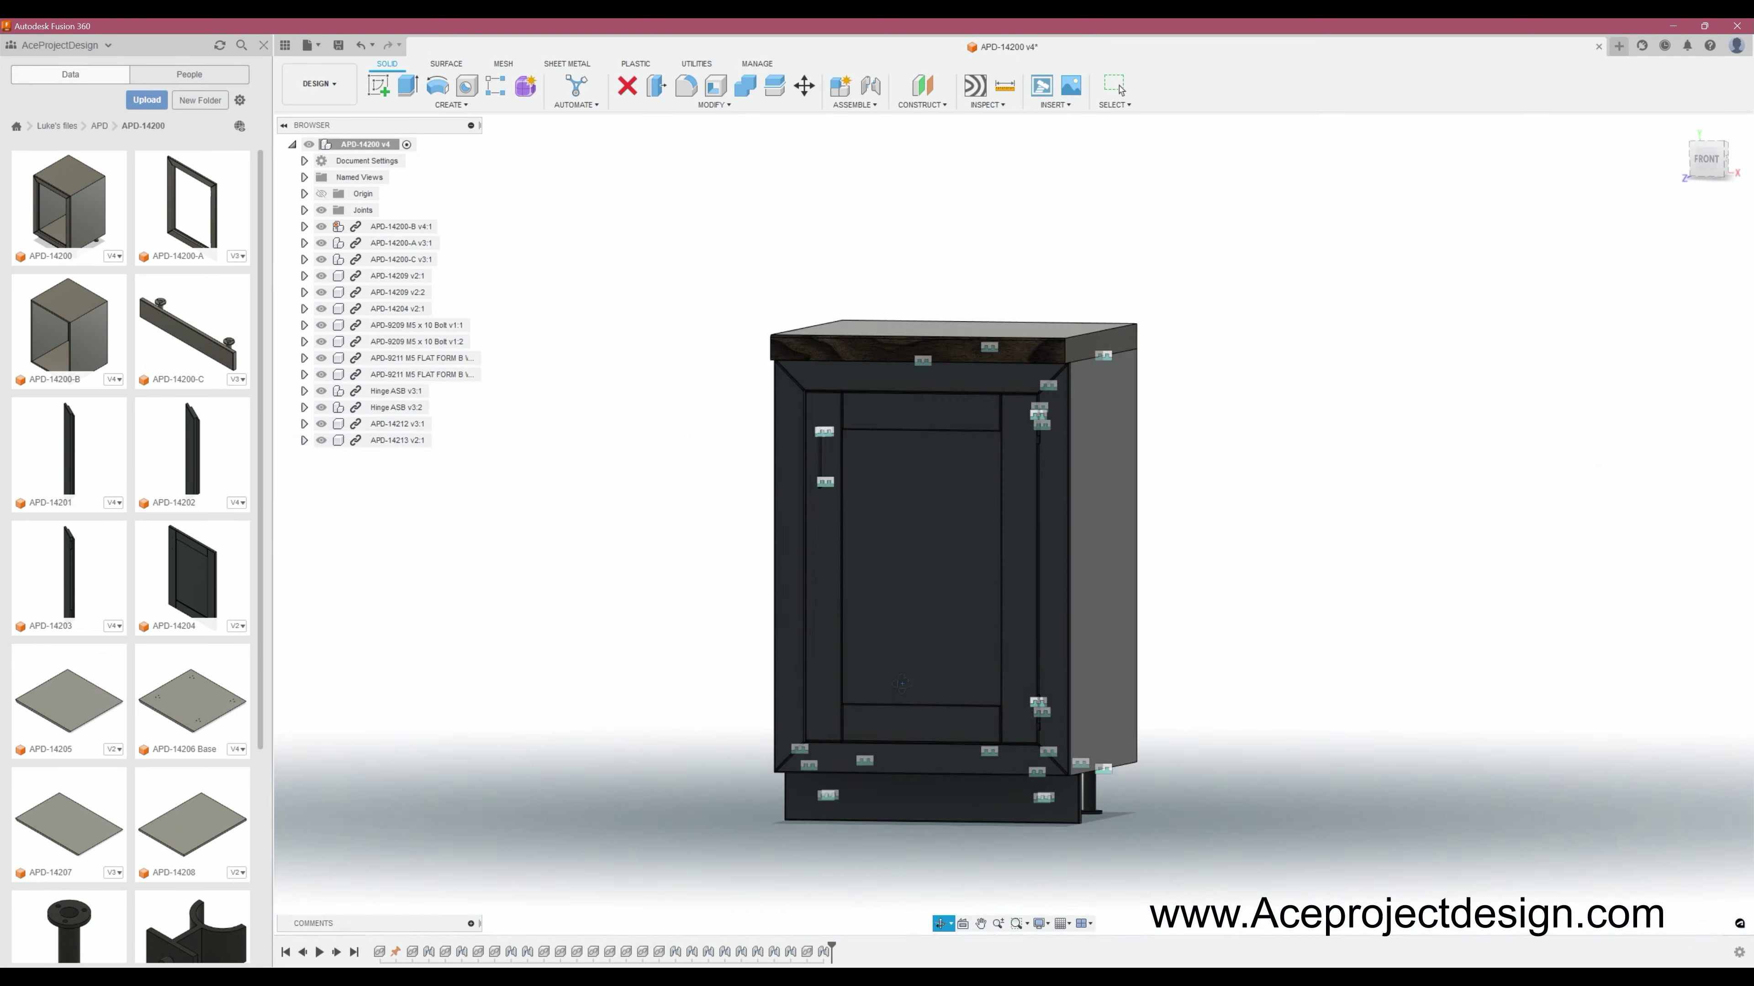
{"action": "left_click", "coordinate": [319, 83]}
{"action": "left_click", "coordinate": [332, 159]}
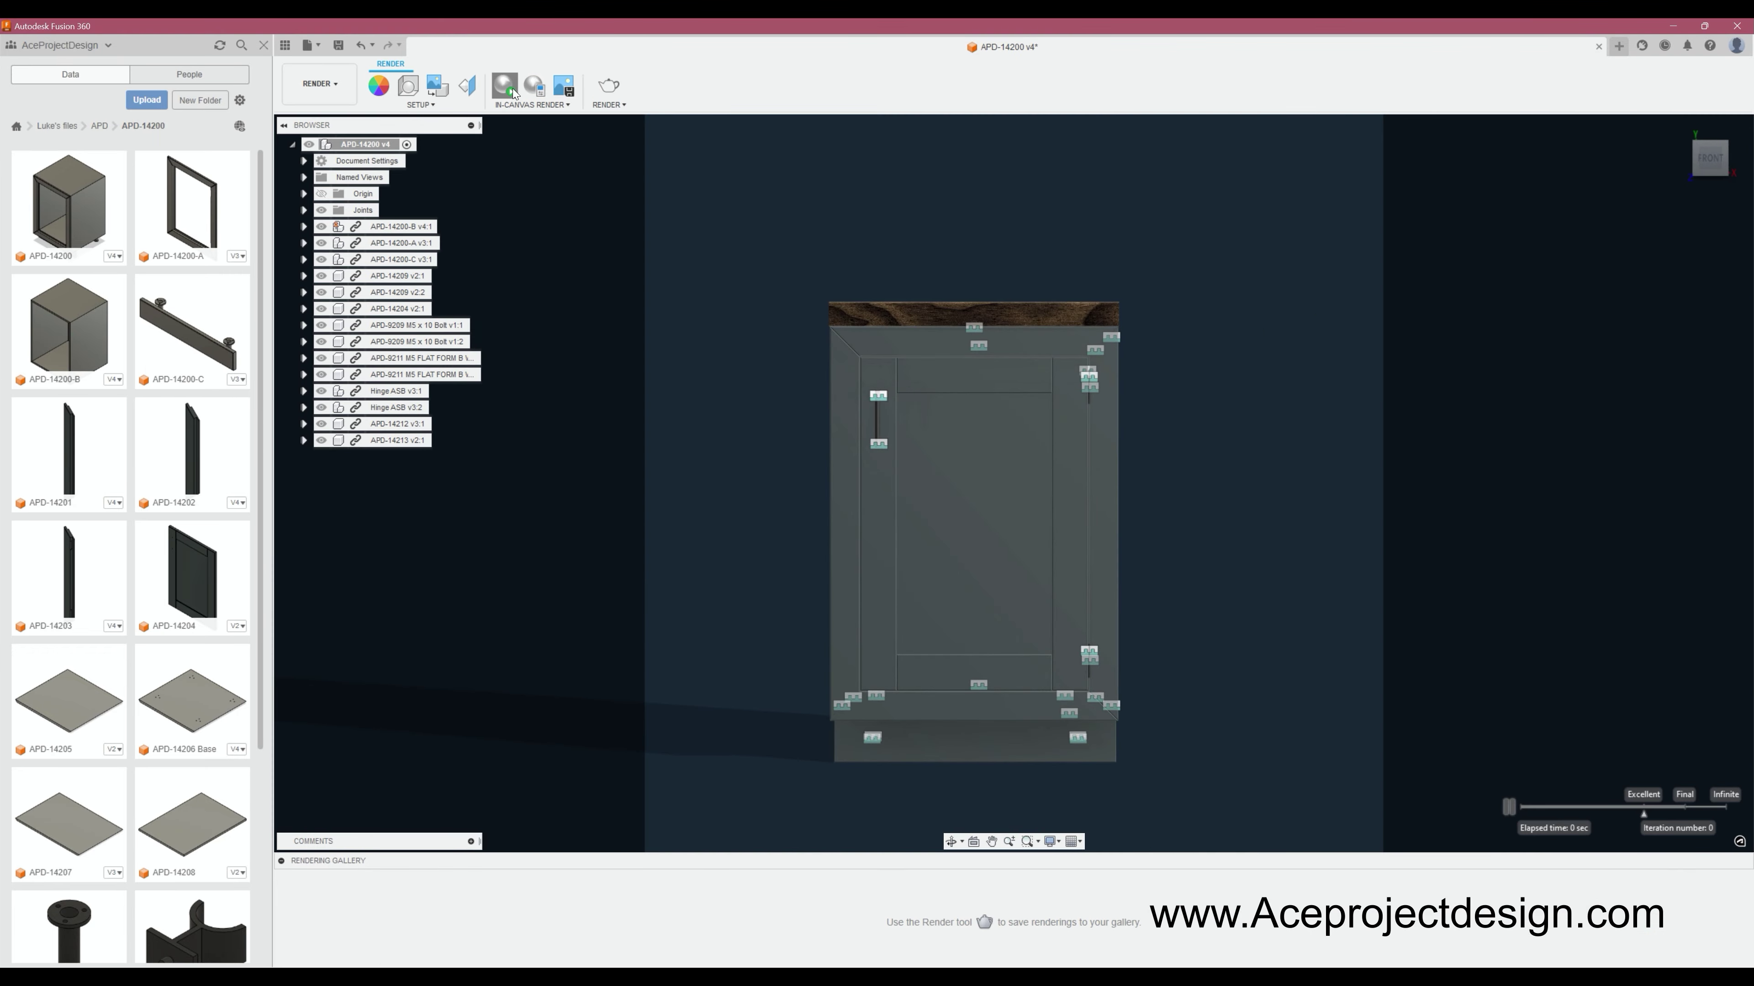